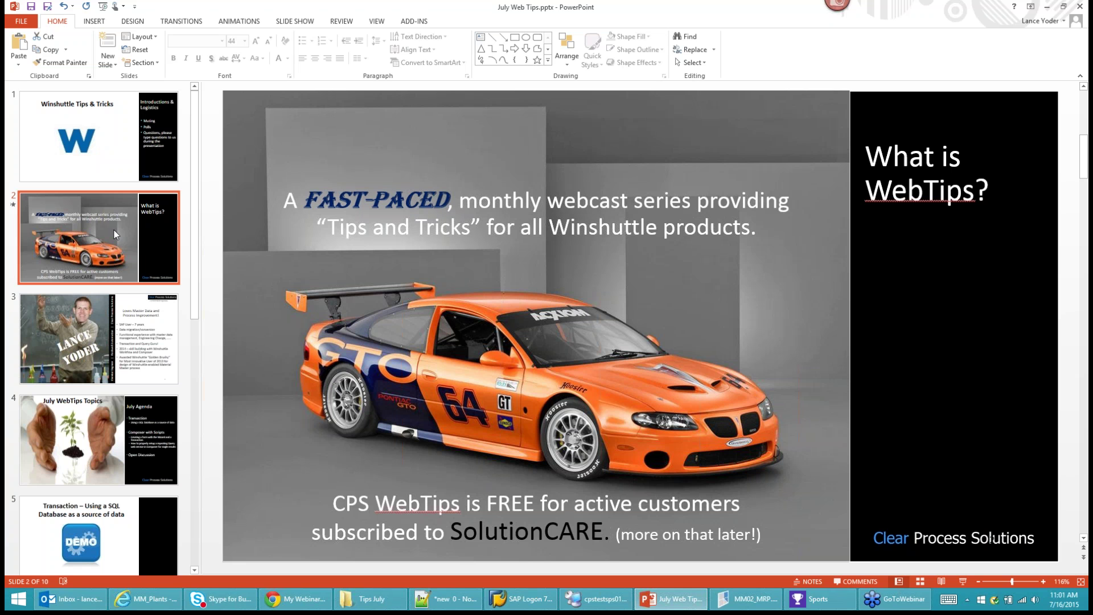
Advance to slide 5, the SQL database demo, then switch to the remote cpstestsps01 SSMS session.
{"action": "left_click", "coordinate": [82, 429]}
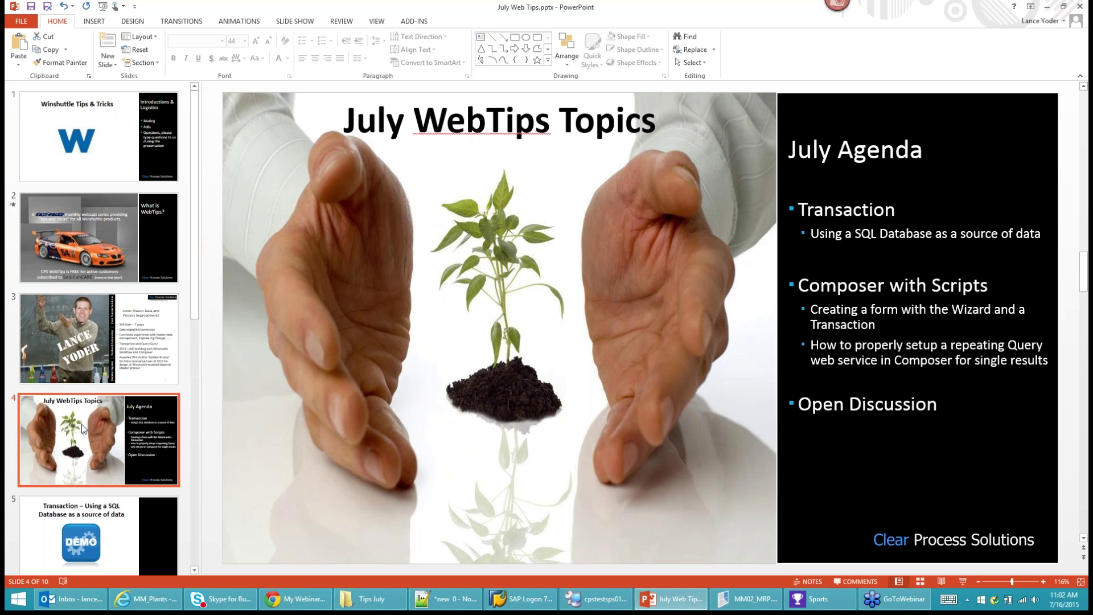
{"action": "left_click", "coordinate": [52, 506]}
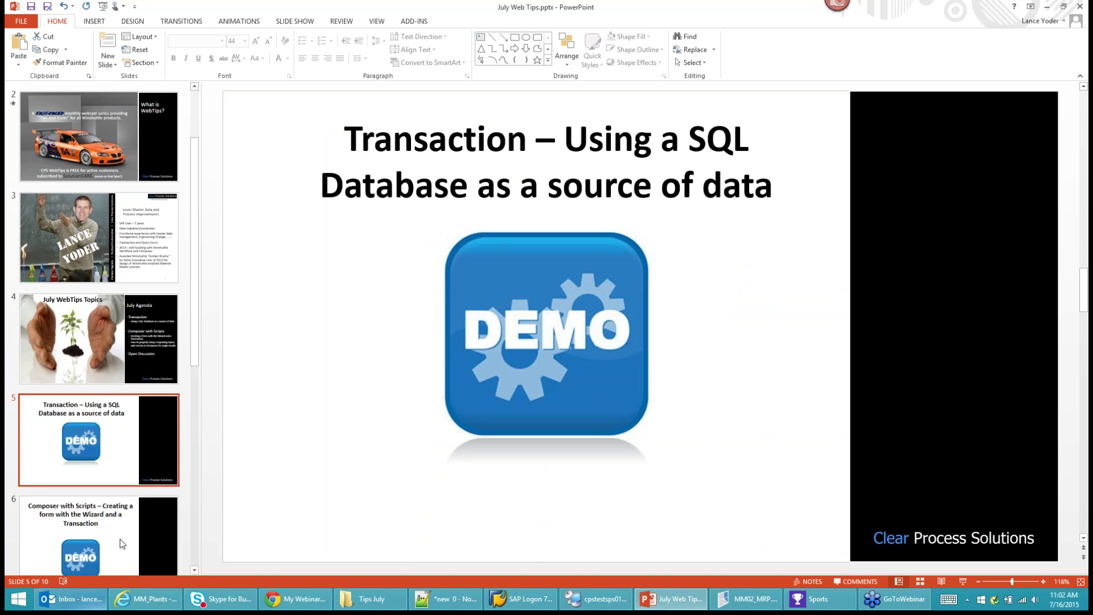
{"action": "left_click", "coordinate": [598, 599]}
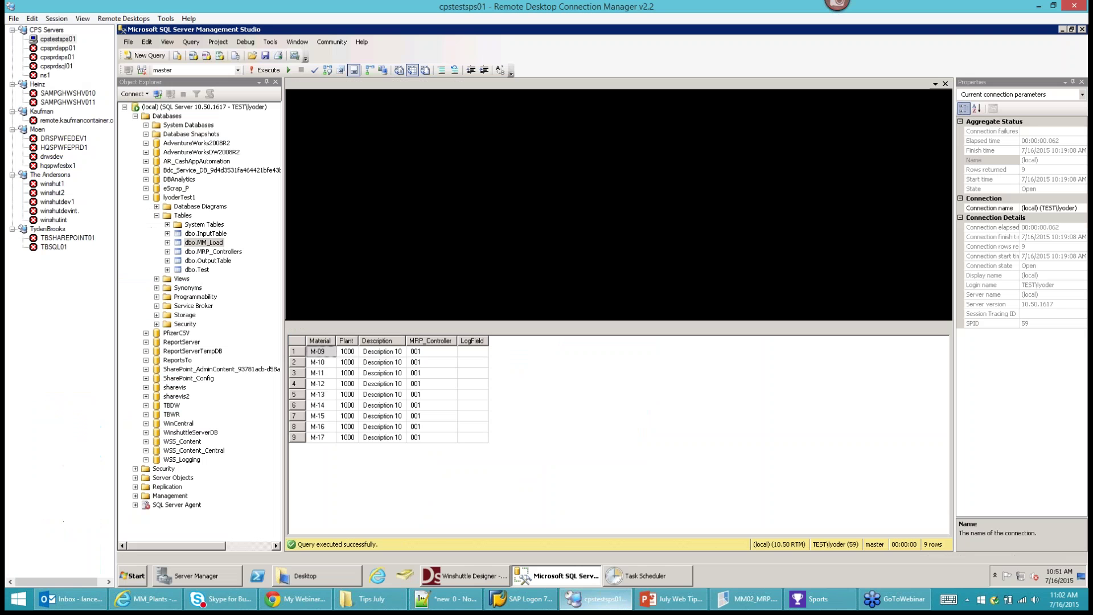
Show MM02_MRP's Update Mapping grid and its source type choices, then bring up the Tips July folder.
{"action": "left_click", "coordinate": [751, 607]}
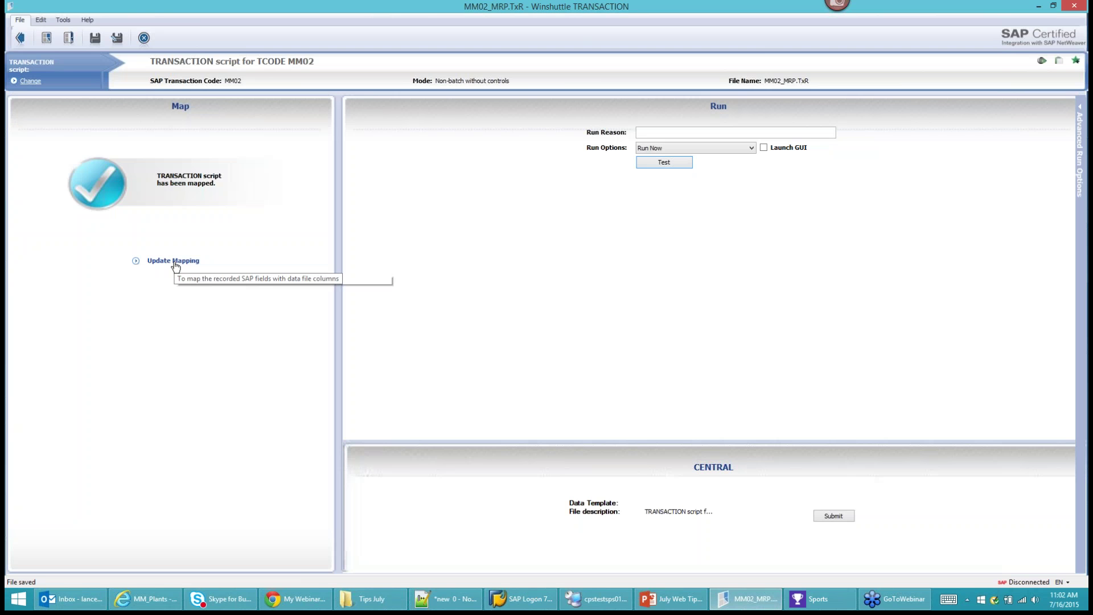
{"action": "left_click", "coordinate": [174, 261]}
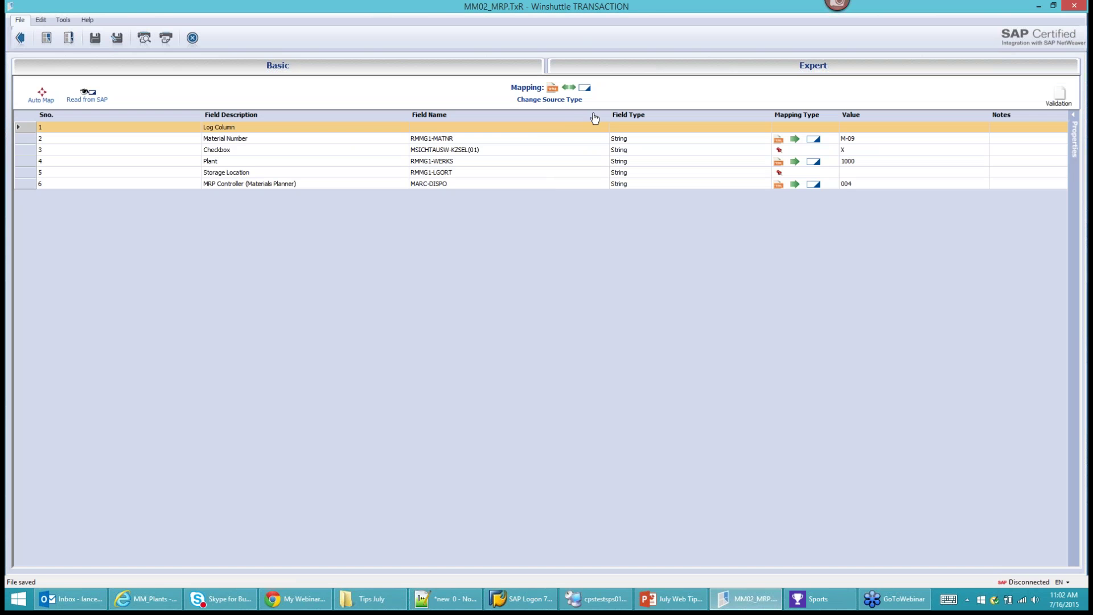
{"action": "left_click", "coordinate": [563, 103]}
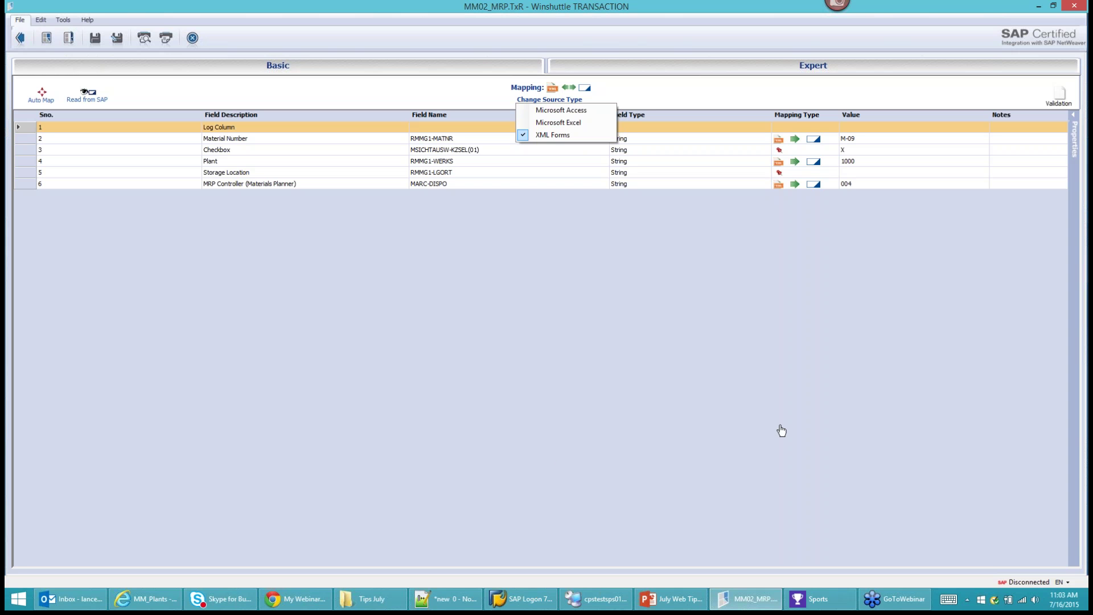
{"action": "left_click", "coordinate": [370, 599]}
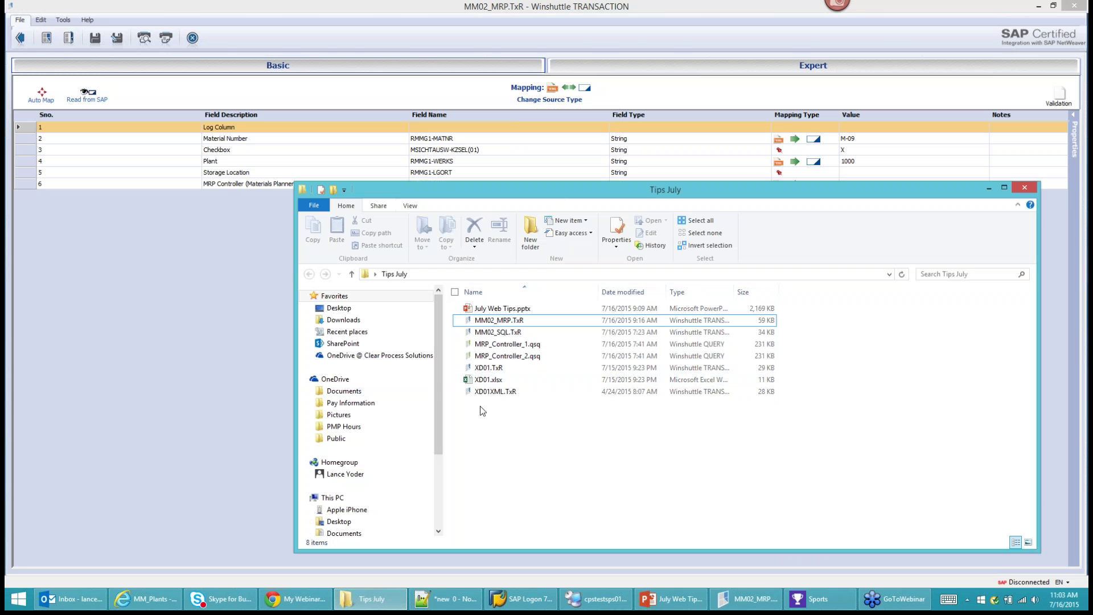
Open MM02_MRP.TxR from Tips July and submit the account password at the CENTRAL login.
{"action": "left_click", "coordinate": [498, 322]}
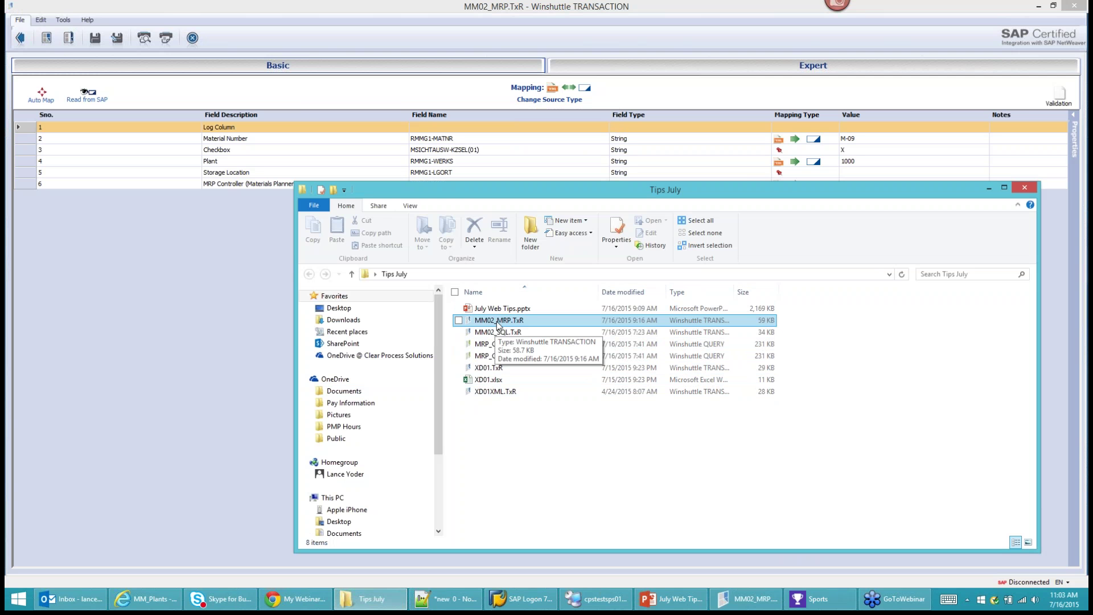
{"action": "double_click", "coordinate": [498, 323]}
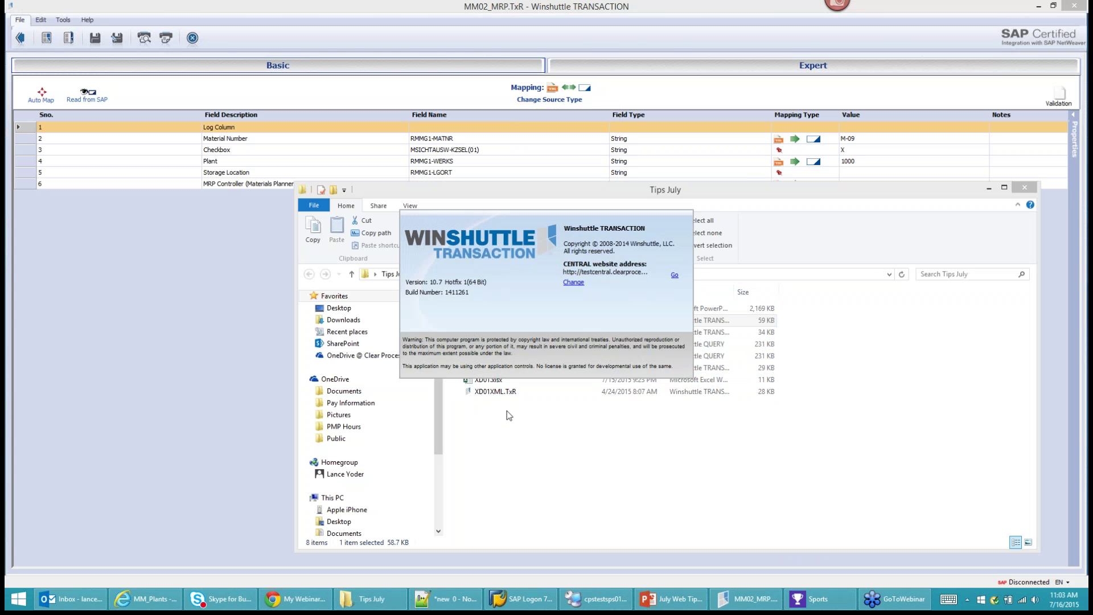
{"action": "left_click", "coordinate": [674, 275]}
{"action": "left_click", "coordinate": [571, 346]}
{"action": "type", "text": "****"}
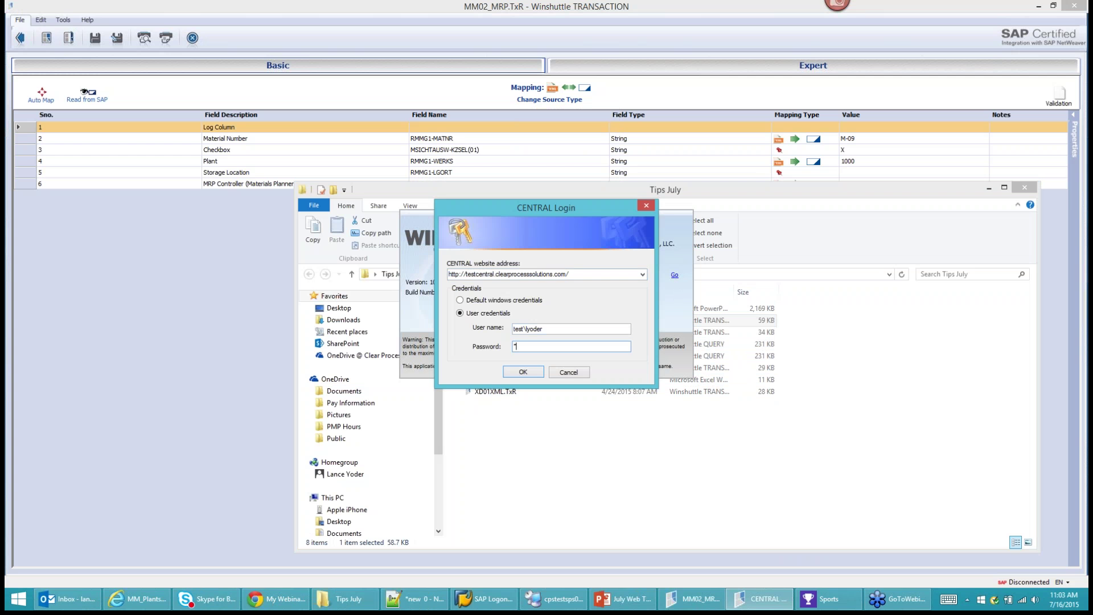
{"action": "type", "text": "***"}
{"action": "key", "text": "Return"}
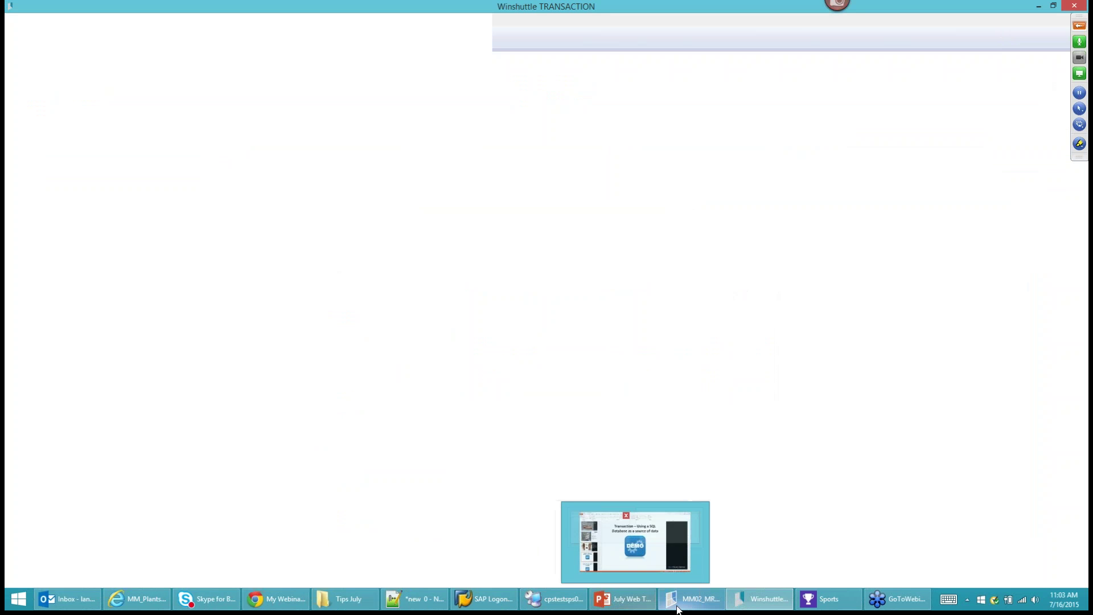
Minimize SSMS, select SQL_Link.accdb on the remote desktop, then minimize SSMS again and open Start.
{"action": "left_click", "coordinate": [555, 599]}
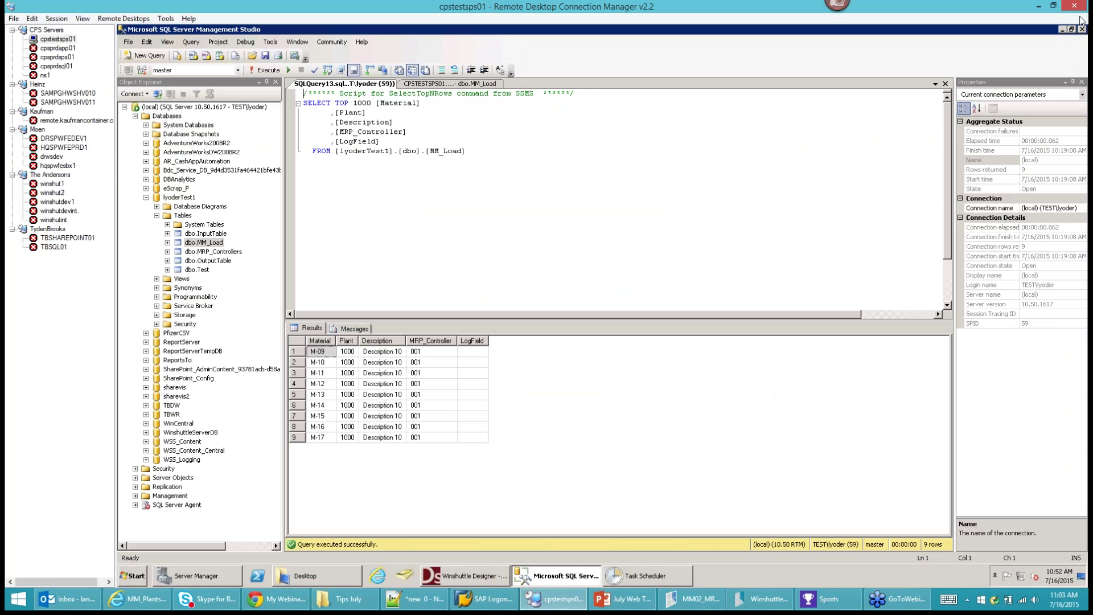
{"action": "left_click", "coordinate": [1063, 29]}
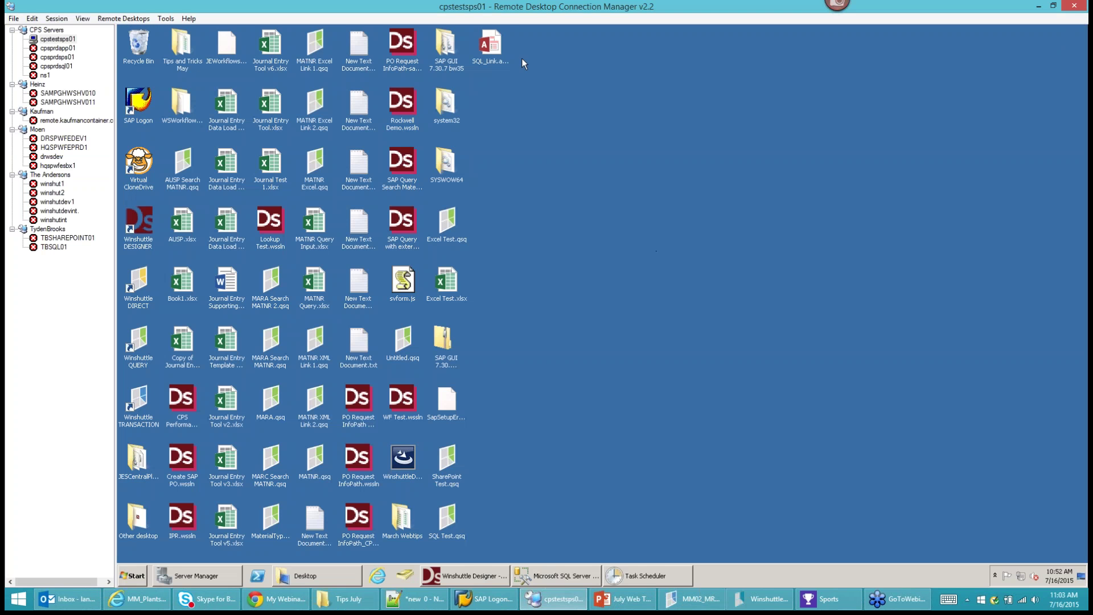
{"action": "left_click", "coordinate": [496, 61]}
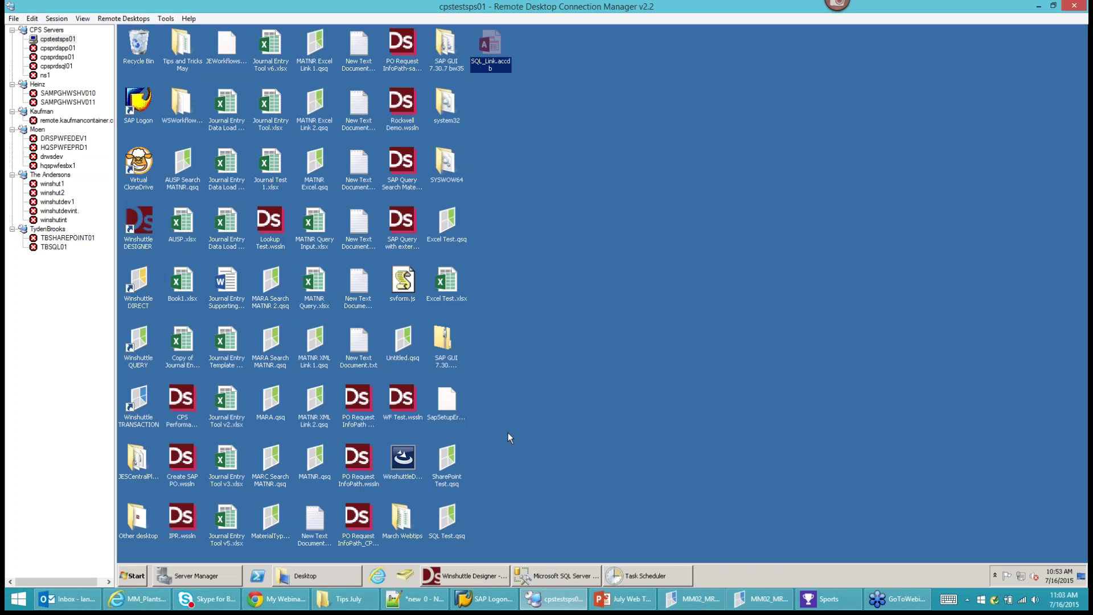
{"action": "left_click", "coordinate": [559, 575]}
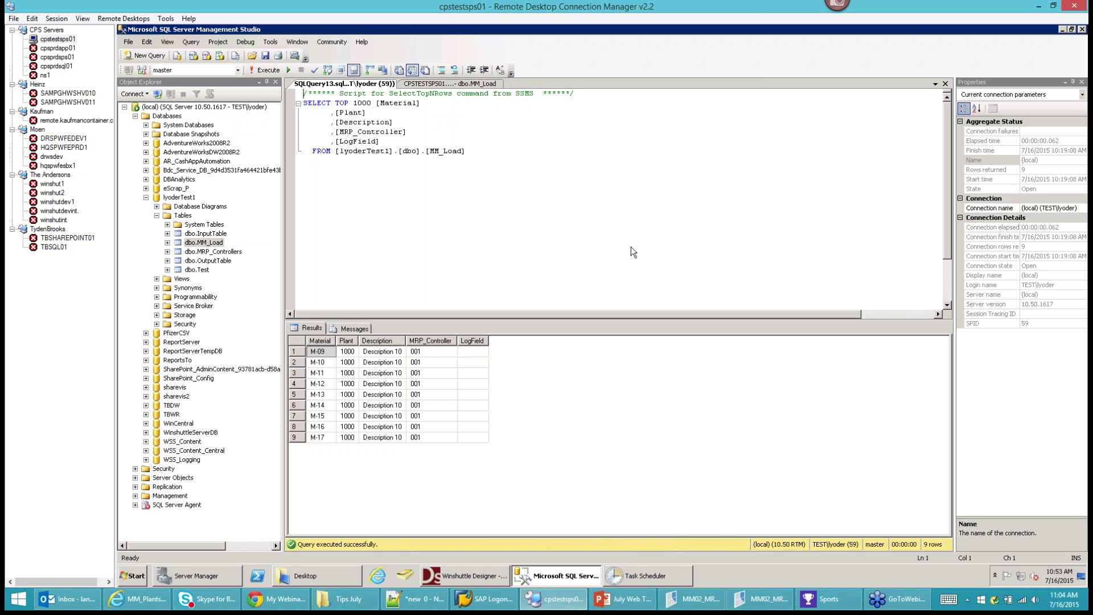
{"action": "left_click", "coordinate": [1063, 30]}
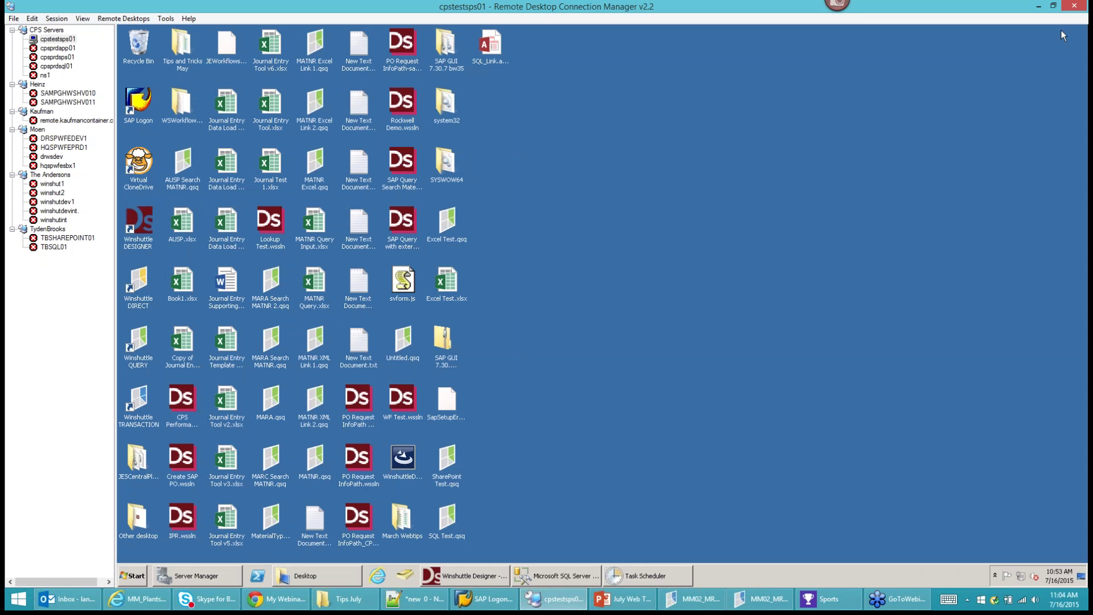
{"action": "left_click", "coordinate": [135, 577]}
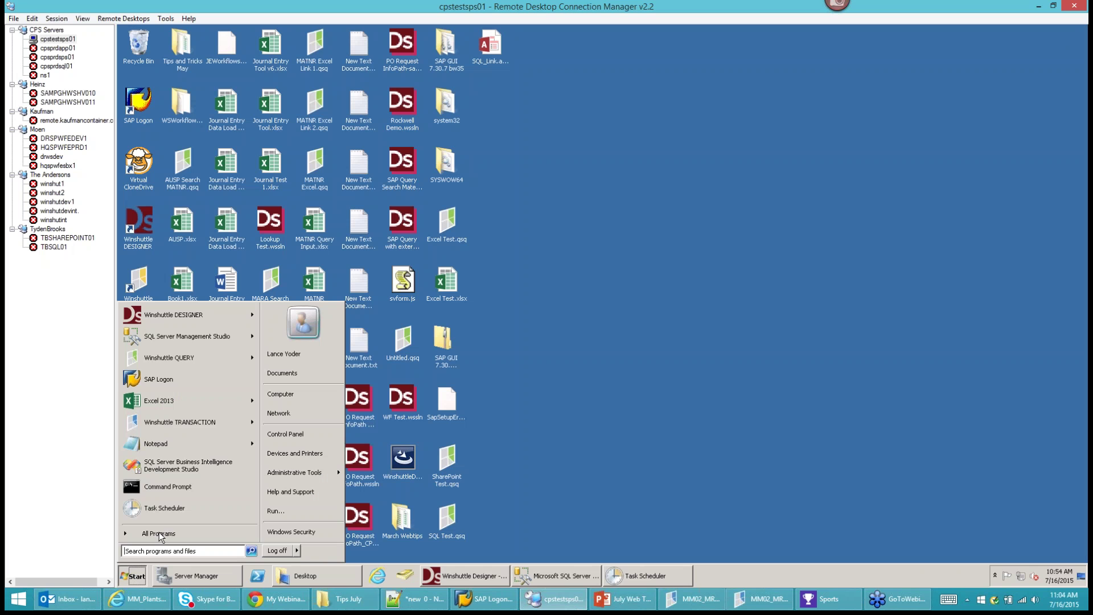
Search for 'Ac' and launch Access 2013.
{"action": "left_click", "coordinate": [192, 547]}
{"action": "type", "text": "Ac"}
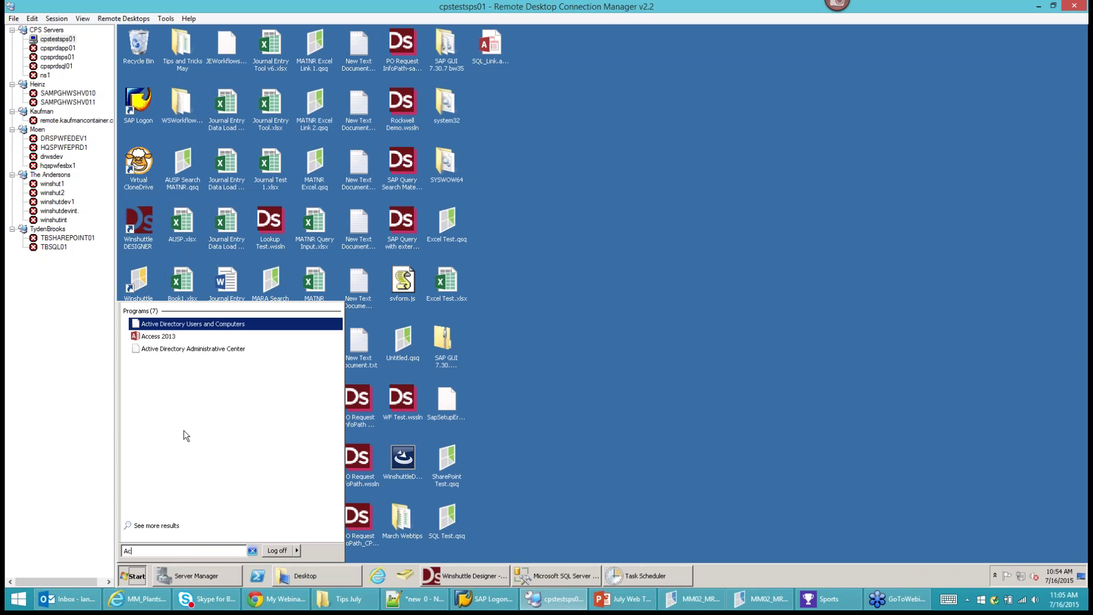
{"action": "left_click", "coordinate": [159, 337]}
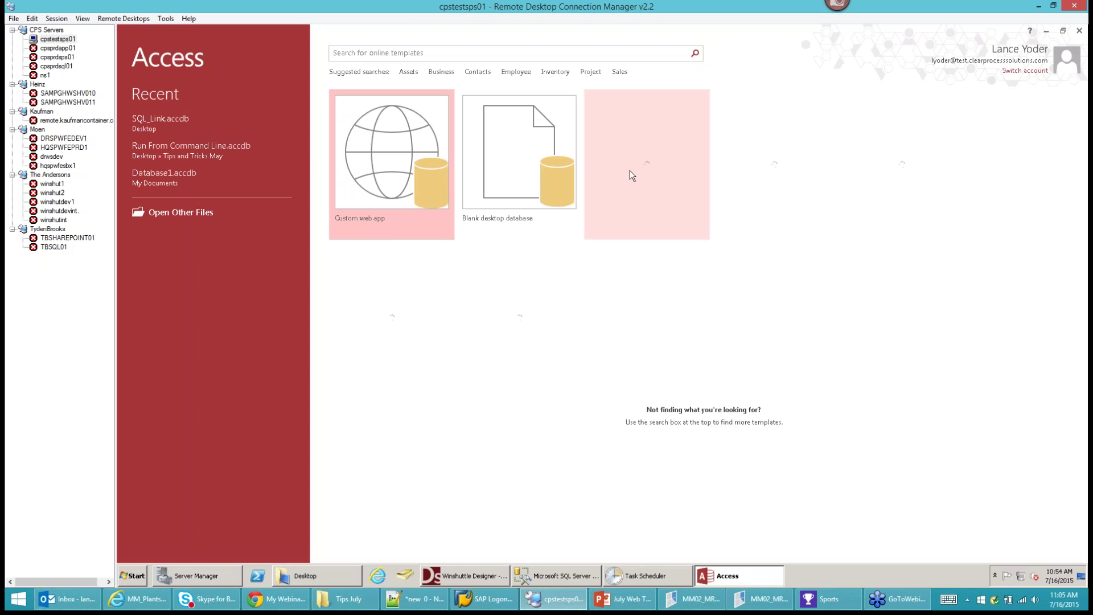
Create a blank desktop database named SQL_Test_2.dsn.accdb in Documents.
{"action": "left_click", "coordinate": [502, 165]}
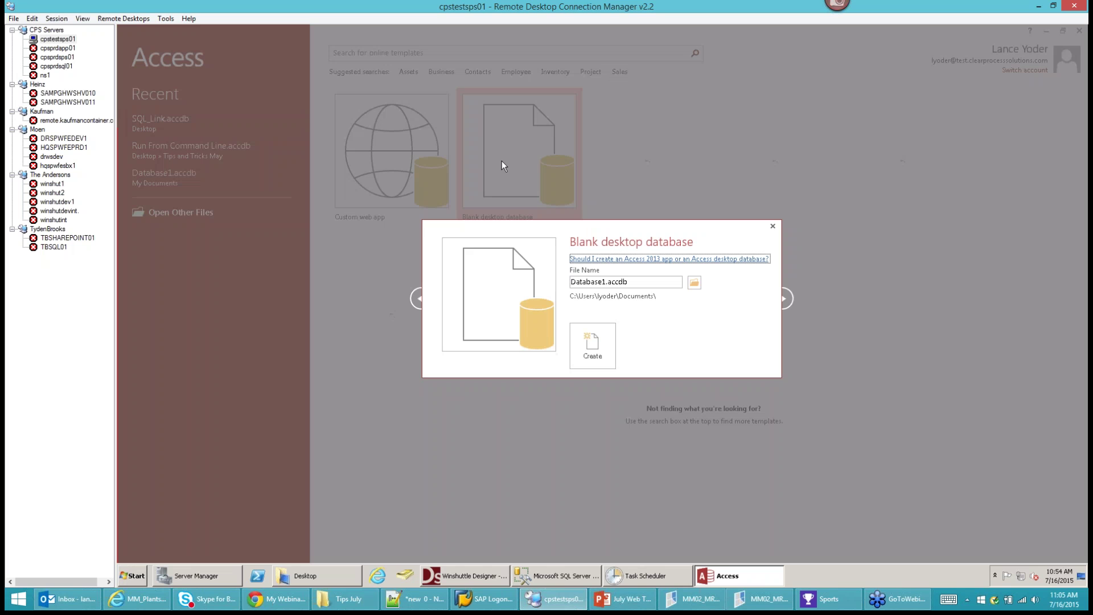
{"action": "left_click", "coordinate": [694, 282]}
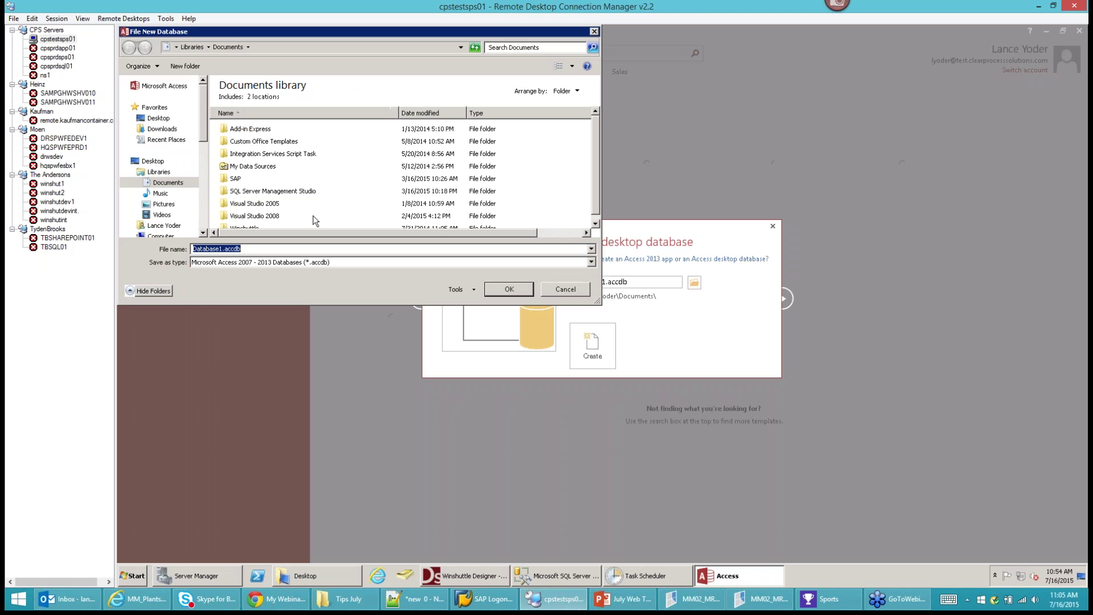
{"action": "type", "text": "S"}
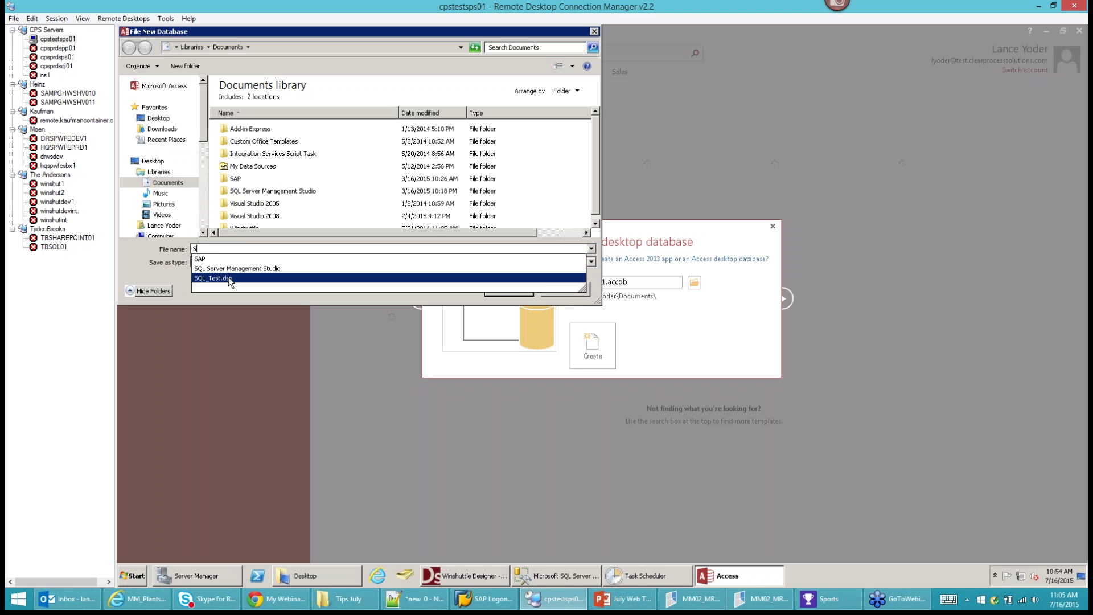
{"action": "left_click", "coordinate": [228, 278]}
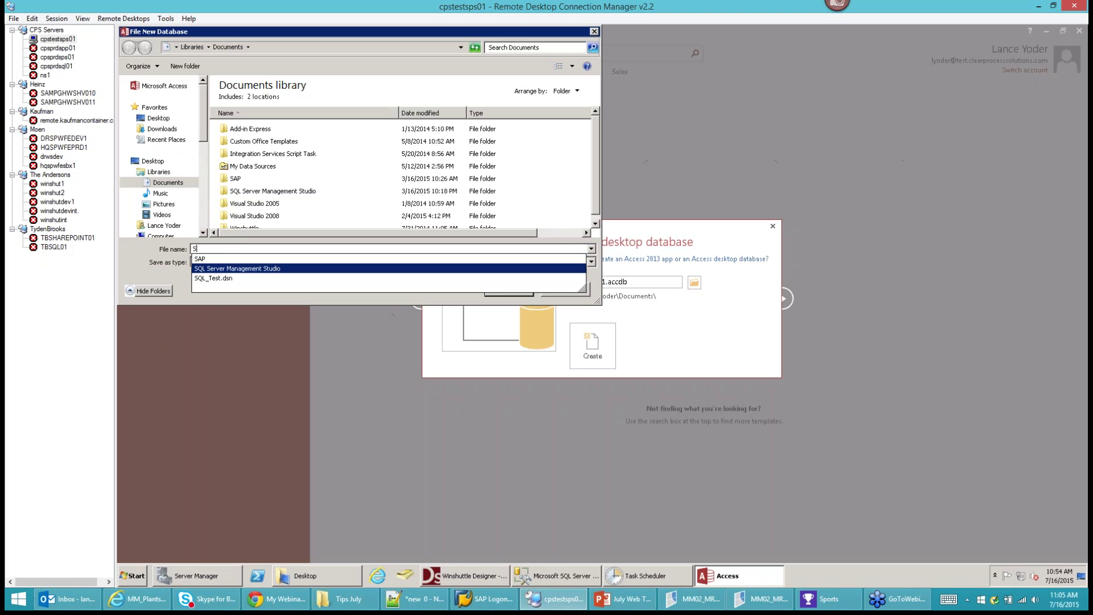
{"action": "left_click", "coordinate": [219, 250]}
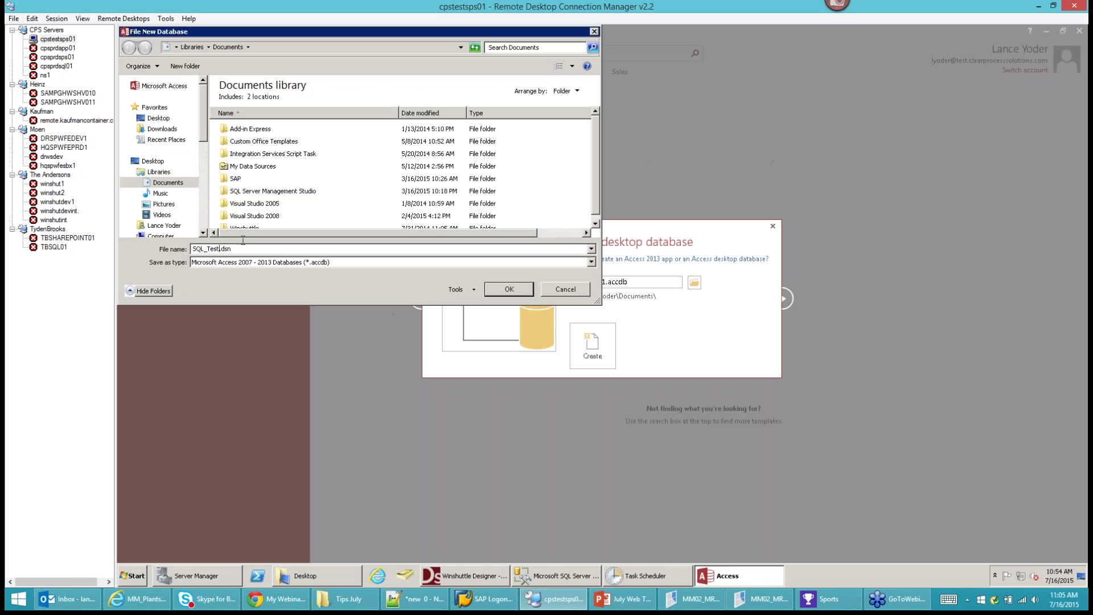
{"action": "left_click", "coordinate": [514, 290]}
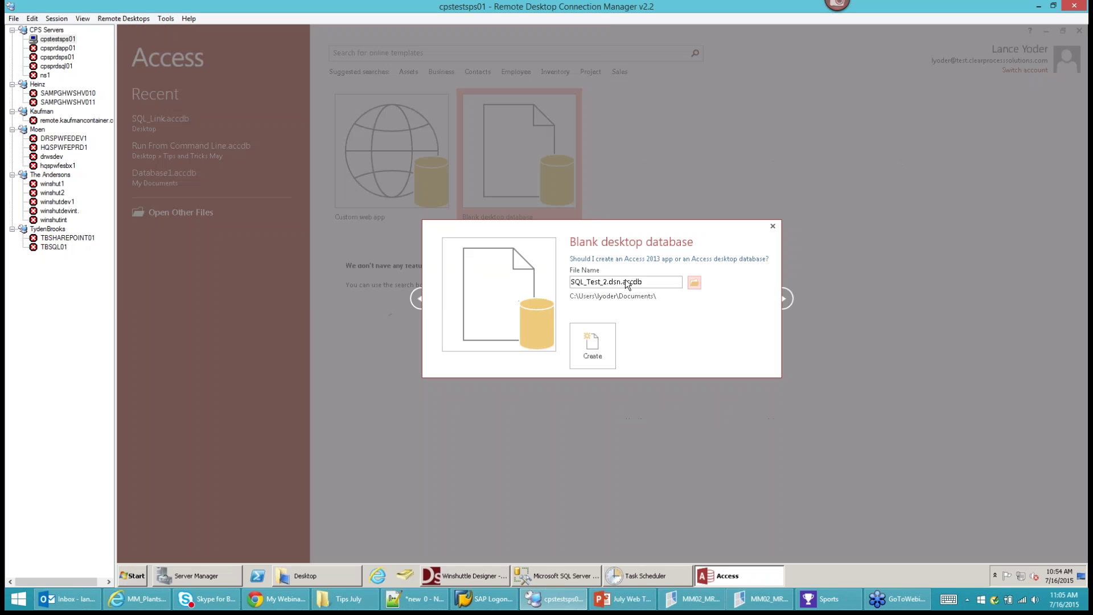
{"action": "left_click", "coordinate": [592, 345]}
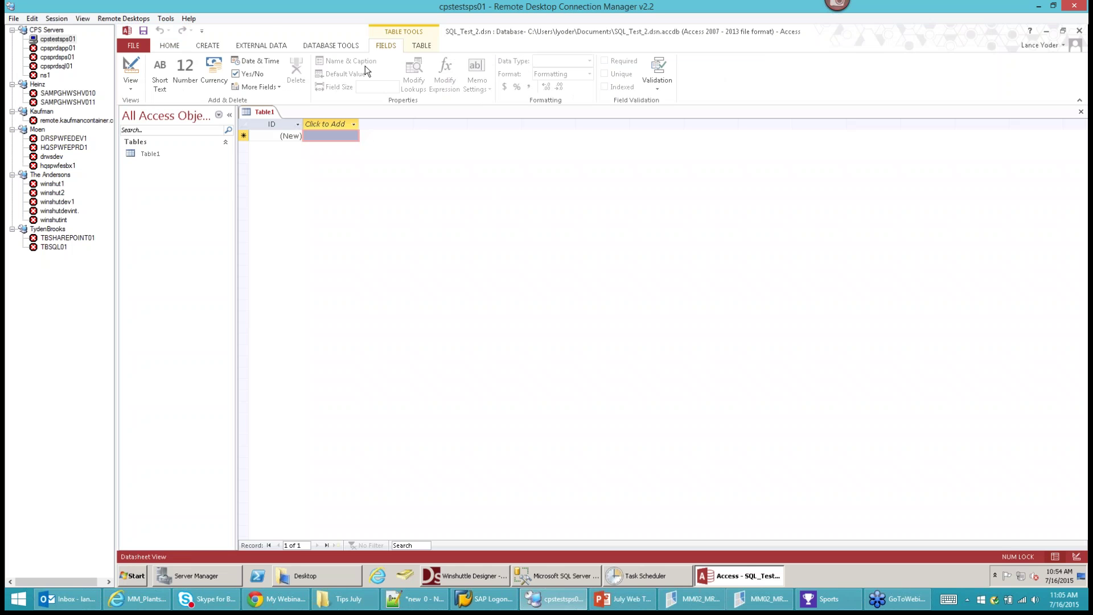
Choose ODBC Database from the External Data ribbon to get external data.
{"action": "left_click", "coordinate": [336, 46]}
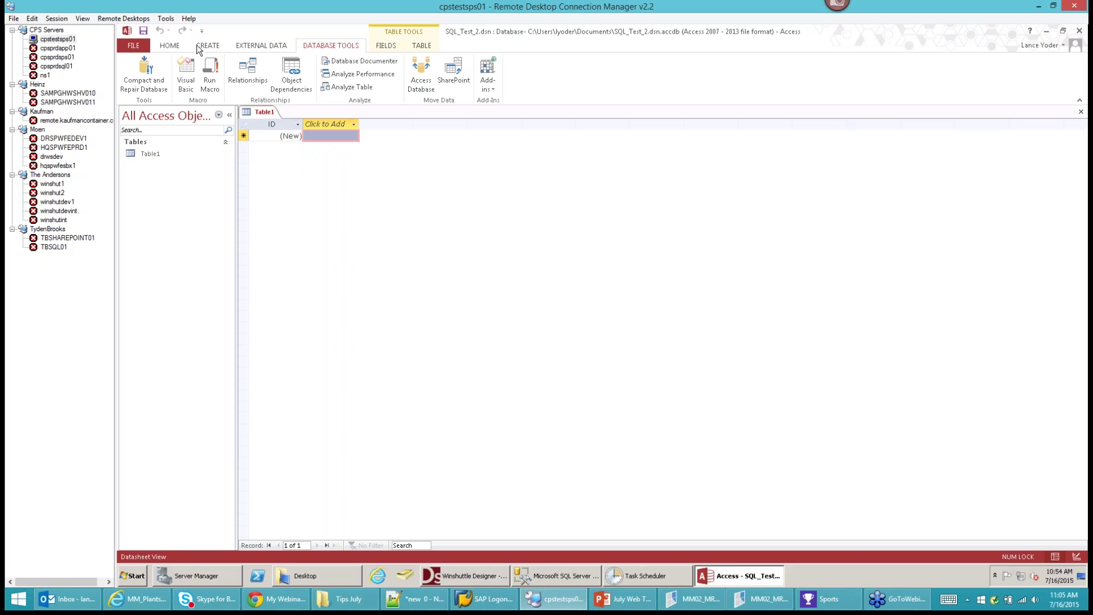
{"action": "left_click", "coordinate": [267, 47]}
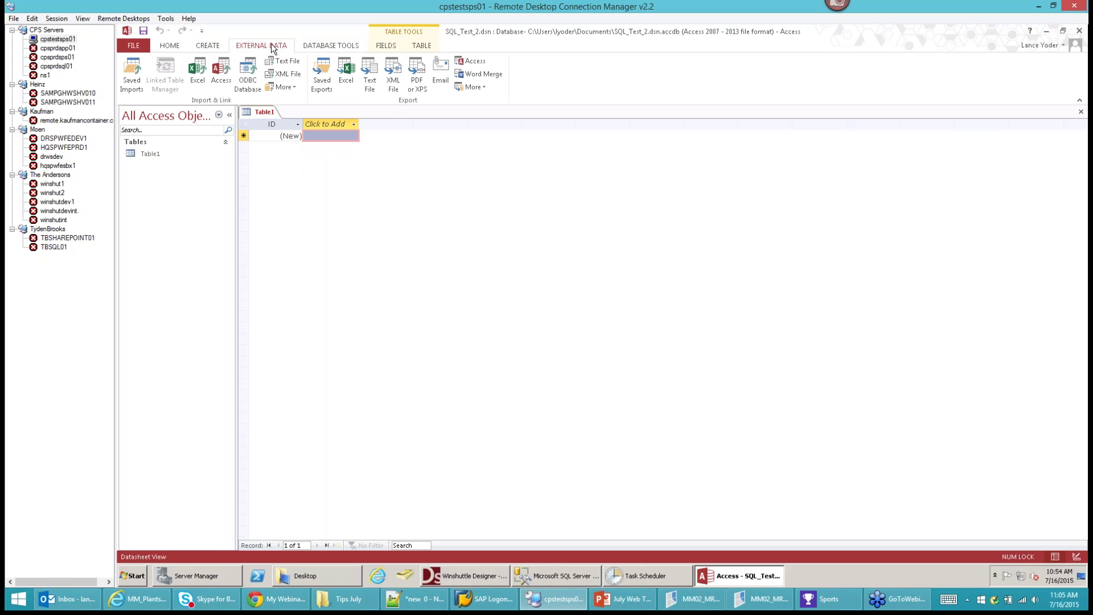
{"action": "left_click", "coordinate": [248, 73]}
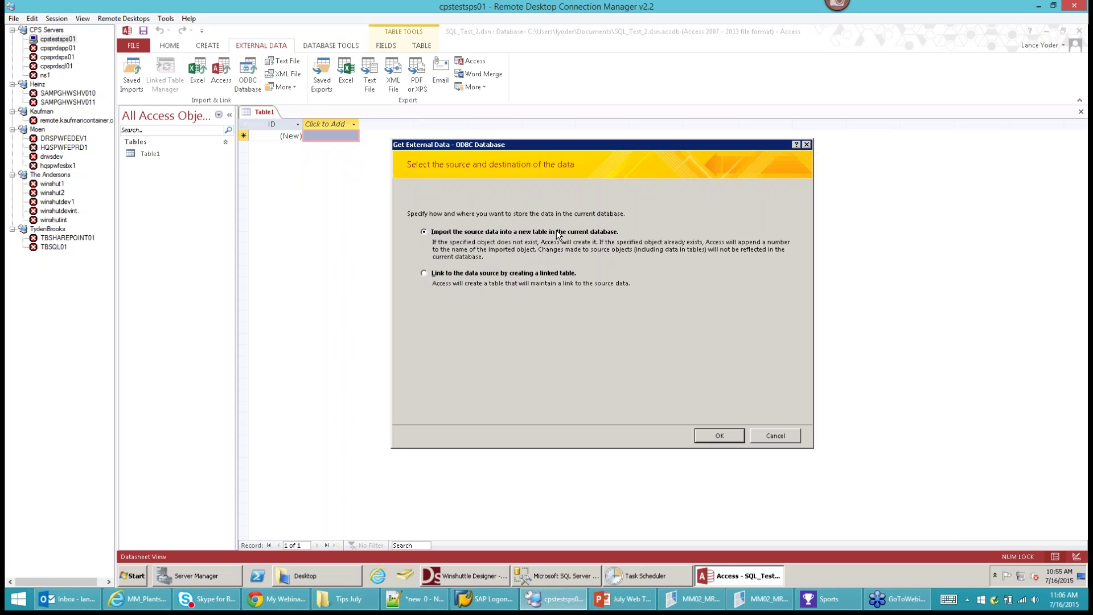
Choose linking, then create file data source SQL_Test2 using the SQL Server Native Client 10.0 driver.
{"action": "left_click", "coordinate": [424, 273]}
{"action": "left_click", "coordinate": [717, 440]}
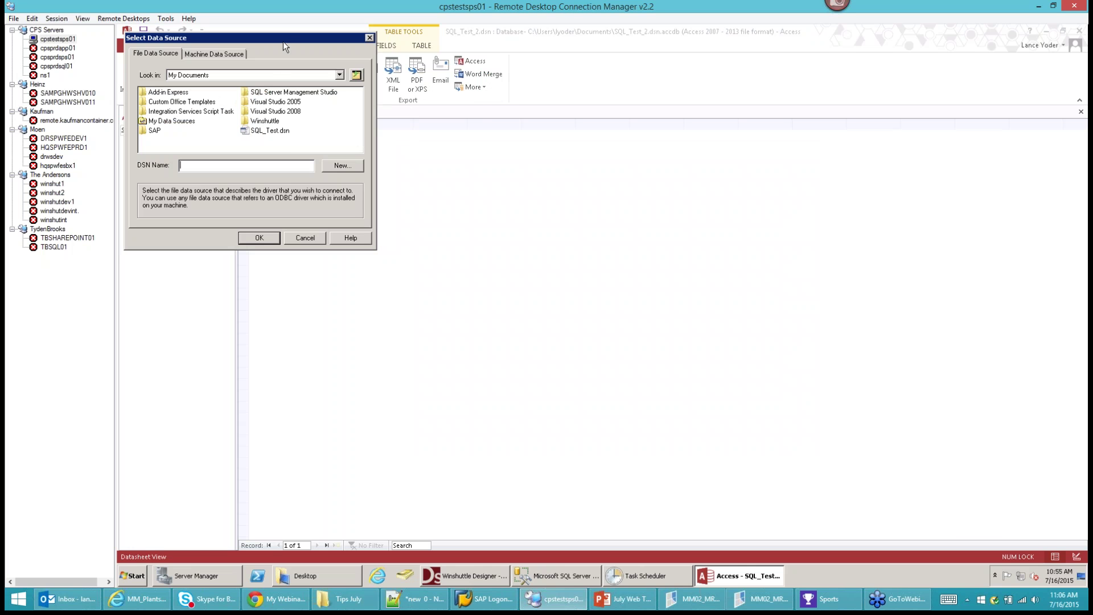
{"action": "left_click_drag", "start_coordinate": [286, 42], "coordinate": [464, 150]}
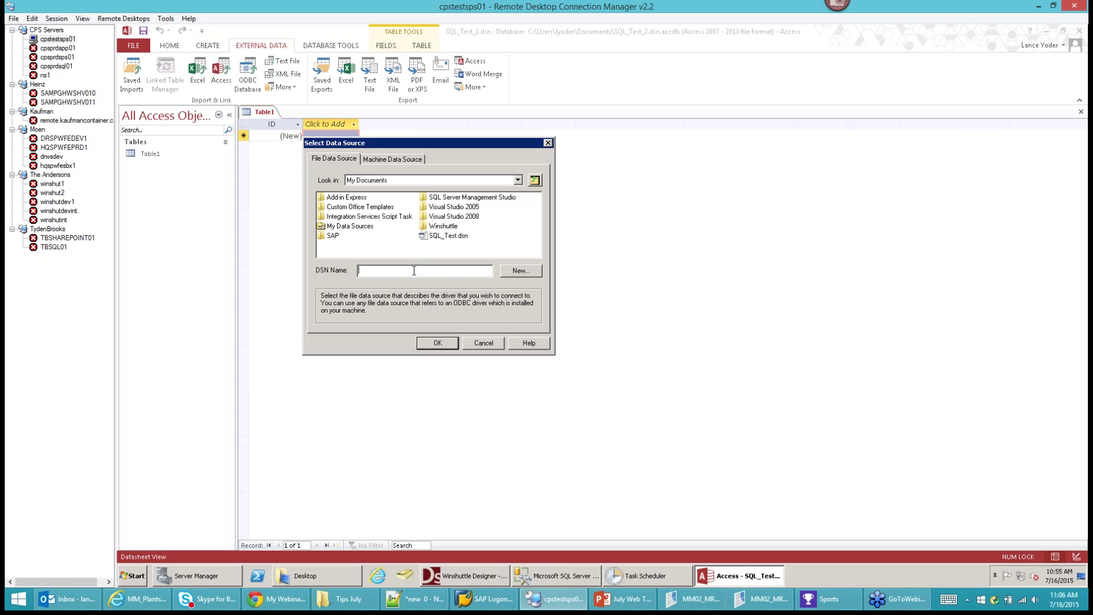
{"action": "left_click", "coordinate": [520, 271]}
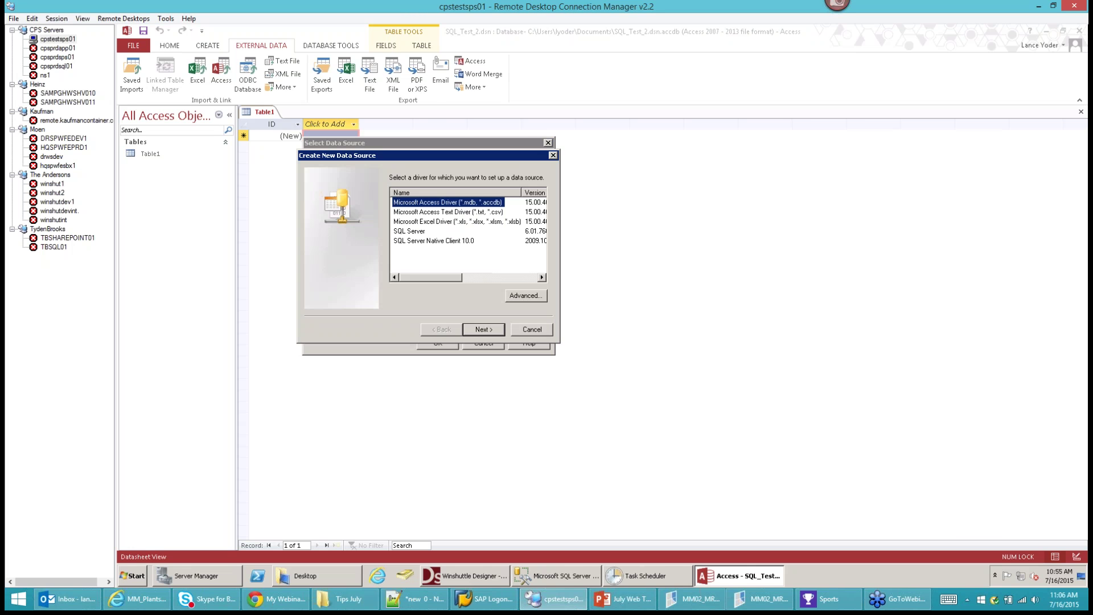
{"action": "left_click", "coordinate": [411, 241]}
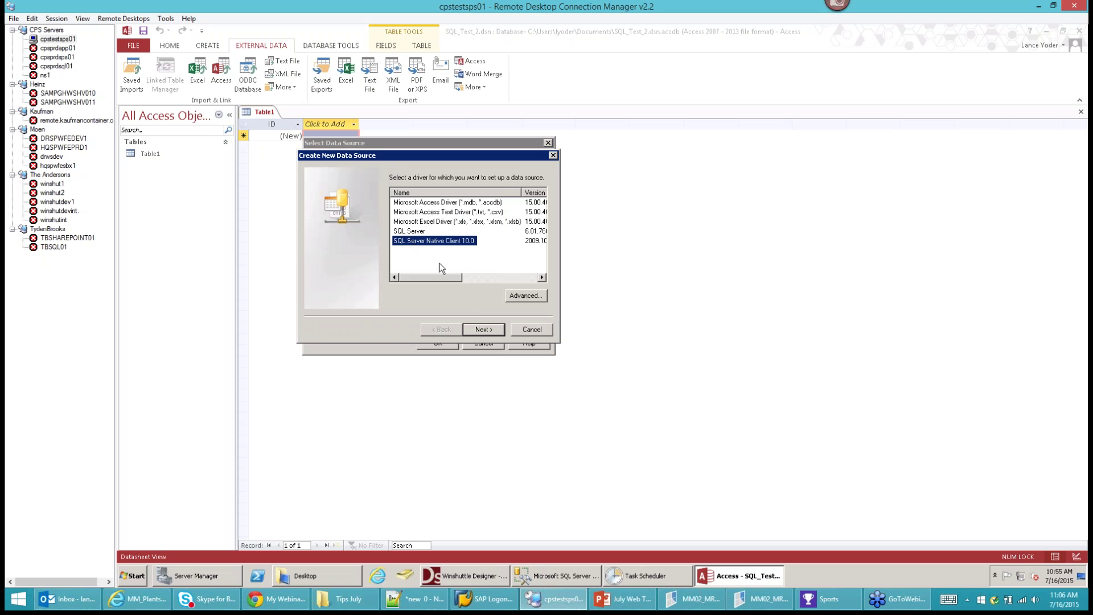
{"action": "left_click", "coordinate": [484, 329]}
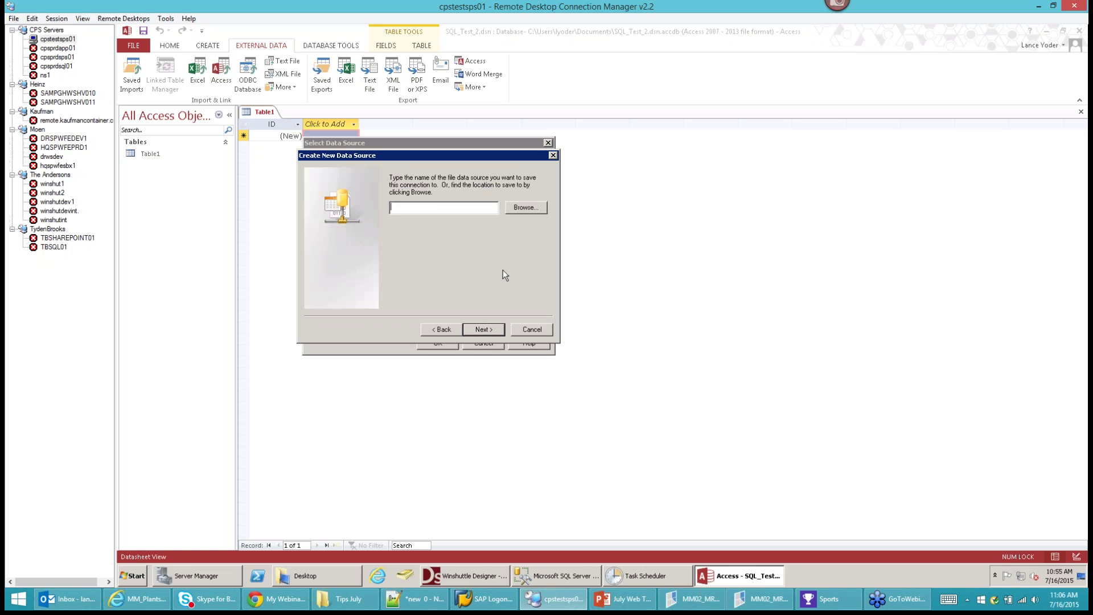
{"action": "type", "text": "SQL_Test2"}
{"action": "left_click", "coordinate": [483, 330]}
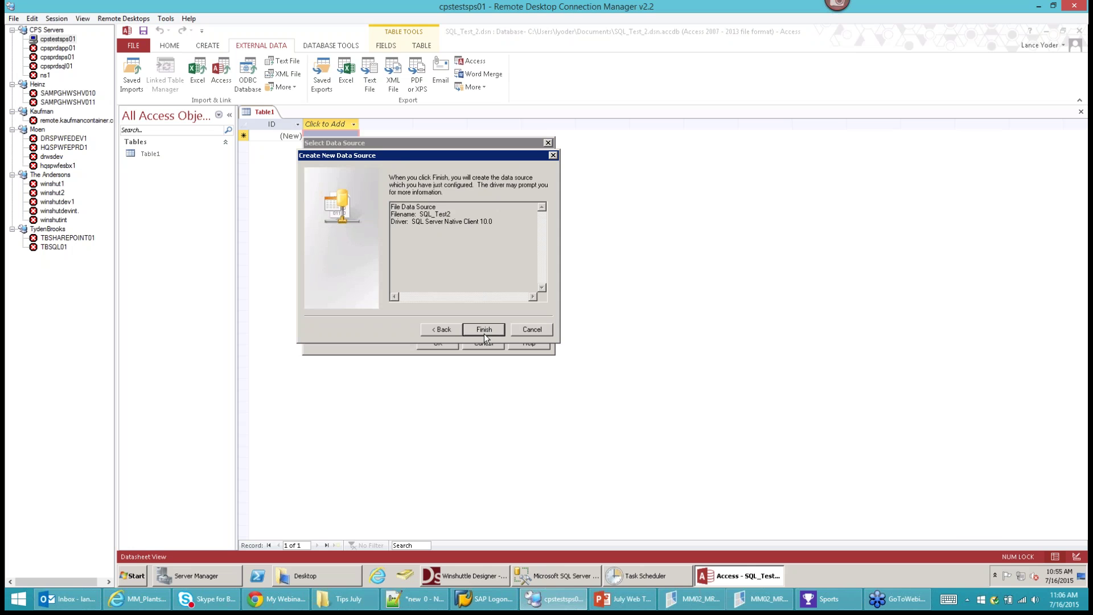
{"action": "left_click", "coordinate": [485, 333]}
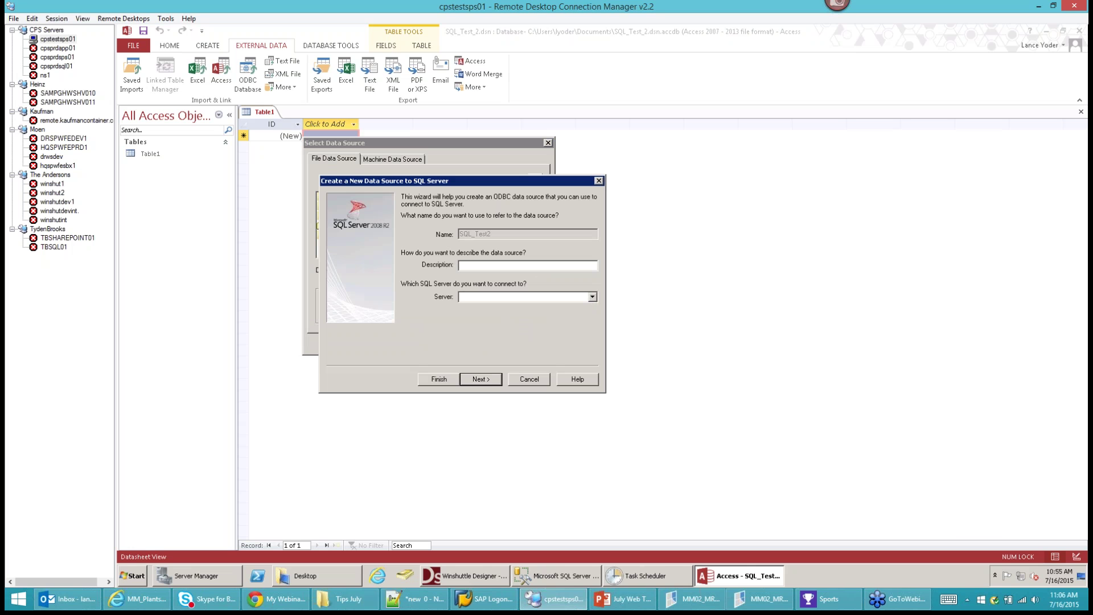
Point the data source at server '.', describe it as SQL_Test2, and keep Windows authentication.
{"action": "left_click", "coordinate": [591, 296]}
{"action": "left_click", "coordinate": [473, 295]}
{"action": "type", "text": "."}
{"action": "left_click", "coordinate": [471, 266]}
{"action": "type", "text": "SQL_Test2"}
{"action": "left_click", "coordinate": [480, 379]}
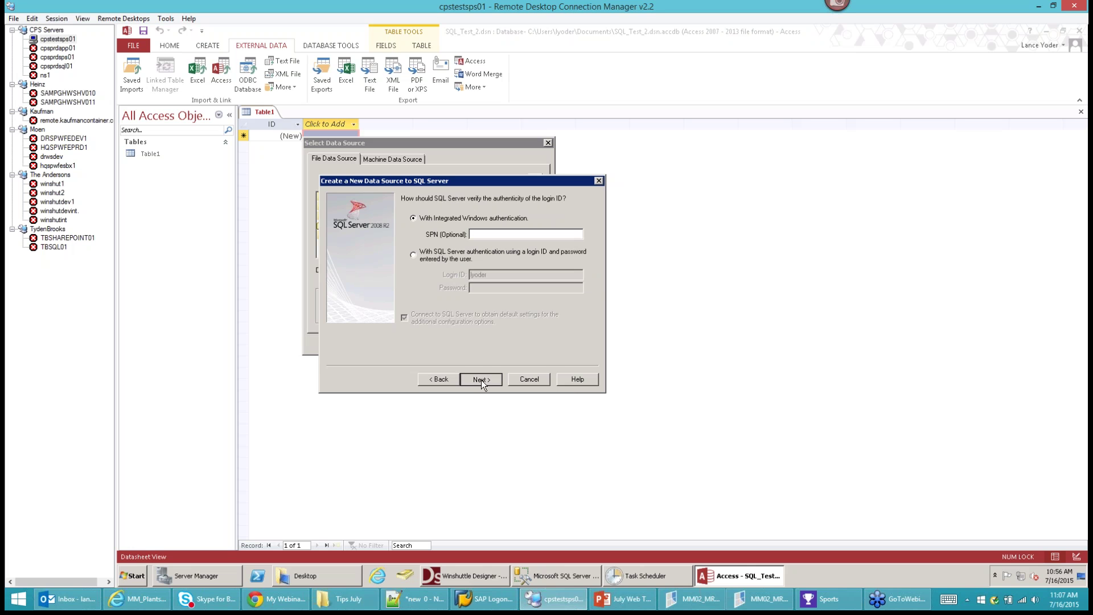
{"action": "left_click", "coordinate": [481, 381]}
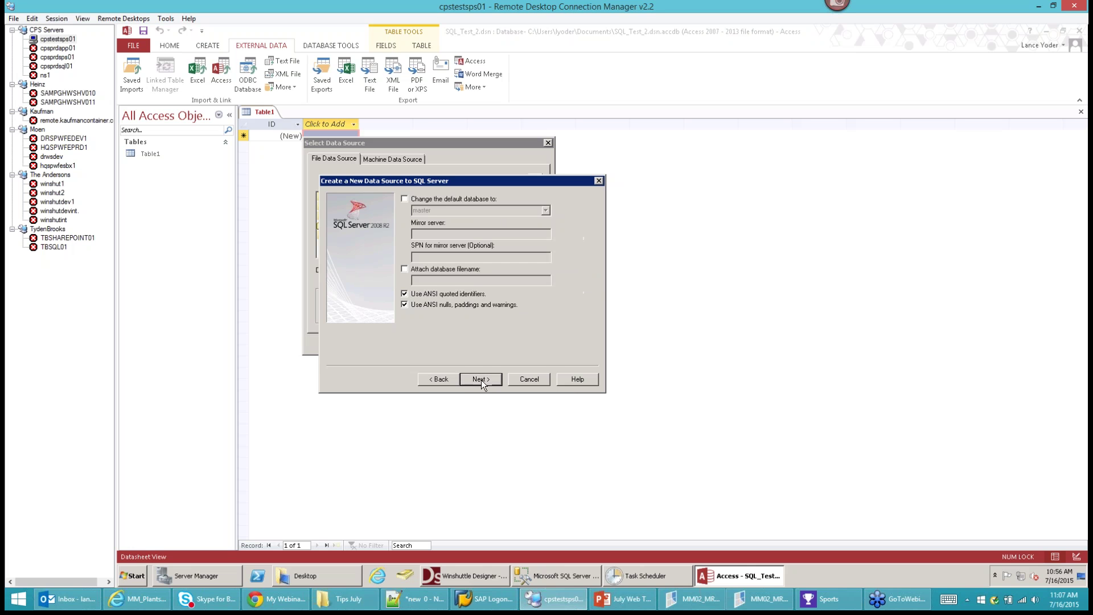
Set lyoderTest1 as the default database, finish, and pass the connection test.
{"action": "left_click", "coordinate": [404, 200]}
{"action": "left_click", "coordinate": [545, 211]}
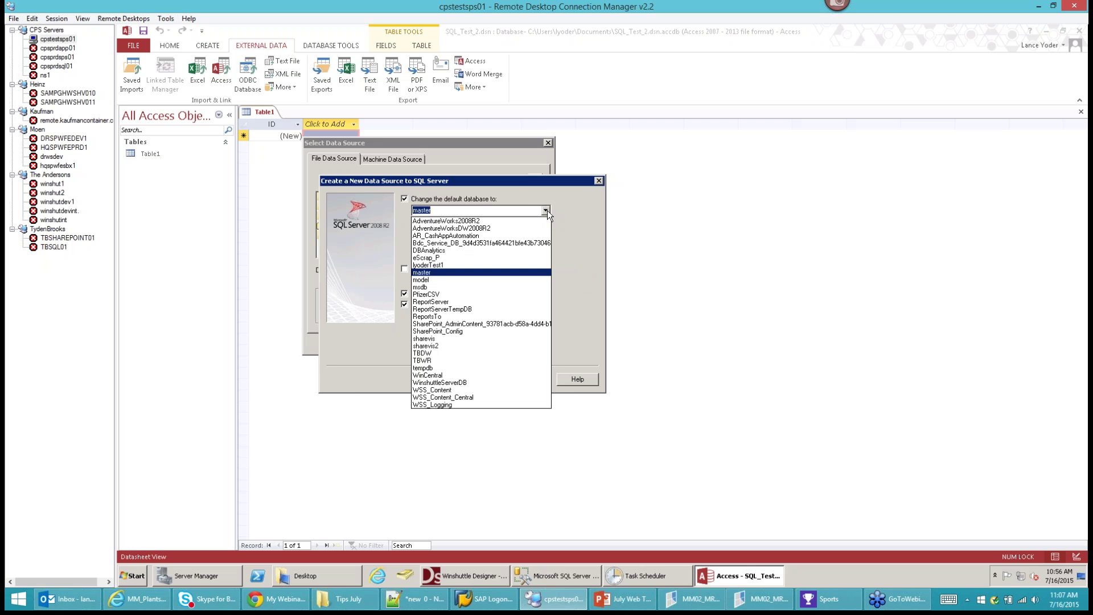
{"action": "left_click", "coordinate": [442, 266]}
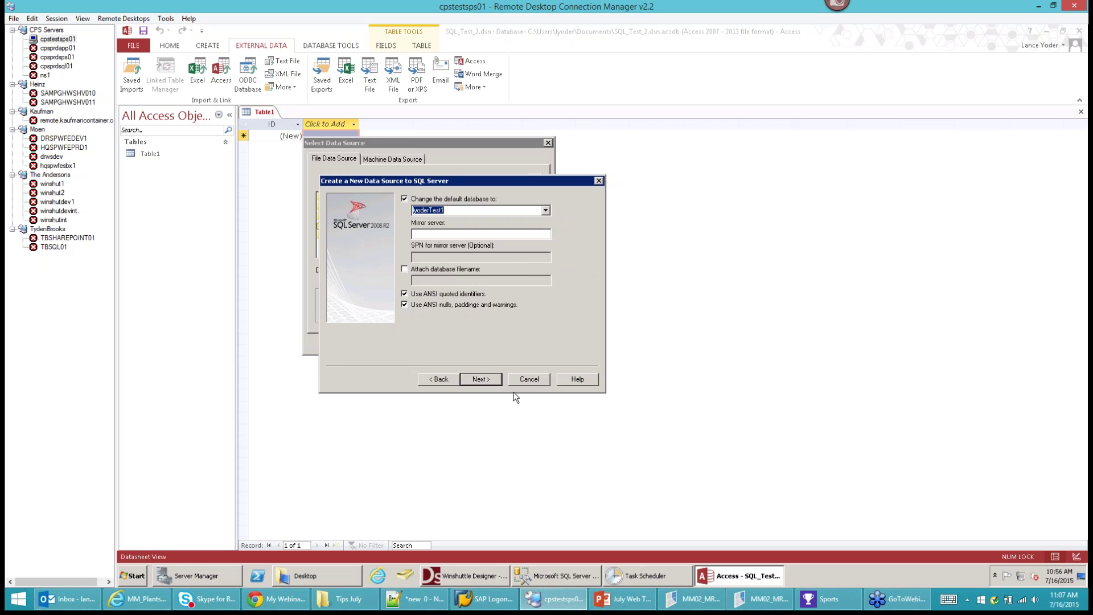
{"action": "left_click", "coordinate": [481, 379]}
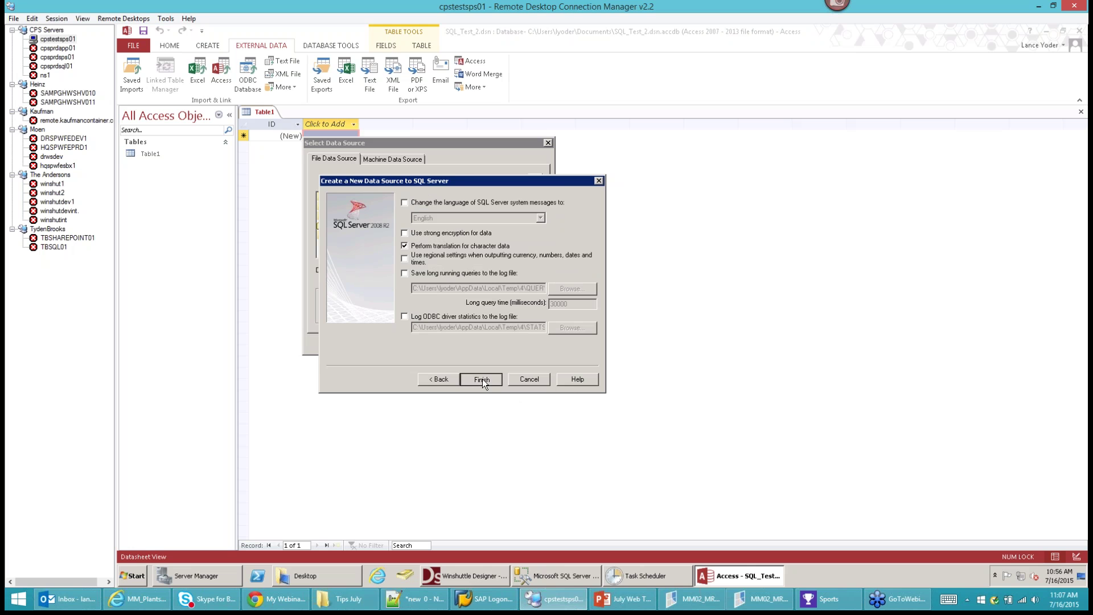
{"action": "left_click", "coordinate": [482, 379]}
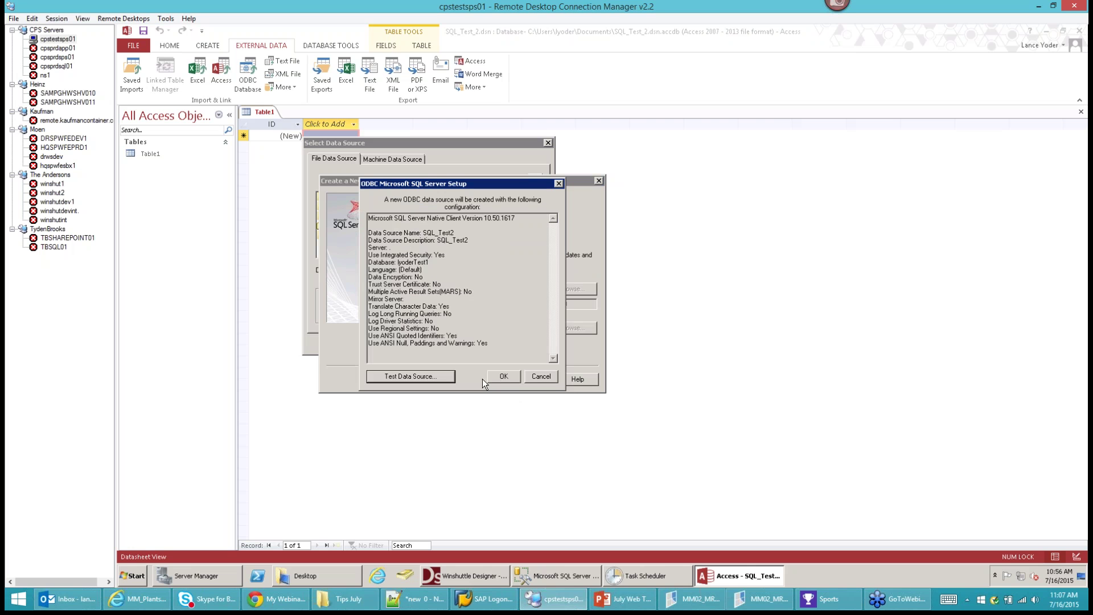
{"action": "left_click", "coordinate": [421, 376]}
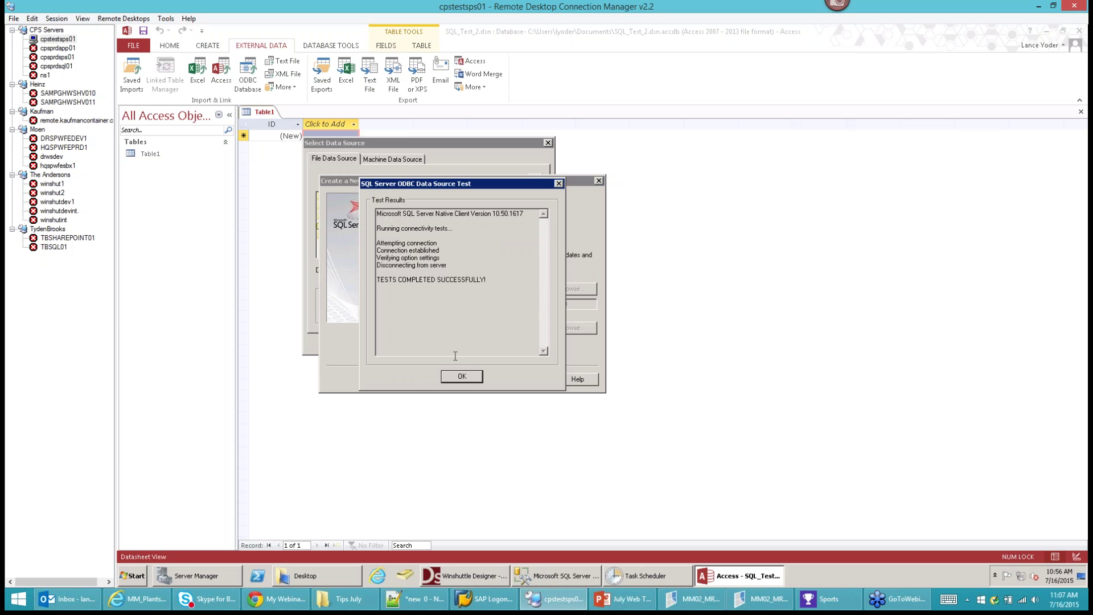
{"action": "left_click", "coordinate": [459, 377]}
{"action": "left_click", "coordinate": [511, 377]}
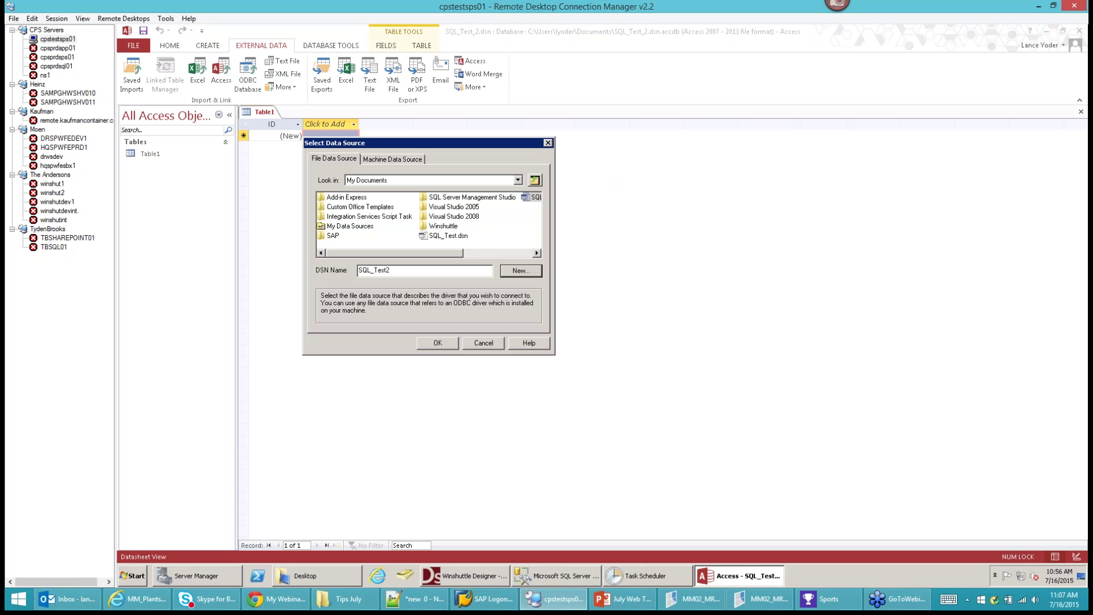
Link the dbo.MM_Load table via SQL_Test2, with Material and Plant as the unique record key.
{"action": "left_click", "coordinate": [436, 343]}
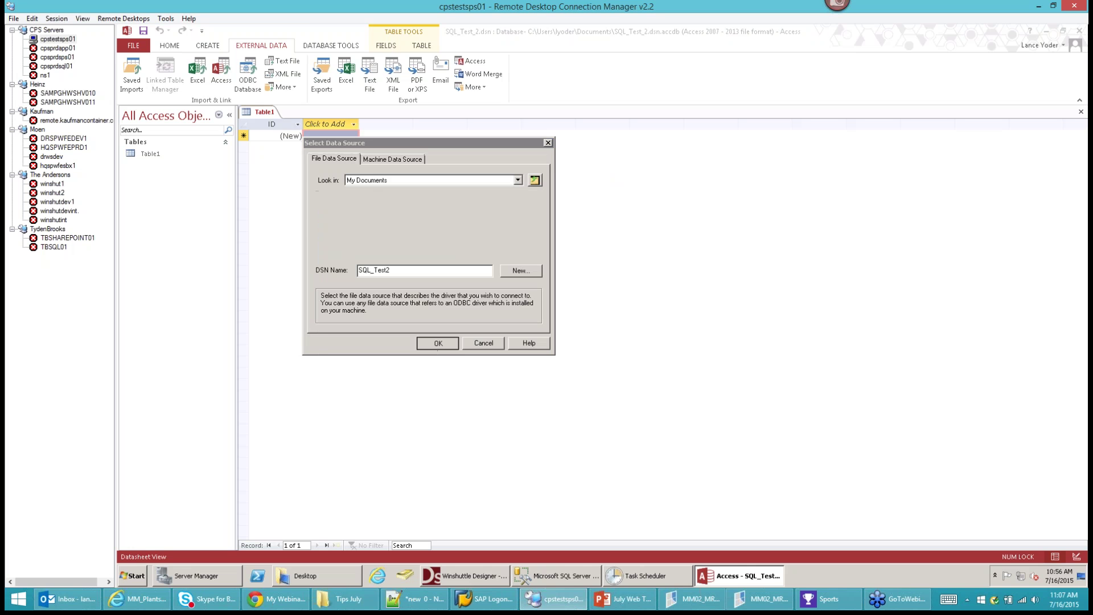
{"action": "left_click_drag", "start_coordinate": [221, 42], "coordinate": [349, 57]}
{"action": "left_click", "coordinate": [324, 196]}
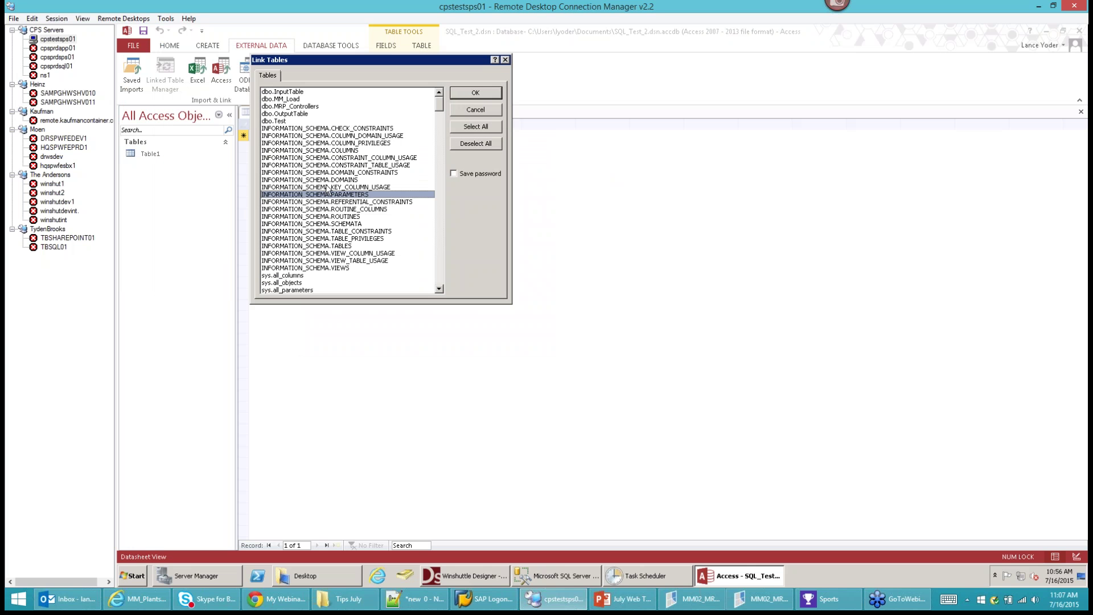
{"action": "left_click", "coordinate": [291, 100]}
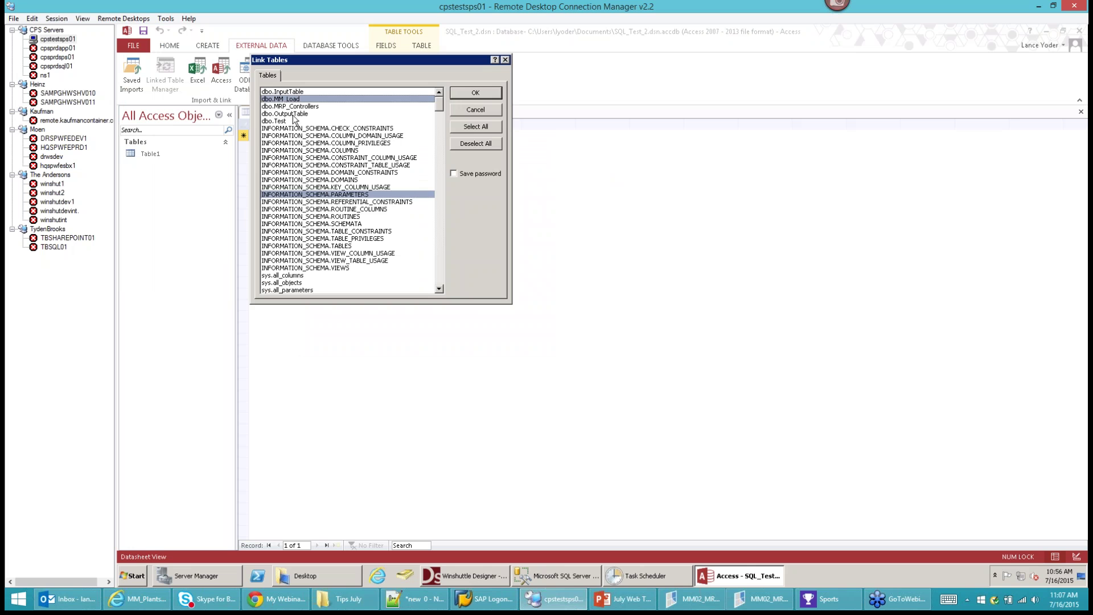
{"action": "left_click", "coordinate": [314, 197]}
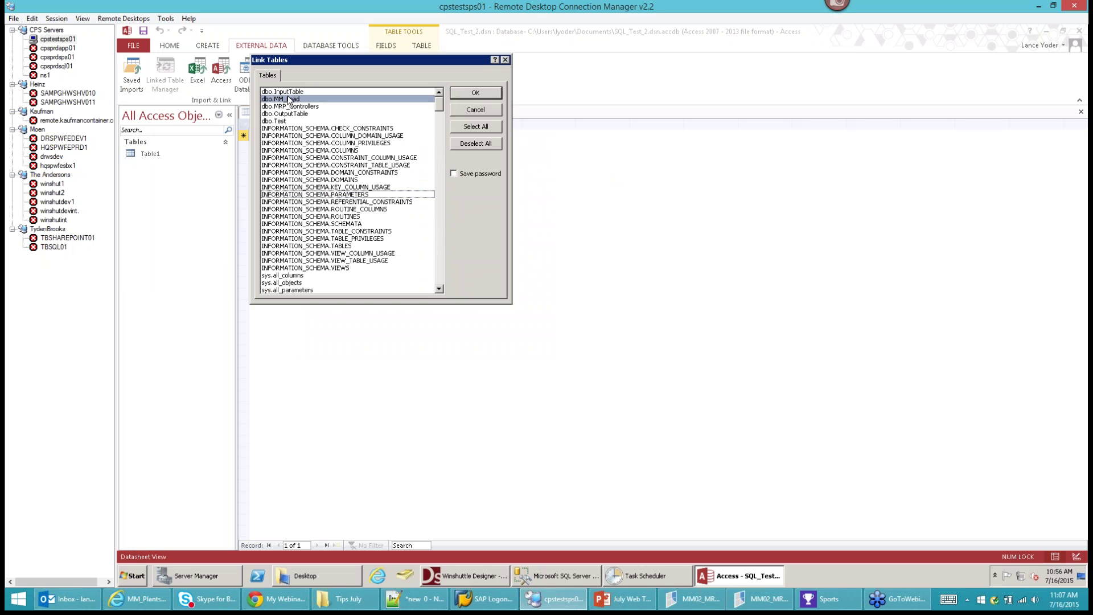
{"action": "left_click", "coordinate": [476, 93]}
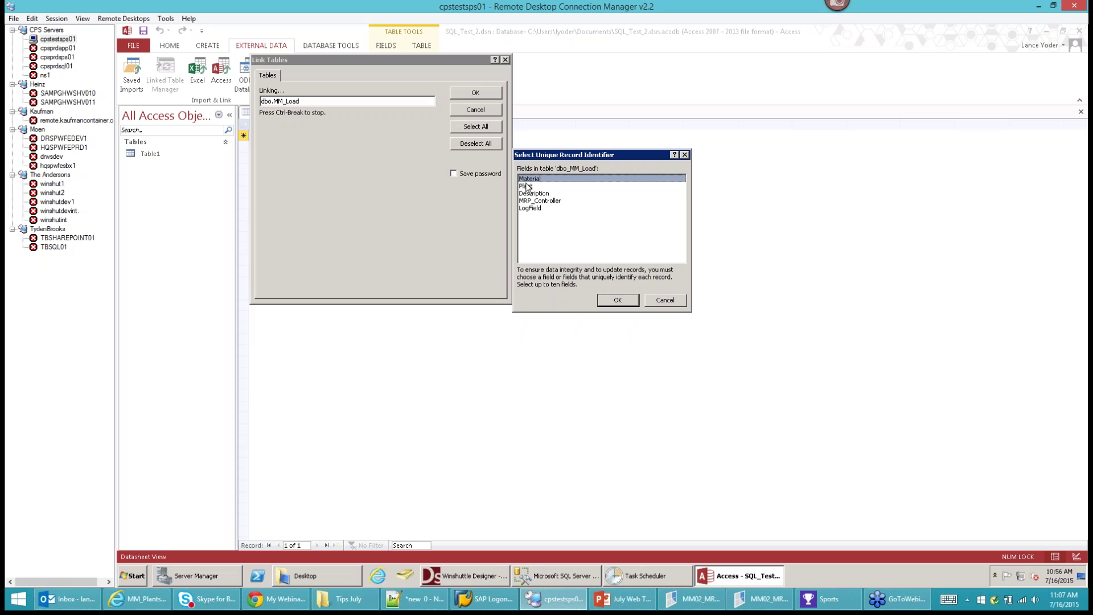
{"action": "left_click", "coordinate": [527, 186]}
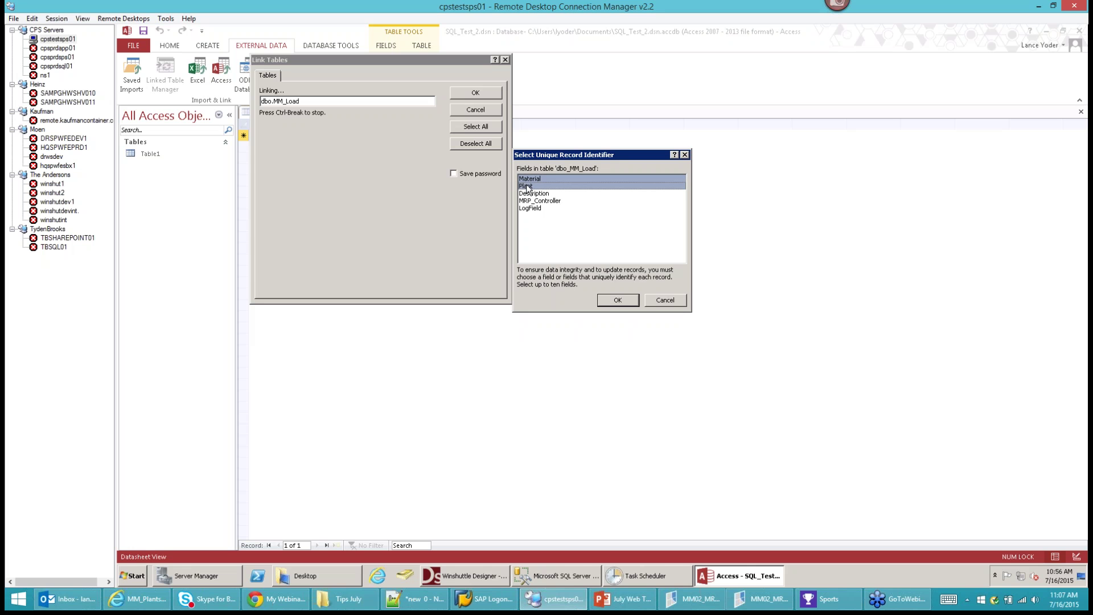
{"action": "left_click", "coordinate": [618, 301]}
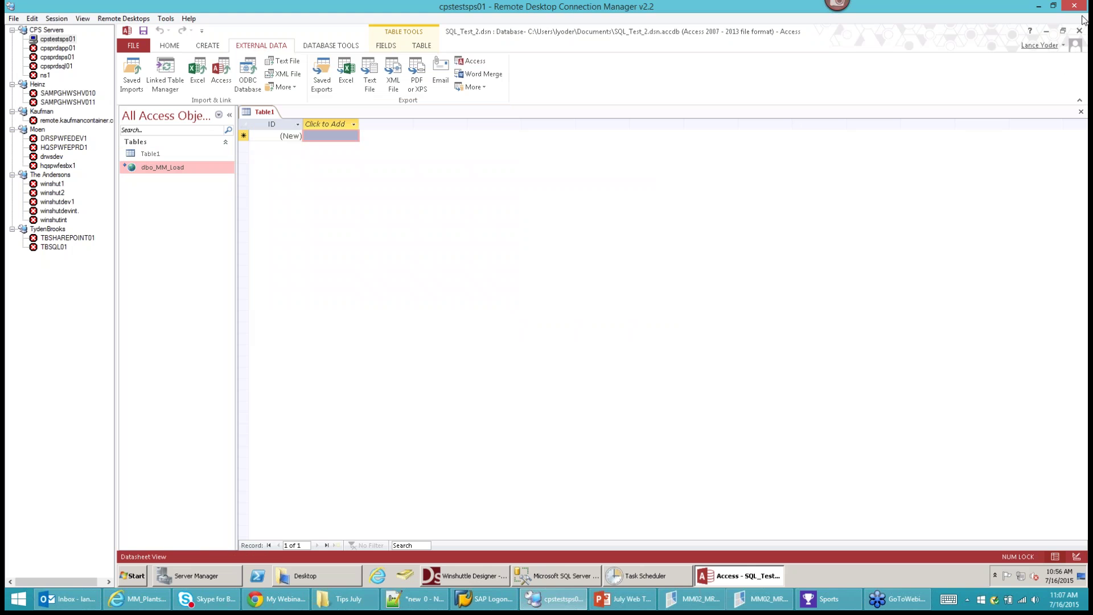
Discard the empty Table1 and open the linked dbo_MM_Load table.
{"action": "left_click", "coordinate": [1081, 111]}
{"action": "mouse_move", "coordinate": [140, 152]}
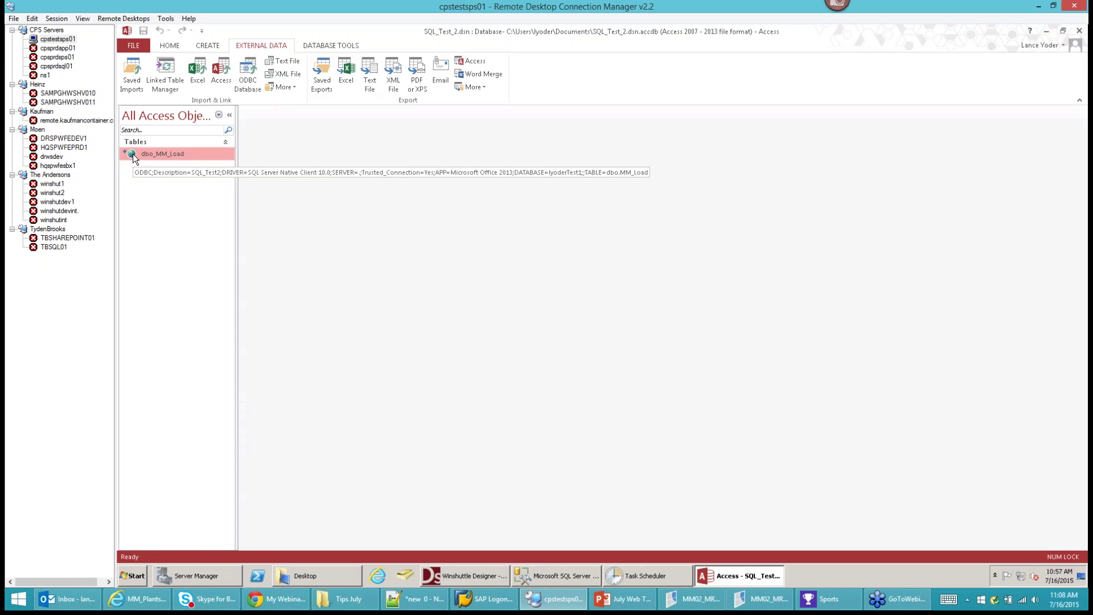
{"action": "double_click", "coordinate": [132, 153]}
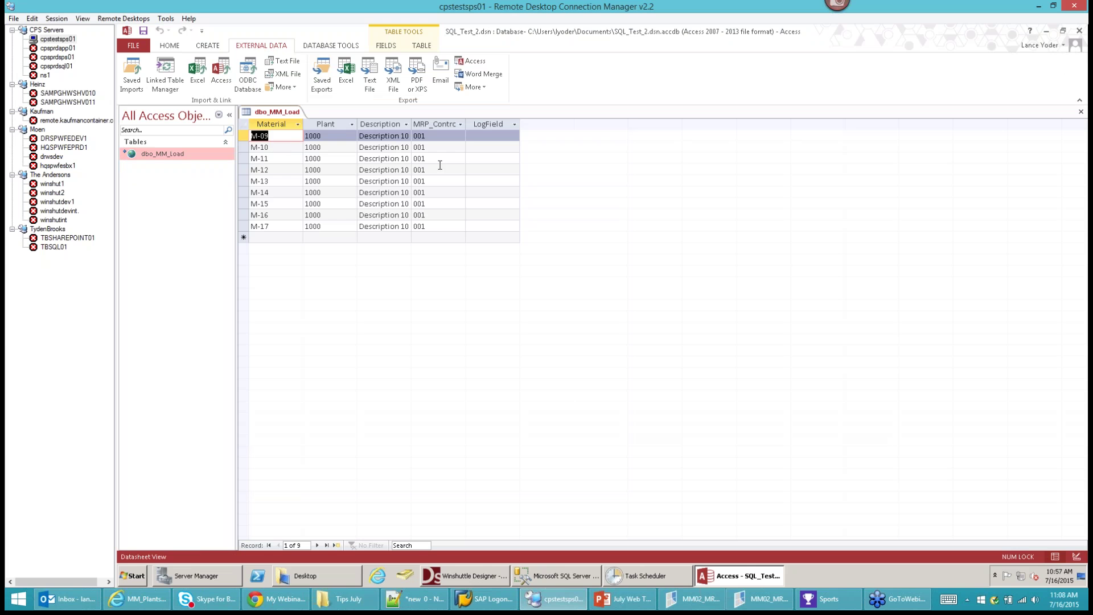
Enter A in row M-09's LogField, then switch to SQL Server Management Studio.
{"action": "left_click", "coordinate": [477, 137]}
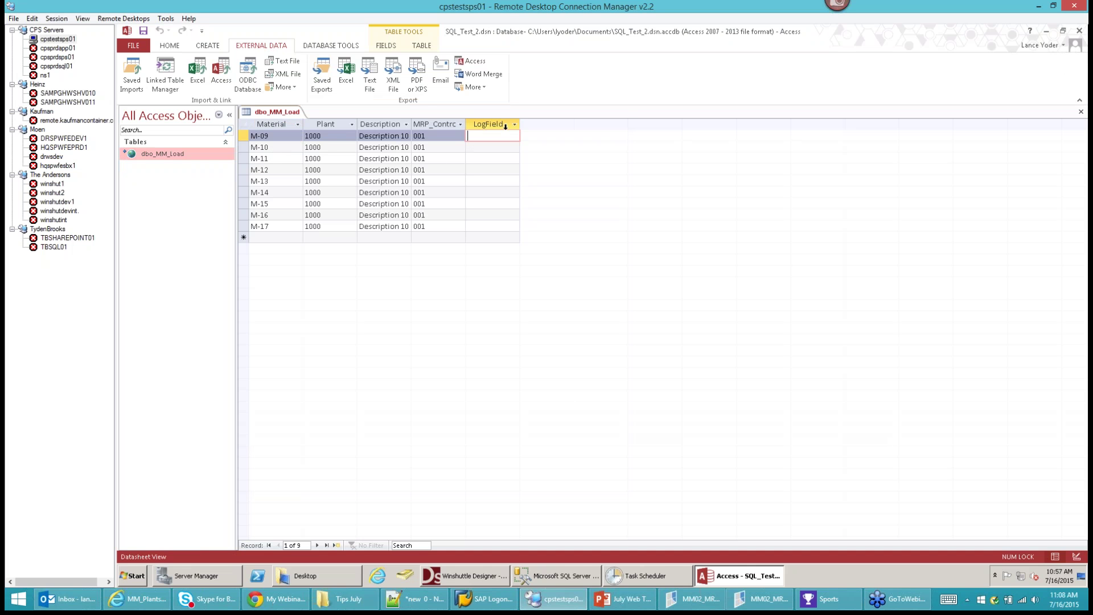
{"action": "type", "text": "A"}
{"action": "left_click", "coordinate": [483, 150]}
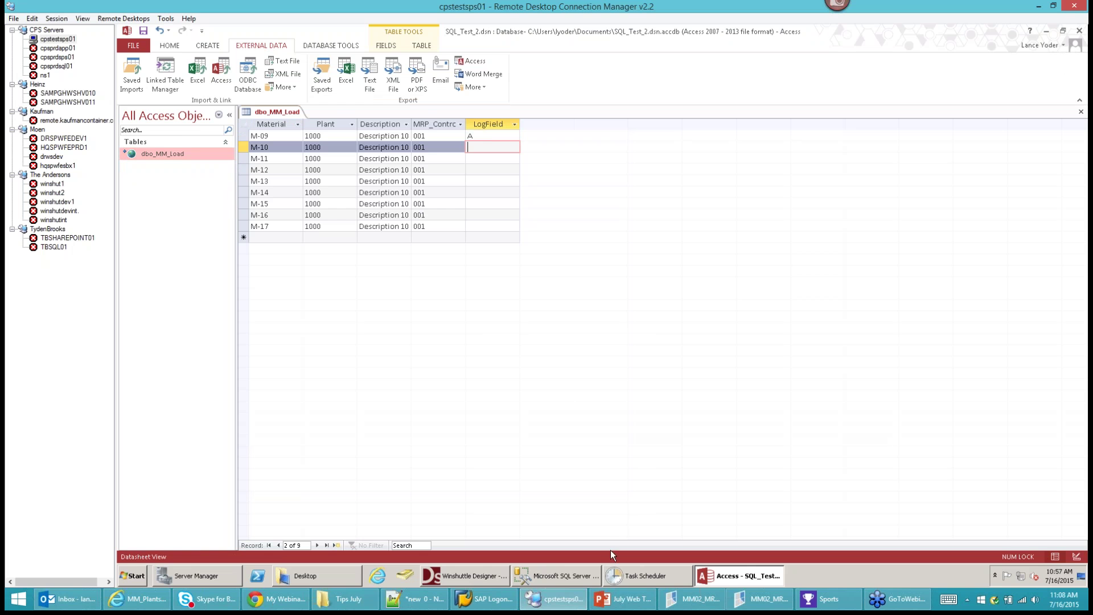
{"action": "left_click", "coordinate": [577, 576]}
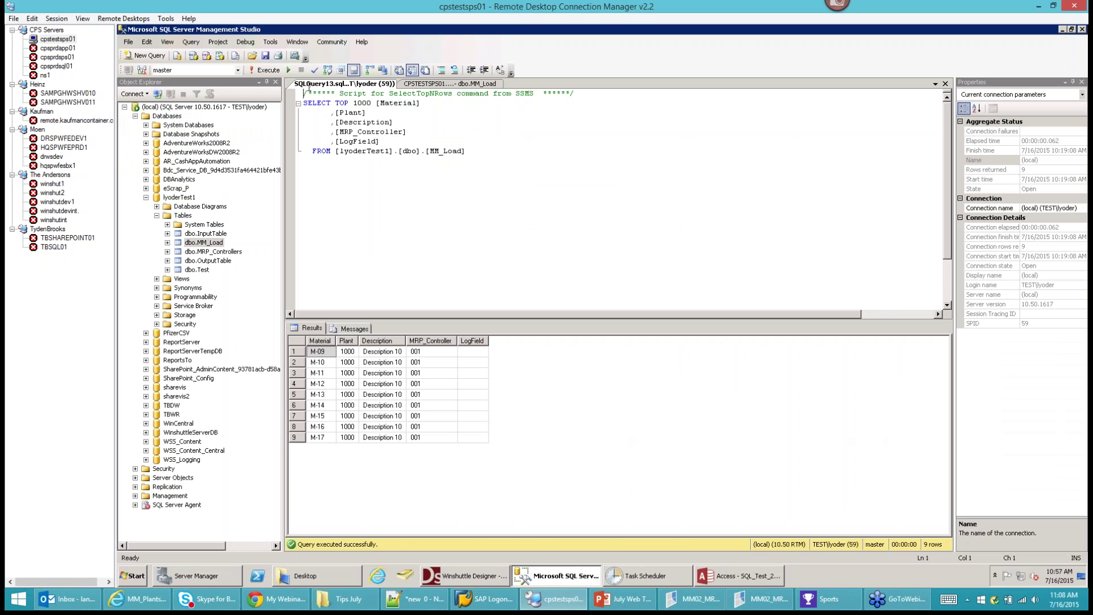
Rerun the SSMS query and open MM02_SQL.TxR from the Desktop folder in Winshuttle TRANSACTION.
{"action": "left_click", "coordinate": [259, 72]}
{"action": "left_click", "coordinate": [342, 577]}
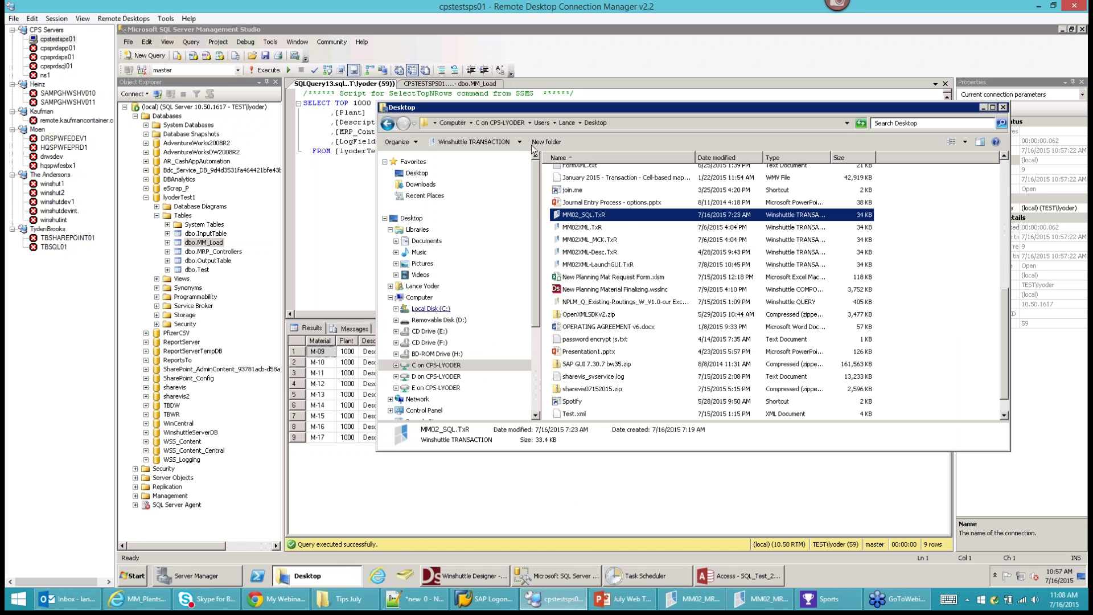
{"action": "left_click", "coordinate": [590, 228]}
{"action": "left_click", "coordinate": [586, 217]}
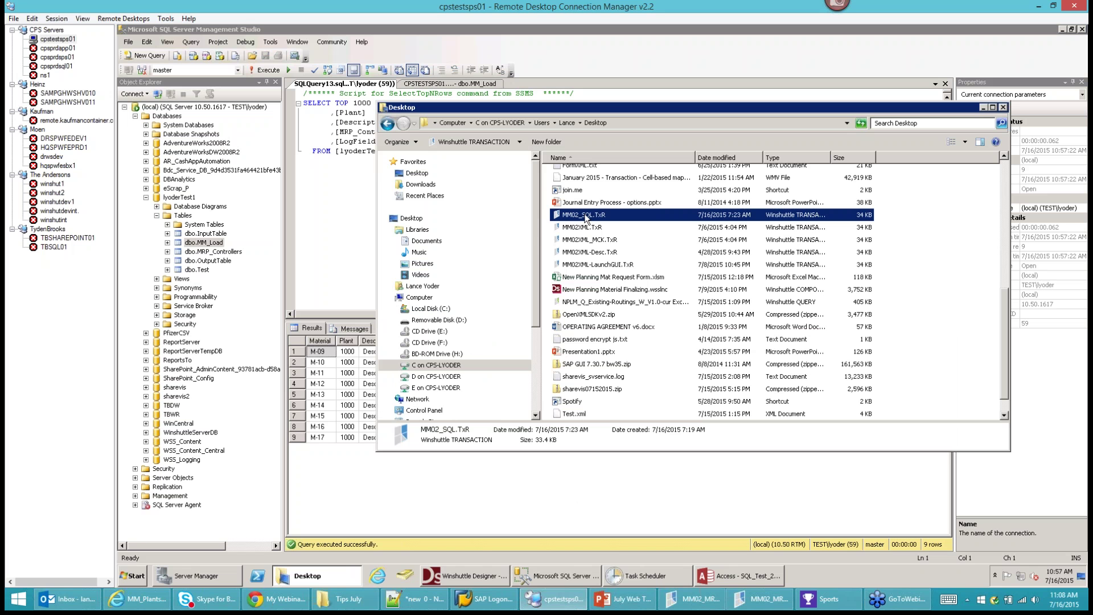
{"action": "double_click", "coordinate": [587, 218]}
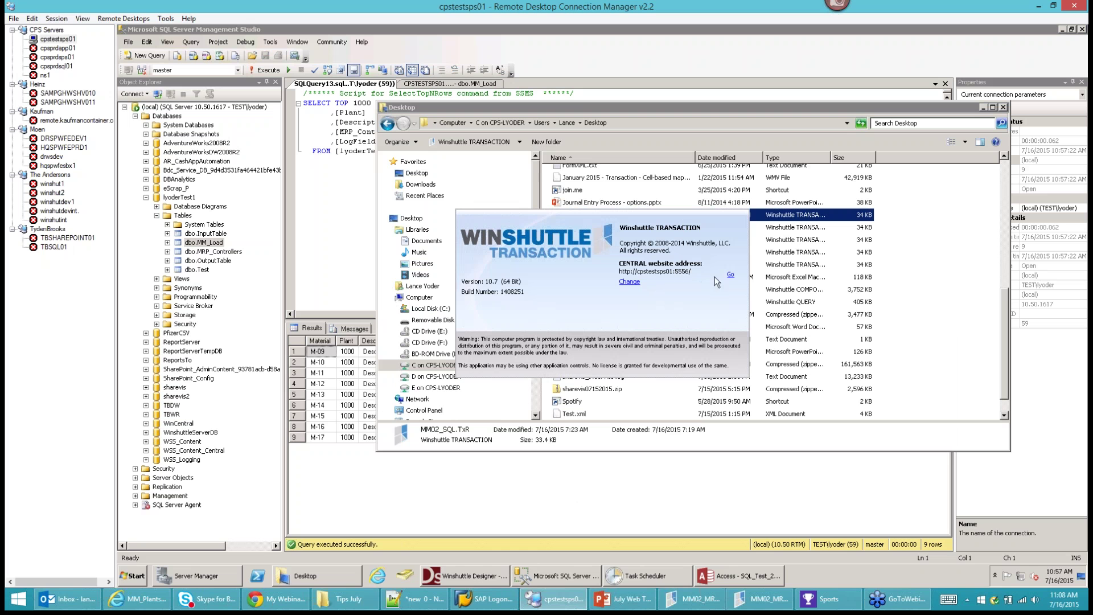
{"action": "left_click", "coordinate": [730, 278]}
Close Microsoft Access, minimize SSMS, and select SQL_Link.accdb on the desktop.
{"action": "left_click", "coordinate": [734, 578]}
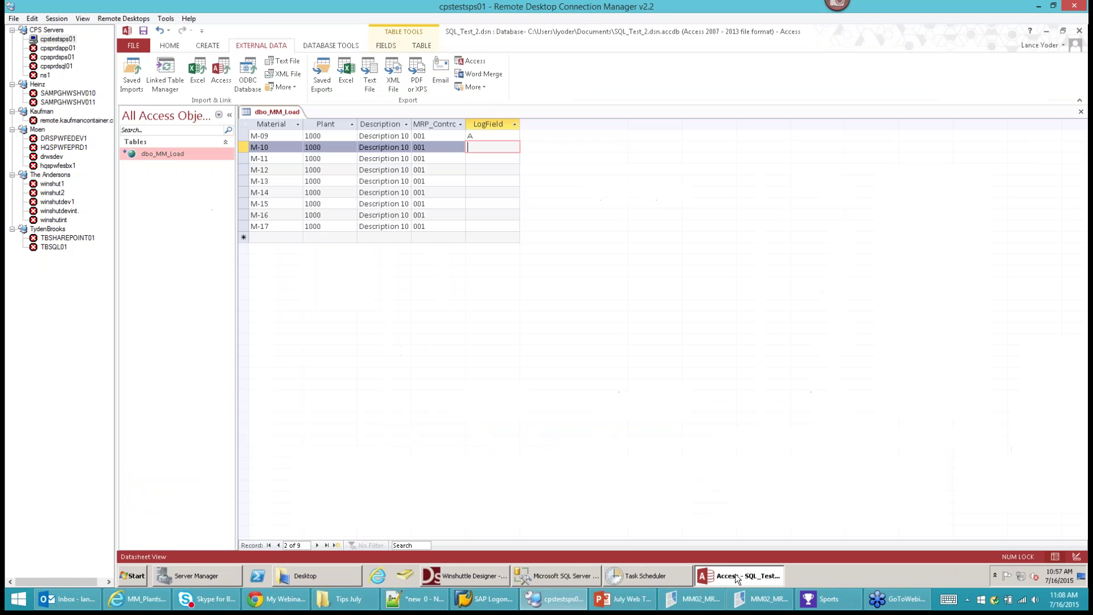
{"action": "left_click", "coordinate": [1080, 33]}
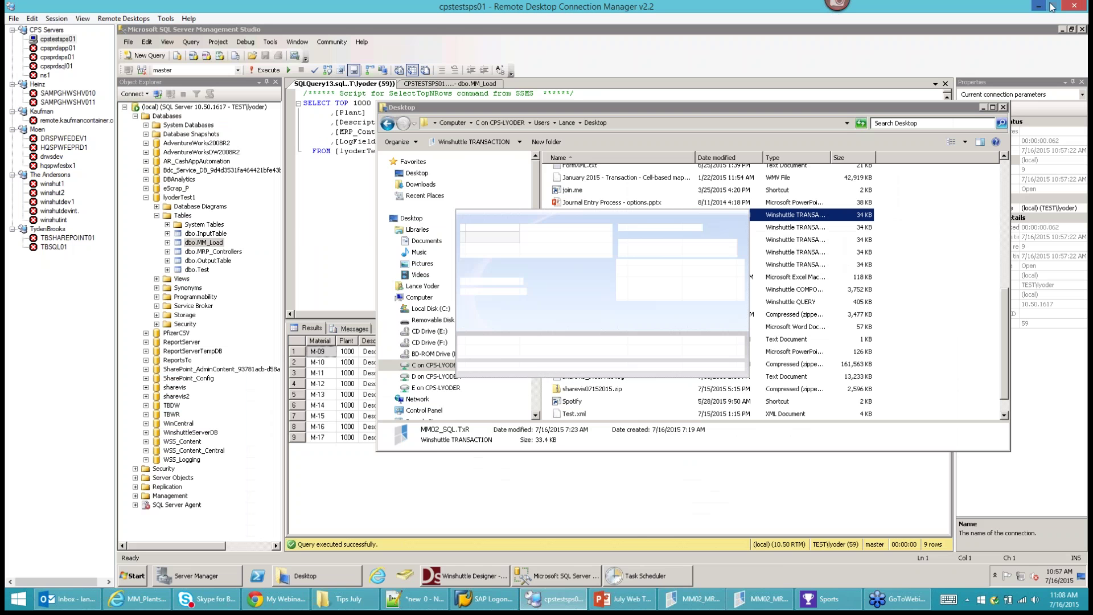
{"action": "left_click", "coordinate": [1062, 29]}
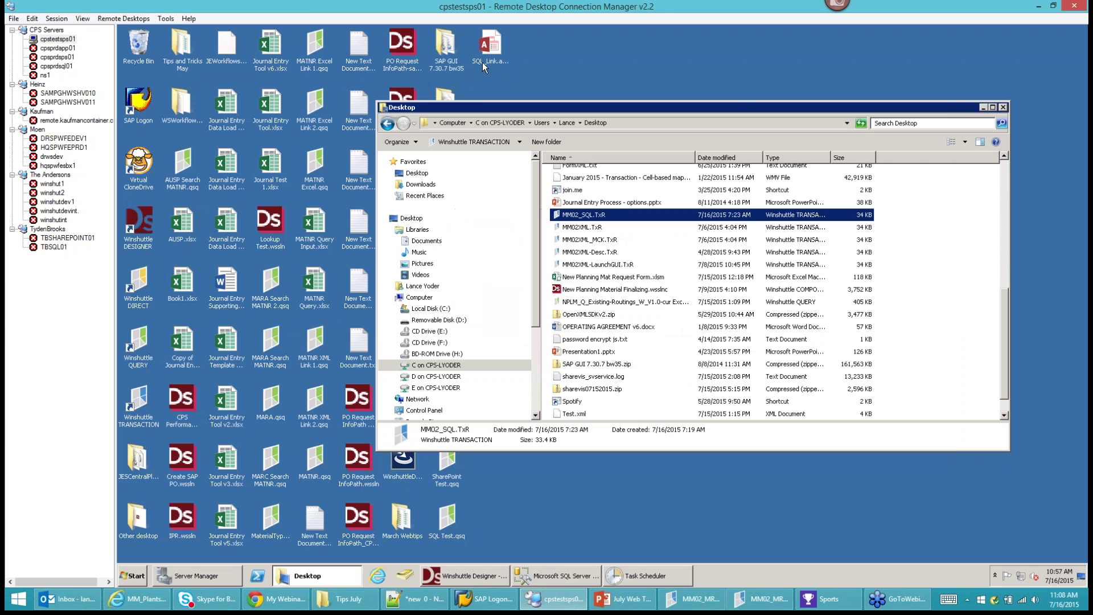
{"action": "left_click_drag", "start_coordinate": [487, 100], "coordinate": [675, 86]}
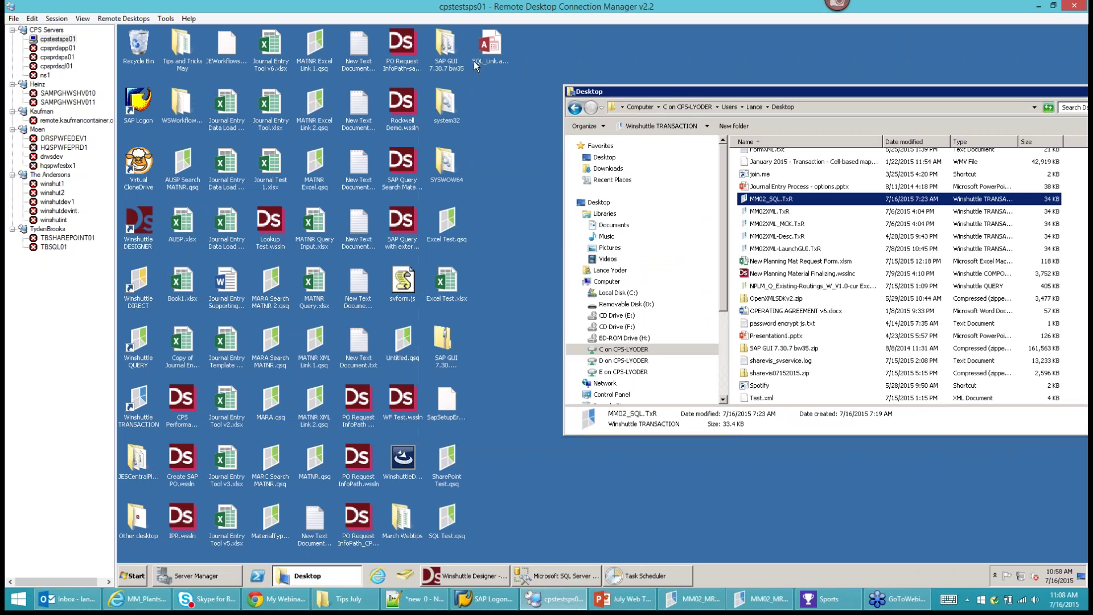
{"action": "left_click", "coordinate": [487, 62]}
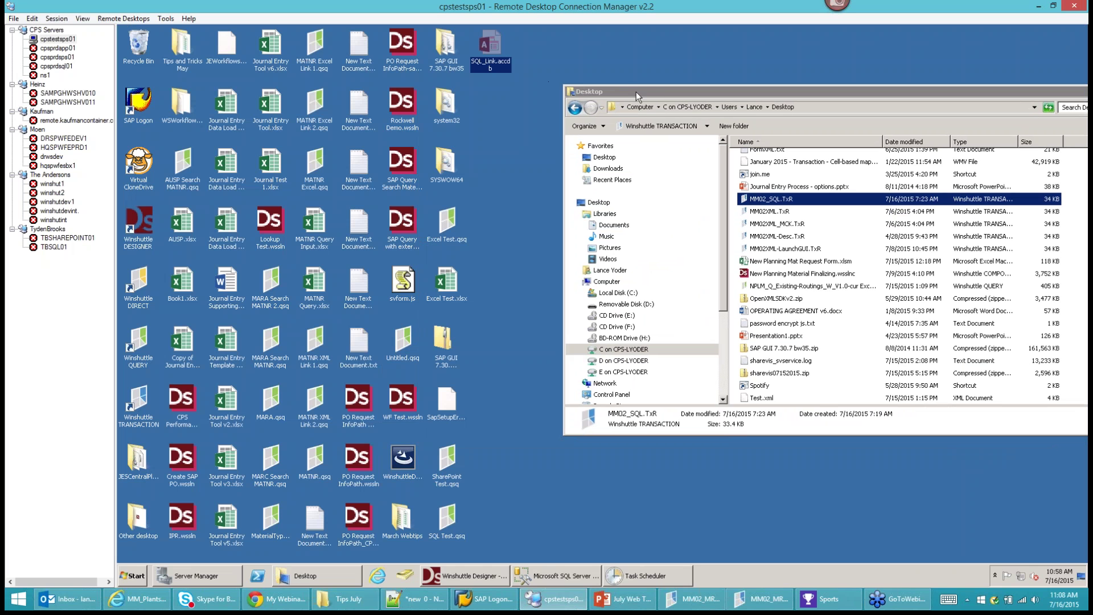
{"action": "left_click_drag", "start_coordinate": [637, 91], "coordinate": [351, 115]}
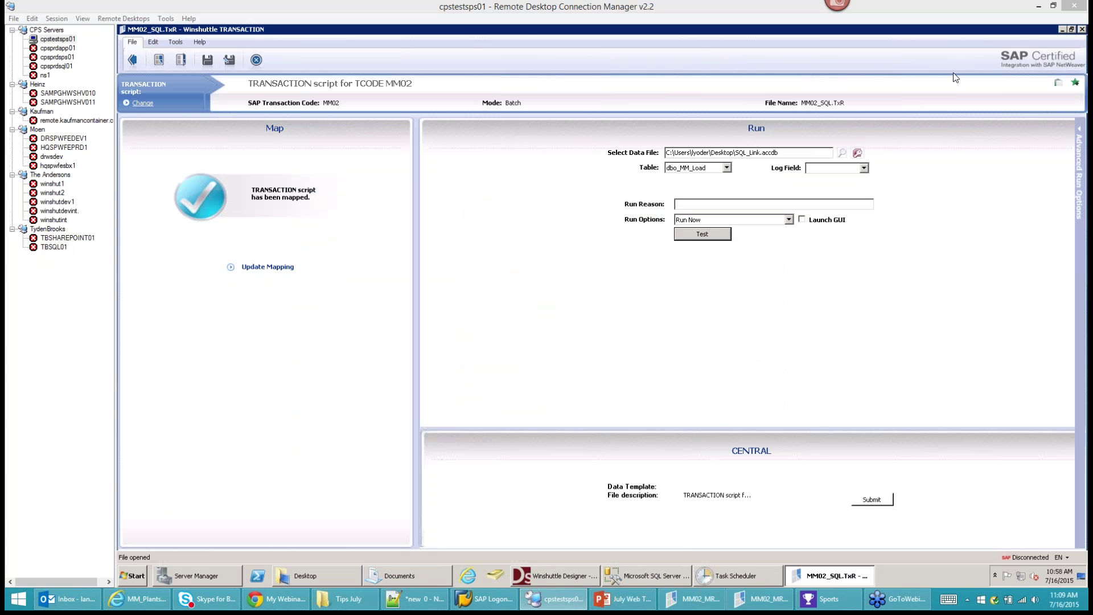
Load SQL_Test_2.accdb from the Documents library as the script's data file.
{"action": "left_click", "coordinate": [775, 314]}
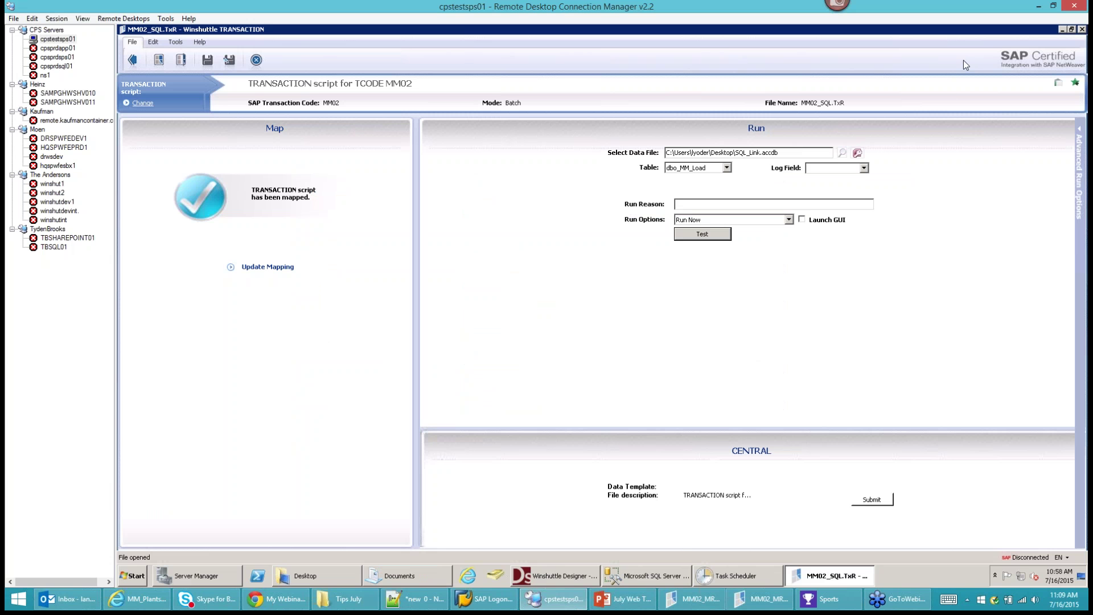
{"action": "left_click", "coordinate": [727, 169]}
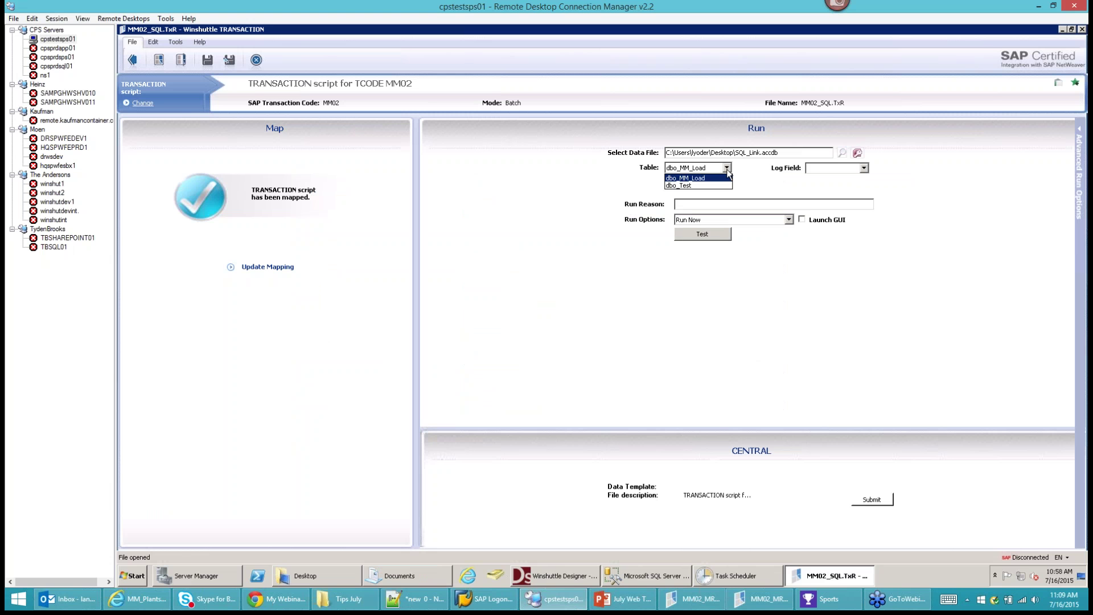
{"action": "left_click", "coordinate": [844, 155]}
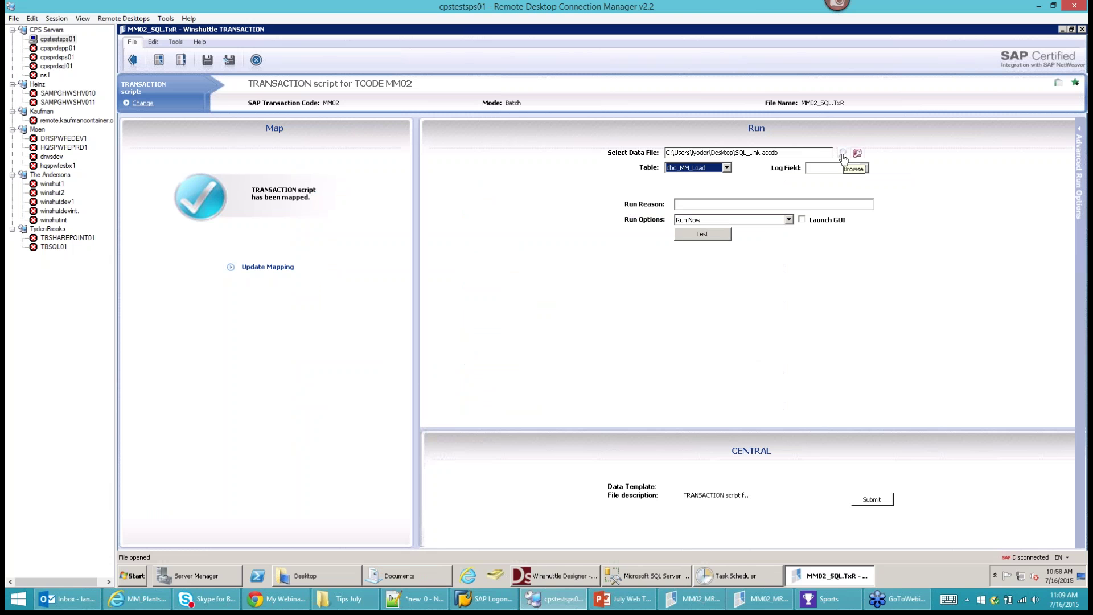
{"action": "left_click", "coordinate": [844, 154]}
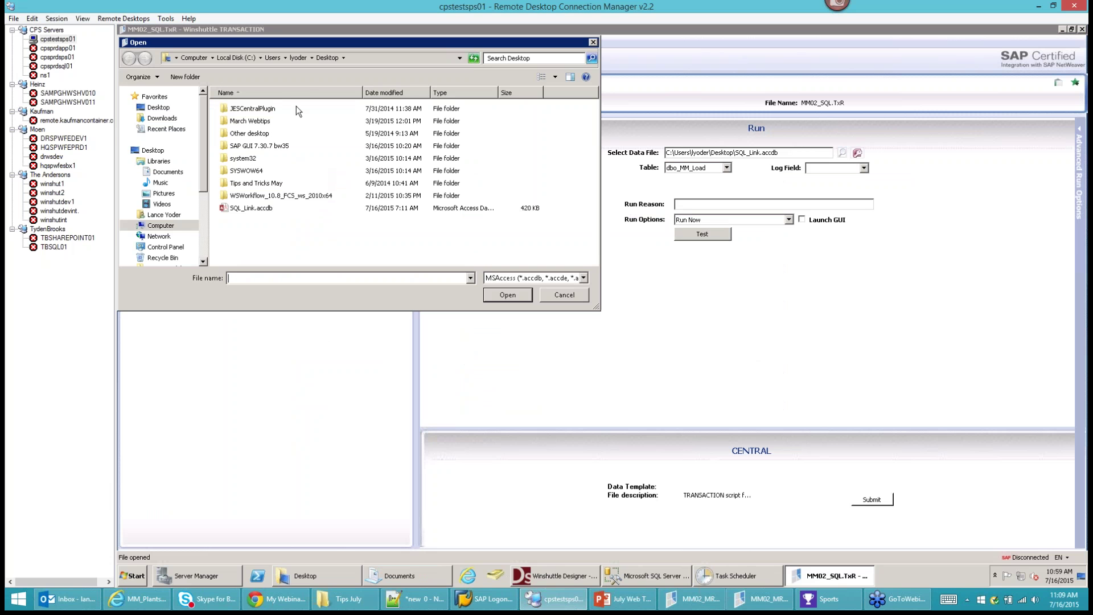
{"action": "left_click", "coordinate": [167, 172]}
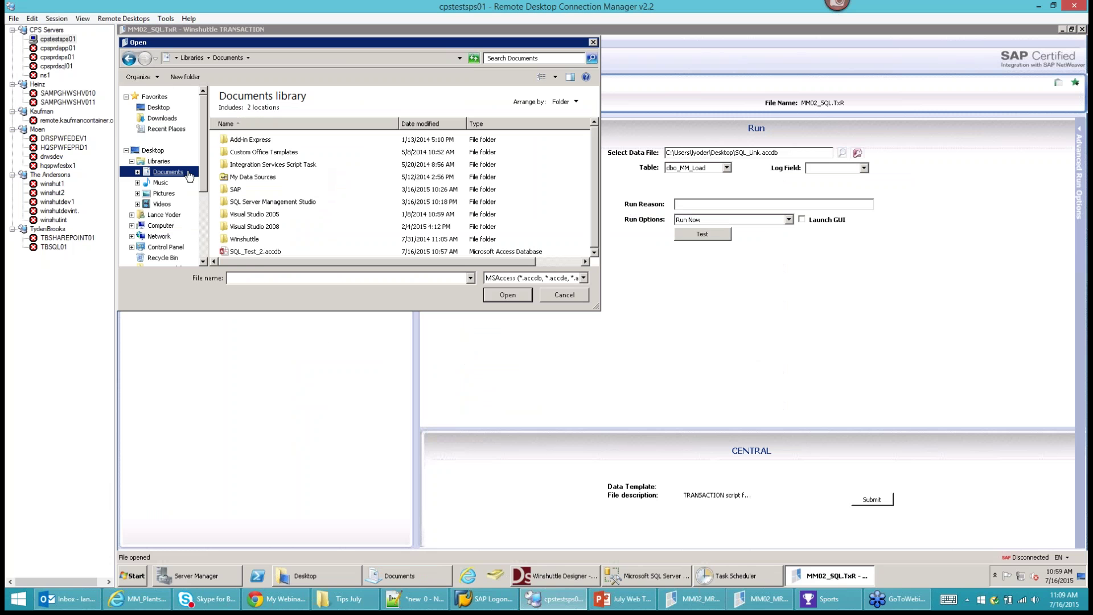
{"action": "left_click", "coordinate": [259, 254]}
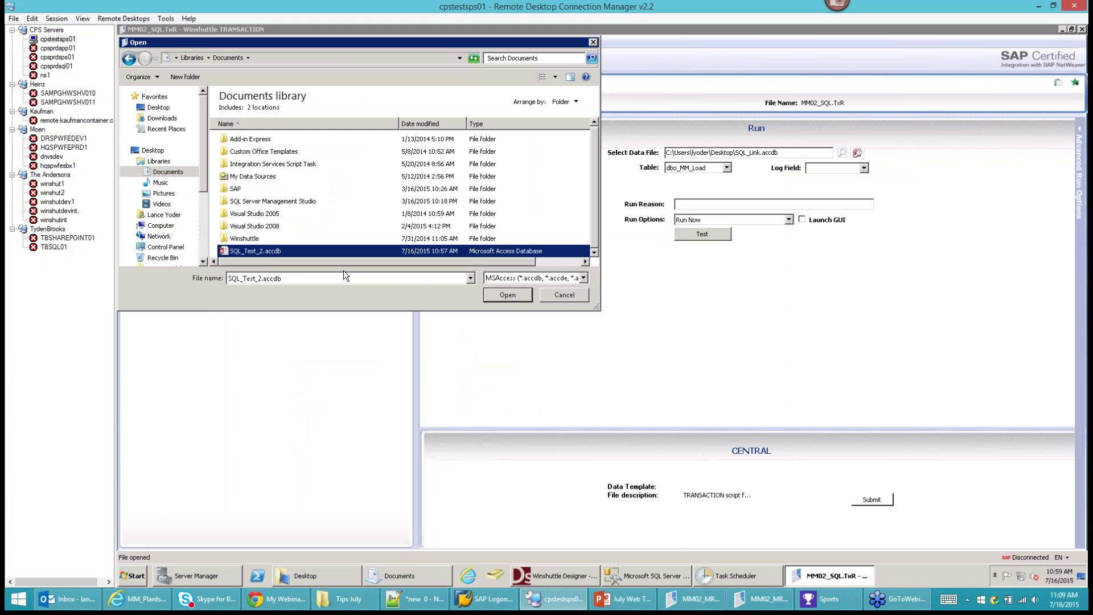
{"action": "left_click", "coordinate": [498, 295]}
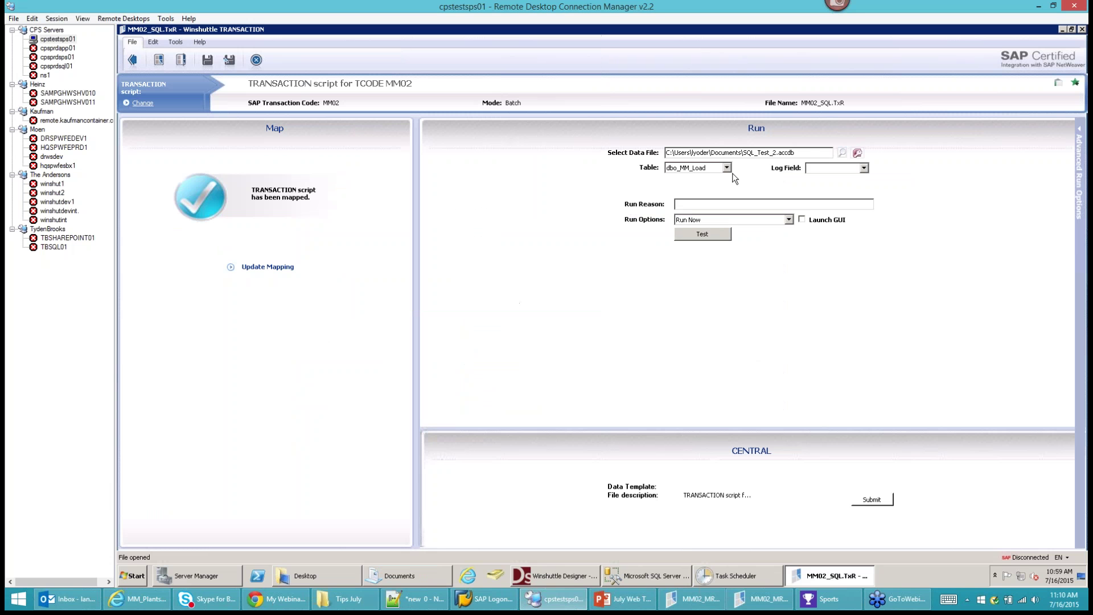
Keep dbo_MM_Load as the table and set LogField as the log field.
{"action": "left_click", "coordinate": [727, 168]}
{"action": "left_click", "coordinate": [713, 178]}
{"action": "left_click", "coordinate": [864, 170]}
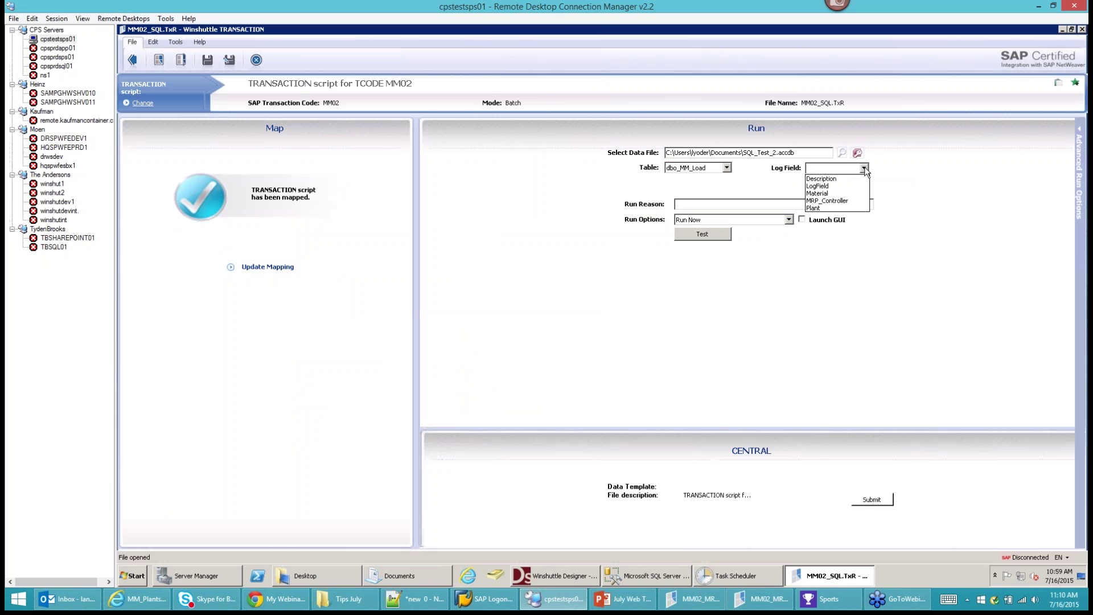
{"action": "left_click", "coordinate": [836, 187]}
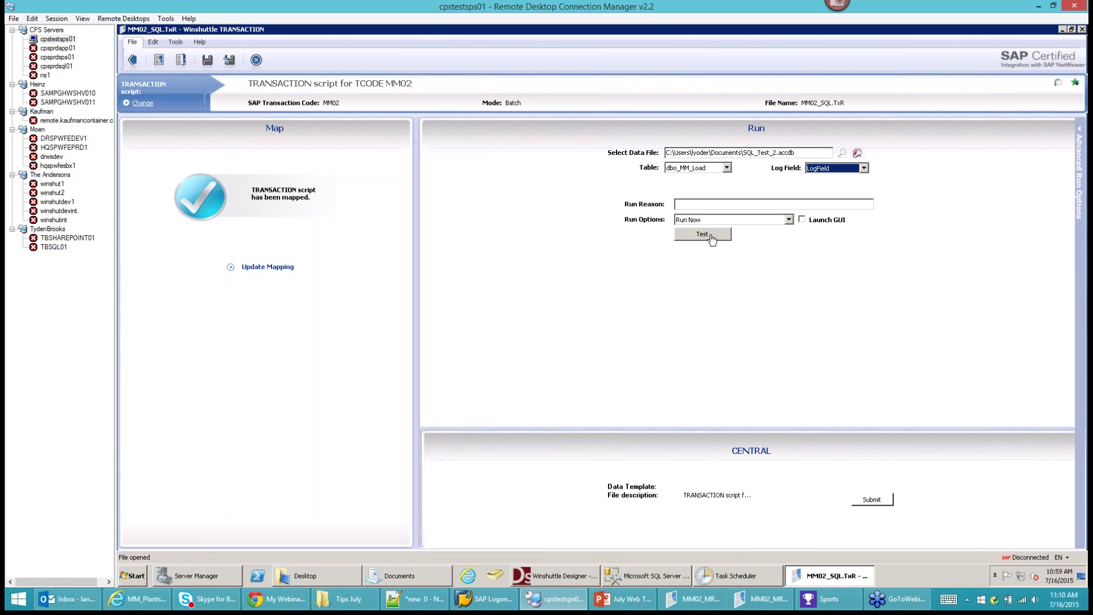
{"action": "left_click", "coordinate": [711, 239]}
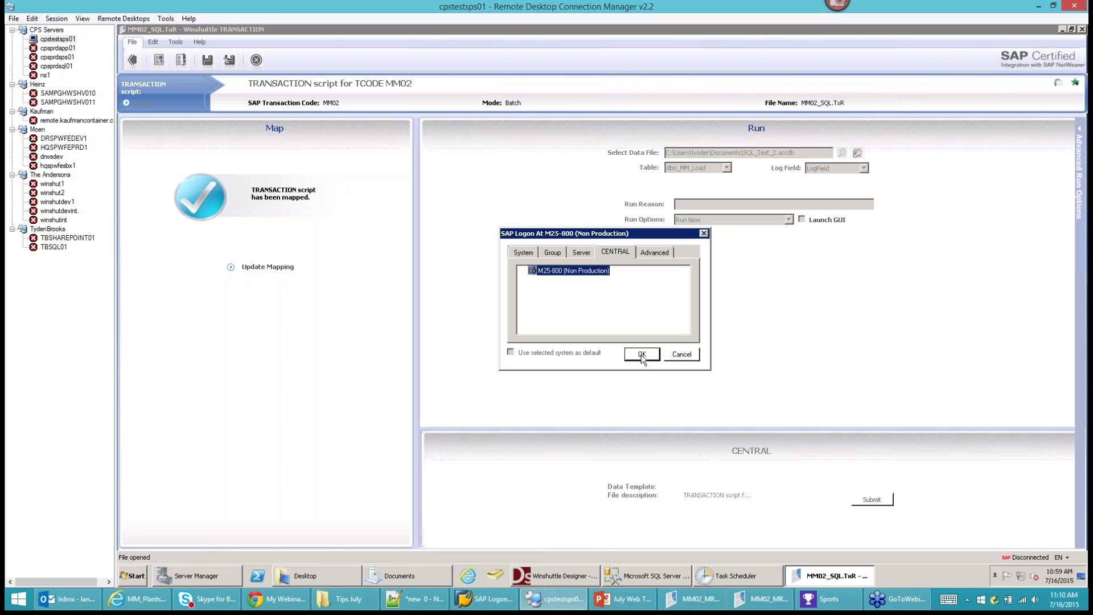
{"action": "left_click", "coordinate": [642, 355]}
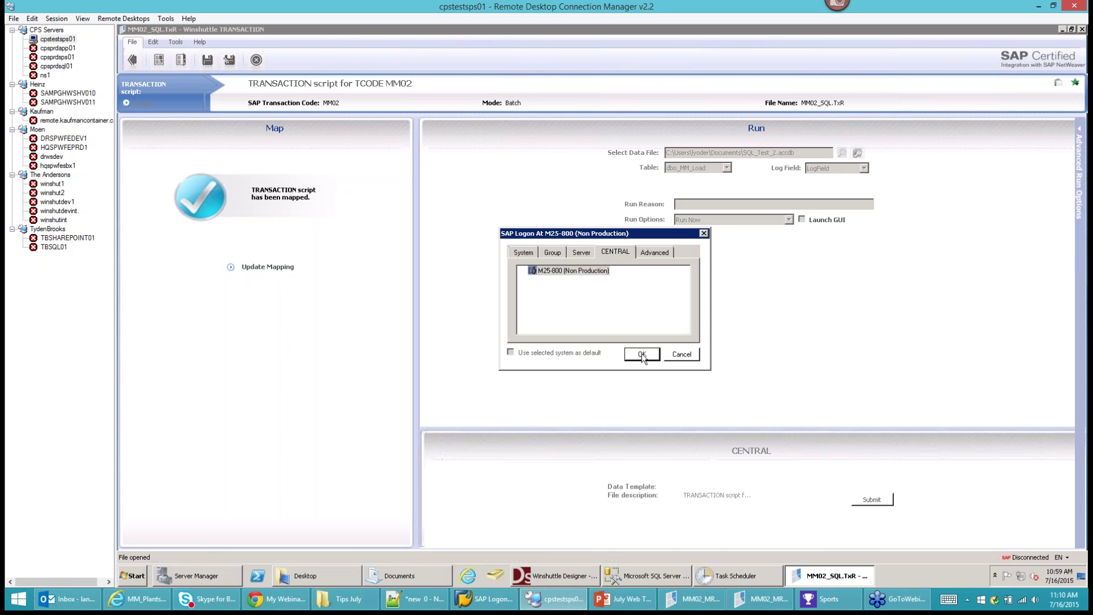
{"action": "left_click", "coordinate": [643, 355]}
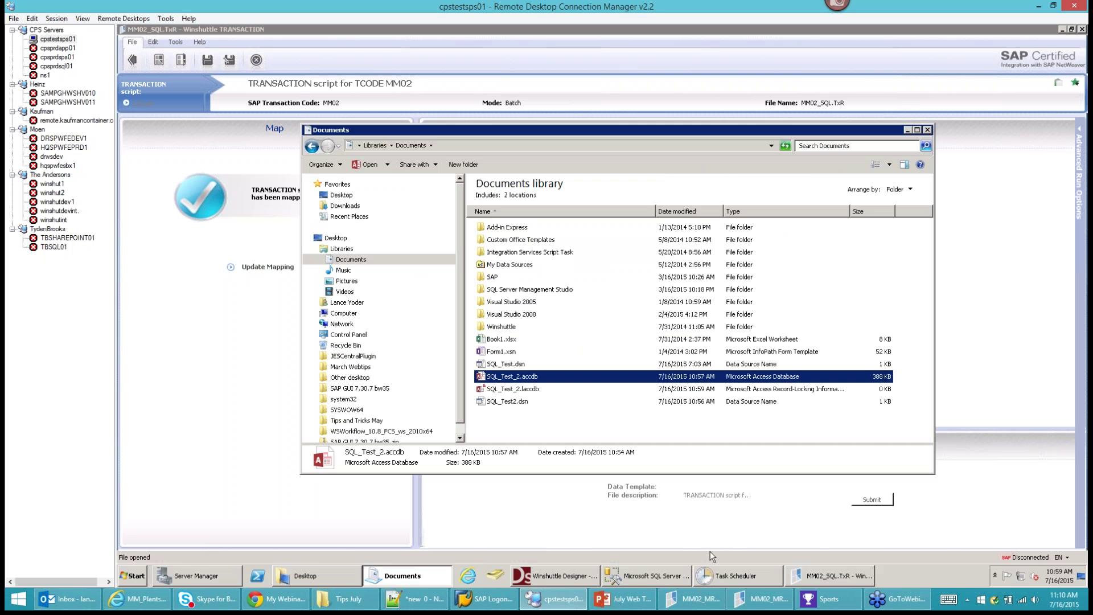
{"action": "left_click", "coordinate": [647, 576]}
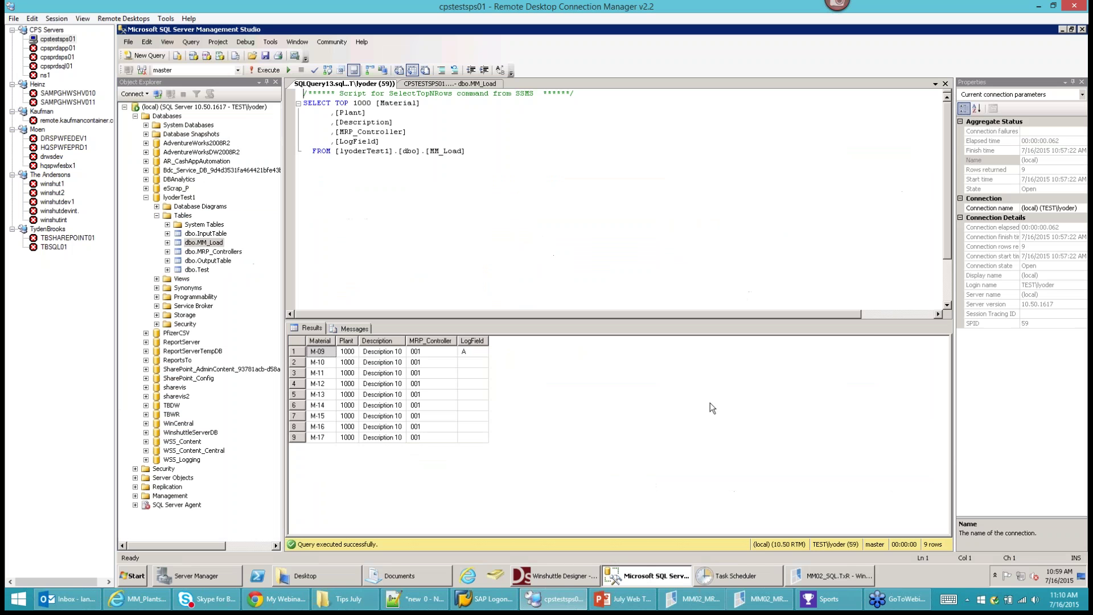
{"action": "left_click", "coordinate": [266, 71]}
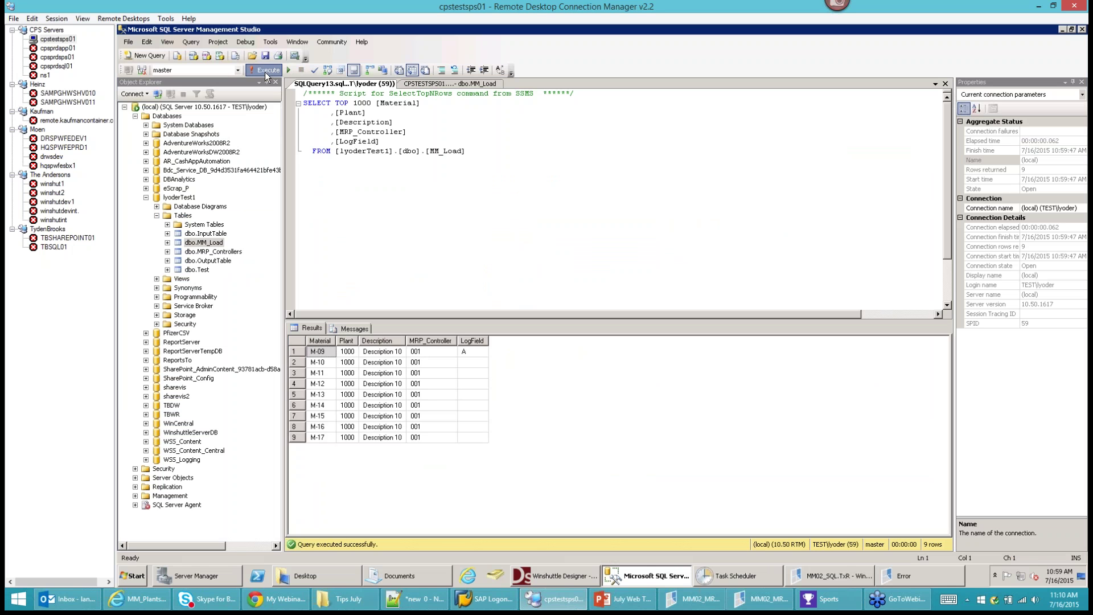
{"action": "left_click", "coordinate": [265, 71]}
{"action": "left_click", "coordinate": [264, 72]}
{"action": "left_click", "coordinate": [264, 72]}
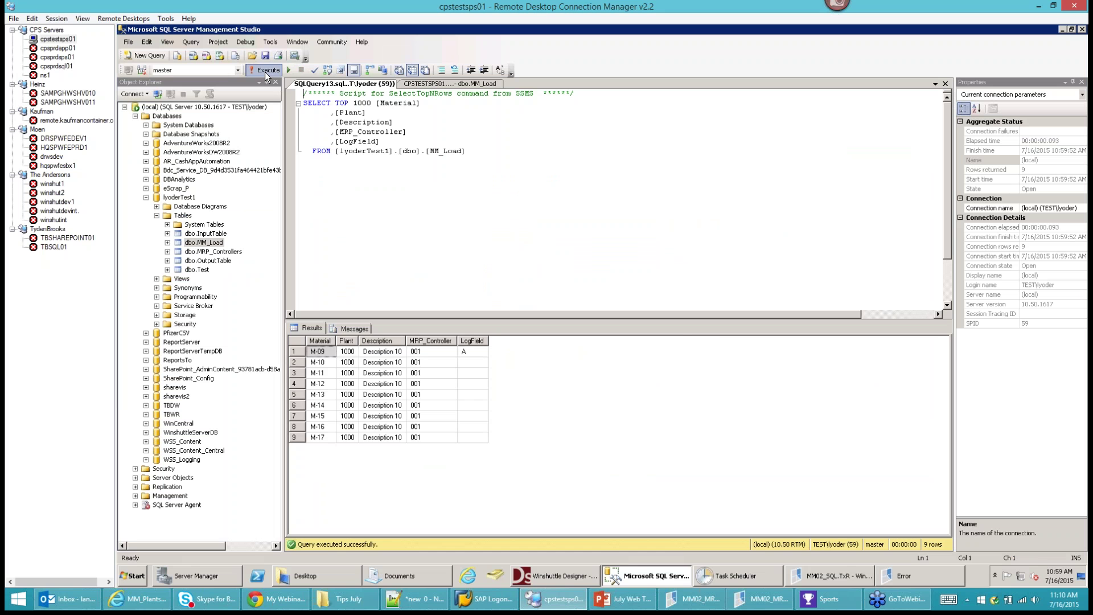
{"action": "left_click", "coordinate": [903, 577]}
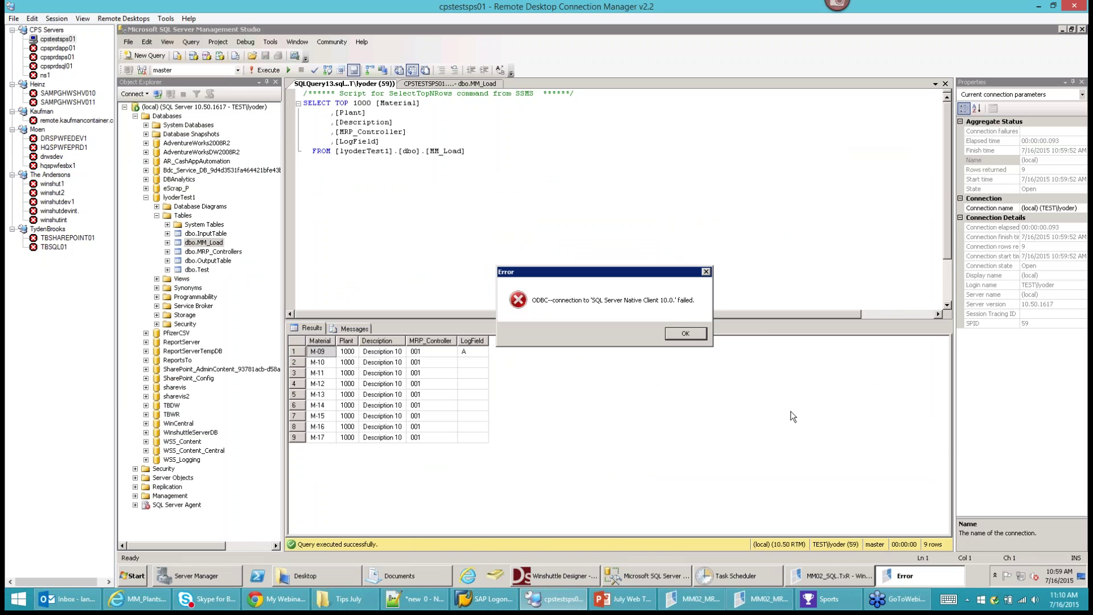
{"action": "left_click", "coordinate": [677, 335]}
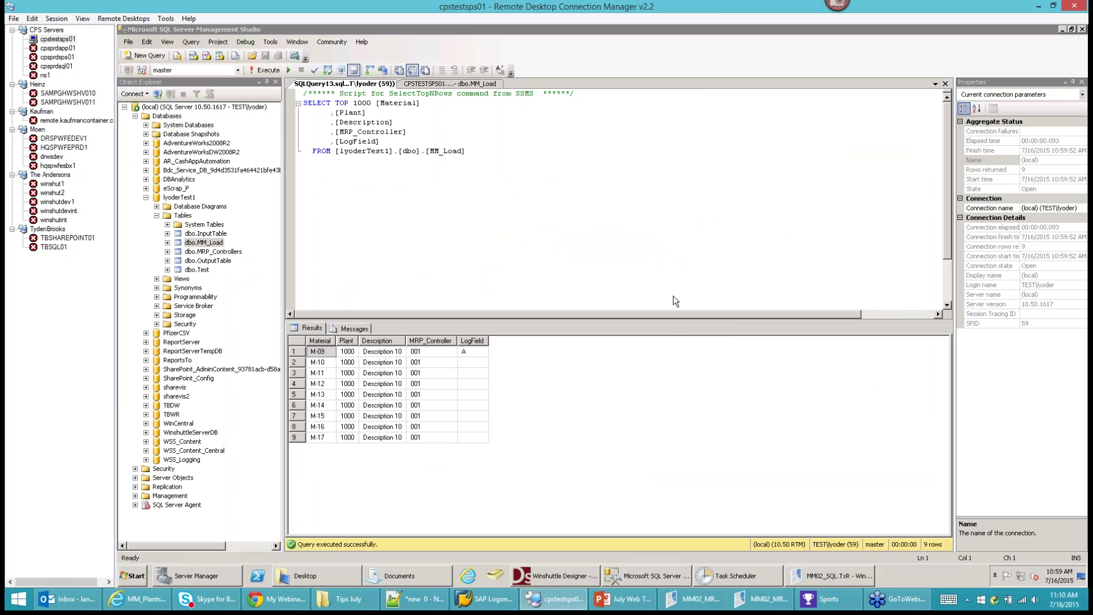
{"action": "left_click", "coordinate": [850, 579]}
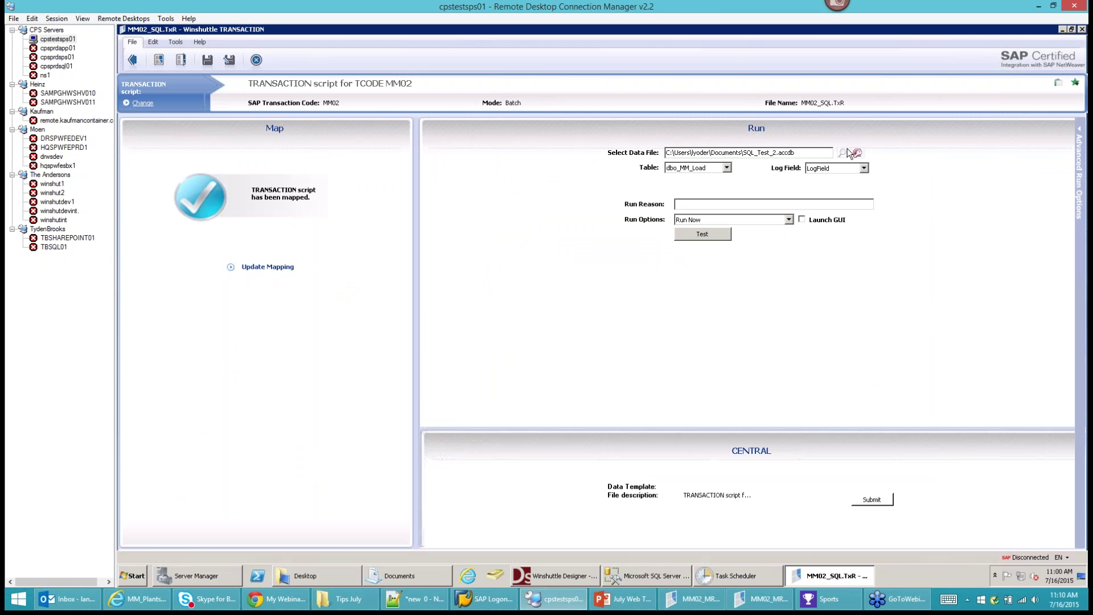
Switch the data file to SQL_Link.accdb in the Desktop folder.
{"action": "left_click", "coordinate": [855, 154]}
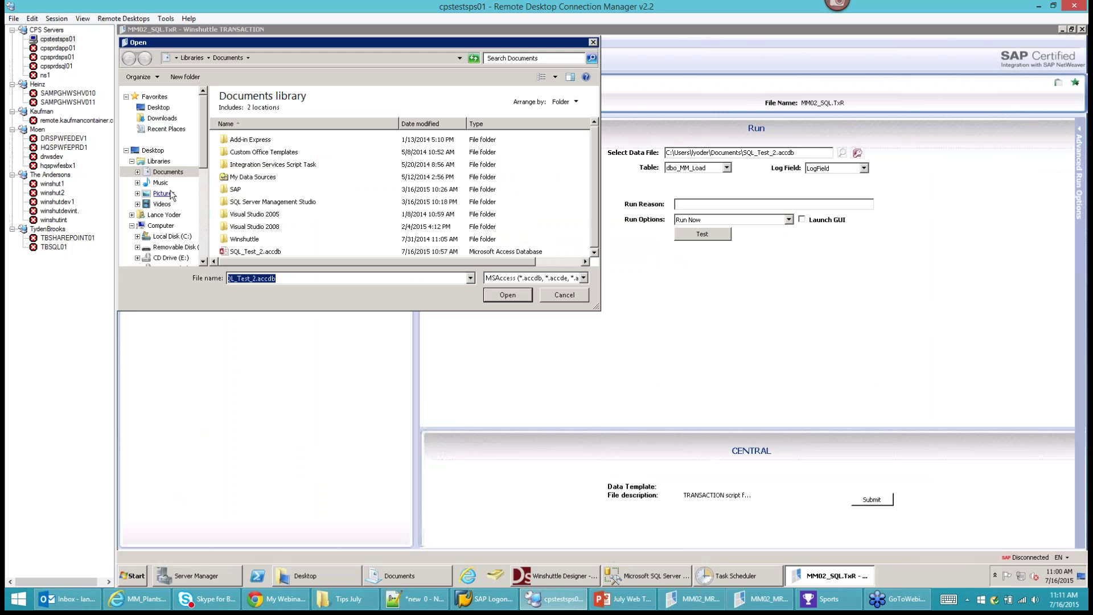
{"action": "left_click", "coordinate": [160, 108]}
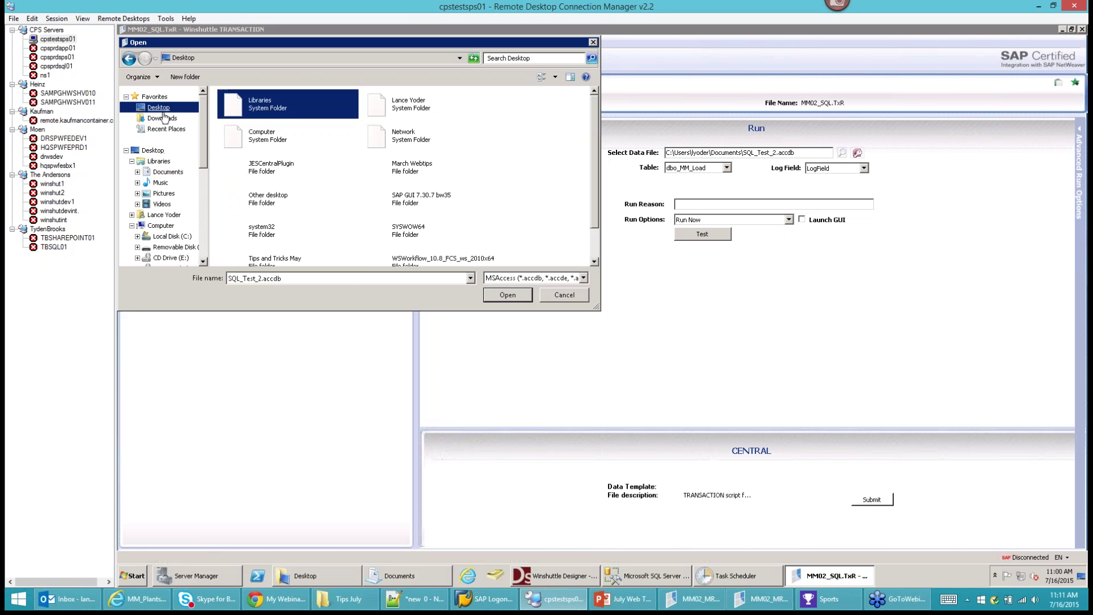
{"action": "scroll", "coordinate": [164, 148], "scroll_direction": "down", "scroll_amount": 4}
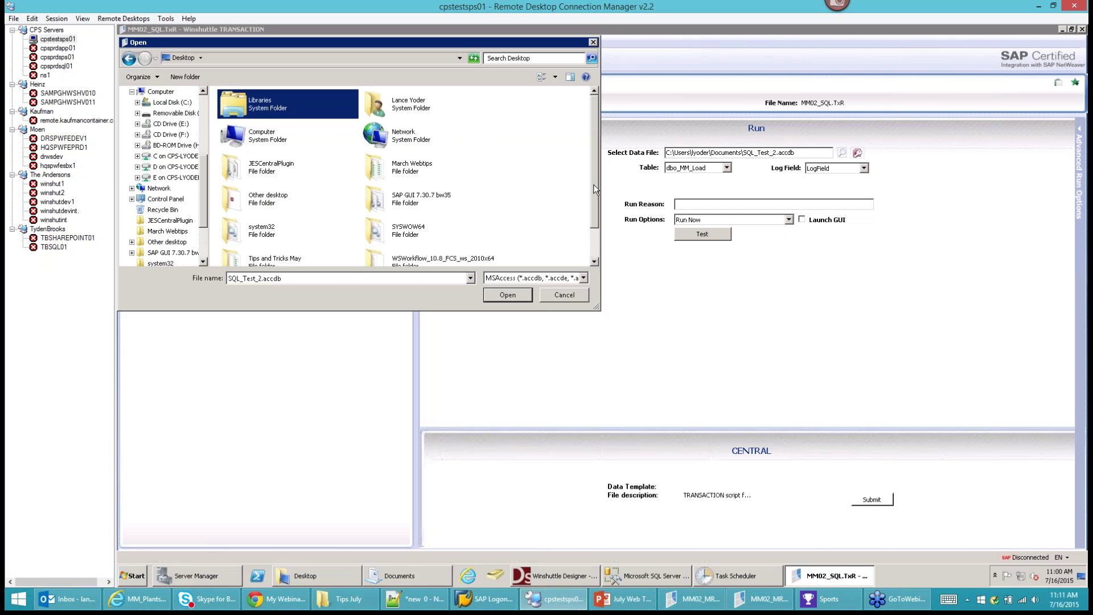
{"action": "scroll", "coordinate": [593, 220], "scroll_direction": "down", "scroll_amount": 2}
{"action": "left_click", "coordinate": [271, 256]}
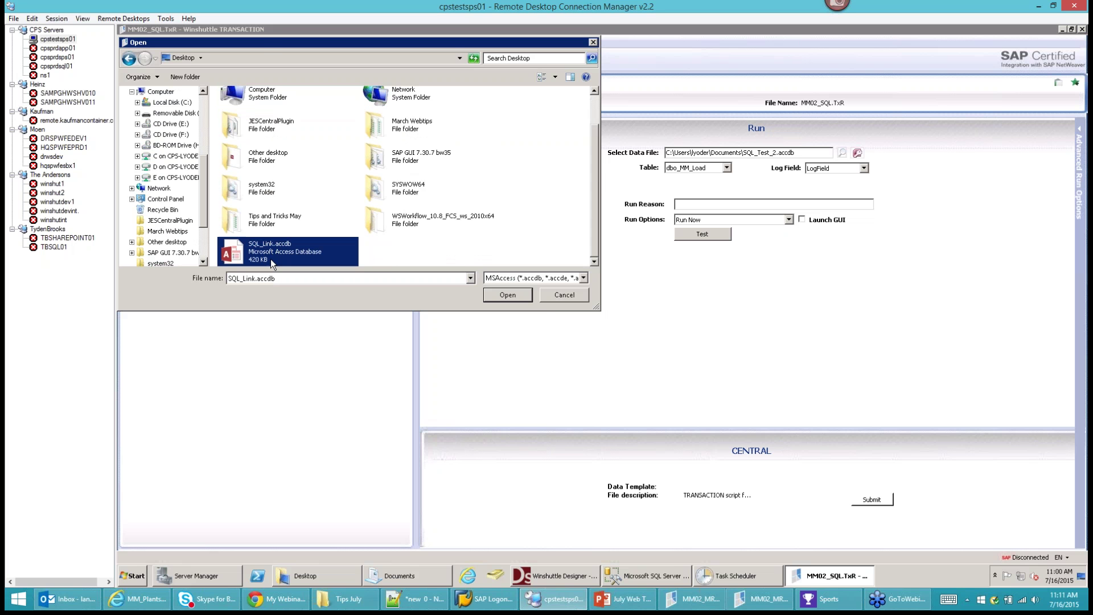
{"action": "left_click", "coordinate": [506, 295]}
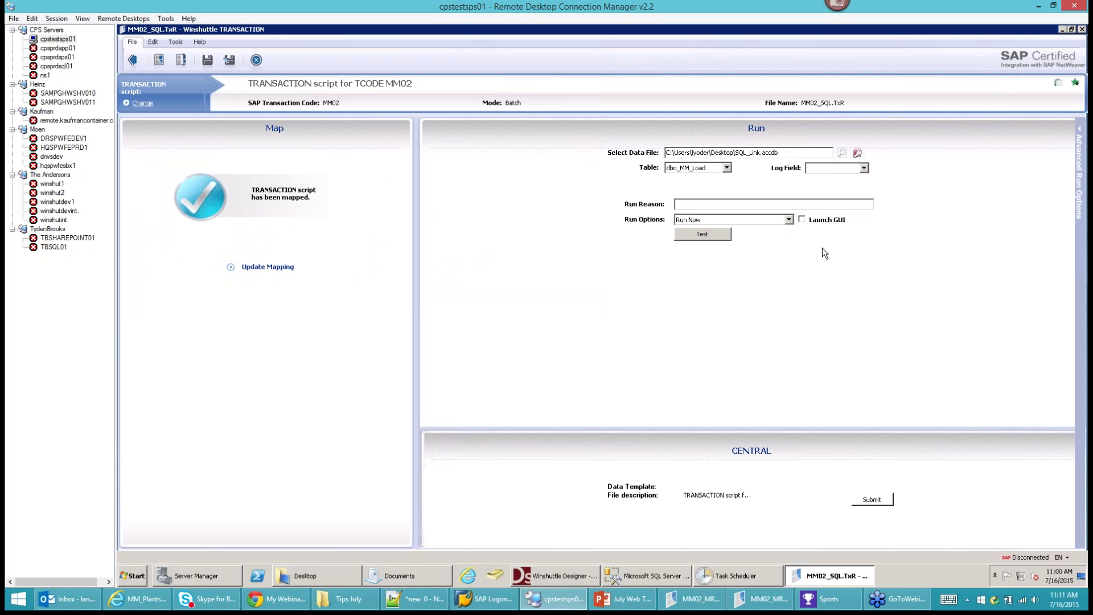
Keep table dbo_MM_Load, choose LogField as the log field, and start a test run.
{"action": "left_click", "coordinate": [726, 167]}
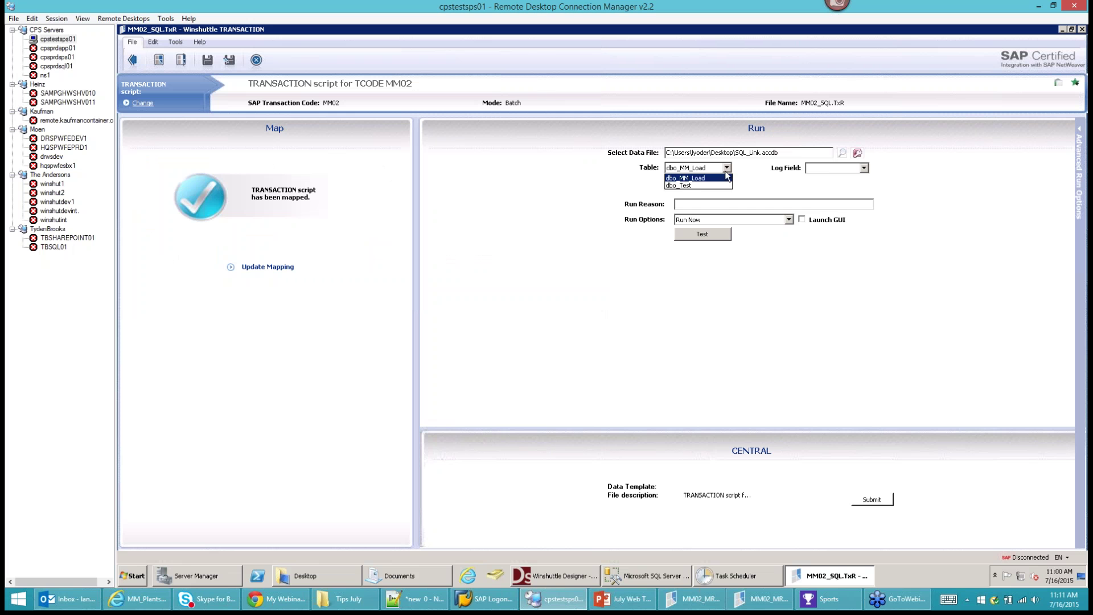
{"action": "left_click", "coordinate": [864, 168]}
{"action": "left_click", "coordinate": [864, 168]}
{"action": "left_click", "coordinate": [829, 195]}
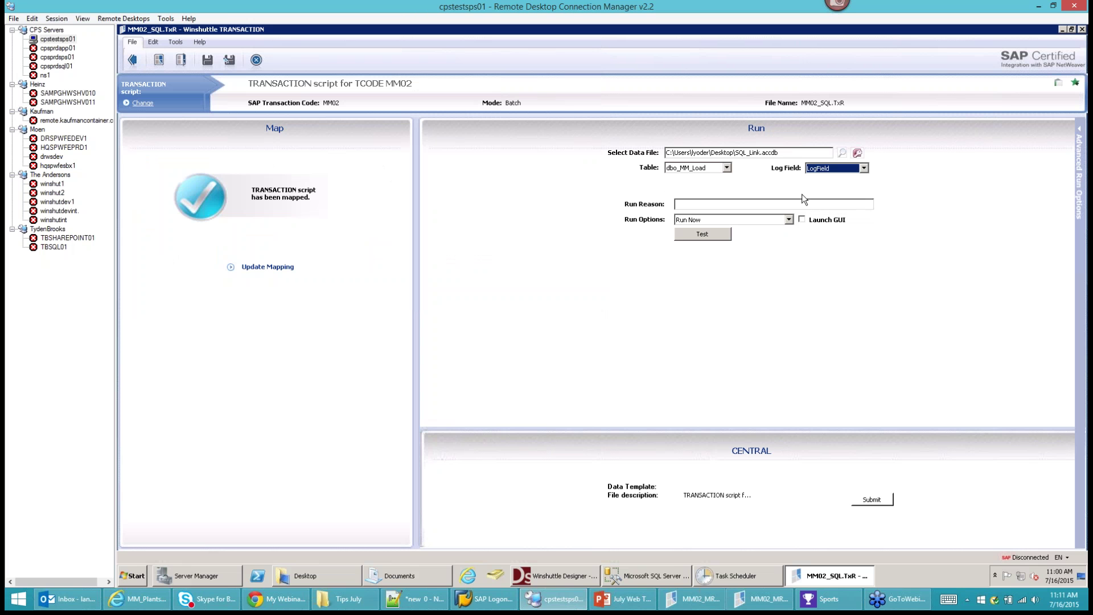
{"action": "left_click", "coordinate": [697, 237]}
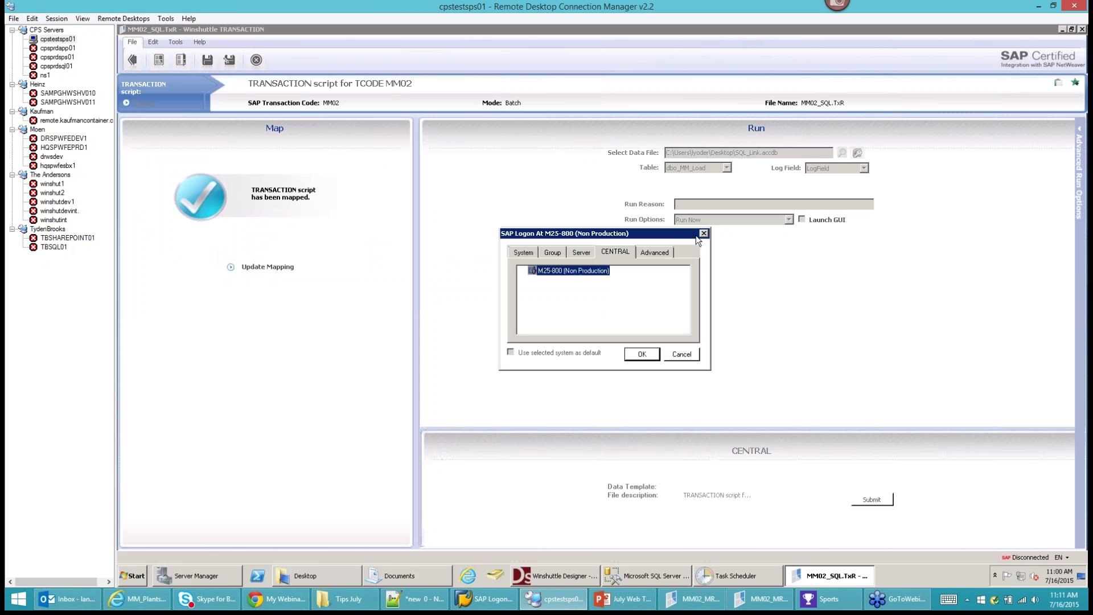
Confirm the M25-800 SAP logon so the test run starts, then return to the SSMS query results.
{"action": "left_click", "coordinate": [642, 355]}
{"action": "key", "text": "alt+Tab"}
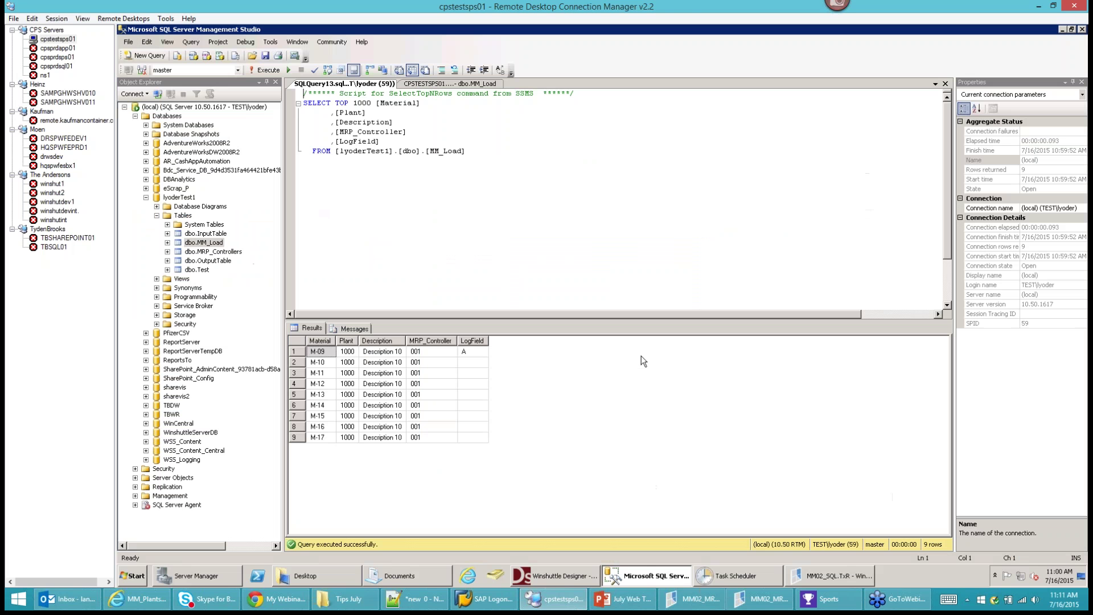
{"action": "left_click", "coordinate": [789, 575]}
{"action": "mouse_move", "coordinate": [757, 571]}
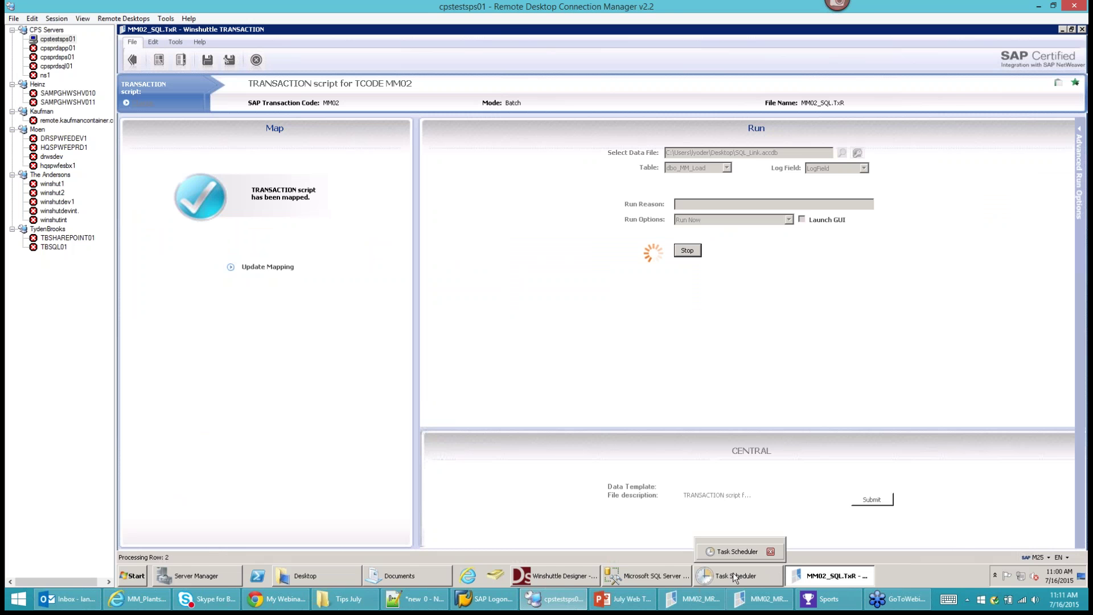
{"action": "left_click", "coordinate": [671, 573]}
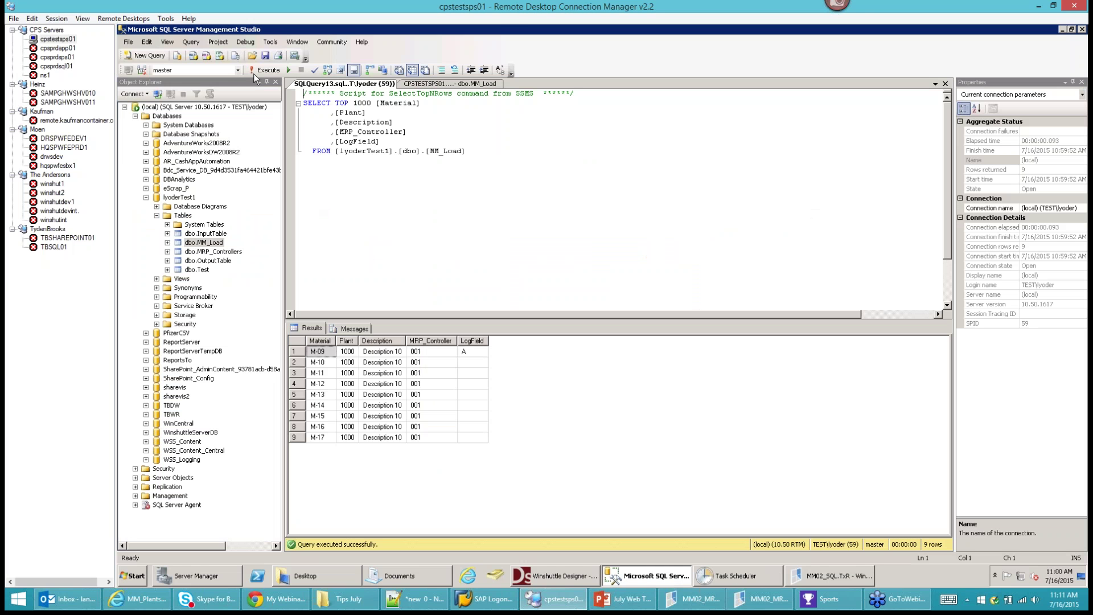
Rerun the dbo.MM_Load query repeatedly until every LogField reads changed, then return to MM02_SQL.TxR.
{"action": "left_click", "coordinate": [255, 71]}
{"action": "left_click", "coordinate": [255, 71]}
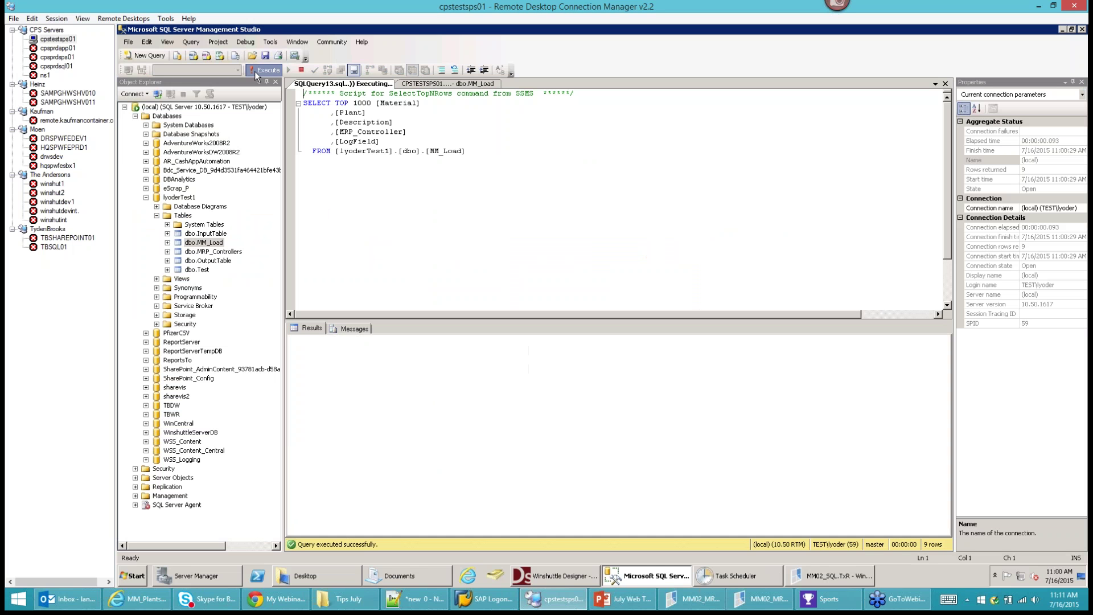
{"action": "left_click", "coordinate": [255, 70]}
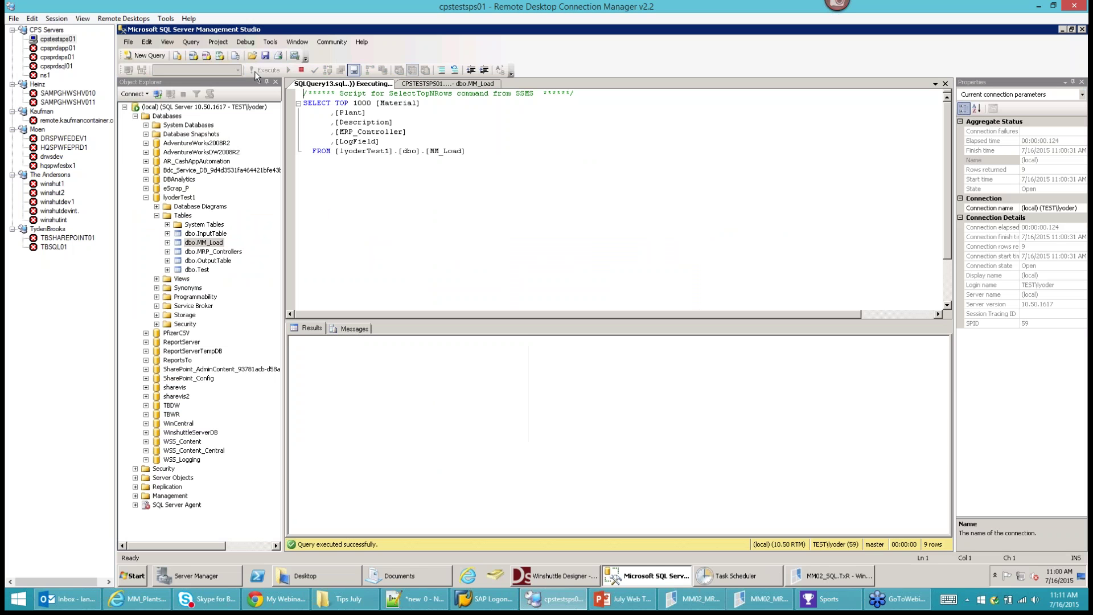
{"action": "left_click", "coordinate": [255, 70]}
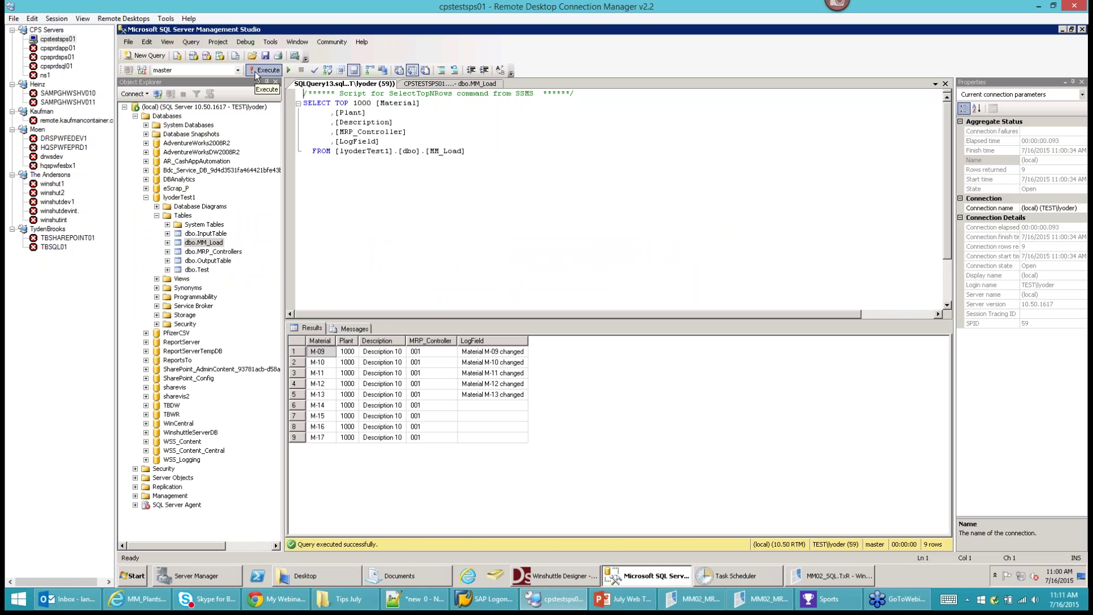
{"action": "left_click", "coordinate": [255, 71]}
{"action": "left_click", "coordinate": [257, 73]}
{"action": "left_click", "coordinate": [257, 73]}
{"action": "left_click", "coordinate": [257, 73]}
{"action": "left_click", "coordinate": [257, 73]}
{"action": "left_click", "coordinate": [268, 70]}
{"action": "left_click", "coordinate": [268, 70]}
{"action": "left_click", "coordinate": [268, 70]}
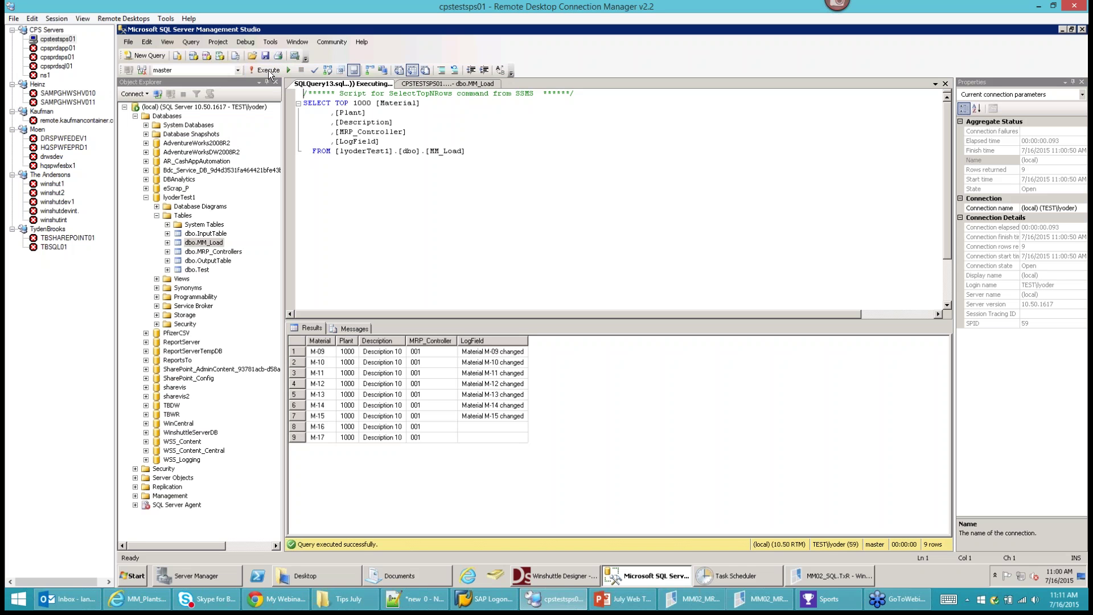
{"action": "left_click", "coordinate": [268, 70]}
{"action": "left_click", "coordinate": [268, 70]}
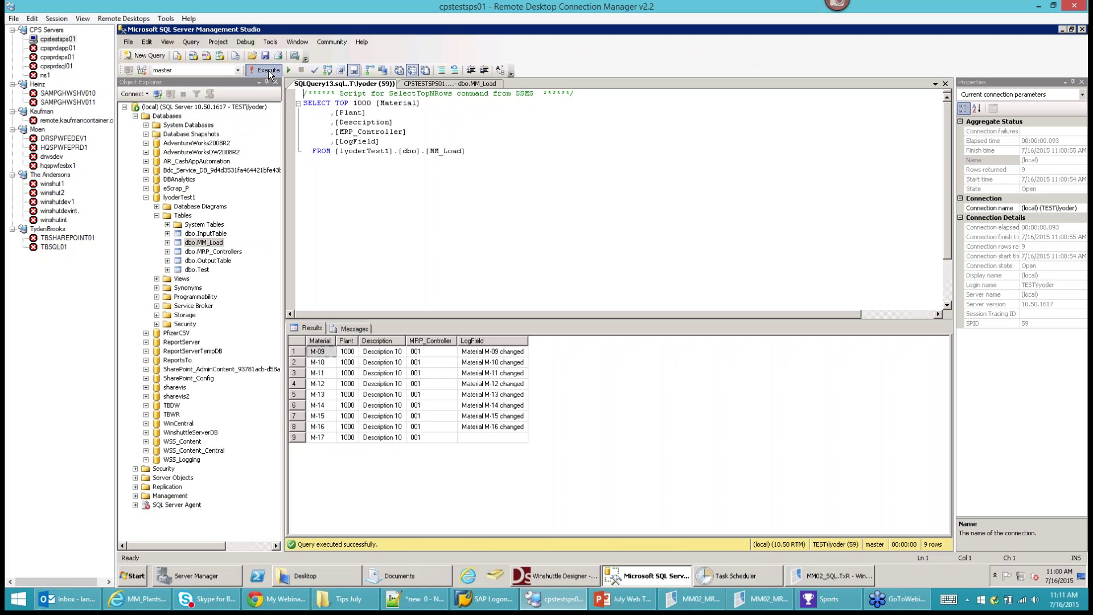
{"action": "left_click", "coordinate": [268, 70]}
{"action": "left_click", "coordinate": [833, 575]}
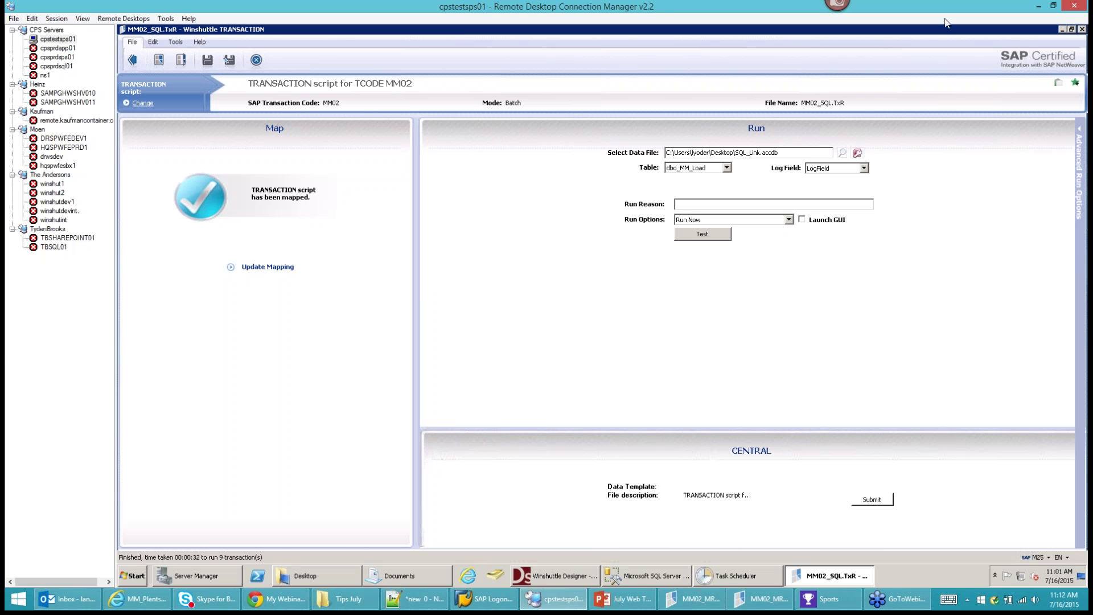
Open dbo_MM_Load in SQL_Link.accdb and review the LogField messages for M-09 through M-17.
{"action": "left_click", "coordinate": [1062, 29]}
{"action": "left_click", "coordinate": [1062, 29]}
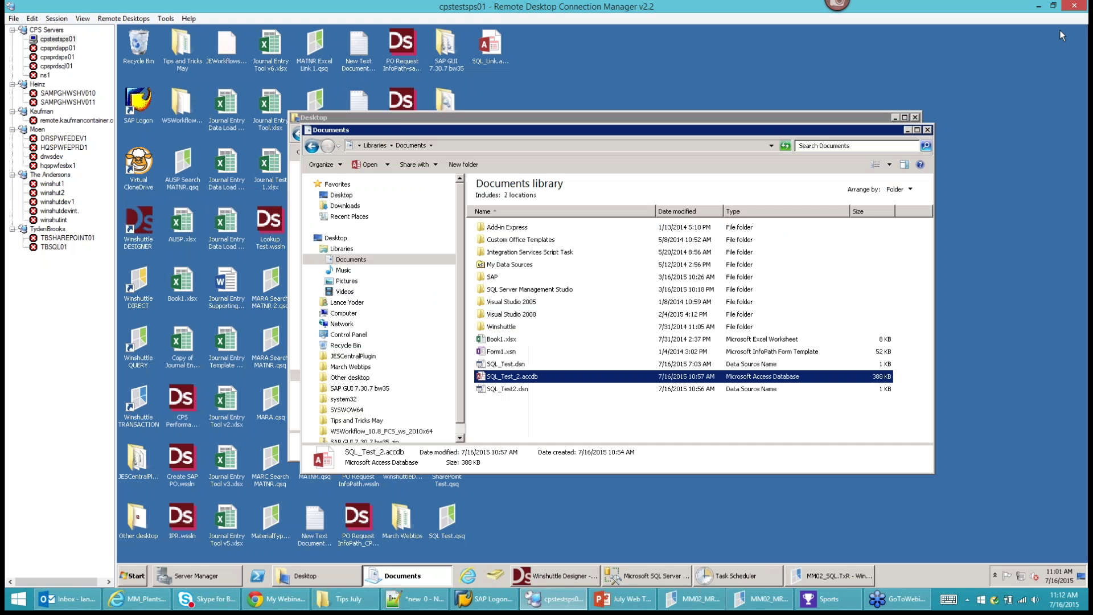
{"action": "key", "text": "Return"}
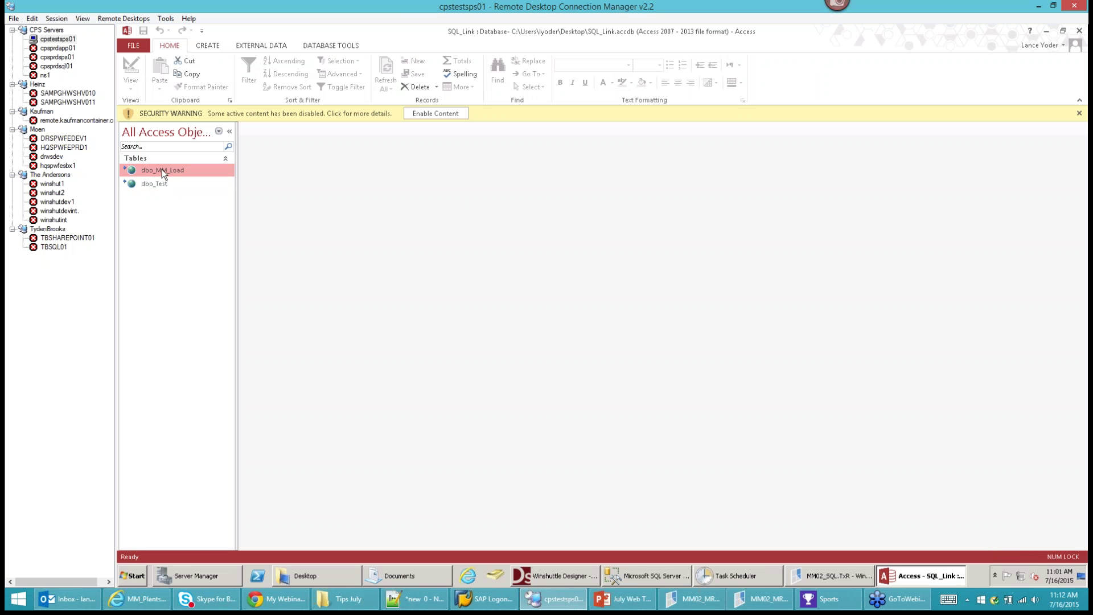
{"action": "double_click", "coordinate": [165, 169]}
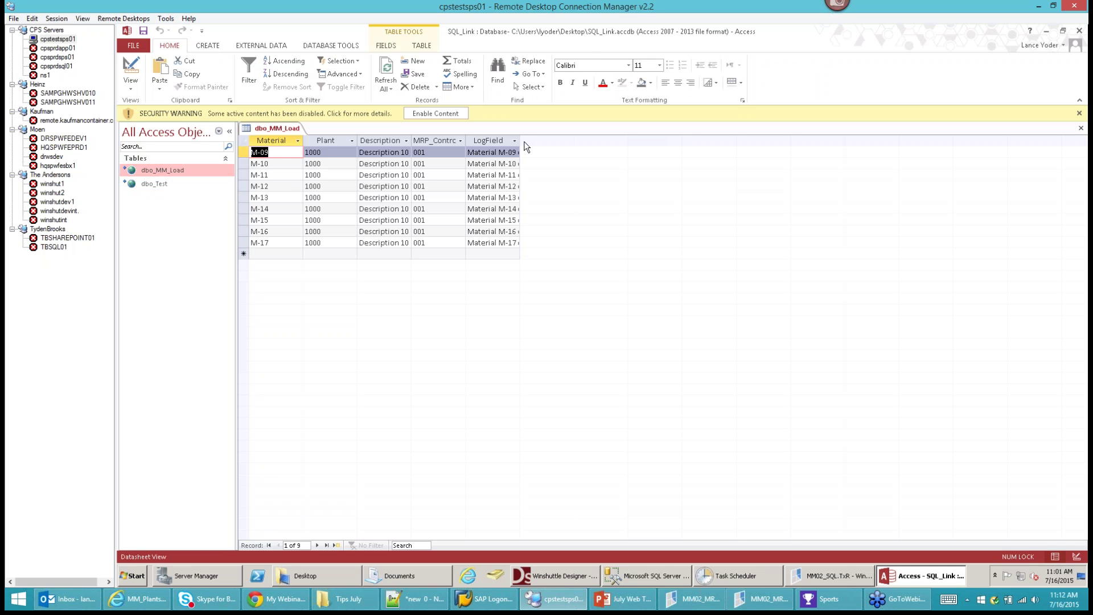
{"action": "left_click", "coordinate": [515, 141]}
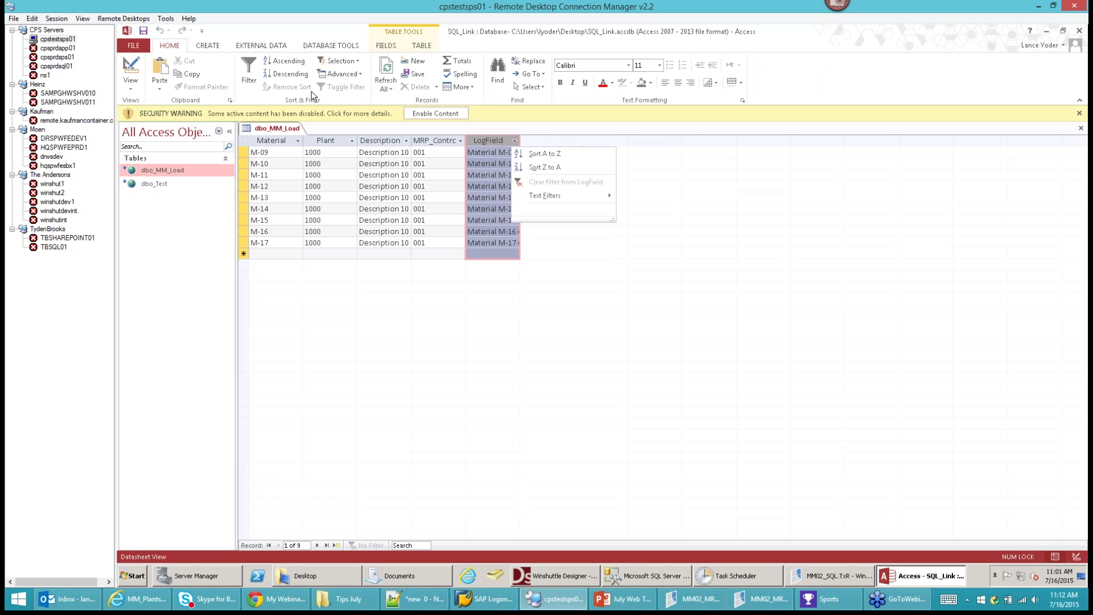
{"action": "left_click", "coordinate": [263, 46]}
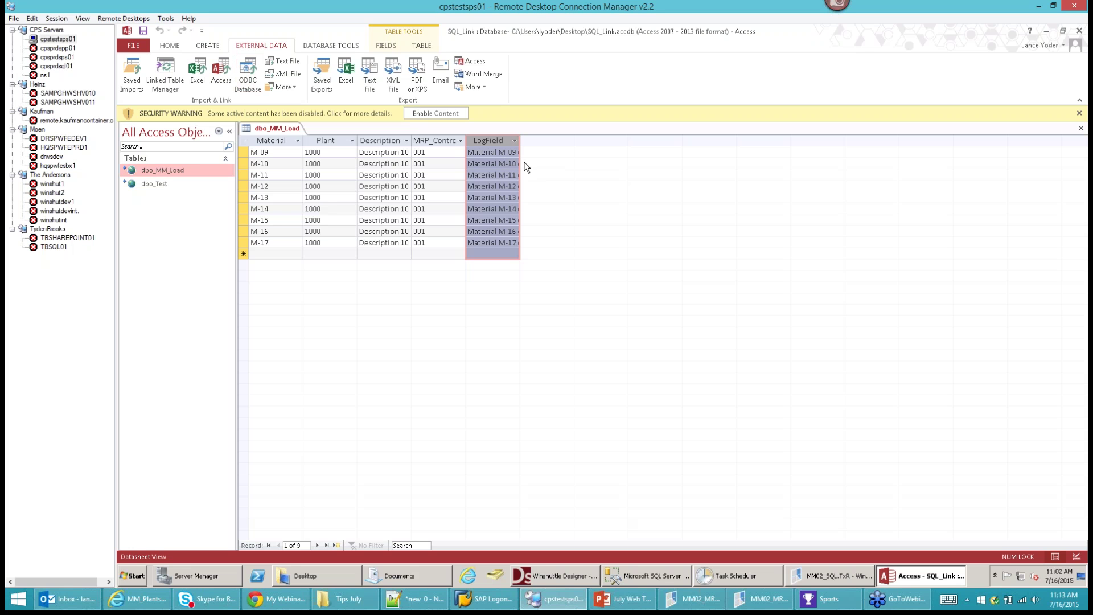
{"action": "left_click", "coordinate": [410, 164]}
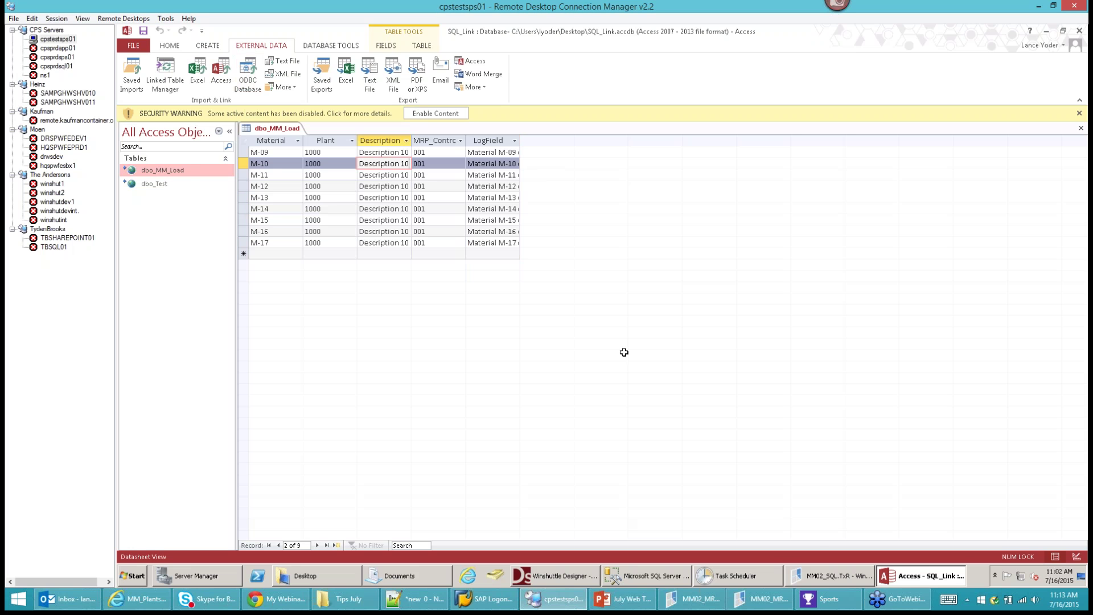
{"action": "left_click", "coordinate": [829, 576]}
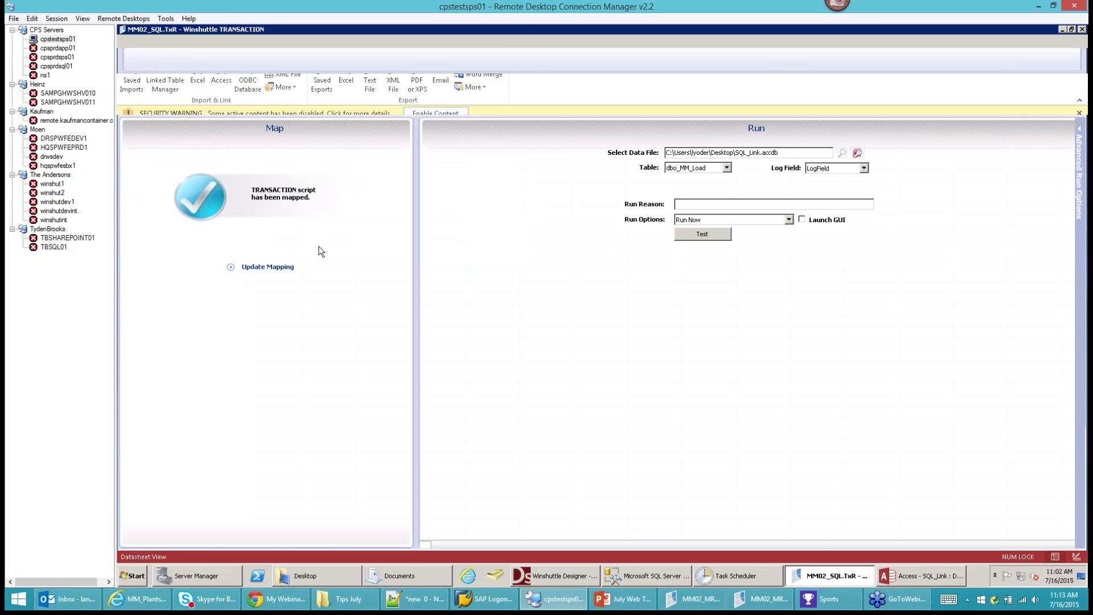
{"action": "left_click", "coordinate": [276, 270]}
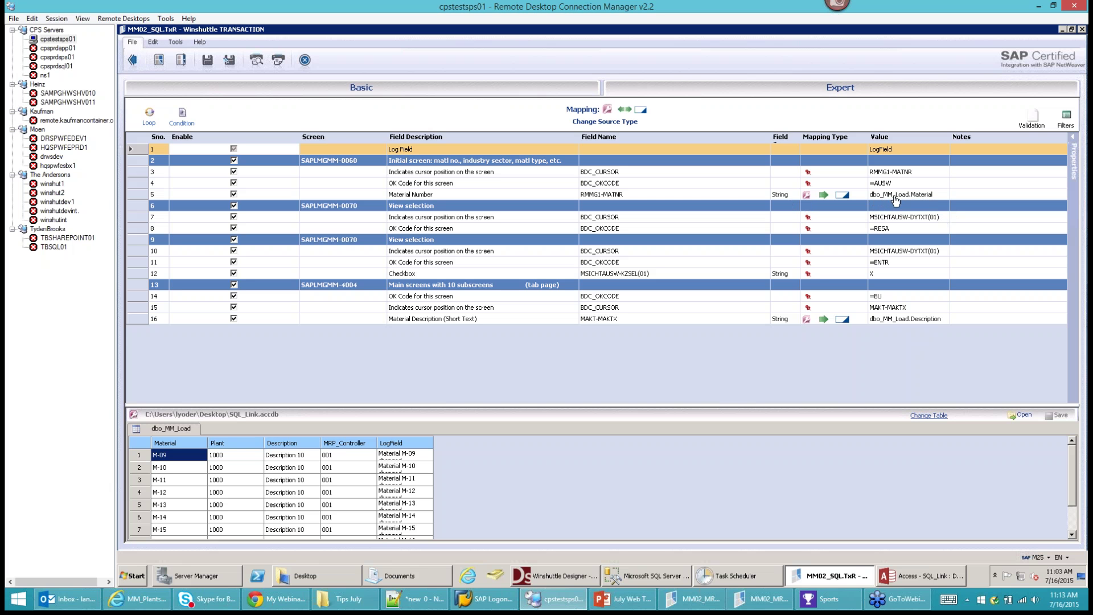
{"action": "left_click", "coordinate": [135, 61]}
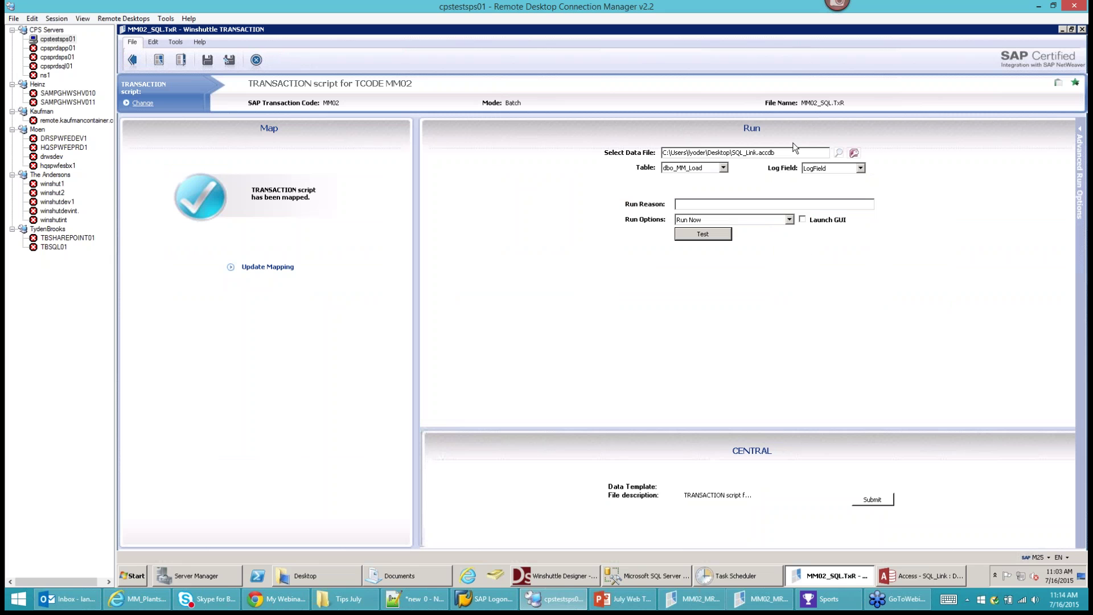
Confirm dbo_MM_Load as the table and LogField as the log field, then bring up July Web Tips.pptx.
{"action": "left_click", "coordinate": [723, 168]}
{"action": "left_click", "coordinate": [763, 178]}
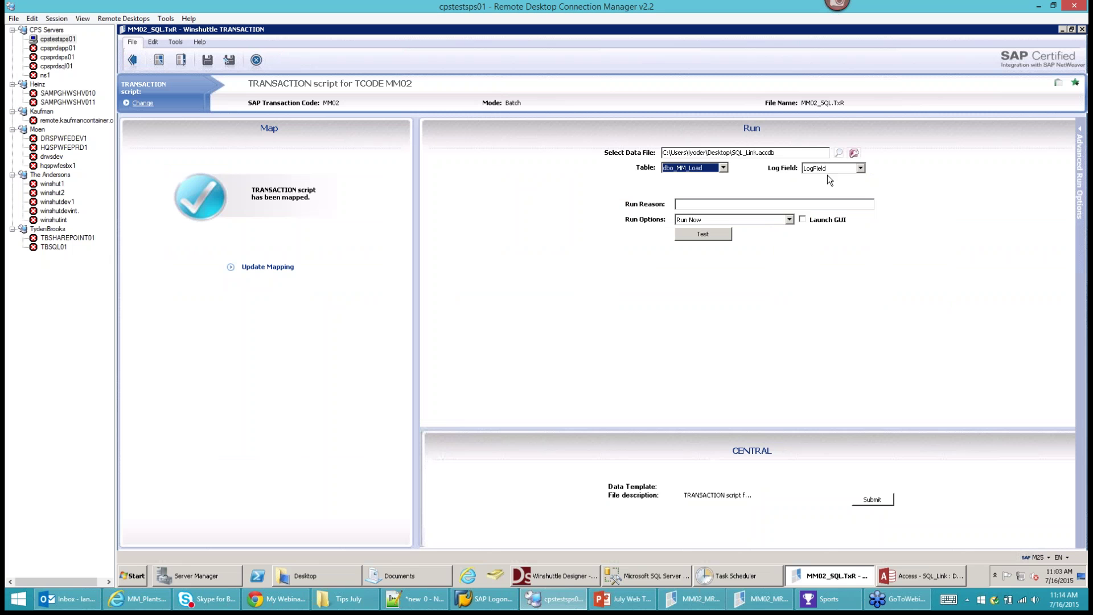
{"action": "left_click", "coordinate": [861, 168]}
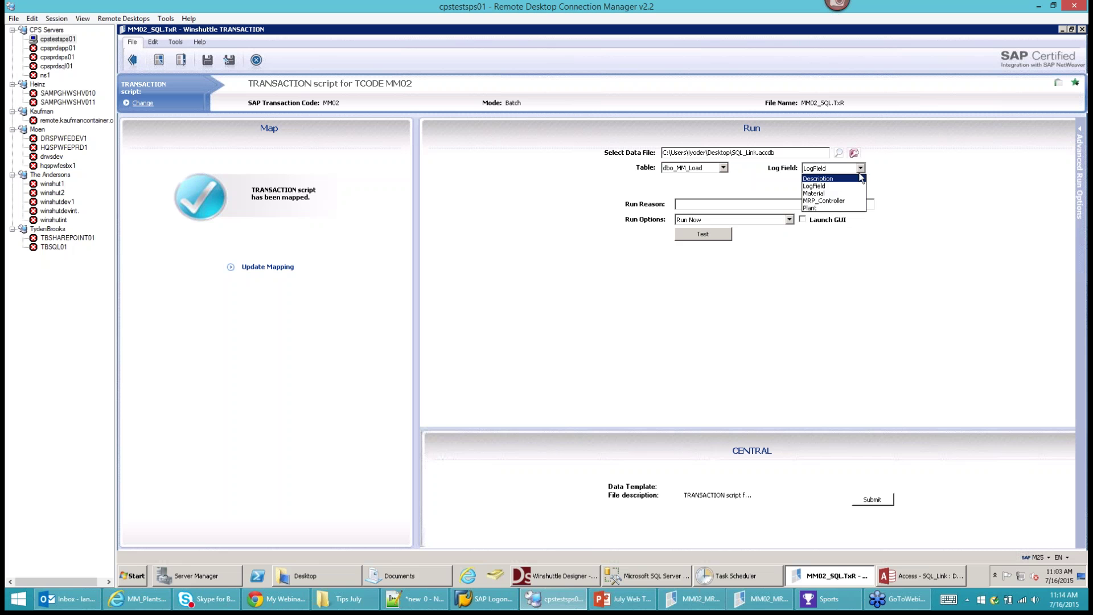
{"action": "left_click", "coordinate": [883, 164]}
{"action": "left_click", "coordinate": [724, 168]}
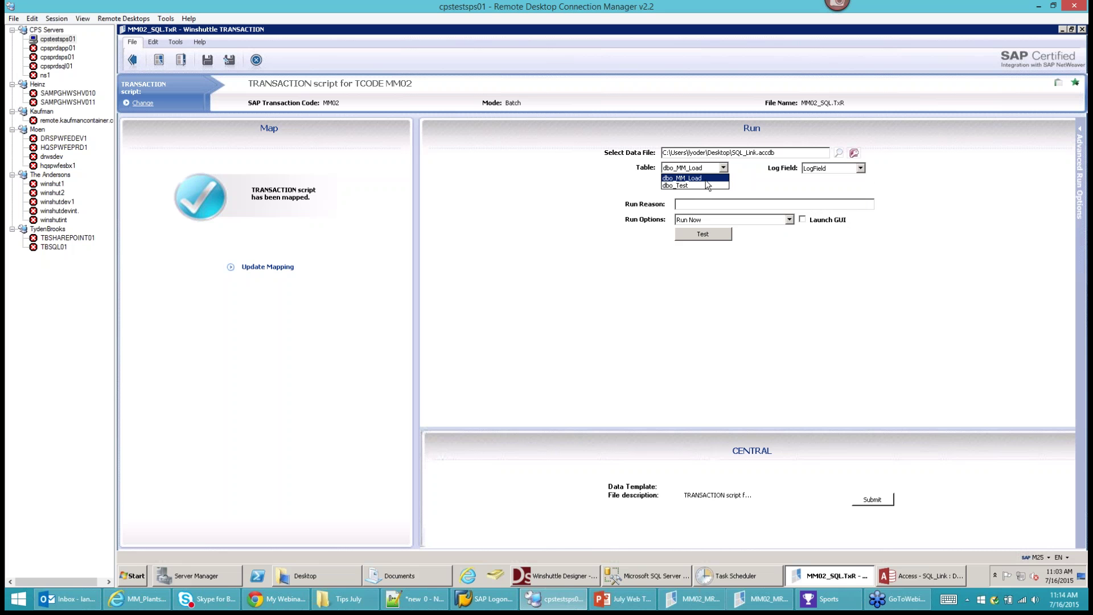
{"action": "left_click", "coordinate": [757, 179]}
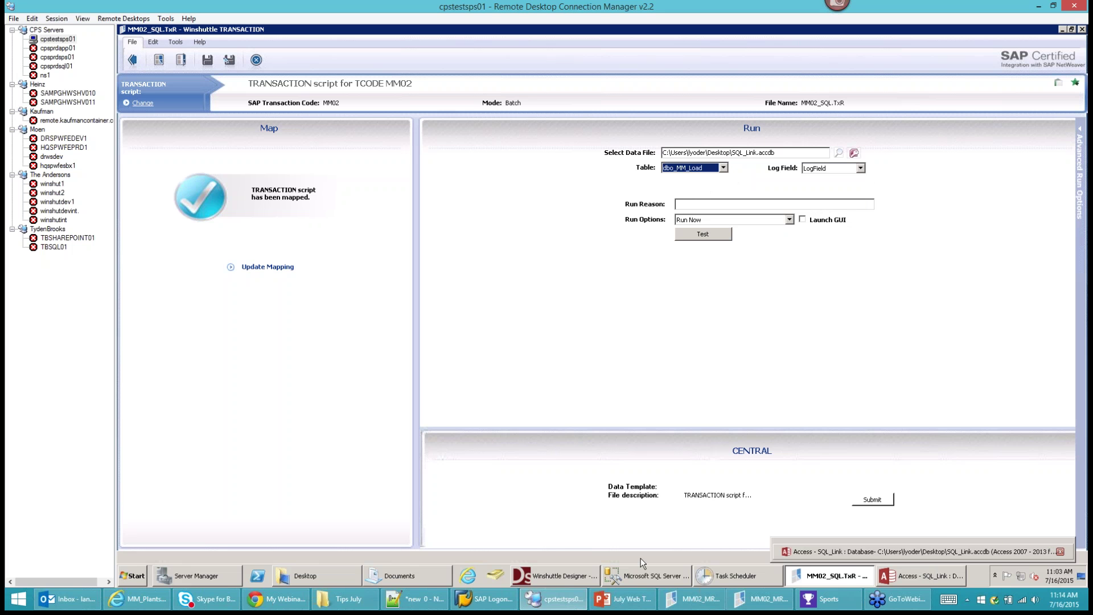
{"action": "left_click", "coordinate": [617, 608]}
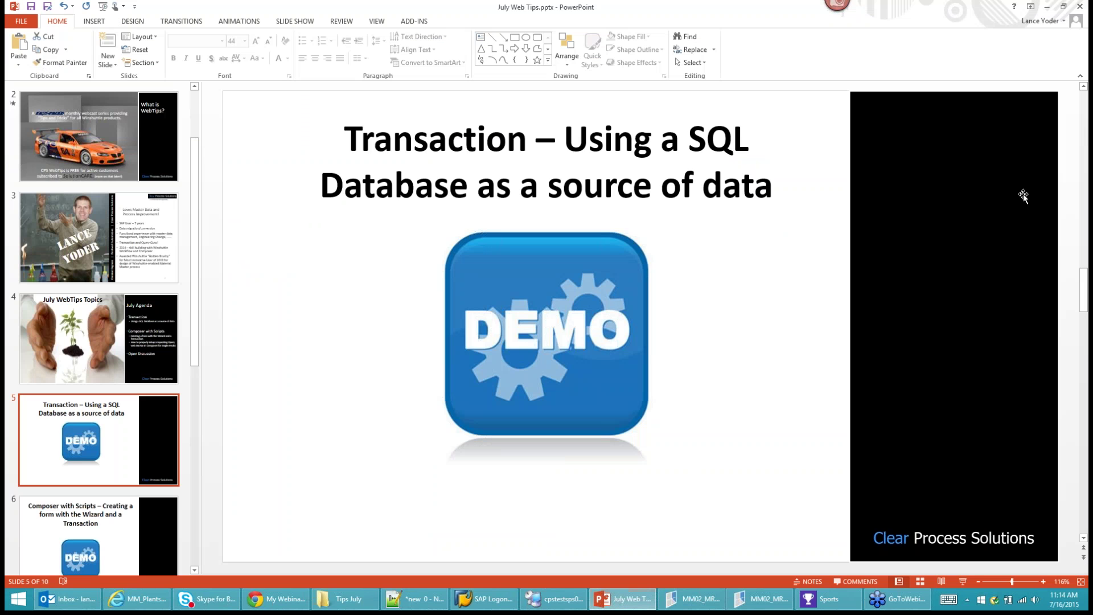
Advance the deck to slide 6, Composer with Scripts, then bring MM02_MRP.TxR back to the front.
{"action": "left_click", "coordinate": [111, 534]}
{"action": "scroll", "coordinate": [154, 444], "scroll_direction": "down", "scroll_amount": 3}
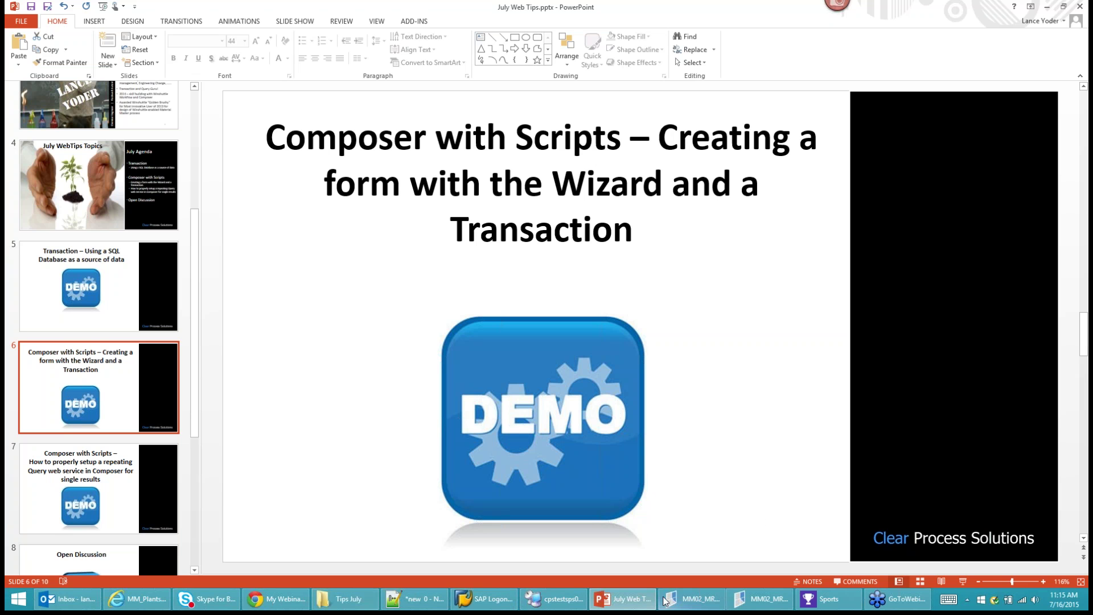
{"action": "left_click", "coordinate": [692, 599]}
{"action": "left_click", "coordinate": [76, 44]}
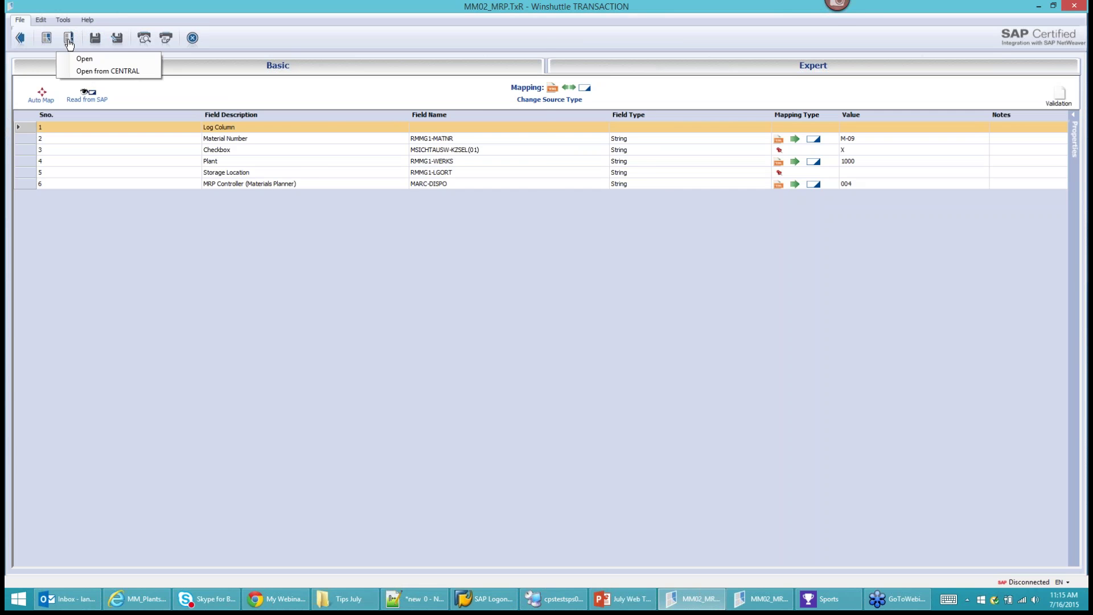
Open XD01.TxR and view its current XD01.xlsx data file in Excel.
{"action": "left_click", "coordinate": [83, 57]}
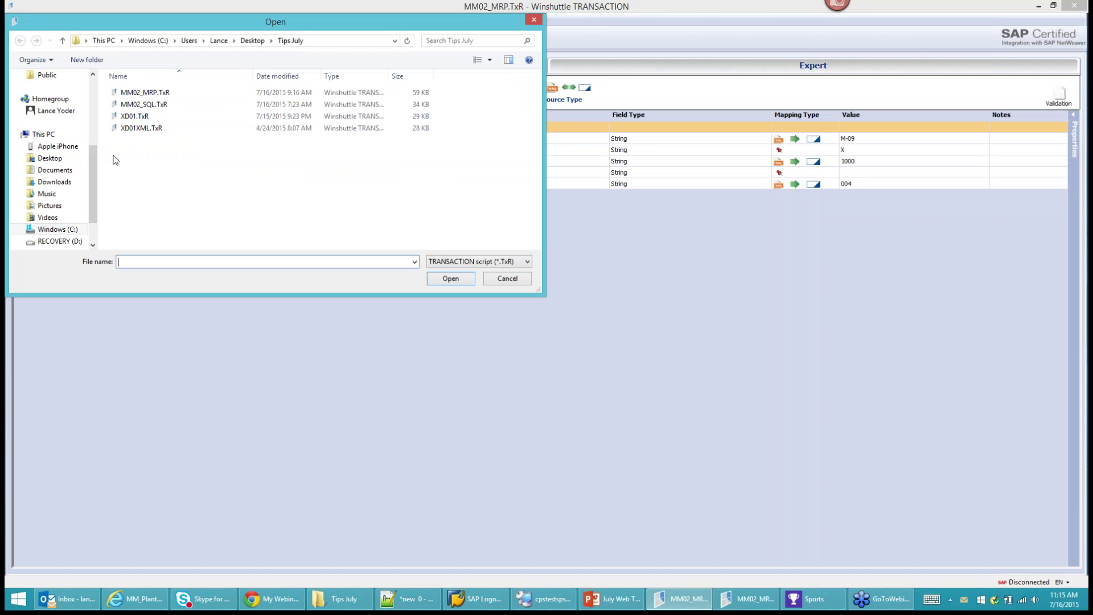
{"action": "left_click", "coordinate": [133, 119]}
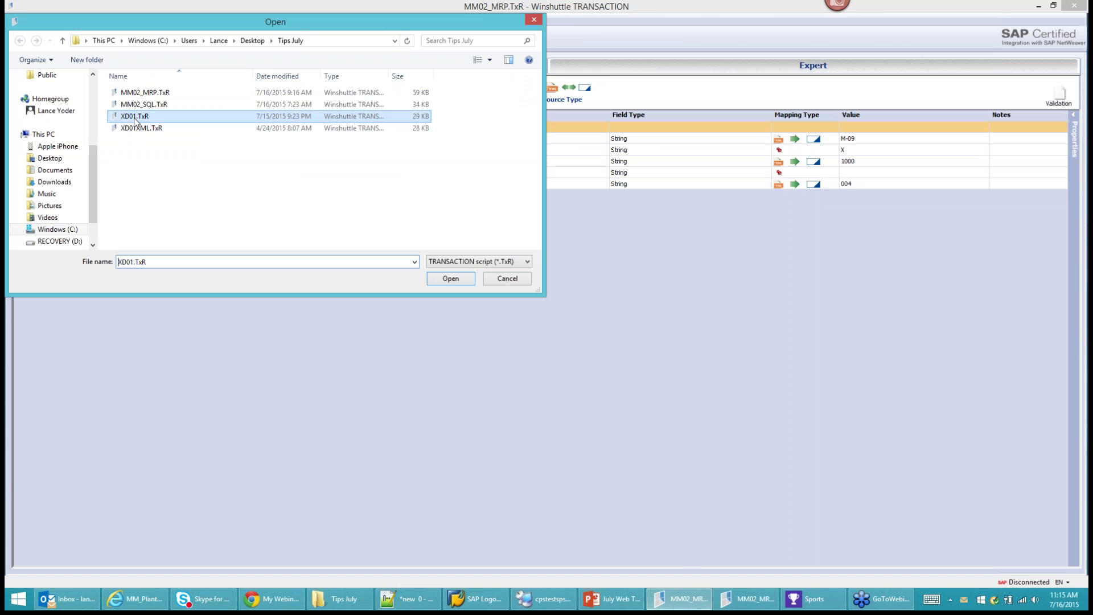
{"action": "left_click", "coordinate": [450, 279]}
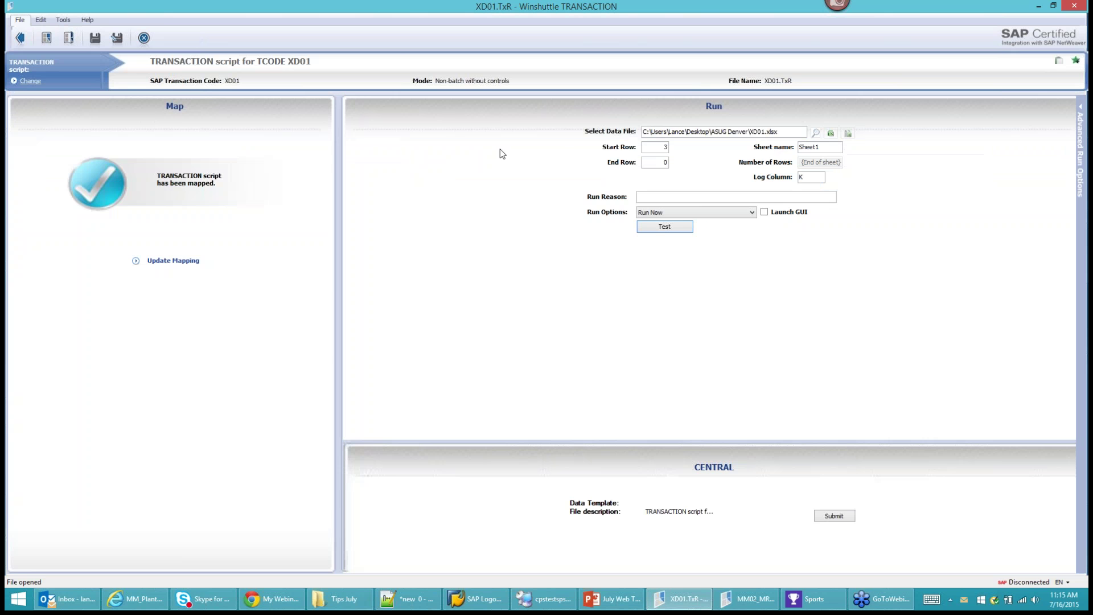
{"action": "left_click", "coordinate": [832, 135]}
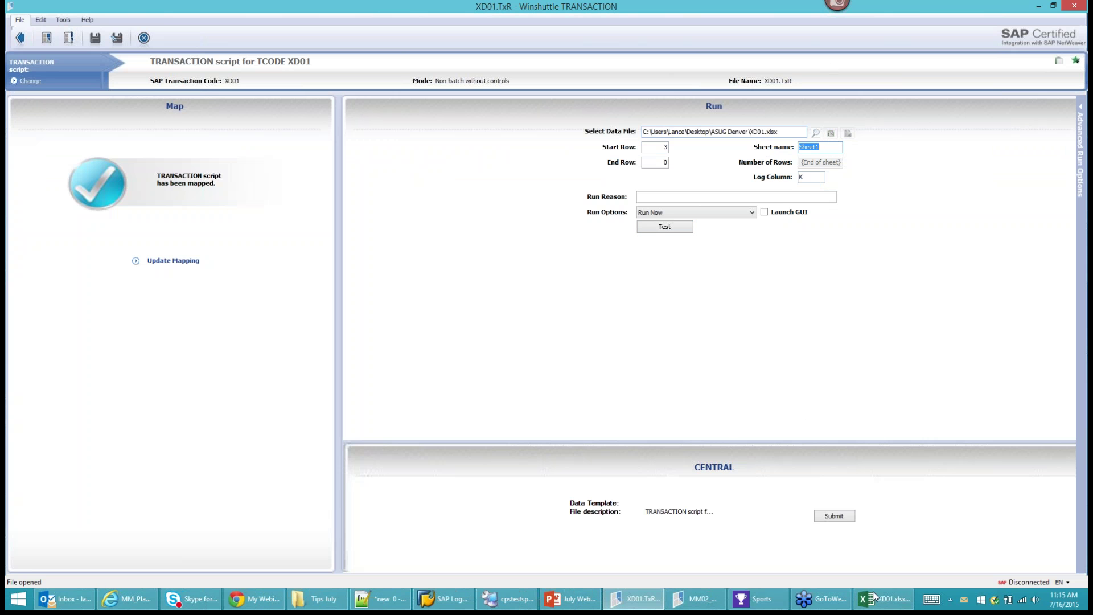
Close the XD01 workbook and repoint the data file to XD01.xlsx in Desktop\Tips July.
{"action": "left_click", "coordinate": [880, 599]}
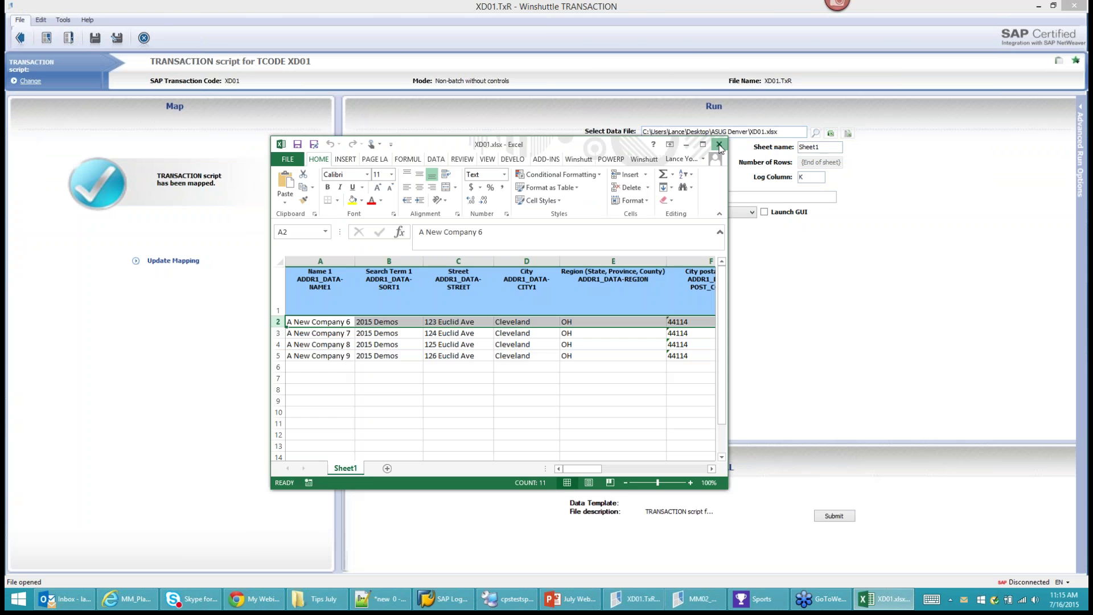
{"action": "left_click", "coordinate": [815, 133]}
{"action": "left_click", "coordinate": [785, 146]}
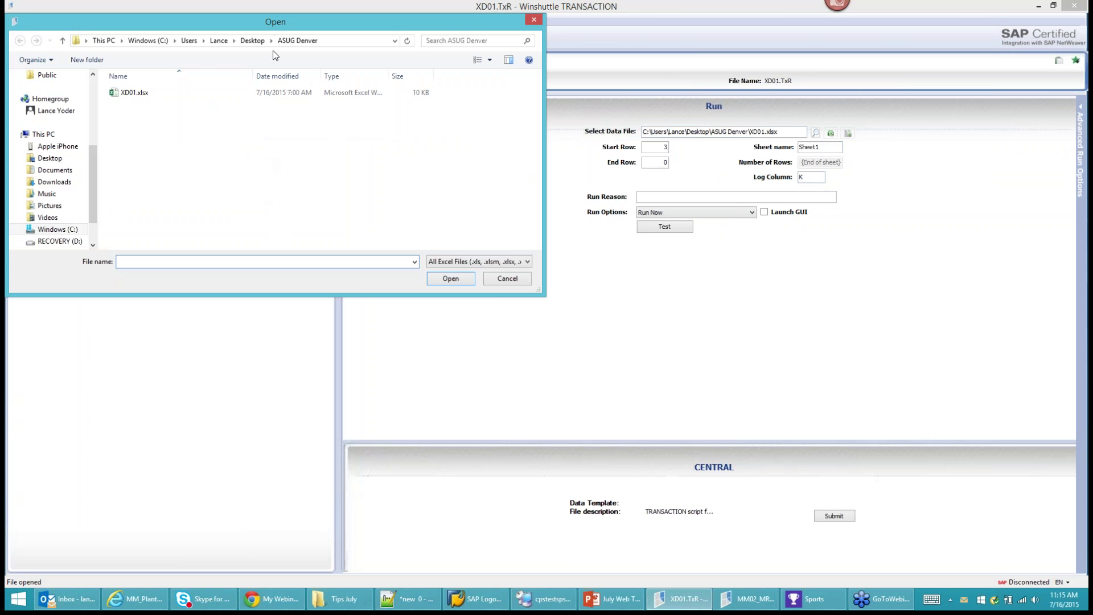
{"action": "left_click", "coordinate": [254, 44]}
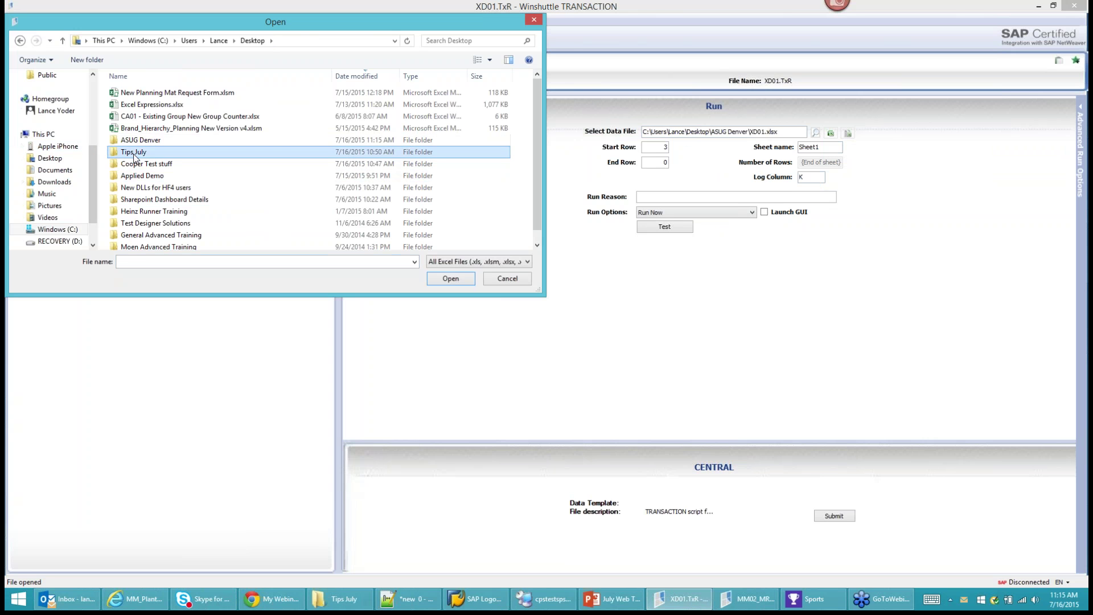
{"action": "double_click", "coordinate": [133, 155]}
{"action": "left_click", "coordinate": [137, 93]}
{"action": "left_click", "coordinate": [456, 281]}
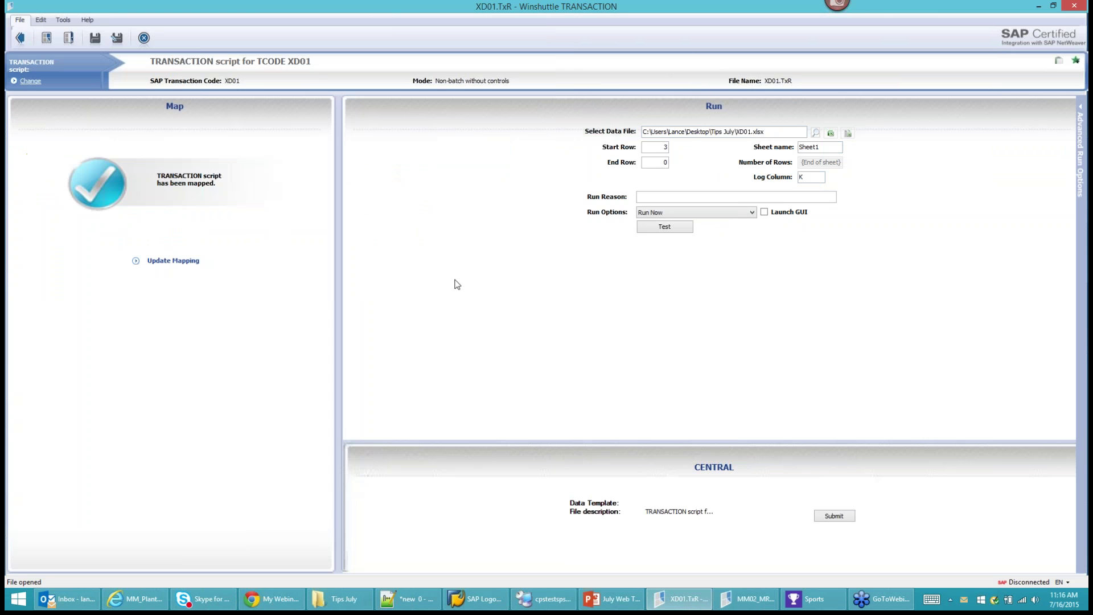
{"action": "left_click", "coordinate": [831, 134]}
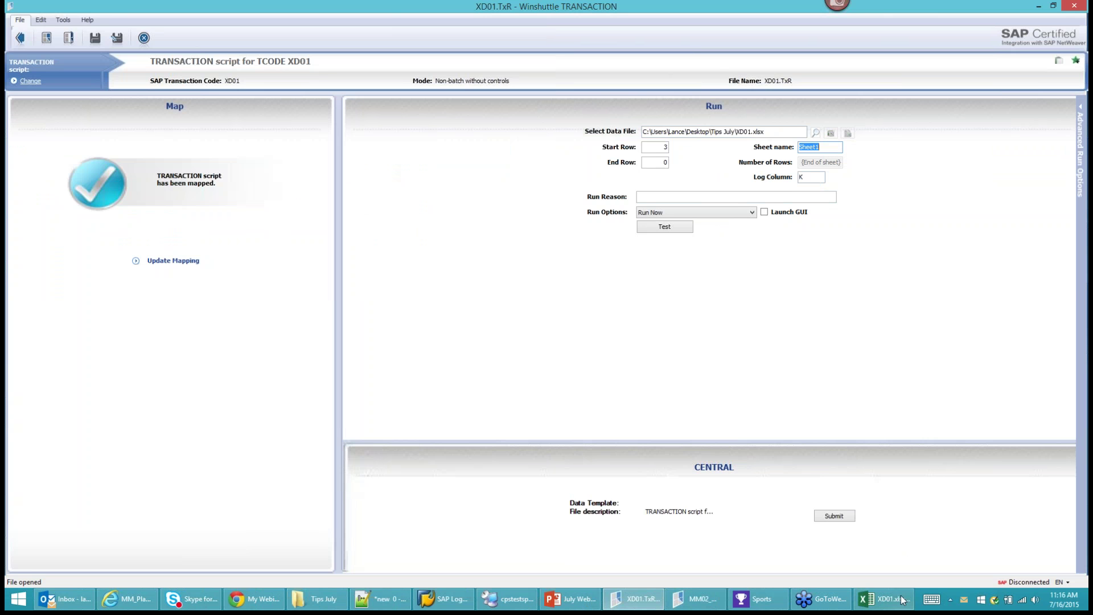
Review the XD01 workbook's log results for the A New Company rows.
{"action": "left_click", "coordinate": [892, 598]}
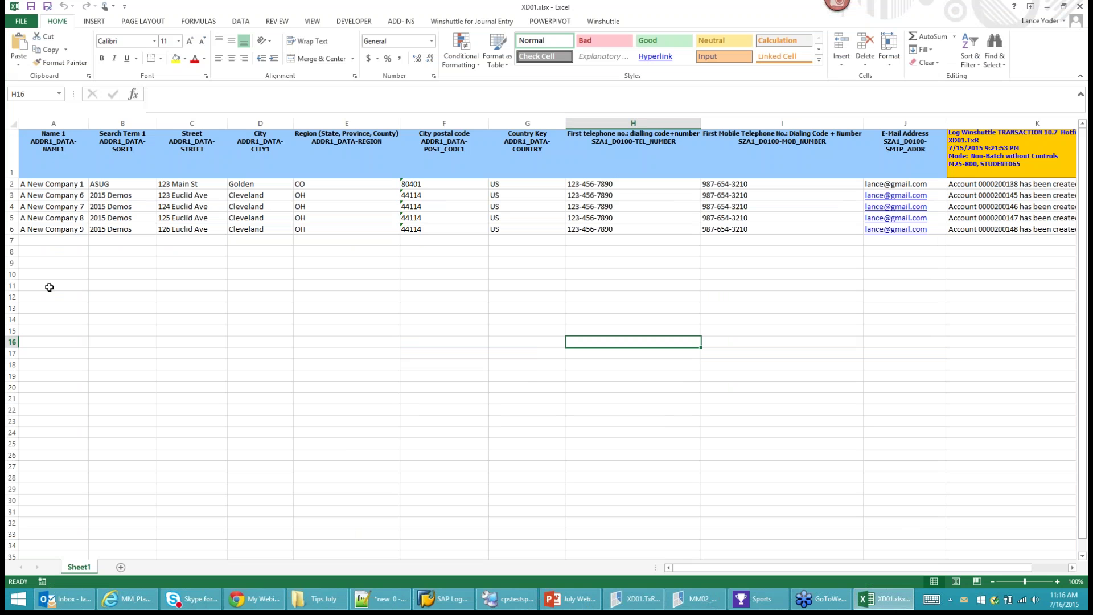
{"action": "left_click", "coordinate": [10, 184]}
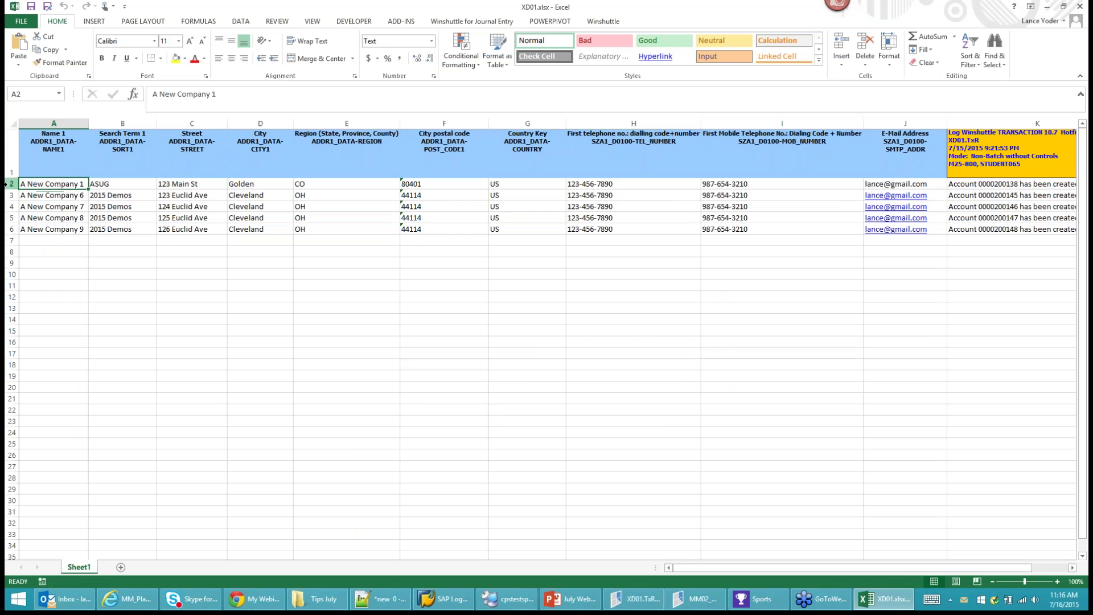
{"action": "left_click", "coordinate": [11, 195]}
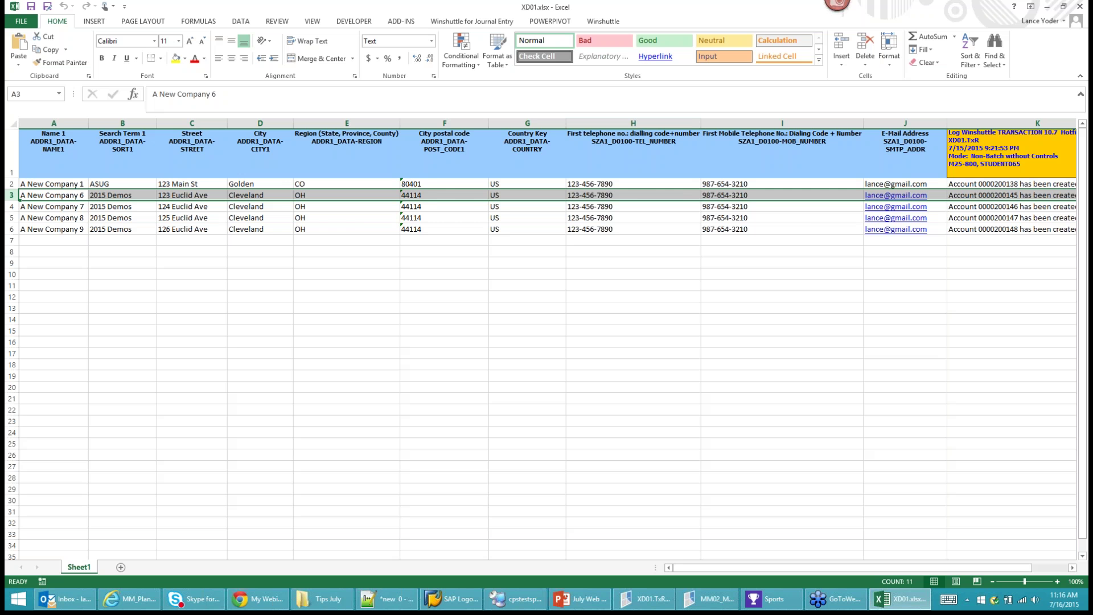
{"action": "left_click", "coordinate": [1072, 568]}
{"action": "left_click", "coordinate": [1073, 568]}
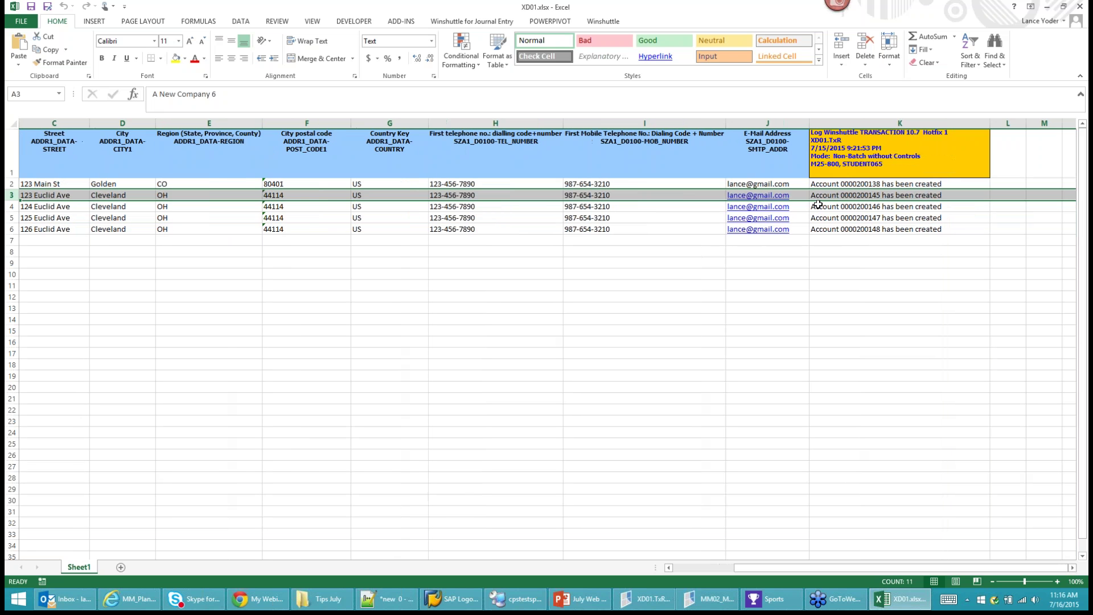
{"action": "left_click", "coordinate": [860, 205]}
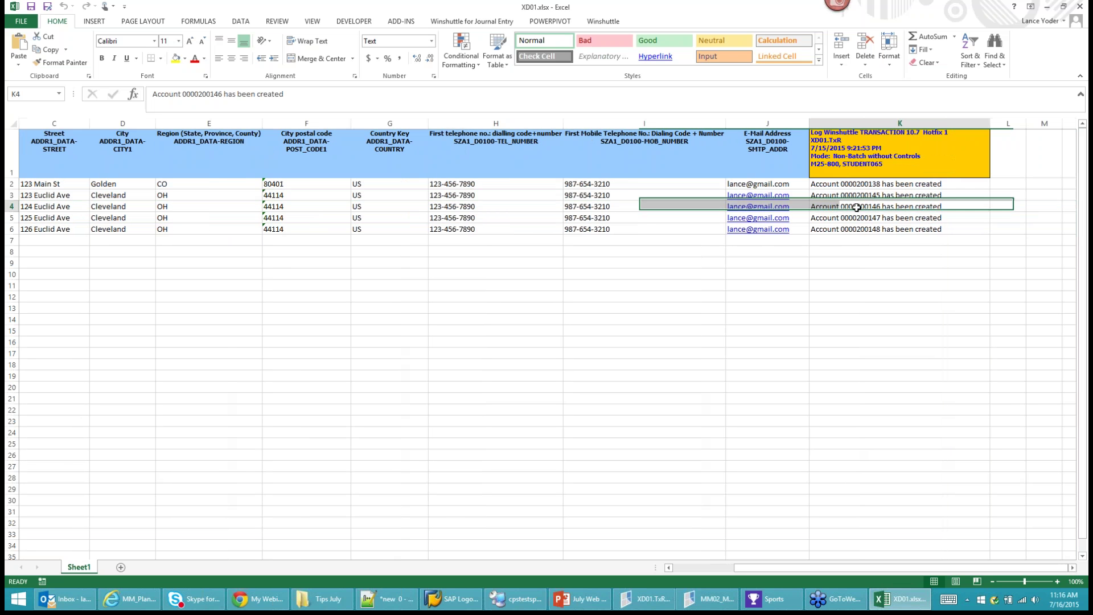
Return to XD01.TxR and show its field mapping, columns A–J with K as log.
{"action": "left_click", "coordinate": [680, 566]}
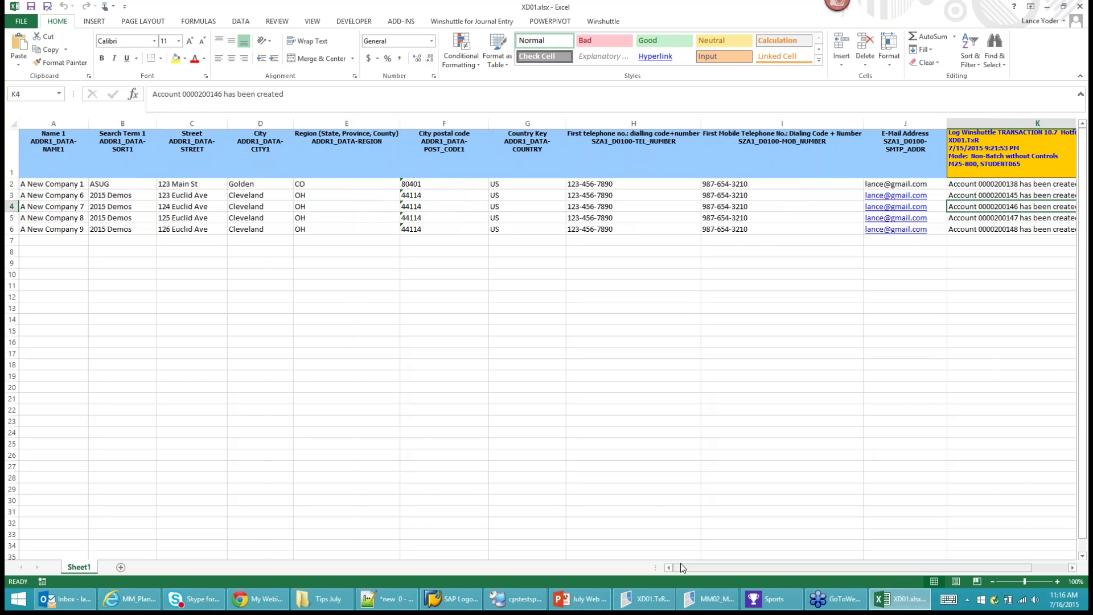
{"action": "left_click", "coordinate": [643, 598]}
{"action": "left_click", "coordinate": [166, 262]}
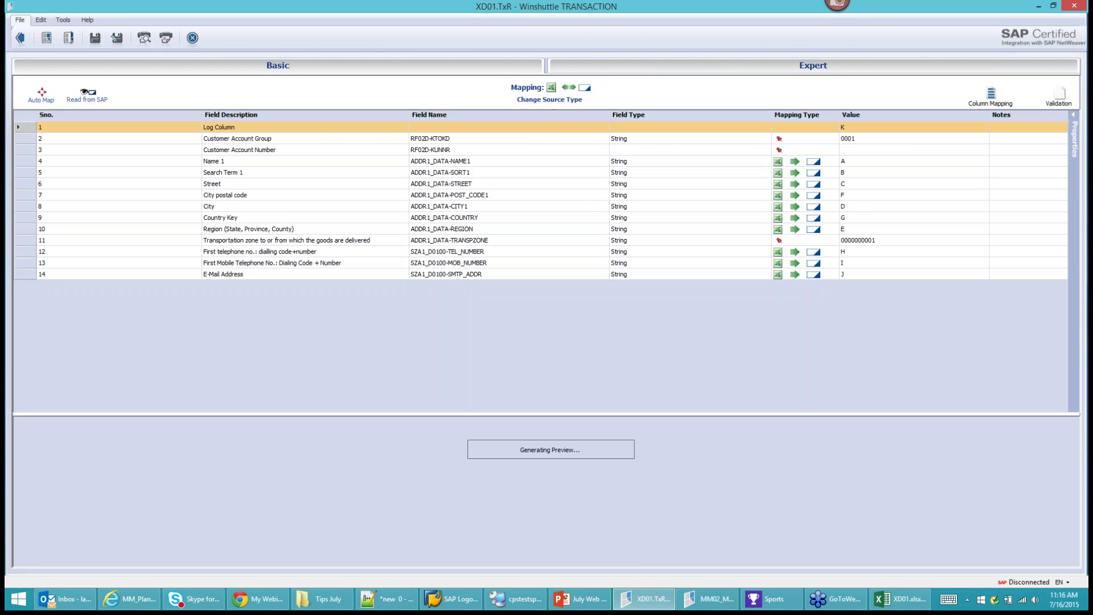
Switch XD01.TxR's mapping source from Microsoft Excel to XML Forms and begin saving as a new file.
{"action": "left_click", "coordinate": [551, 100]}
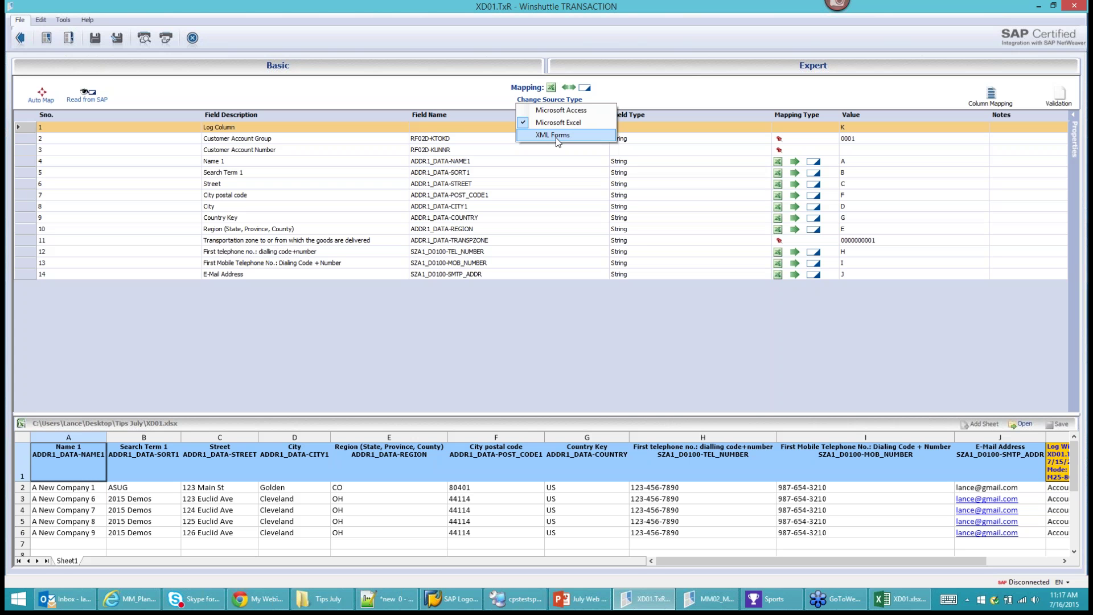
{"action": "left_click", "coordinate": [556, 138]}
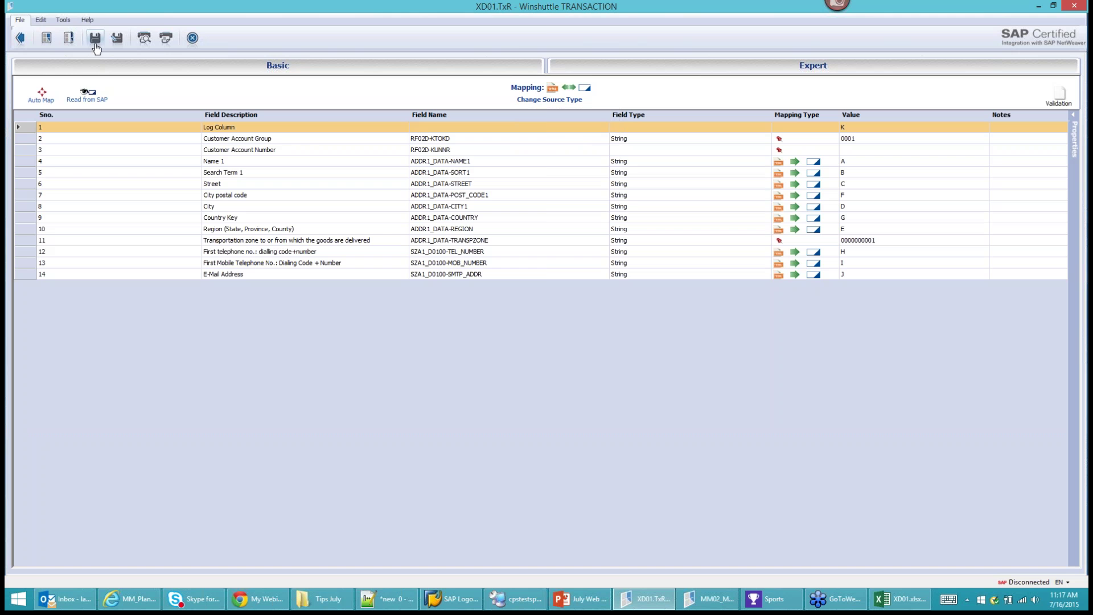
{"action": "left_click", "coordinate": [117, 37]}
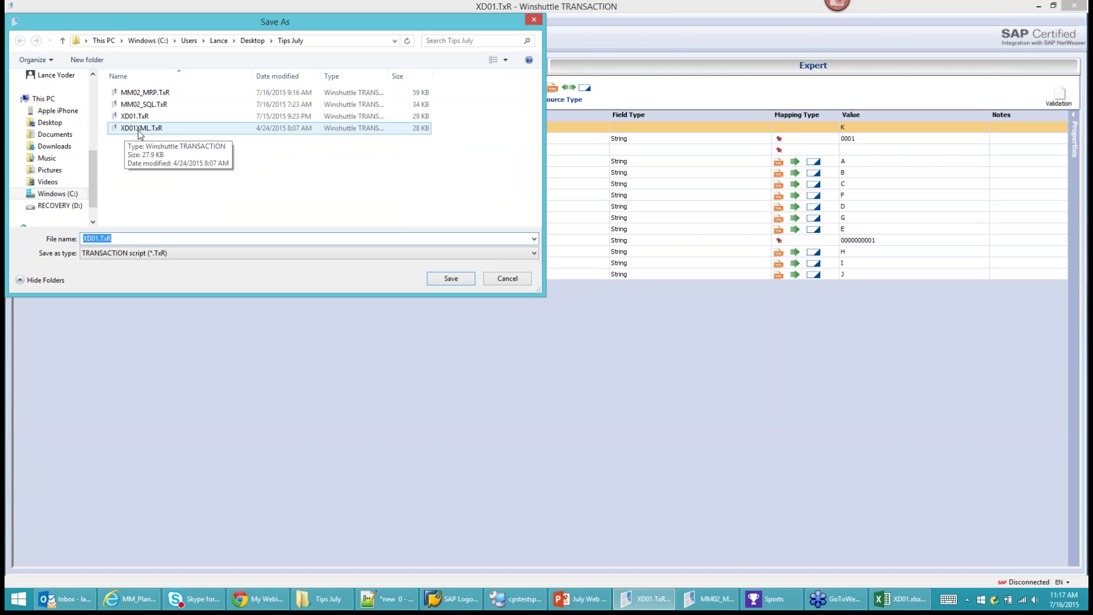
Drop the unsaved edits and open the existing XD01XML.TxR script's field mapping instead.
{"action": "left_click", "coordinate": [509, 280]}
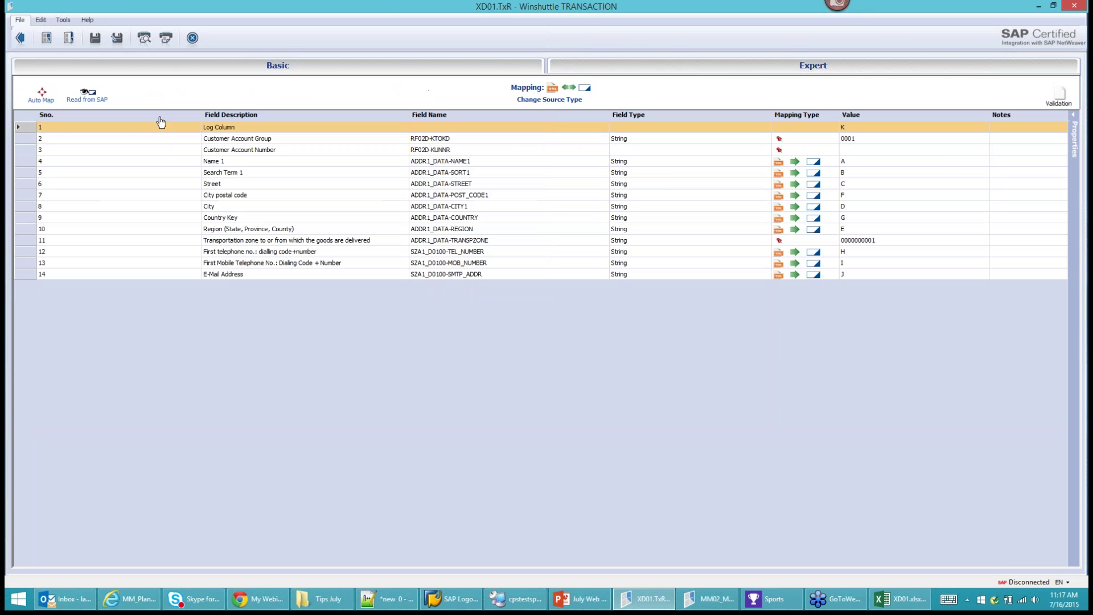
{"action": "left_click", "coordinate": [69, 38]}
{"action": "left_click", "coordinate": [102, 70]}
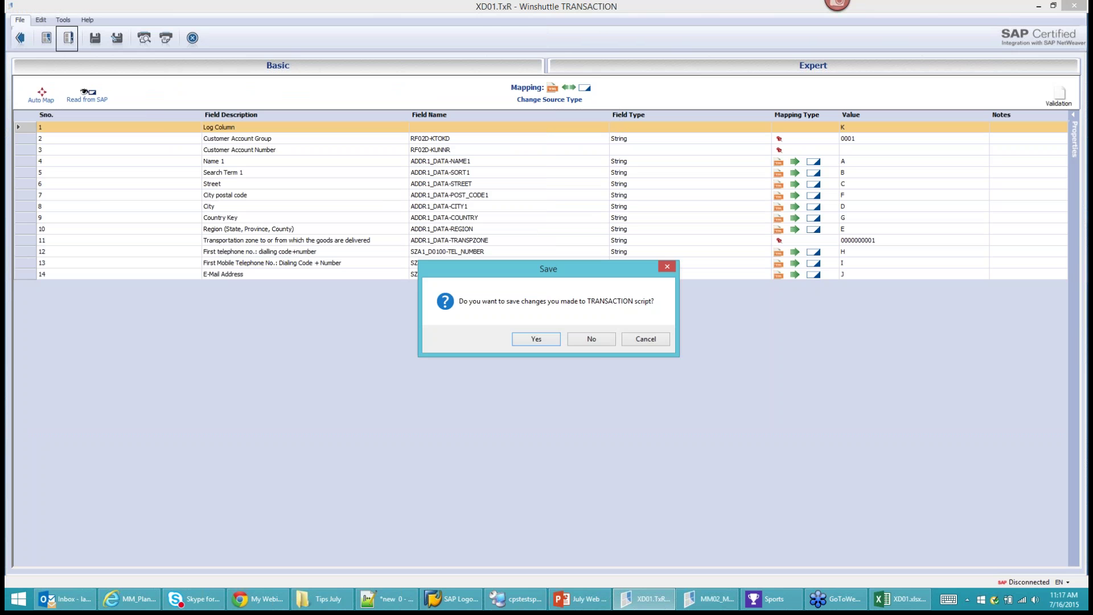
{"action": "left_click", "coordinate": [590, 340]}
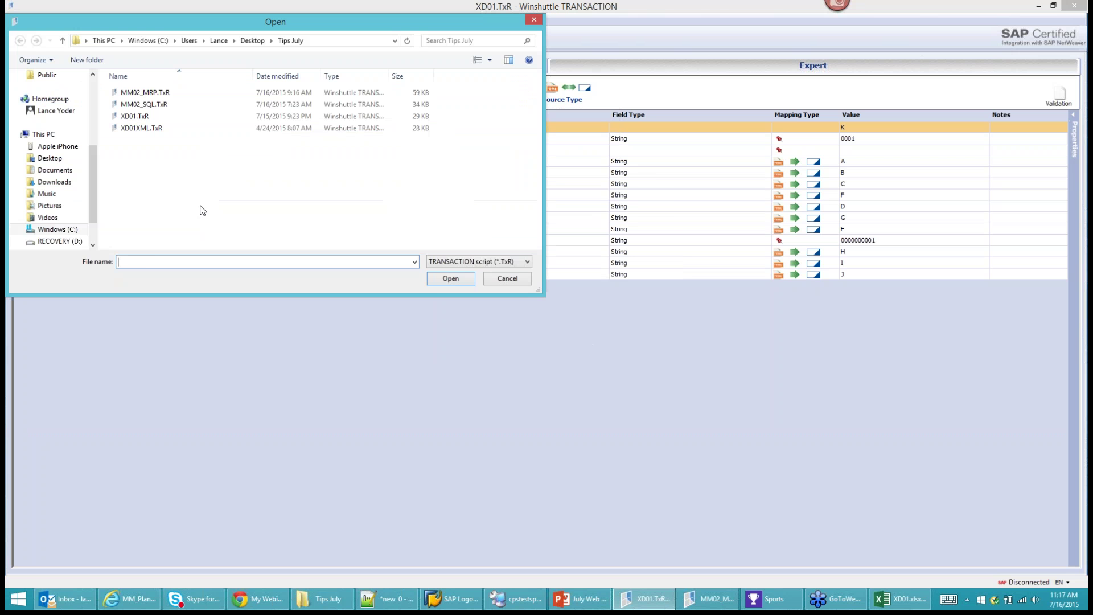
{"action": "double_click", "coordinate": [143, 130]}
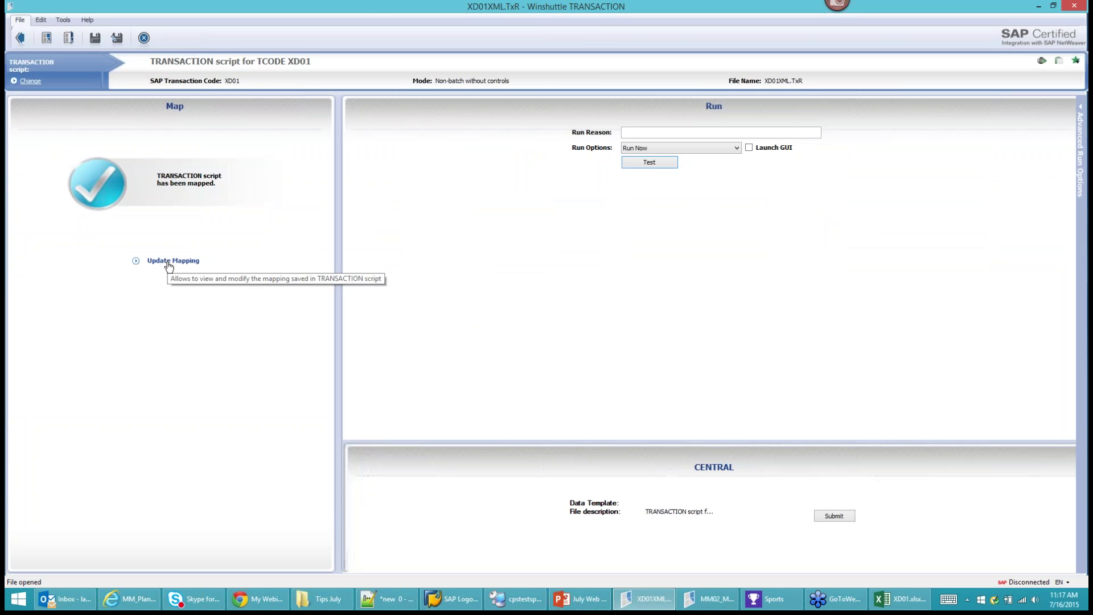
{"action": "left_click", "coordinate": [170, 261]}
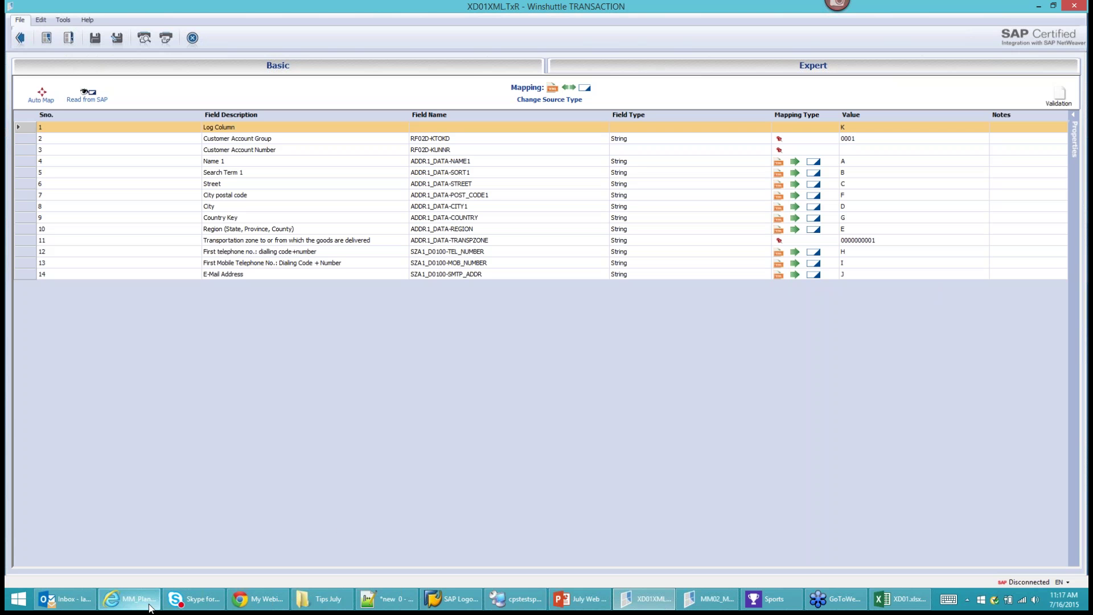
Load testcomposer.clearprocesssolutions.com/ in a new Internet Explorer tab.
{"action": "left_click", "coordinate": [128, 598]}
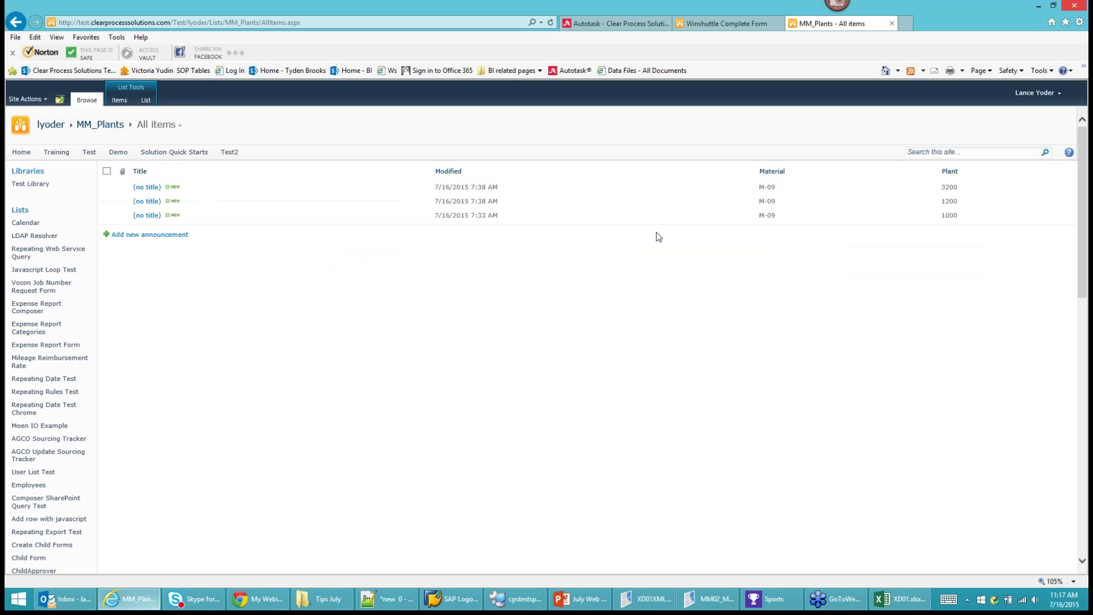
{"action": "left_click", "coordinate": [907, 24]}
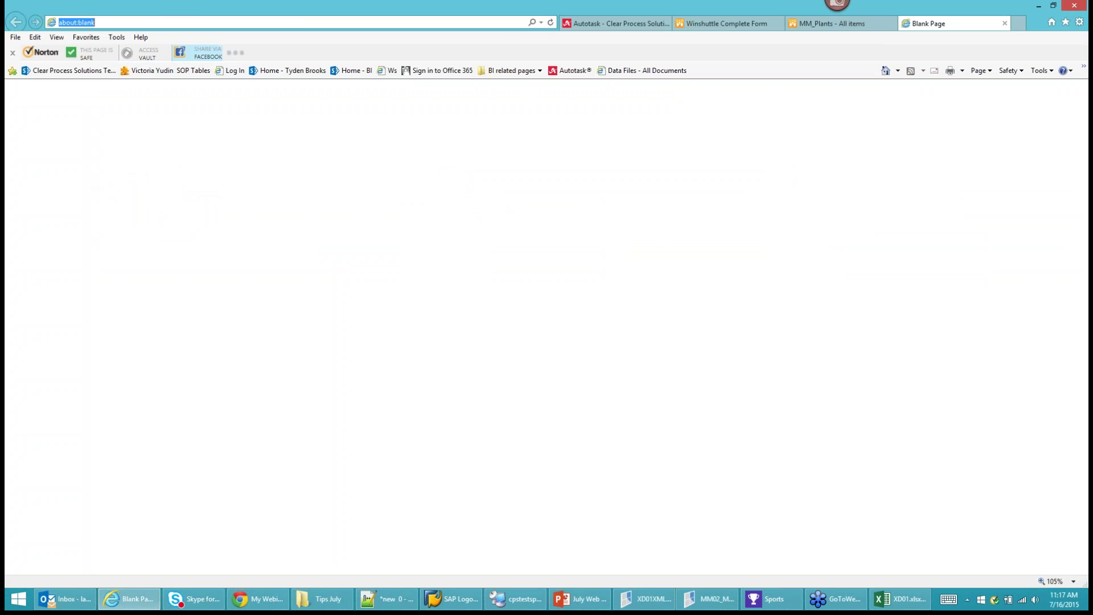
{"action": "type", "text": "testcomposer.clearprocesssolutions.com/"}
{"action": "key", "text": "Return"}
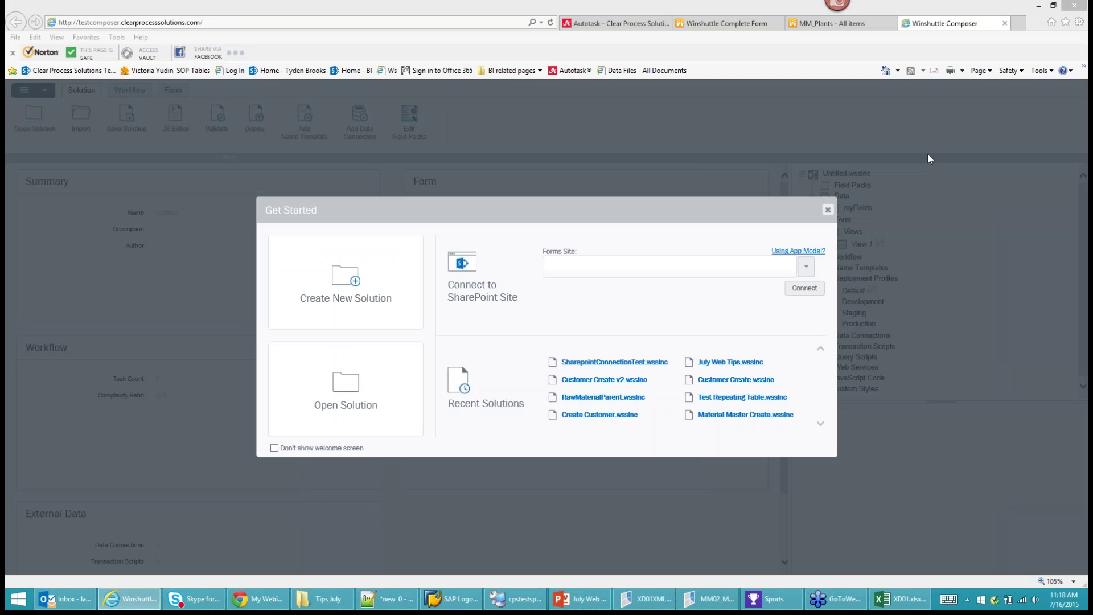
Start a new Composer solution named Customer Create July.
{"action": "left_click", "coordinate": [927, 152]}
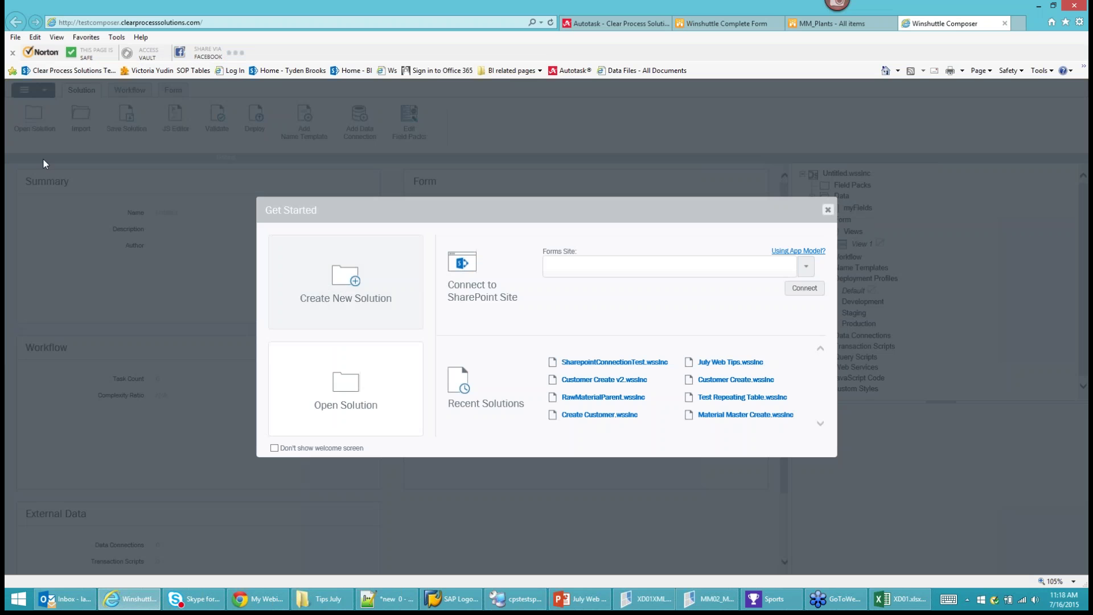
{"action": "left_click", "coordinate": [338, 282]}
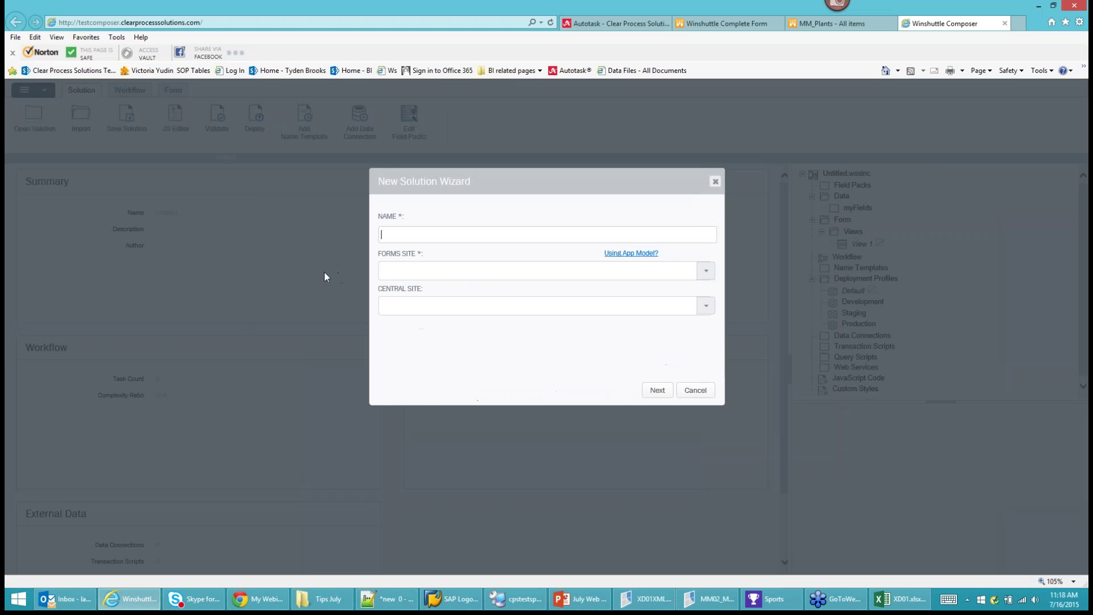
{"action": "type", "text": "Customer Create July"}
Set the test forms site and testcentral.clearprocesssolutions.com central site, advancing to Data Connections.
{"action": "left_click", "coordinate": [706, 272]}
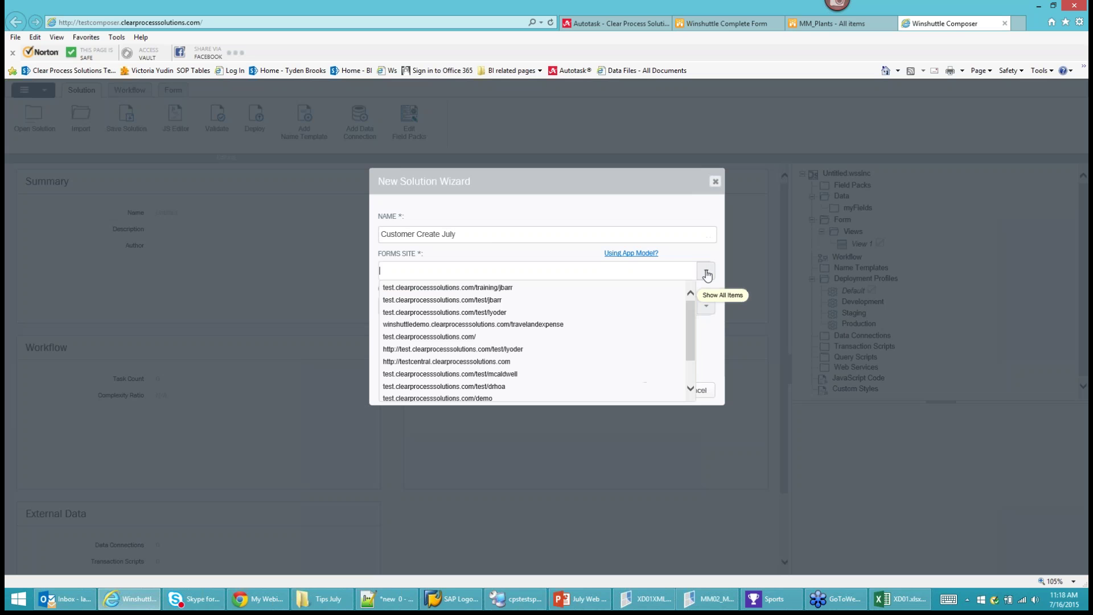
{"action": "left_click", "coordinate": [511, 350]}
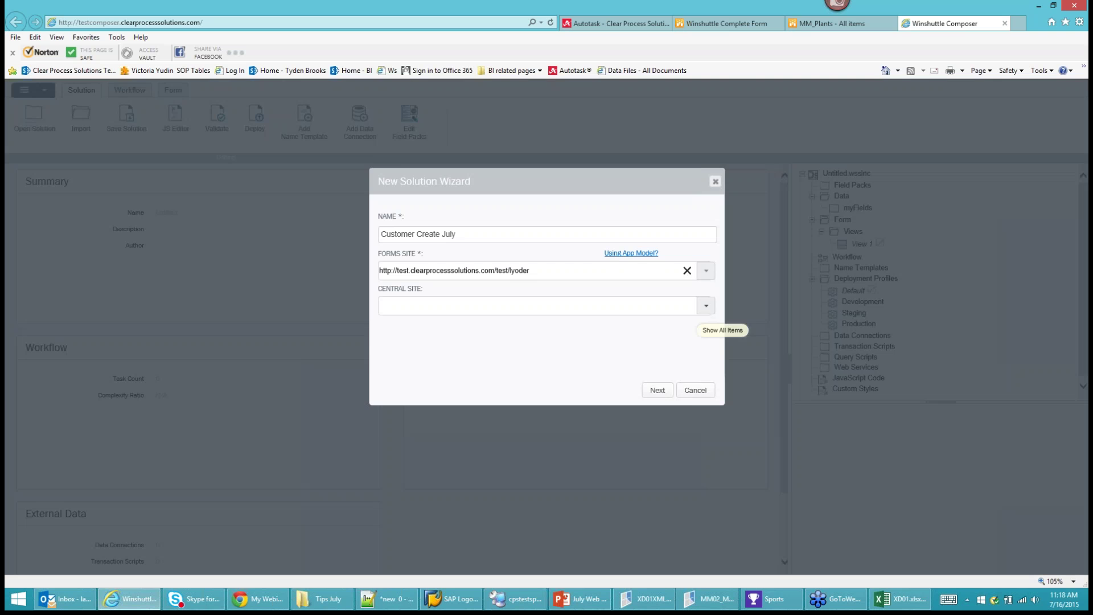
{"action": "left_click", "coordinate": [706, 305]}
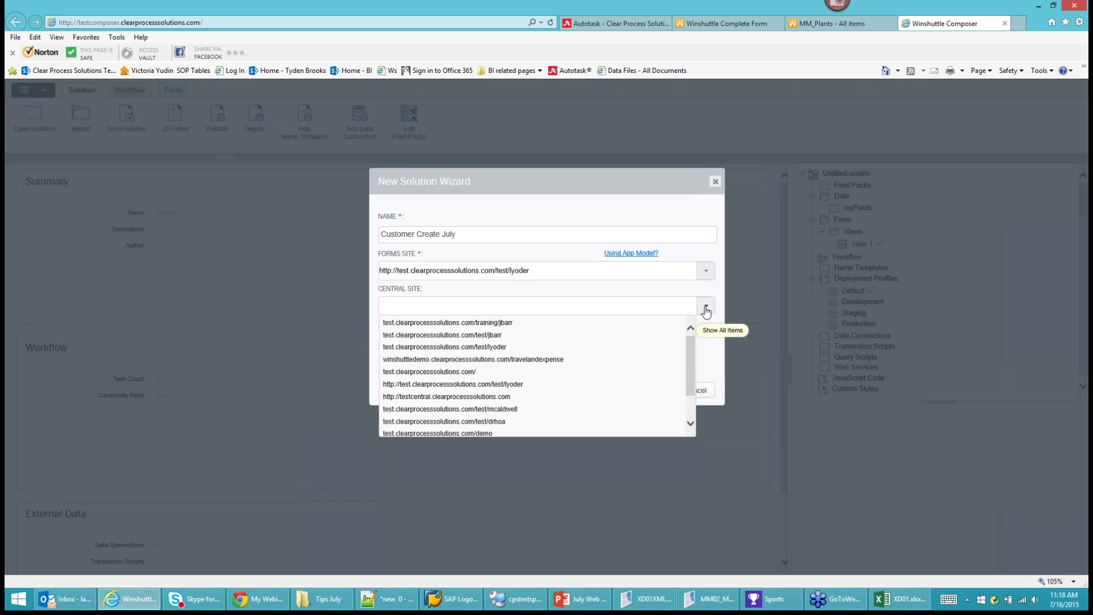
{"action": "left_click", "coordinate": [456, 396]}
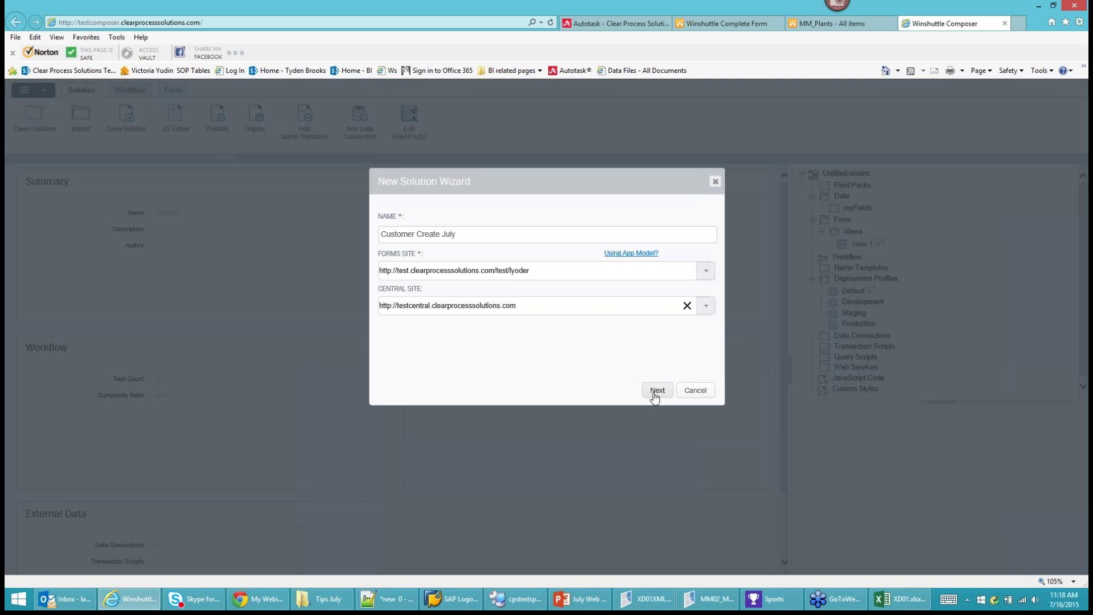
{"action": "left_click", "coordinate": [657, 392]}
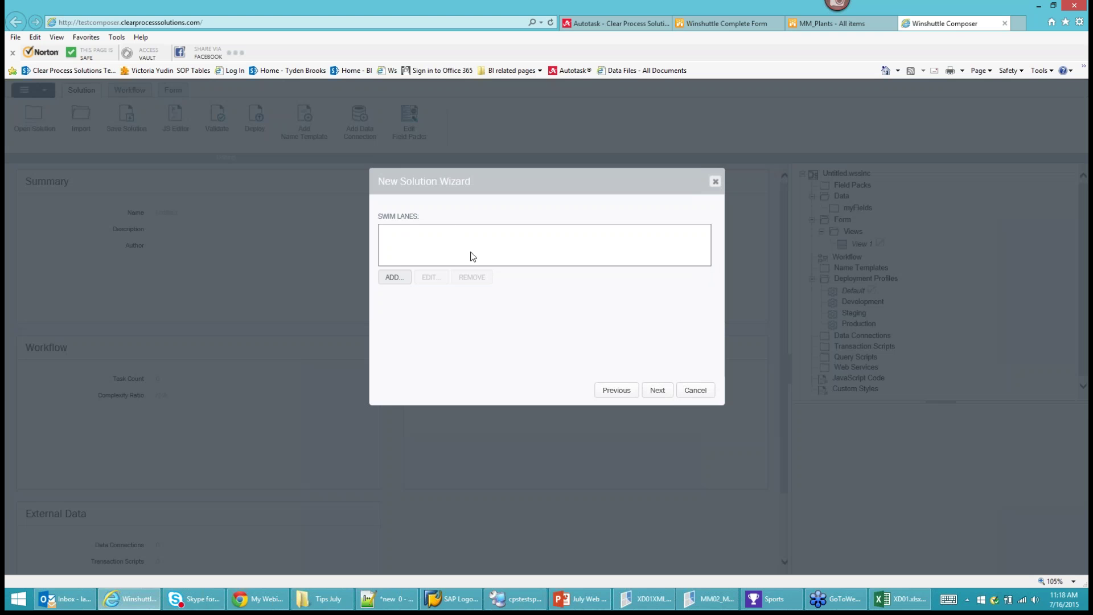
{"action": "left_click", "coordinate": [656, 393]}
{"action": "left_click", "coordinate": [656, 393]}
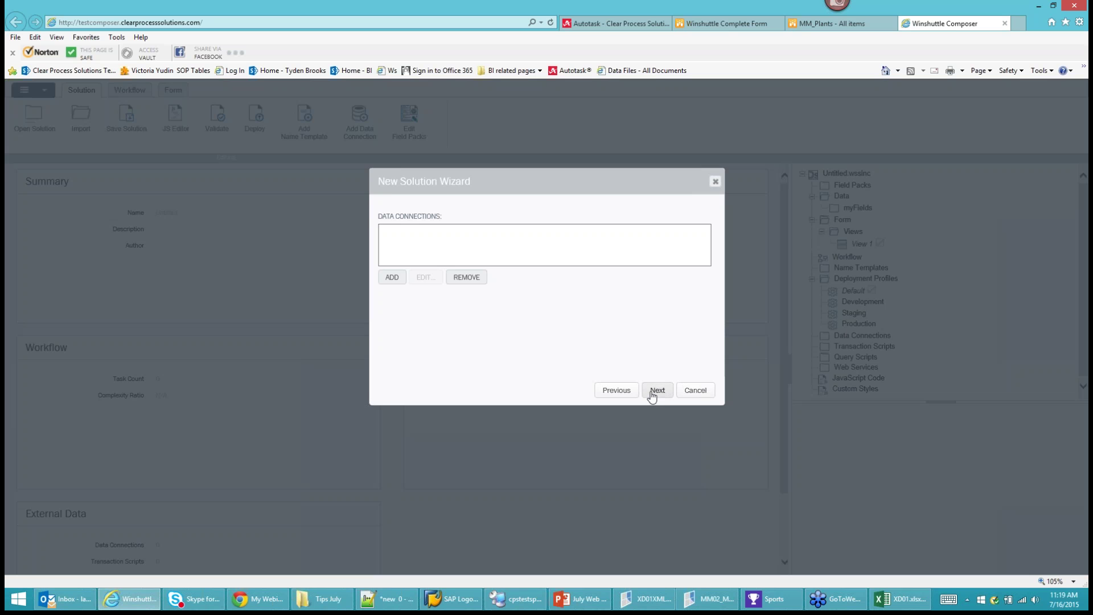
Add a SharePoint Library or List data connection sourced from the test site.
{"action": "left_click", "coordinate": [393, 278]}
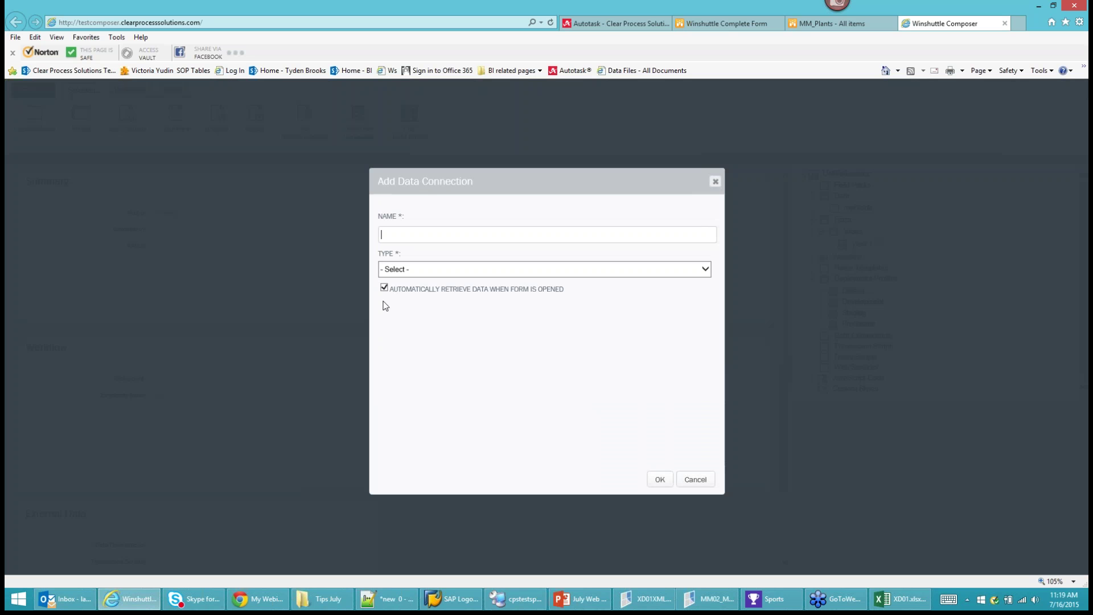
{"action": "left_click", "coordinate": [449, 267]}
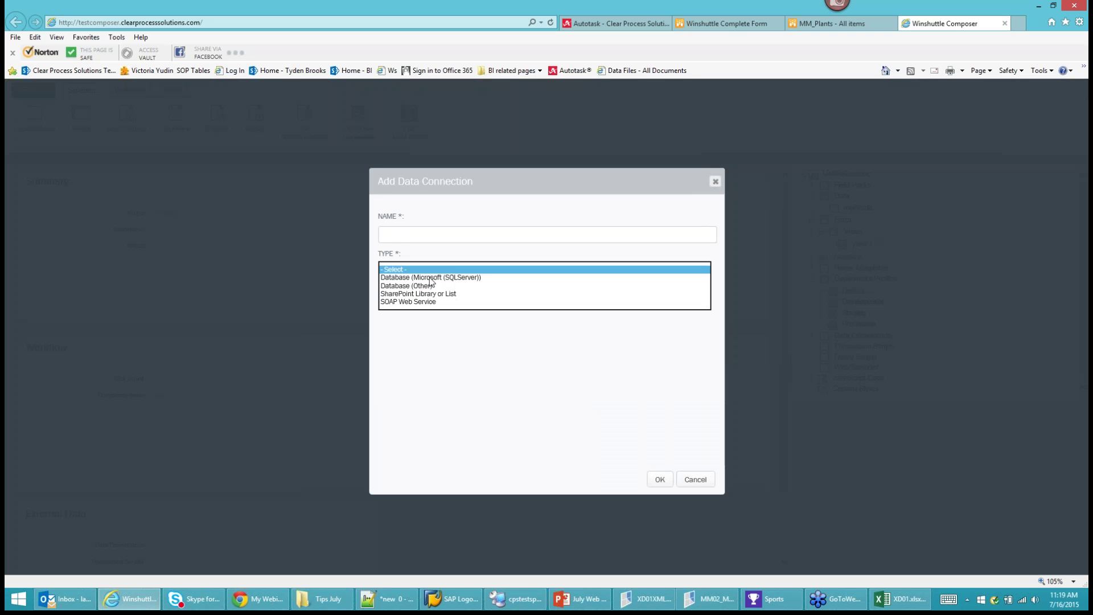
{"action": "left_click", "coordinate": [426, 293]}
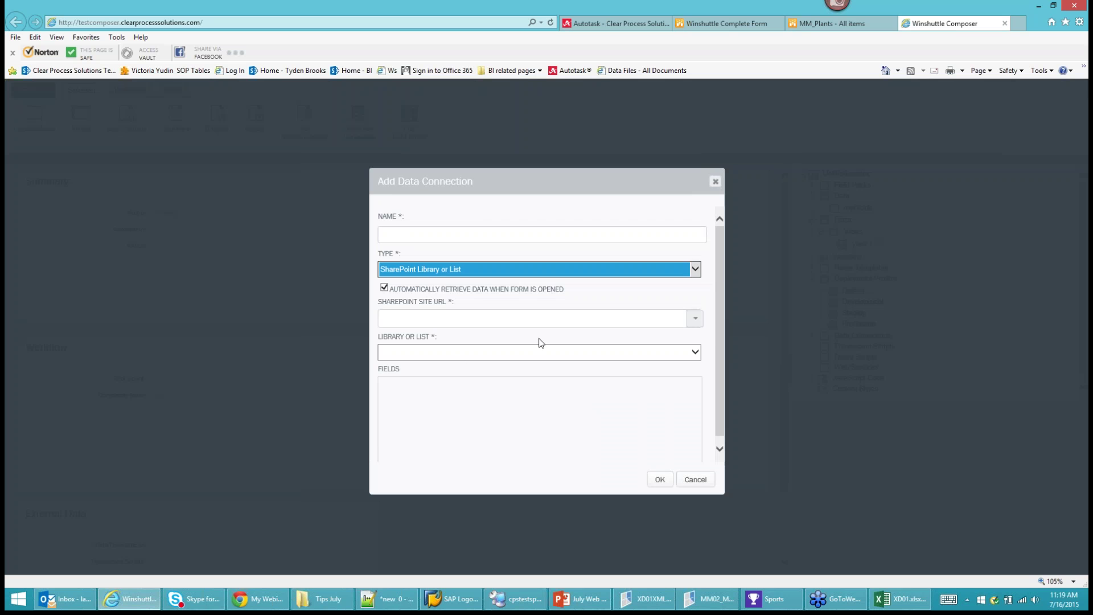
{"action": "left_click", "coordinate": [696, 319]}
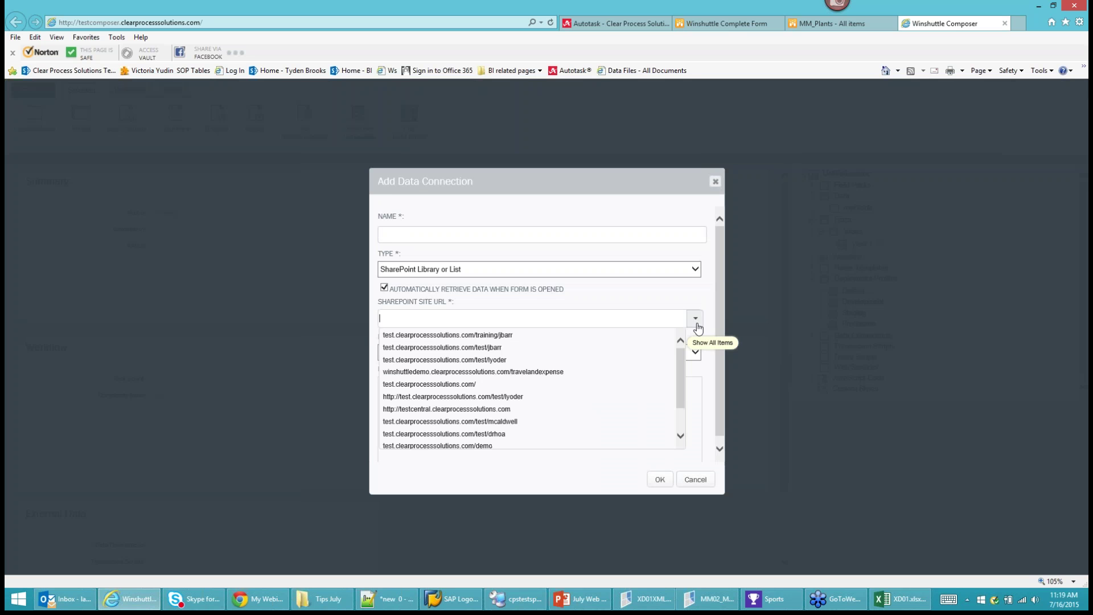
{"action": "left_click", "coordinate": [477, 397]}
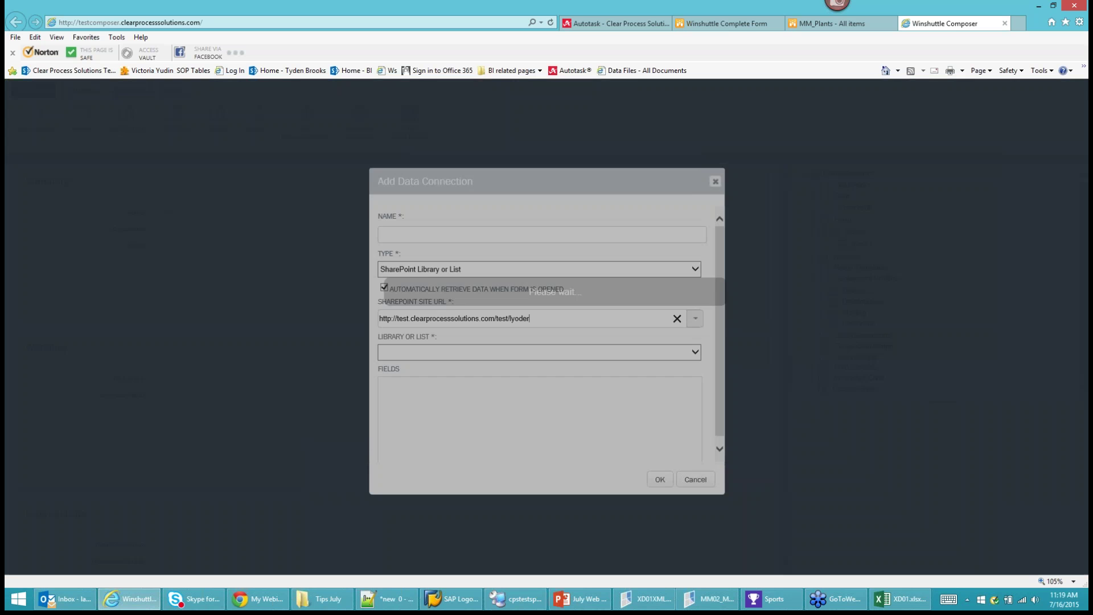
Choose the States list, exclude the TITLE and CONTENT TYPE fields, and save the connection.
{"action": "left_click", "coordinate": [441, 352]}
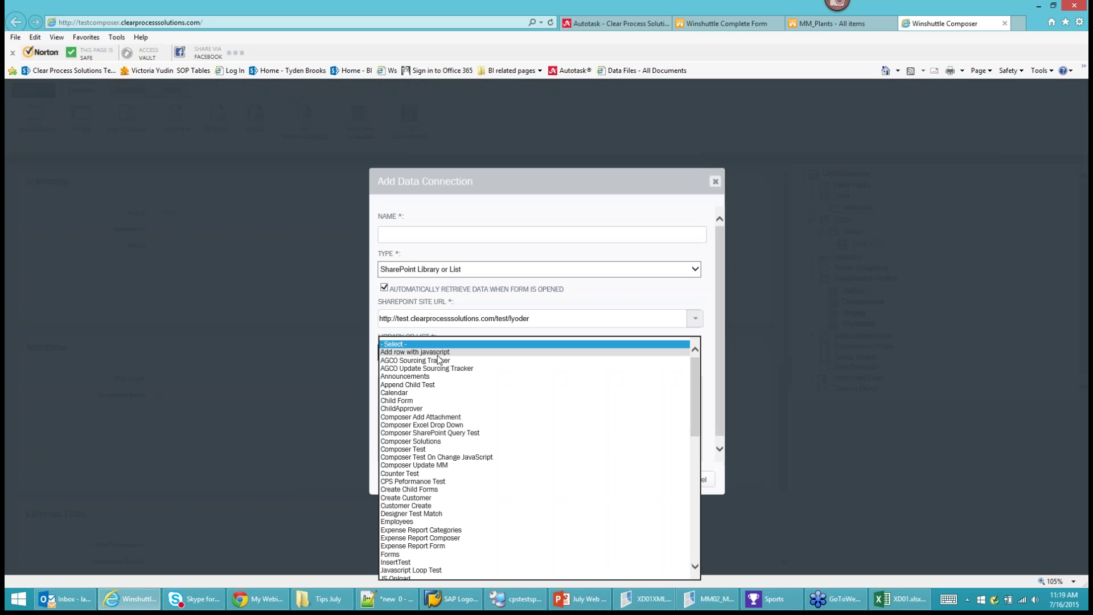
{"action": "scroll", "coordinate": [464, 493], "scroll_direction": "down", "scroll_amount": 6}
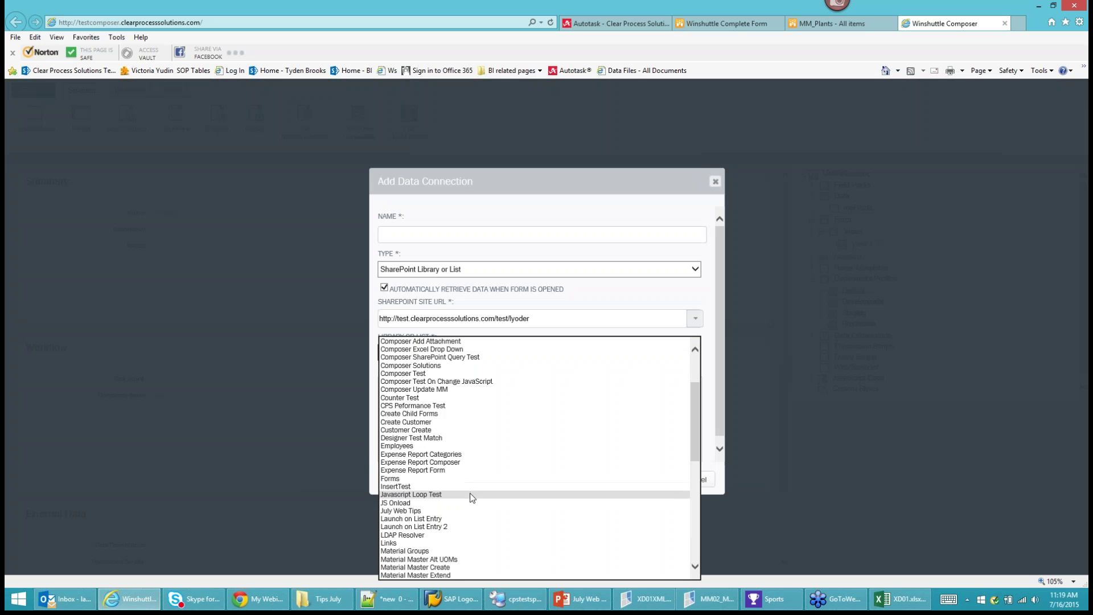
{"action": "scroll", "coordinate": [459, 492], "scroll_direction": "down", "scroll_amount": 9}
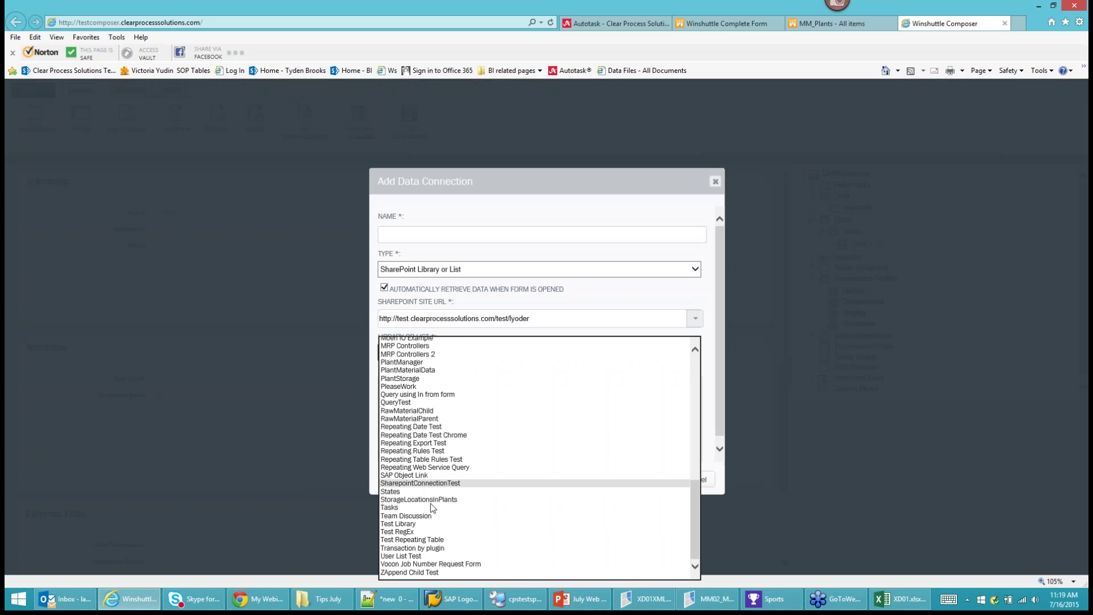
{"action": "left_click", "coordinate": [390, 491]}
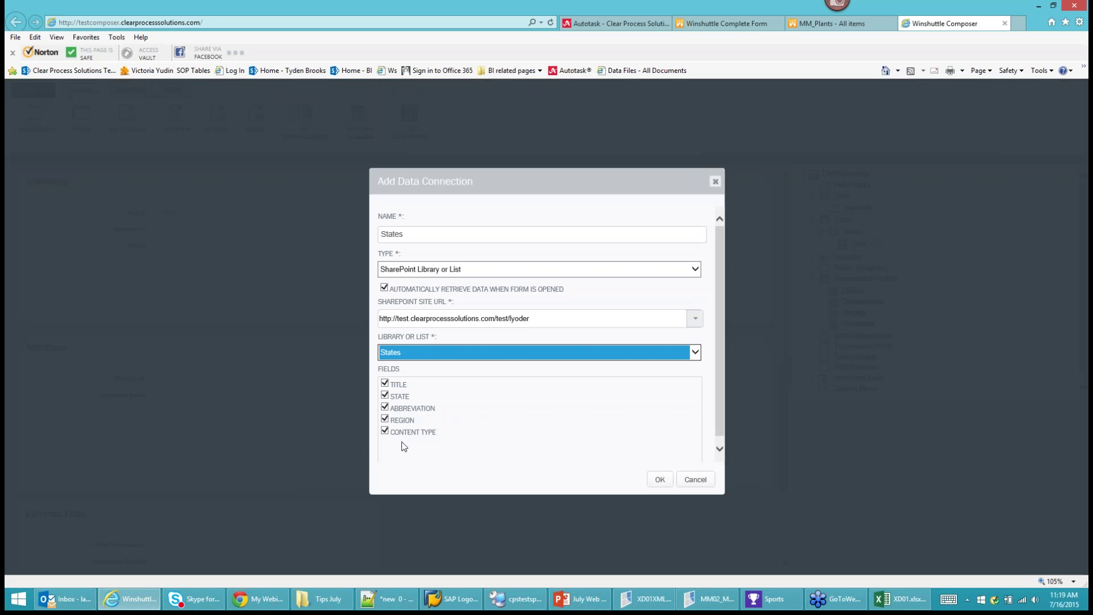
{"action": "left_click", "coordinate": [385, 383]}
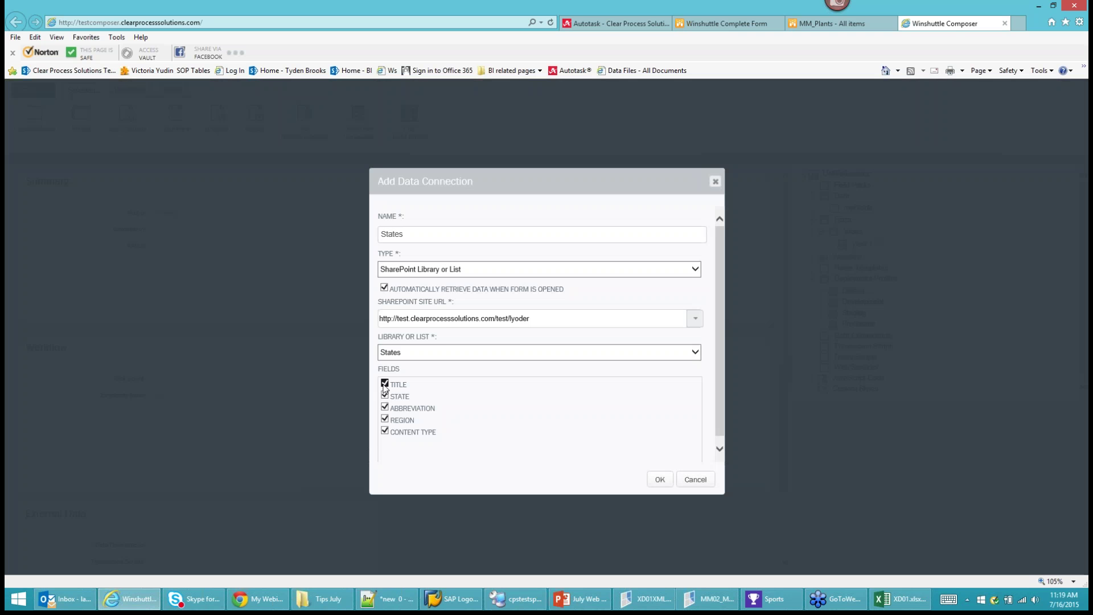
{"action": "left_click", "coordinate": [385, 431]}
{"action": "left_click", "coordinate": [660, 479]}
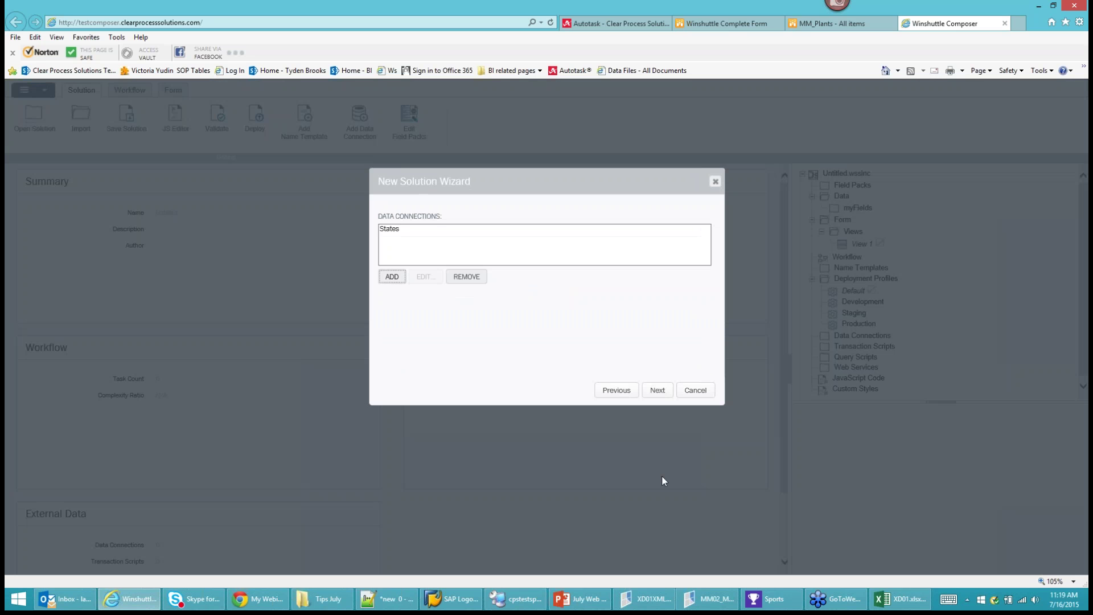
Advance the wizard past data connections to the scripts step.
{"action": "left_click", "coordinate": [657, 392]}
{"action": "left_click", "coordinate": [657, 392]}
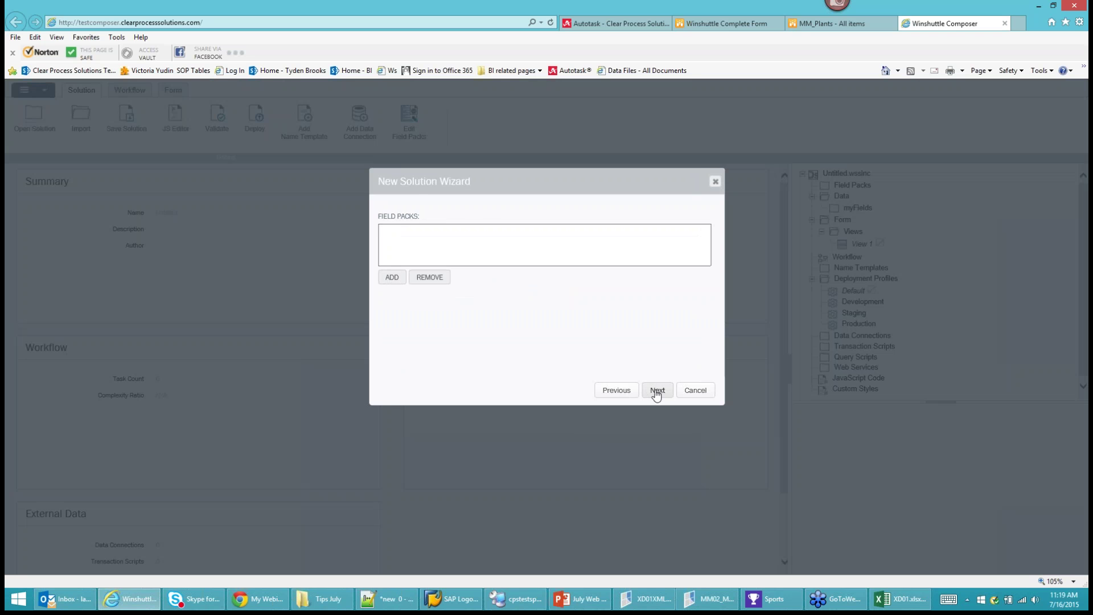
{"action": "left_click", "coordinate": [656, 392]}
Add the script Desktop > Tips July > XD01XML.TxR to the solution.
{"action": "left_click", "coordinate": [392, 277]}
{"action": "left_click", "coordinate": [483, 193]}
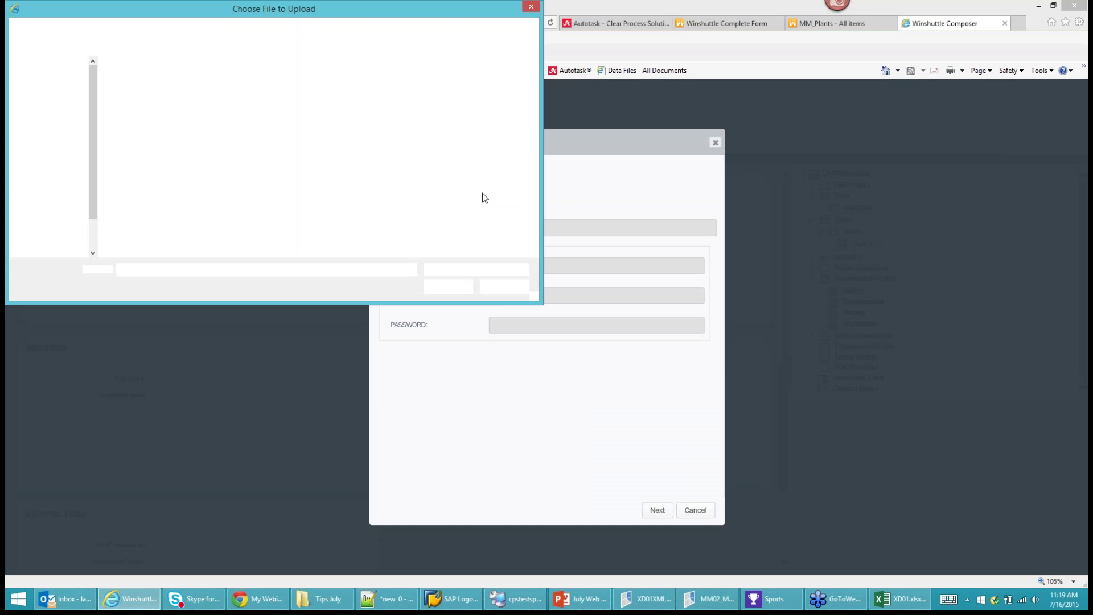
{"action": "left_click", "coordinate": [41, 81]}
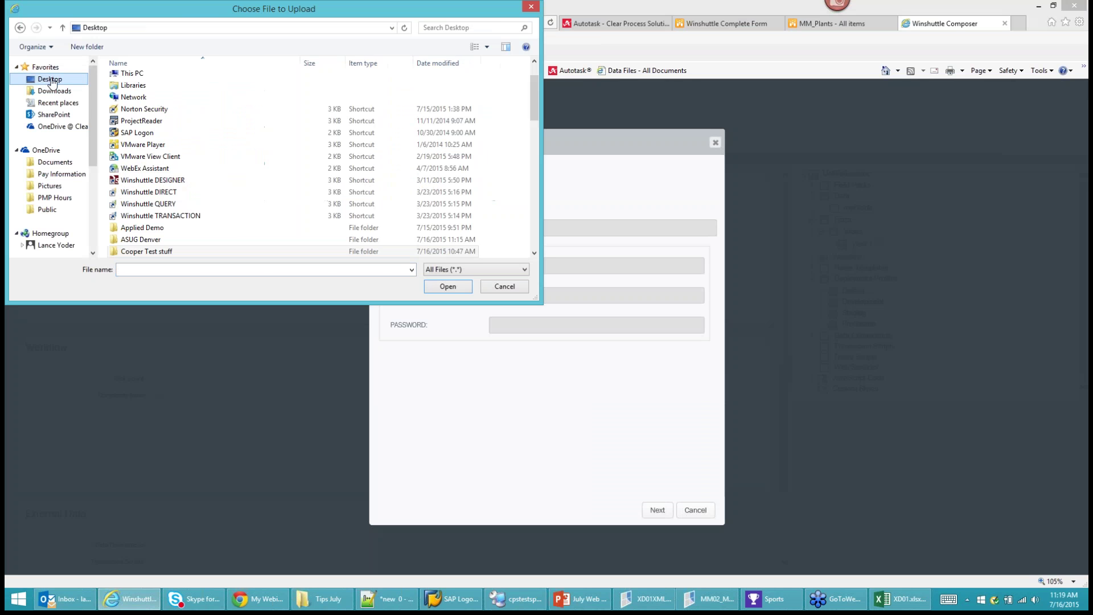
{"action": "left_click", "coordinate": [153, 216]}
{"action": "scroll", "coordinate": [154, 219], "scroll_direction": "down", "scroll_amount": 3}
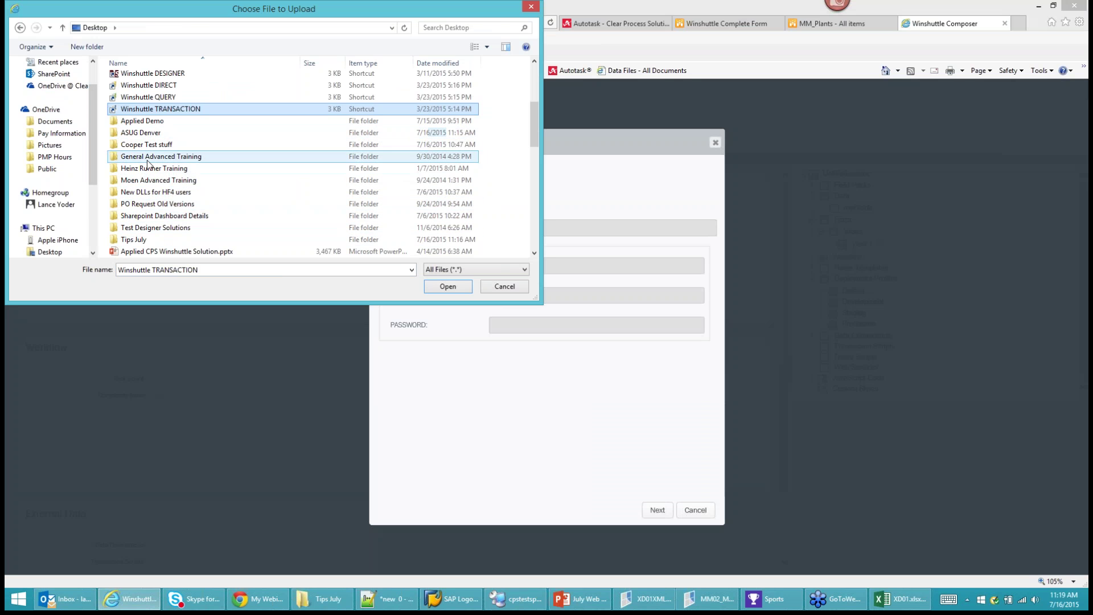
{"action": "double_click", "coordinate": [137, 242]}
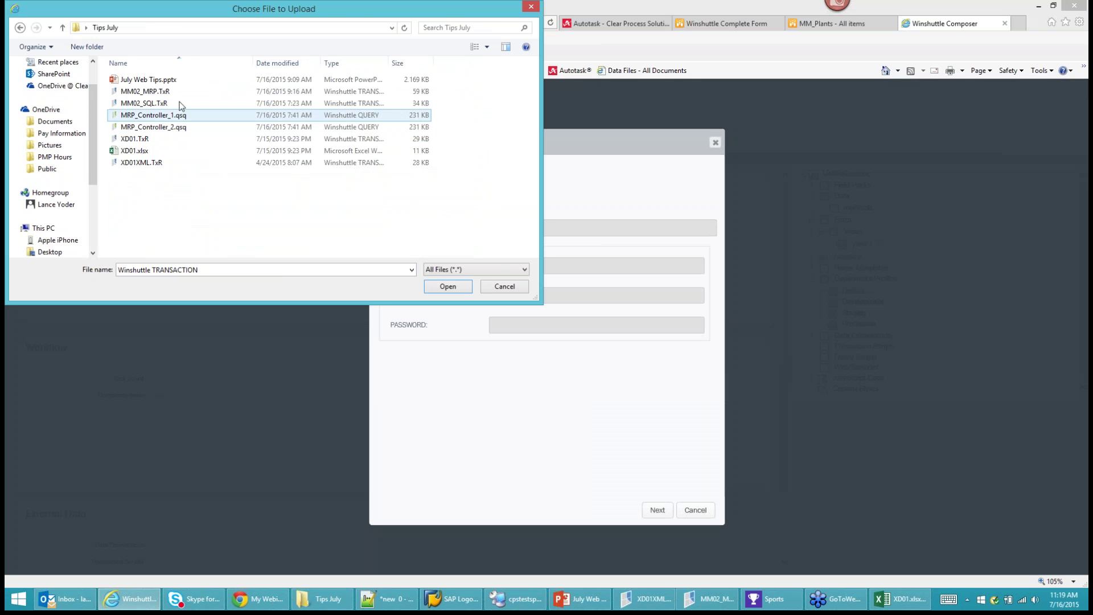
{"action": "left_click", "coordinate": [131, 164]}
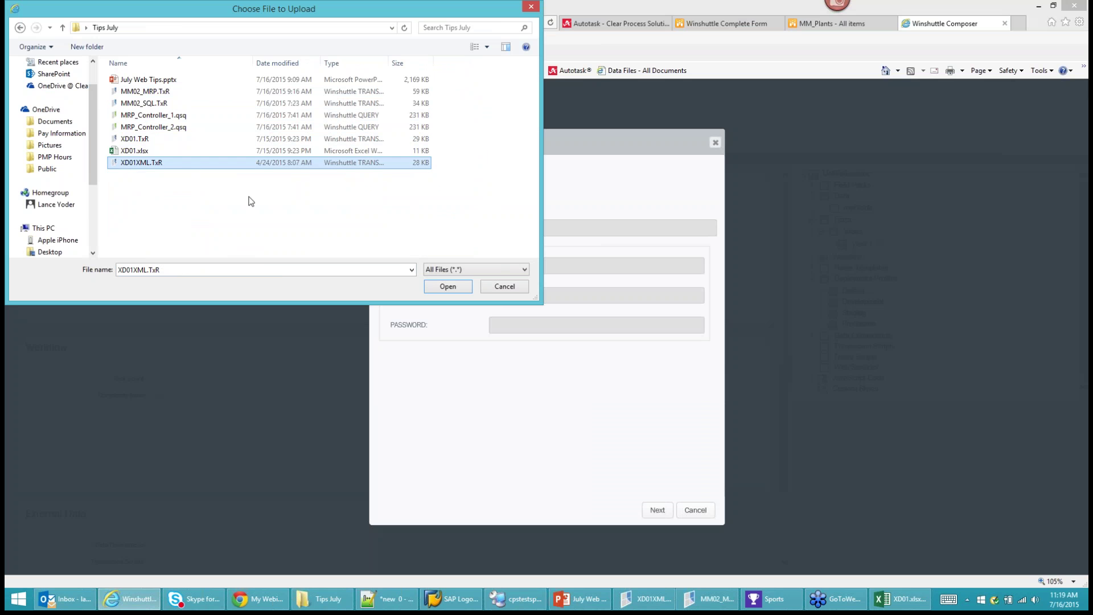
{"action": "left_click", "coordinate": [447, 287]}
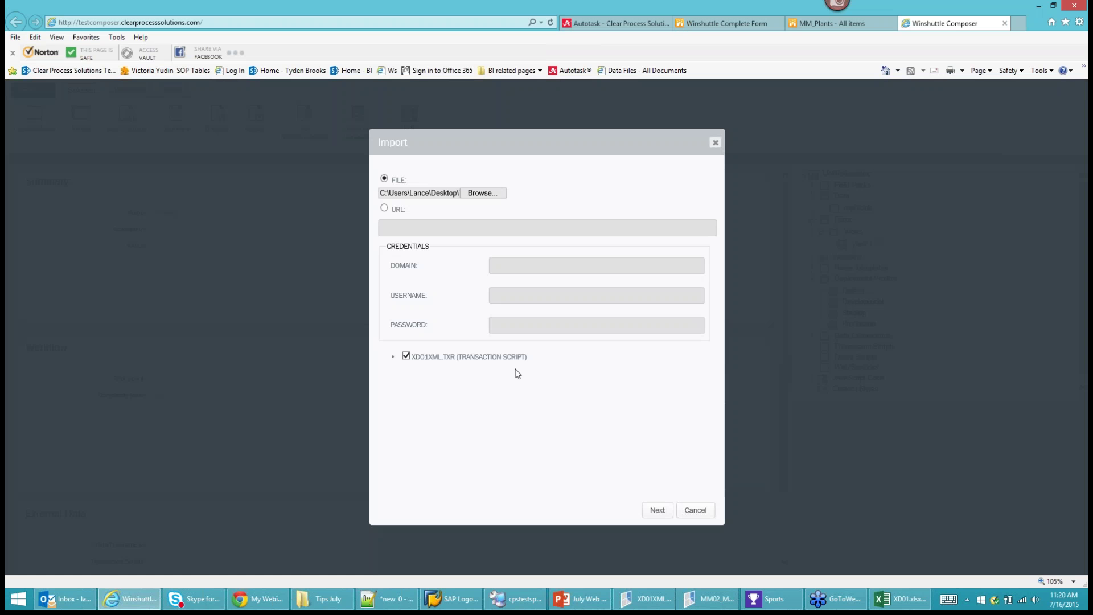
Group the script's field mapping under the name Customer and confirm it.
{"action": "left_click", "coordinate": [656, 511]}
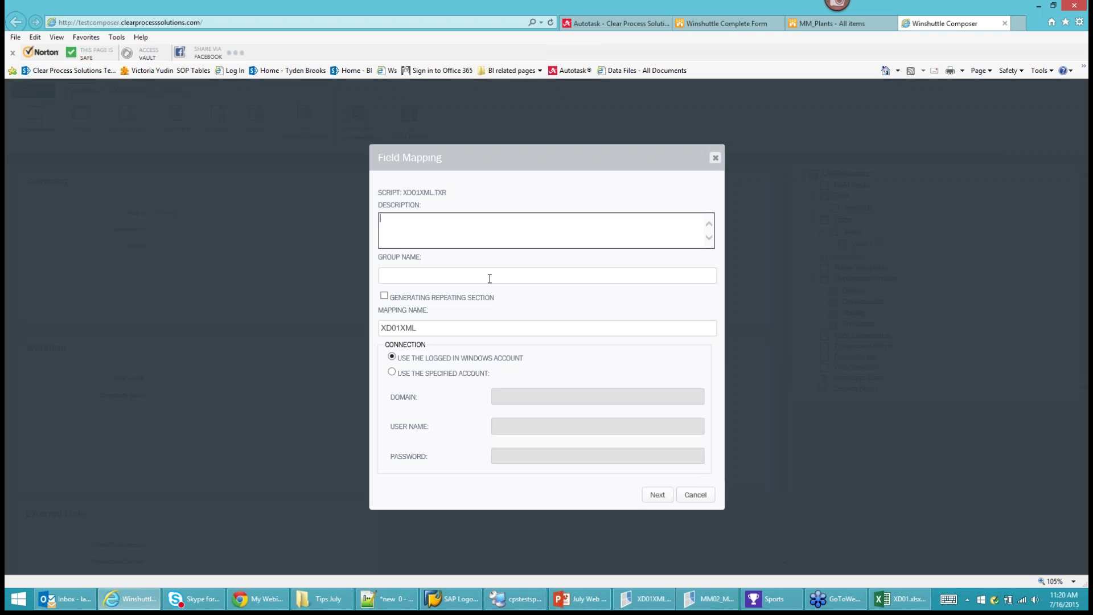
{"action": "left_click", "coordinate": [489, 274]}
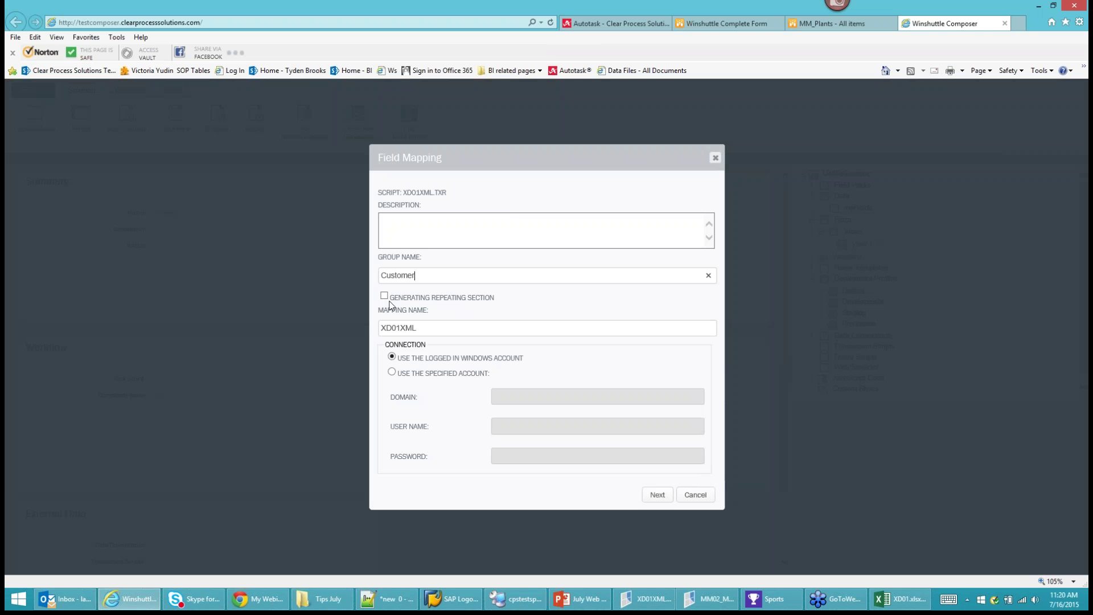
{"action": "left_click", "coordinate": [657, 495]}
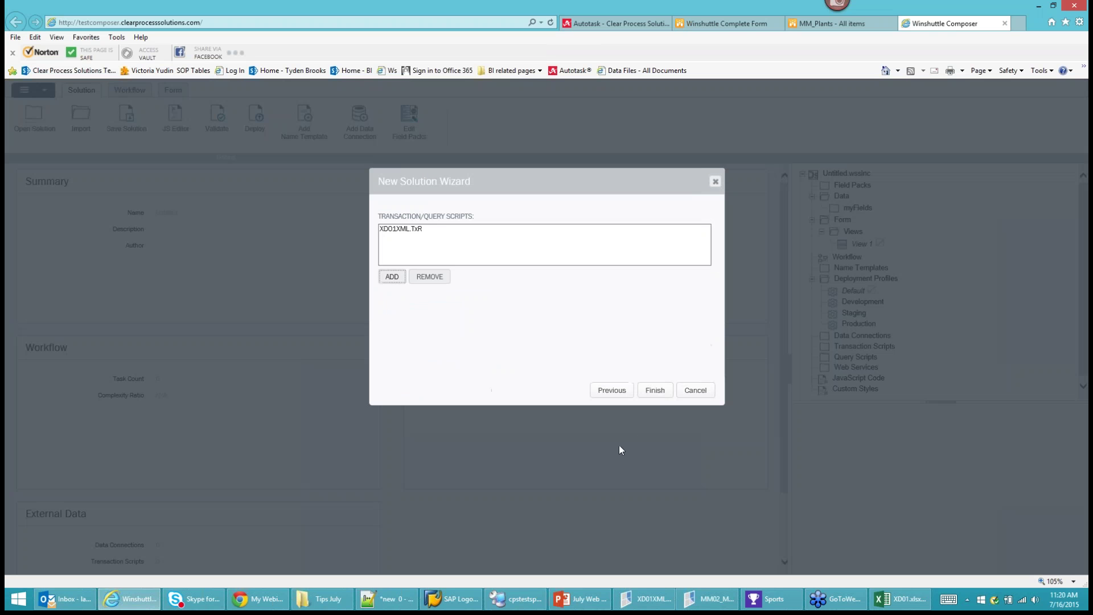
Finish the solution and view its workflow and generated Customer_Input form.
{"action": "left_click", "coordinate": [651, 393]}
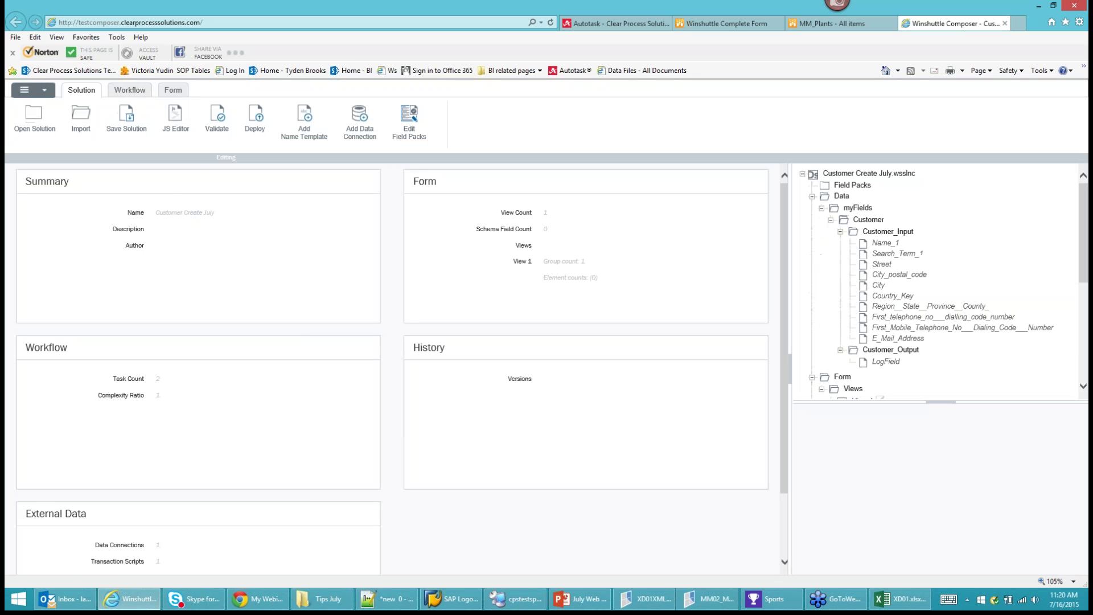
{"action": "left_click", "coordinate": [131, 92]}
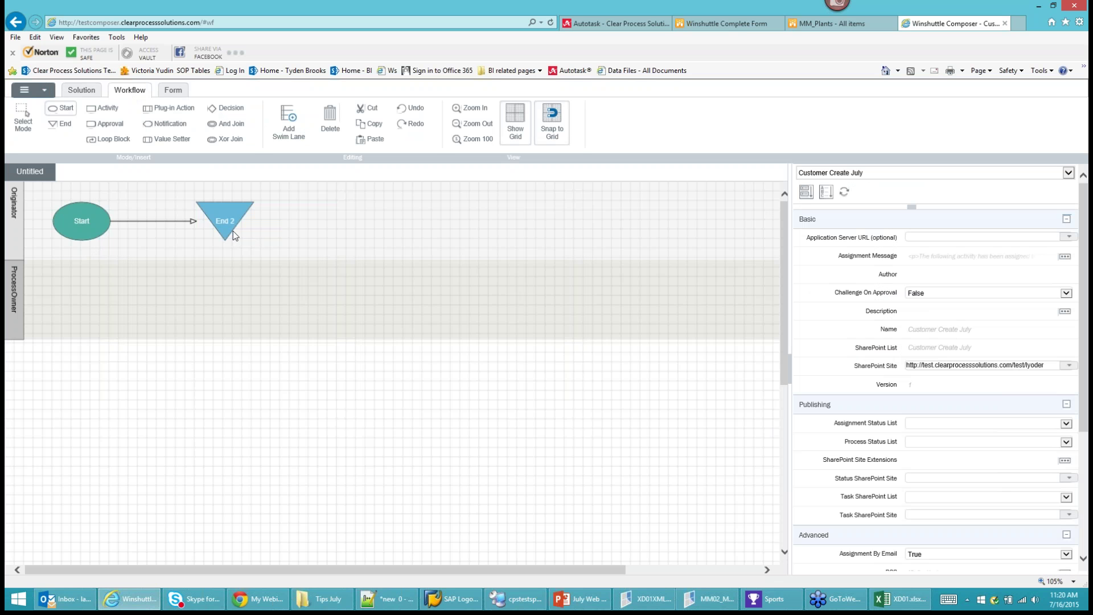
{"action": "left_click", "coordinate": [174, 91]}
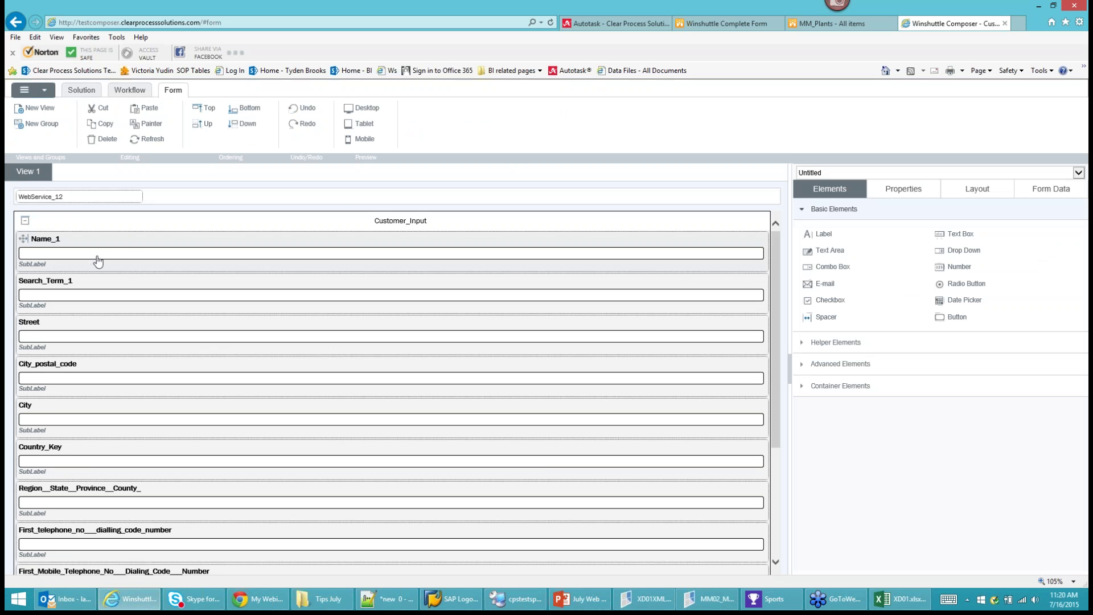
Place the restored XD01XML.TxR mapping window over the form for comparison.
{"action": "left_click", "coordinate": [644, 599]}
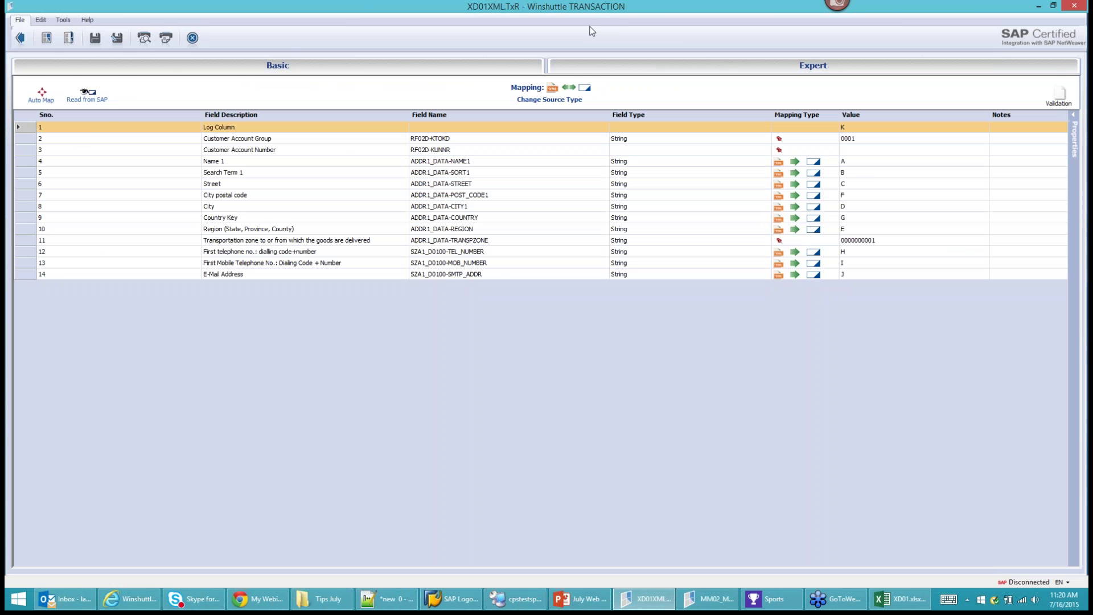
{"action": "left_click", "coordinate": [1053, 6]}
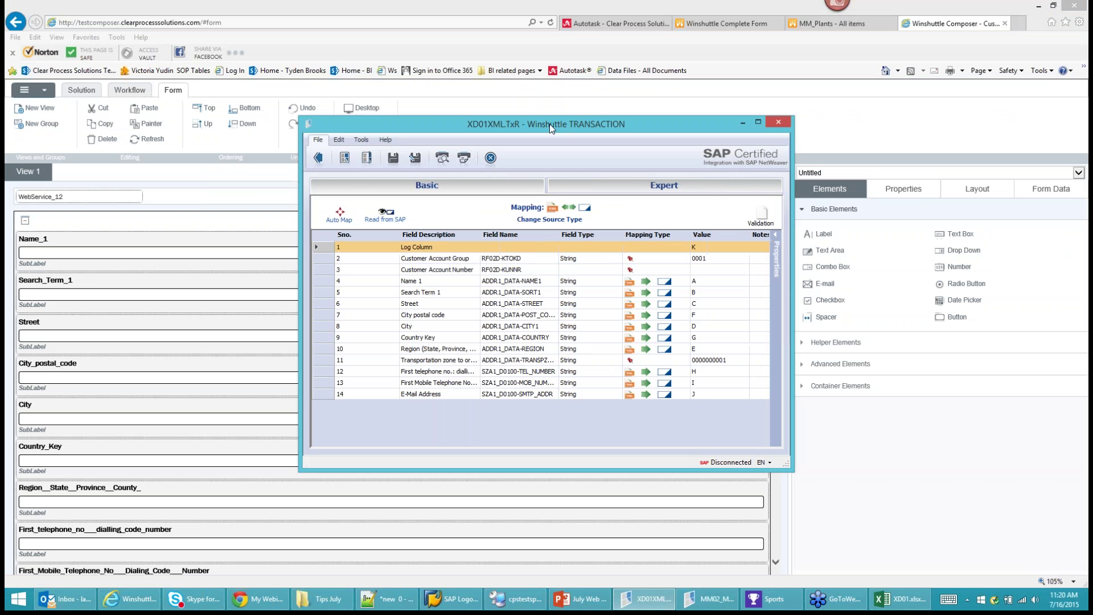
{"action": "left_click_drag", "start_coordinate": [549, 124], "coordinate": [542, 73]}
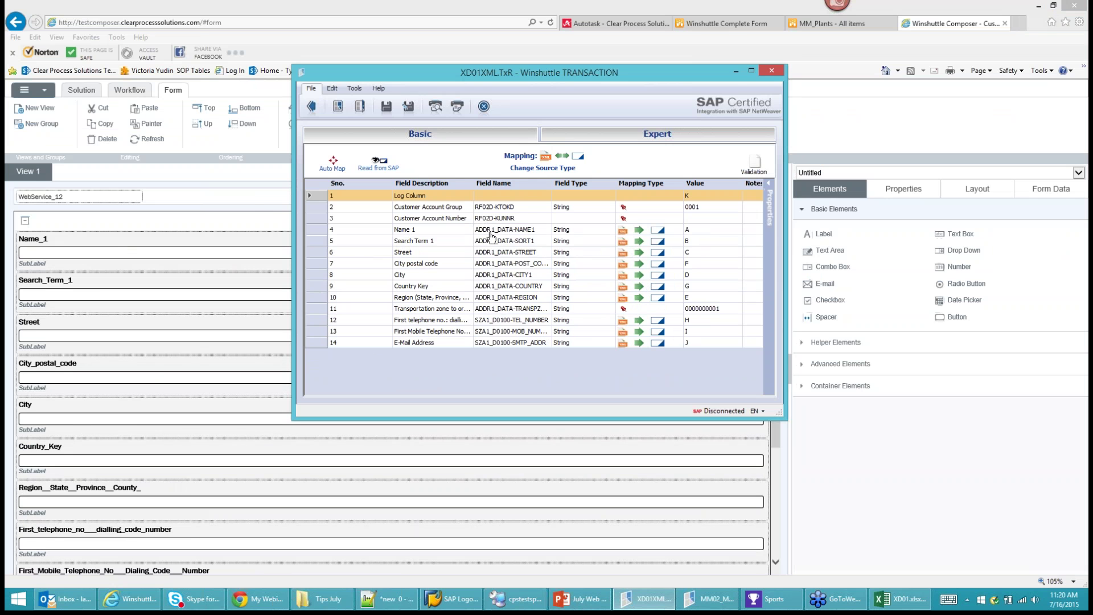
Minimize the transaction window and show WebService_12's properties: XD01XML service, run from Button_11.
{"action": "left_click", "coordinate": [735, 71]}
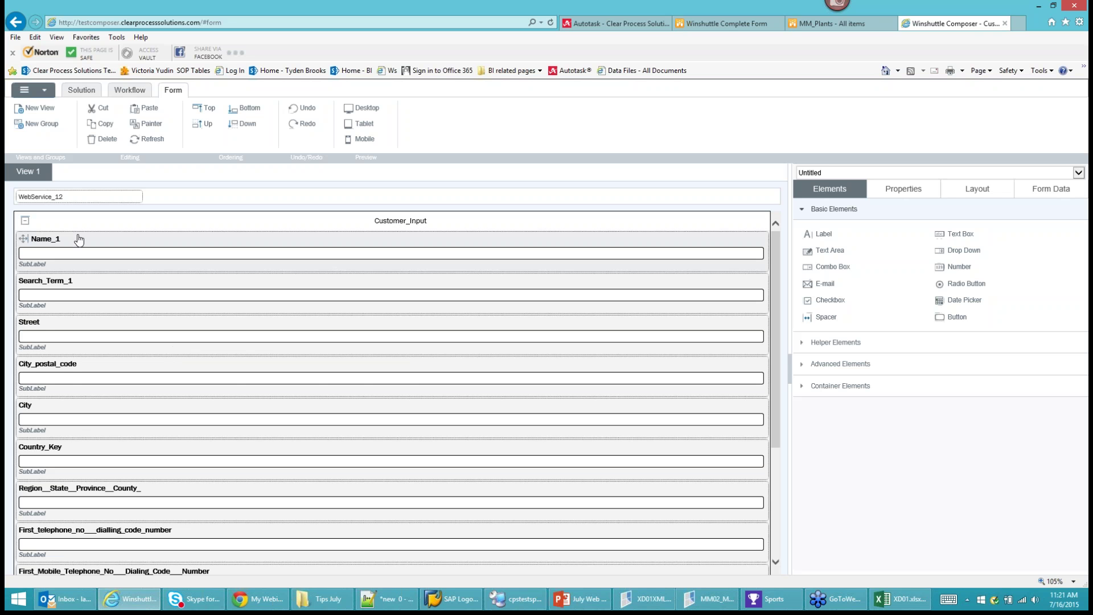
{"action": "double_click", "coordinate": [45, 239]}
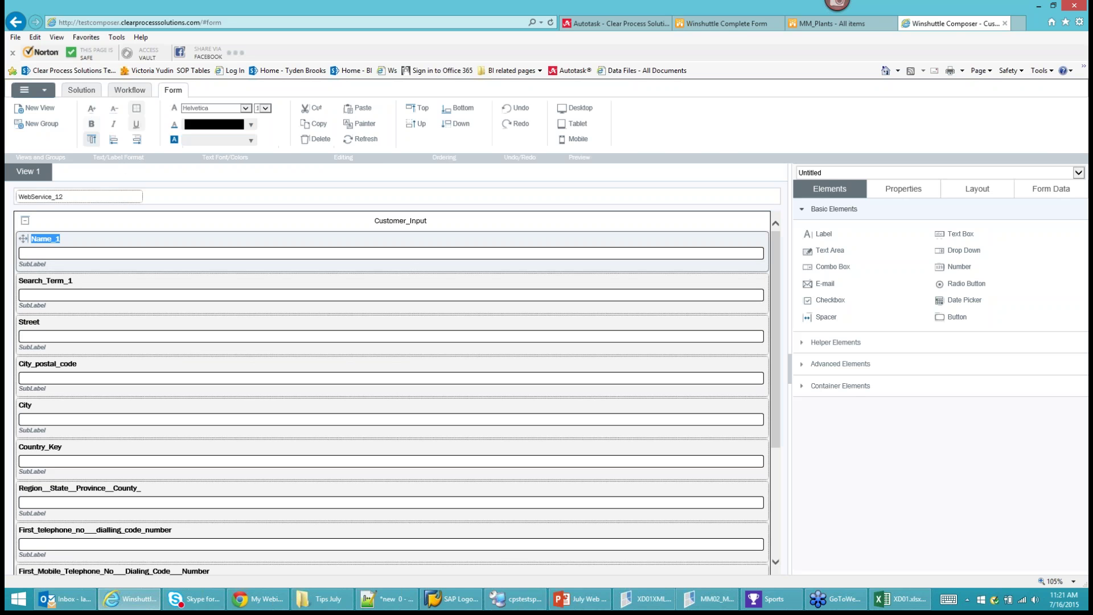
{"action": "left_click", "coordinate": [67, 197]}
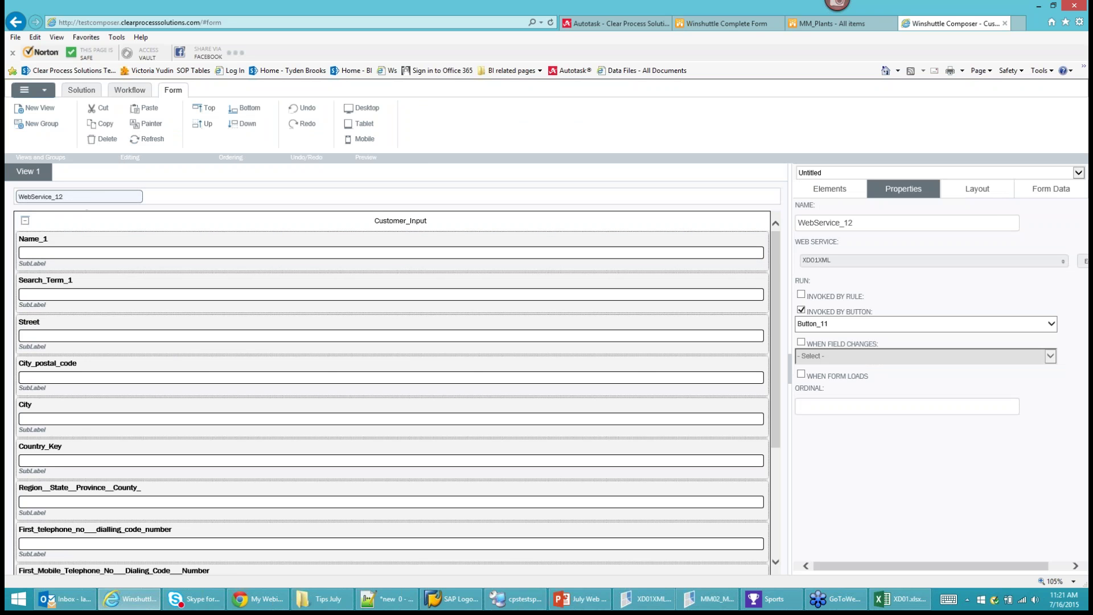
Check which web service WebService_12 calls in its WEB SERVICE list.
{"action": "left_click", "coordinate": [821, 259]}
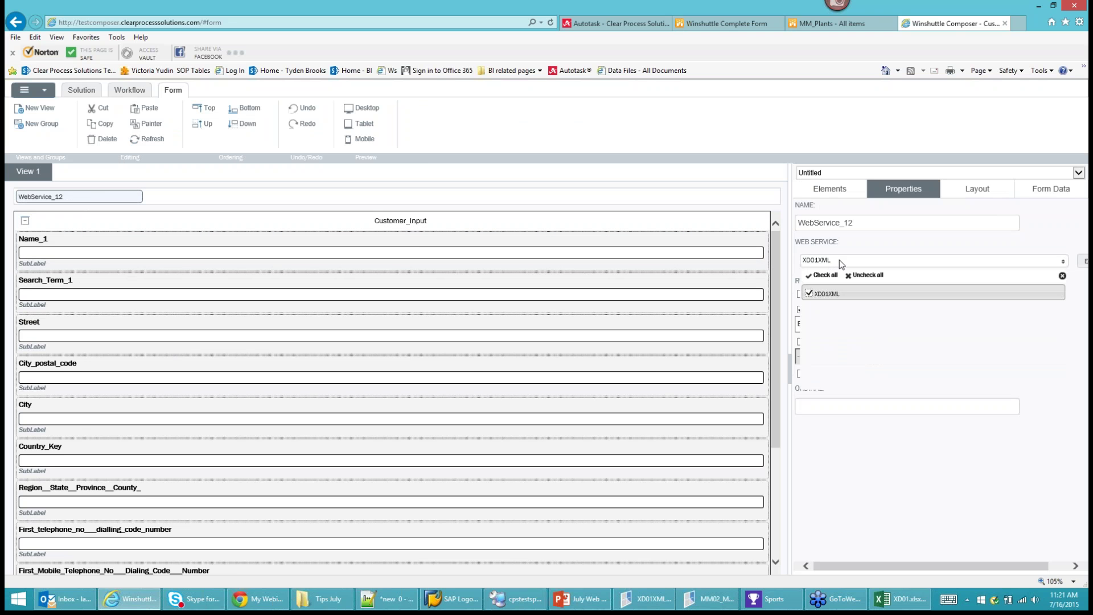
{"action": "left_click", "coordinate": [1063, 275]}
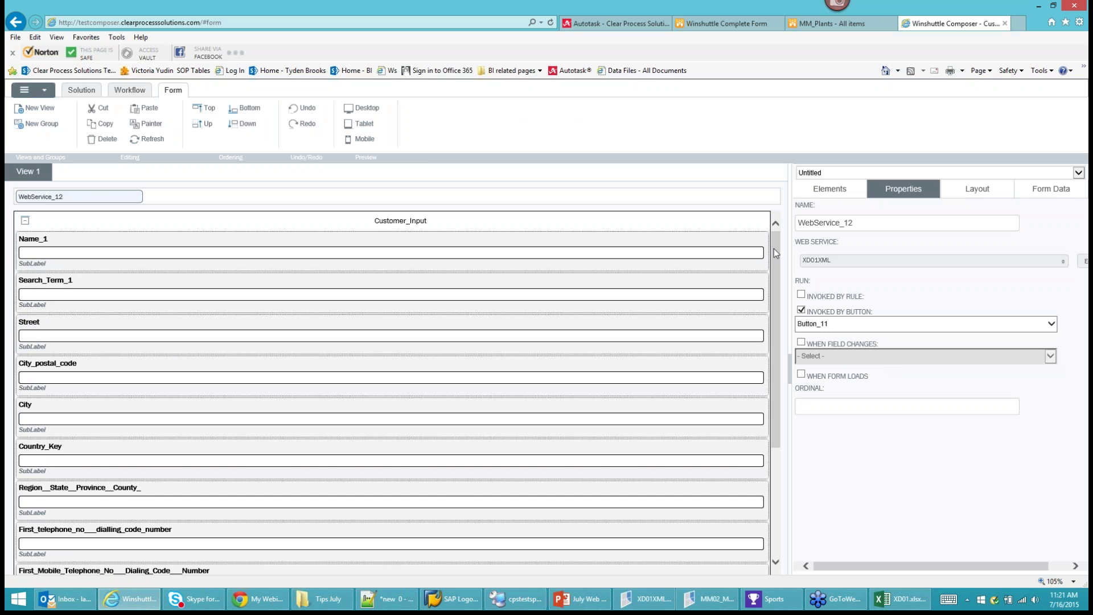
{"action": "left_click_drag", "start_coordinate": [774, 248], "coordinate": [774, 356]}
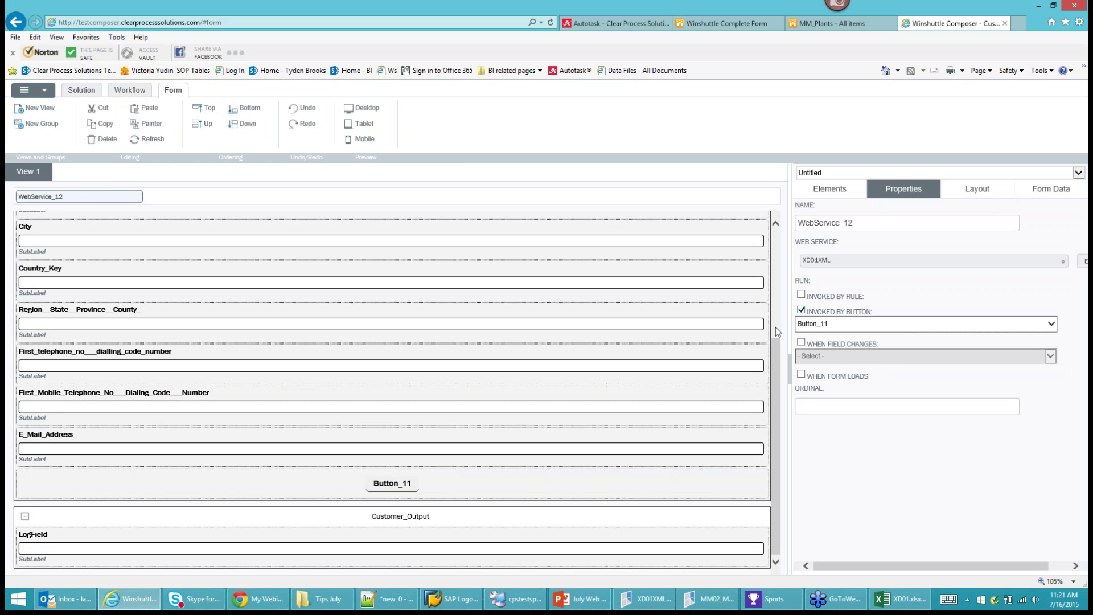
{"action": "left_click_drag", "start_coordinate": [774, 364], "coordinate": [770, 248]}
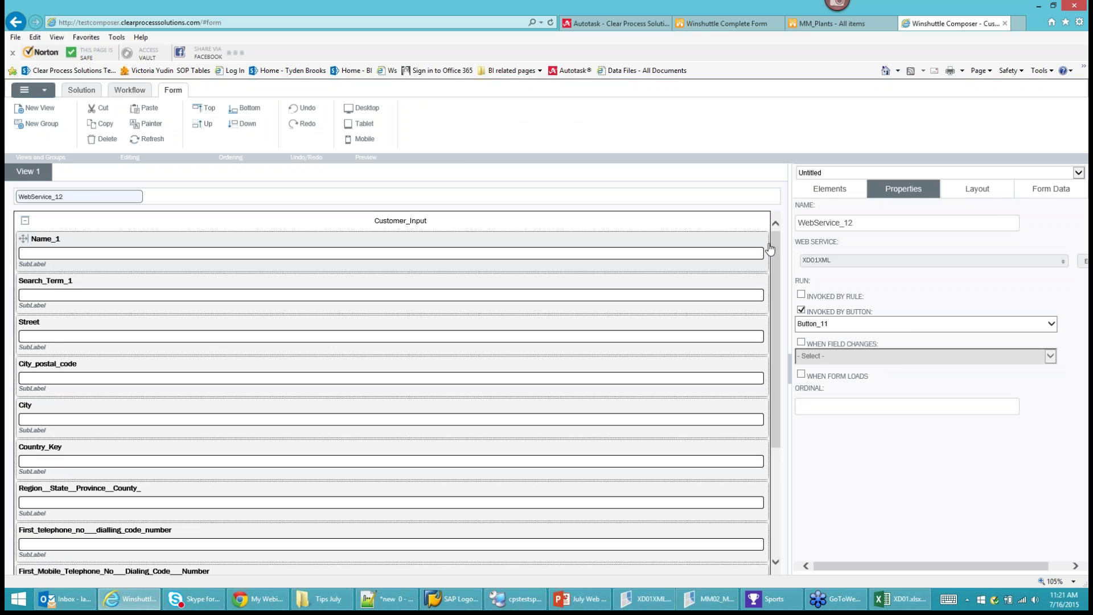
Select the Customer_Input group to see its one-column, Light Gray, black-bordered settings.
{"action": "scroll", "coordinate": [399, 490], "scroll_direction": "down", "scroll_amount": 2}
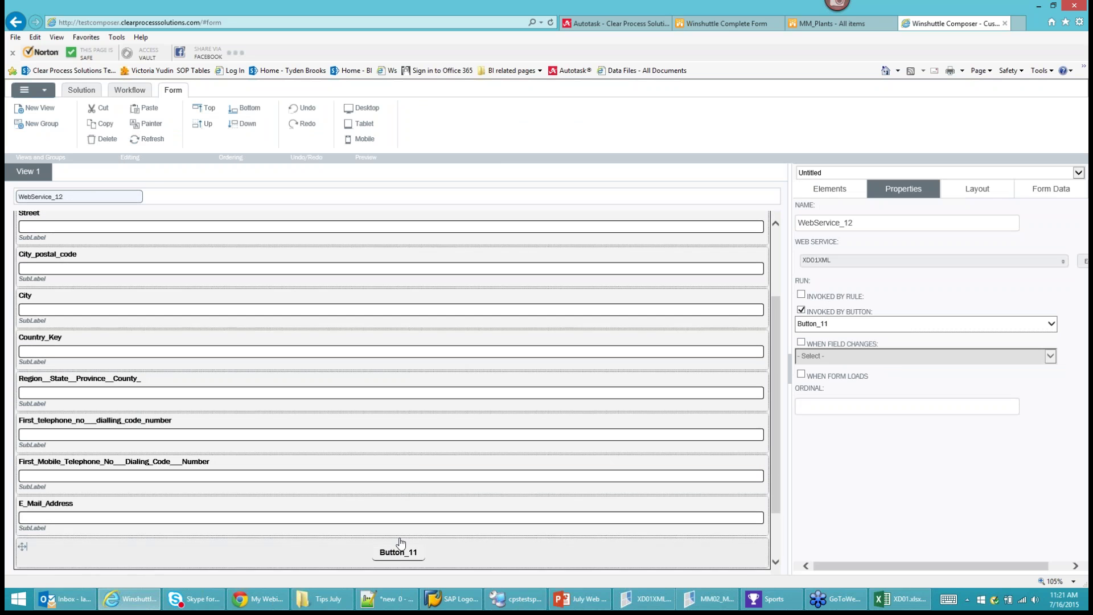
{"action": "scroll", "coordinate": [407, 413], "scroll_direction": "up", "scroll_amount": 2}
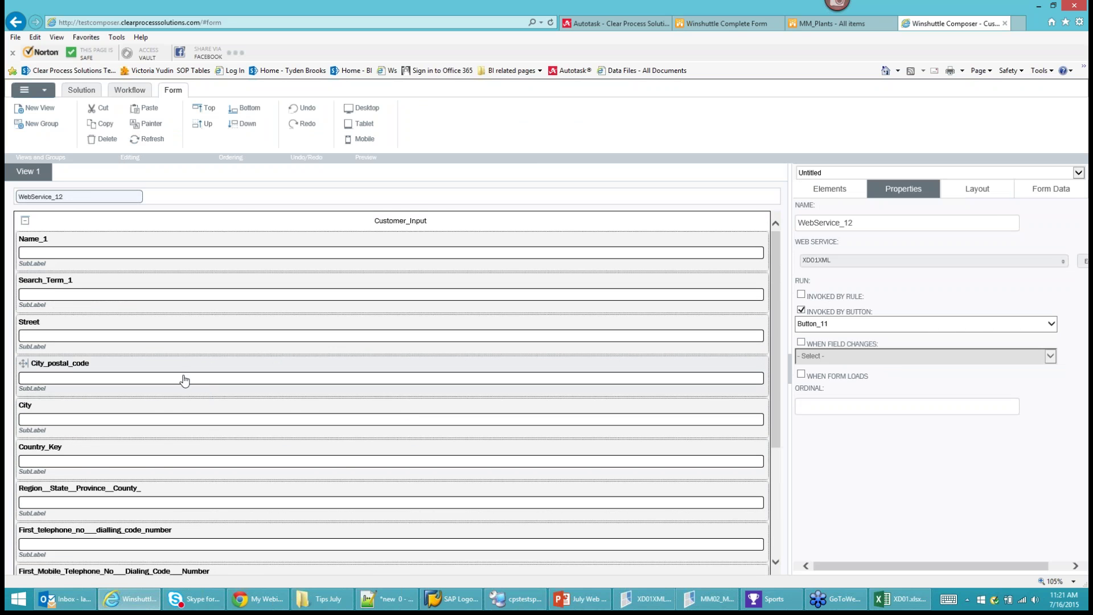
{"action": "scroll", "coordinate": [186, 386], "scroll_direction": "down", "scroll_amount": 3}
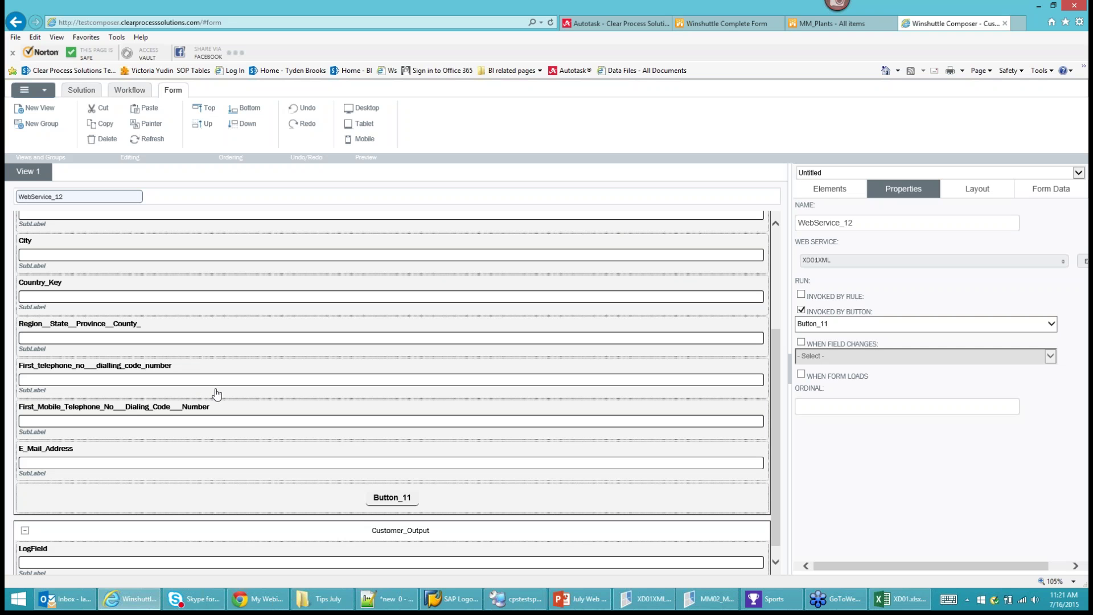
{"action": "scroll", "coordinate": [223, 393], "scroll_direction": "up", "scroll_amount": 3}
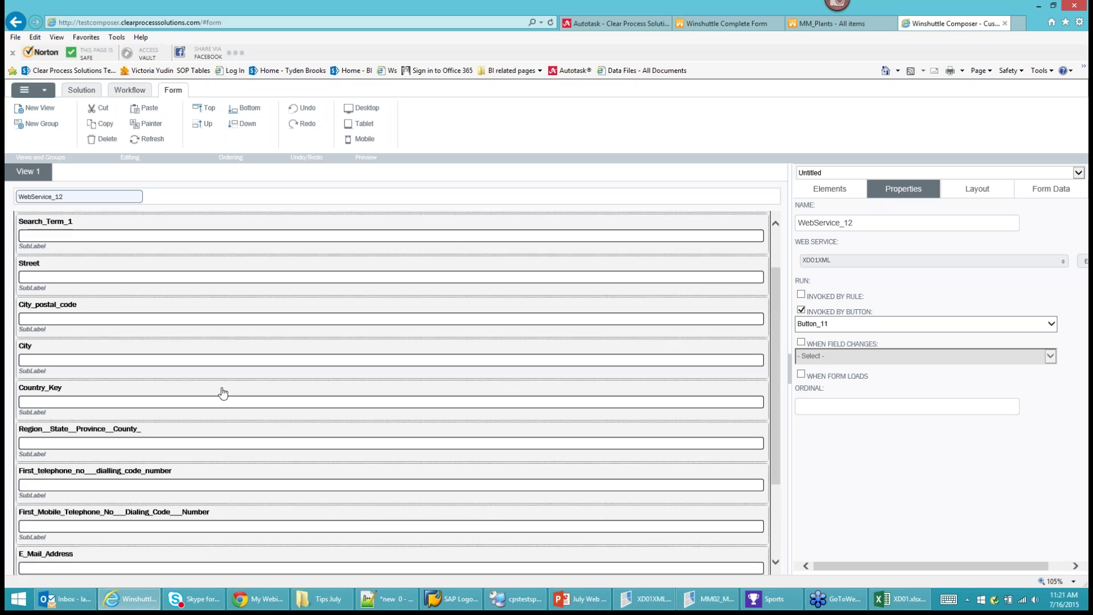
{"action": "left_click", "coordinate": [368, 226]}
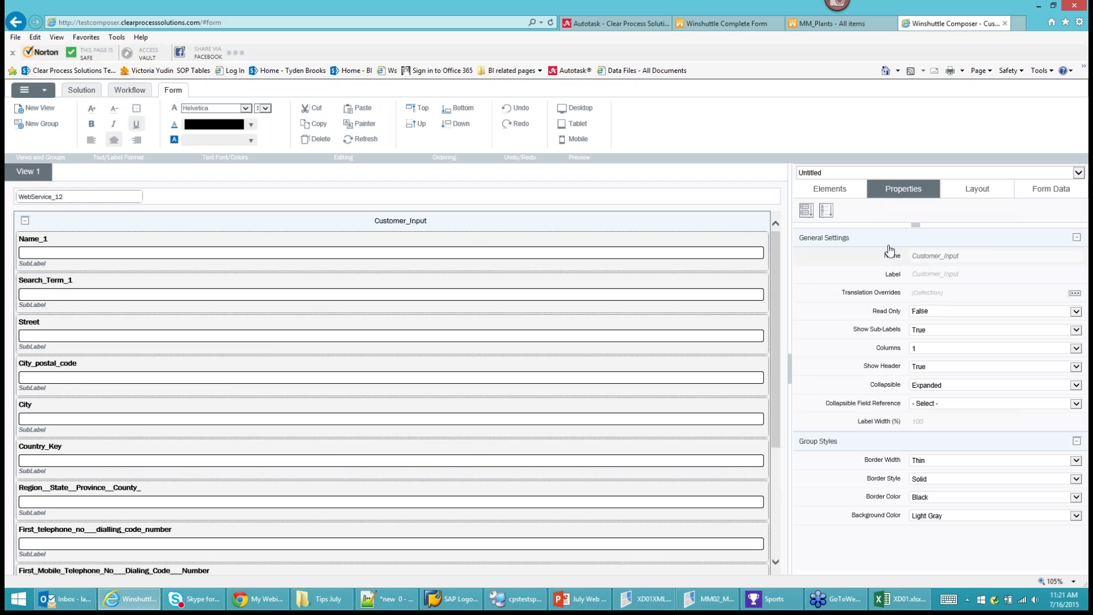
Lay out Customer_Input in four columns and relabel the Name_1 field as Name.
{"action": "left_click", "coordinate": [937, 350]}
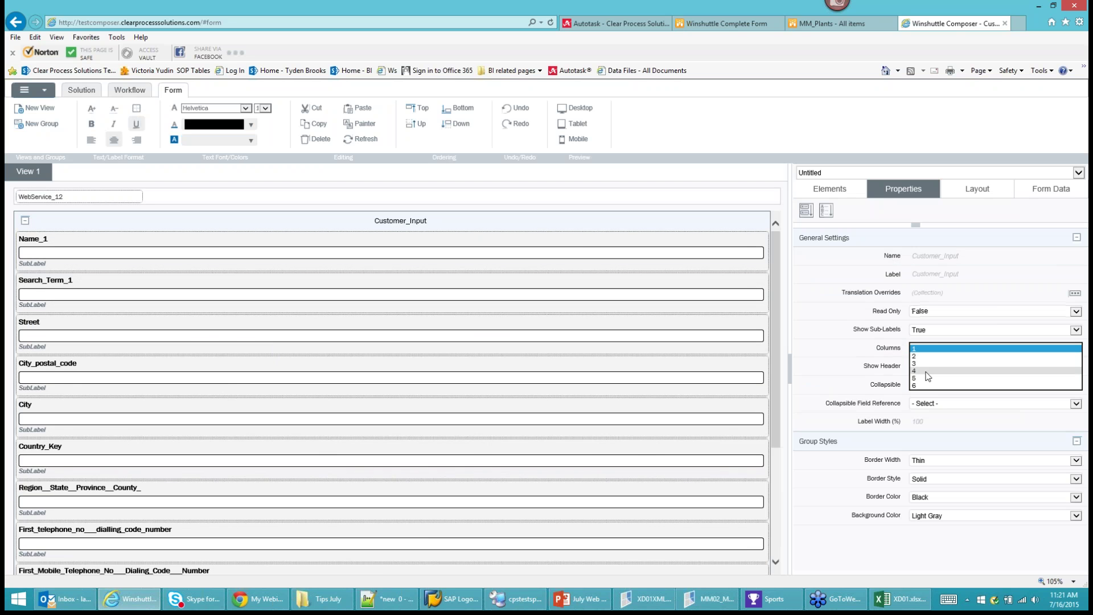
{"action": "left_click", "coordinate": [929, 373]}
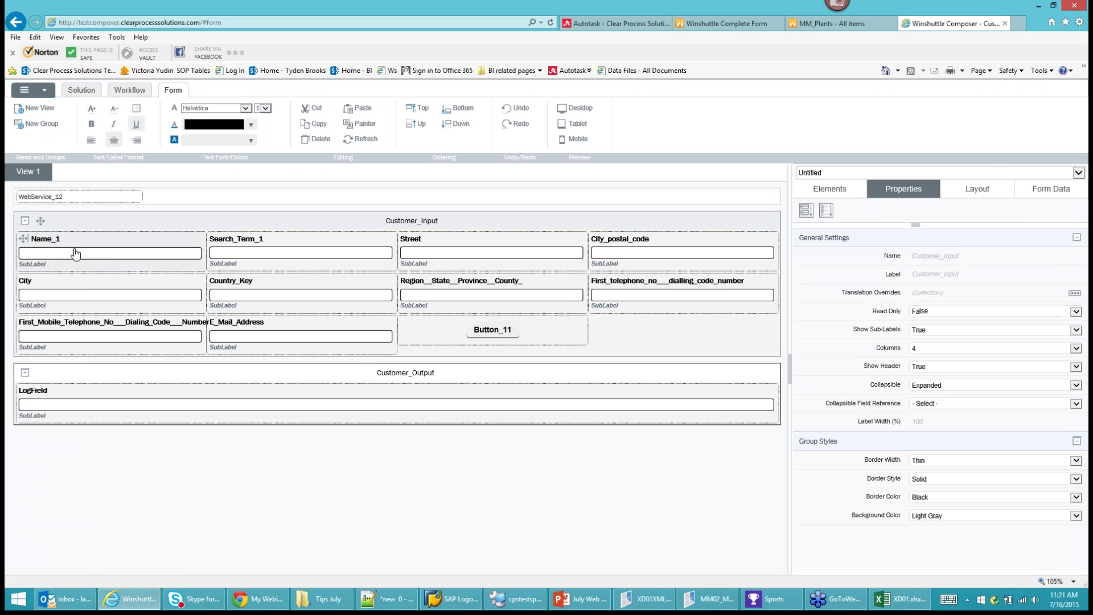
{"action": "left_click", "coordinate": [46, 239]}
{"action": "type", "text": "Nm"}
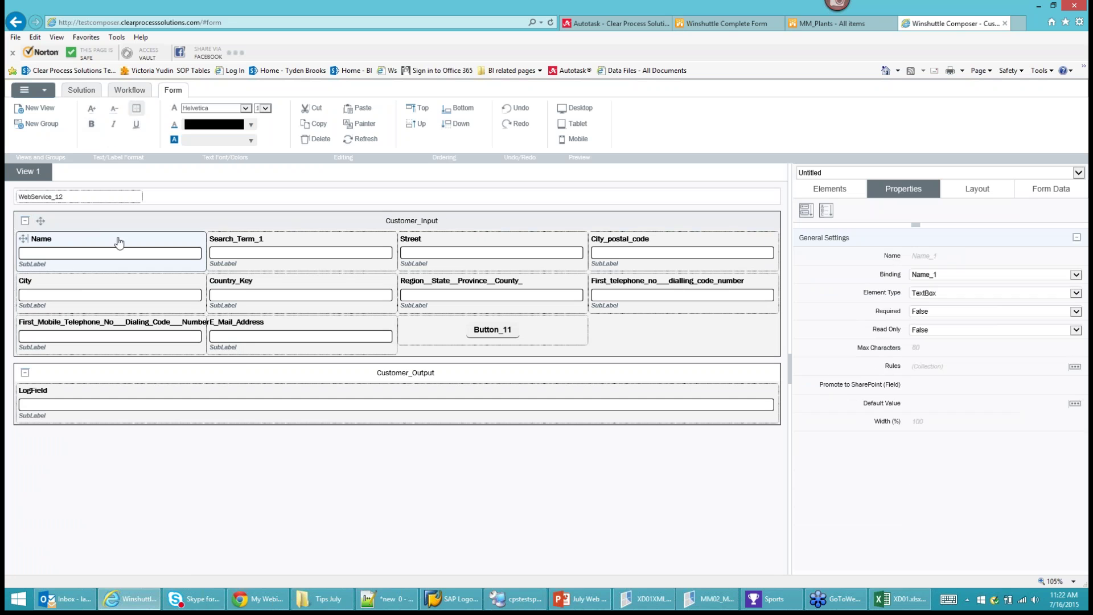
{"action": "left_click", "coordinate": [266, 242]}
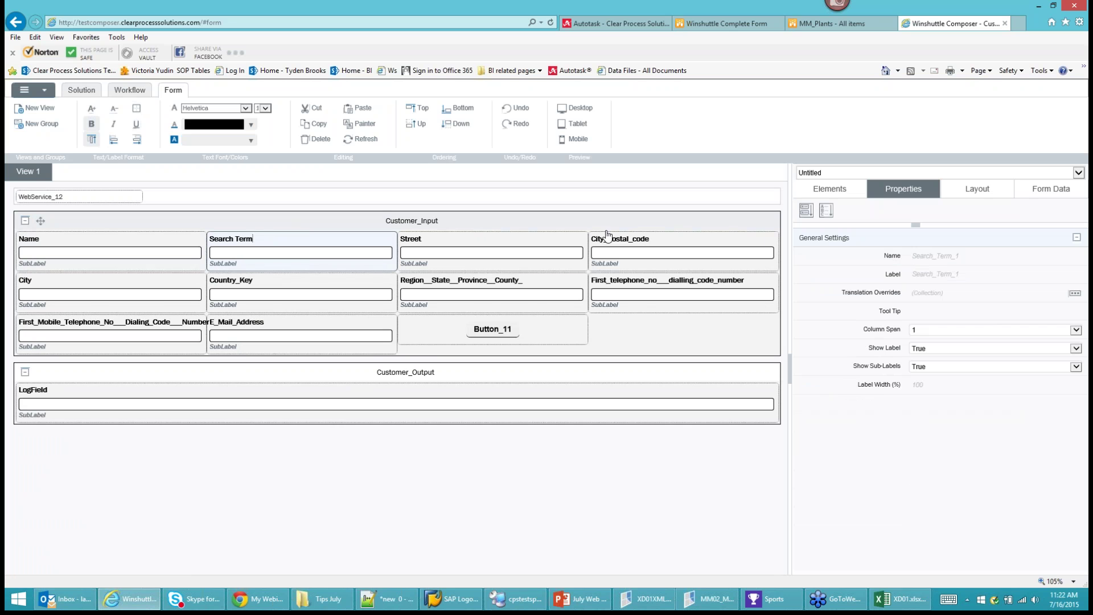
Change the City_postal_code label to 'Zip Code' and the region field's label to 'State'.
{"action": "left_click", "coordinate": [631, 241]}
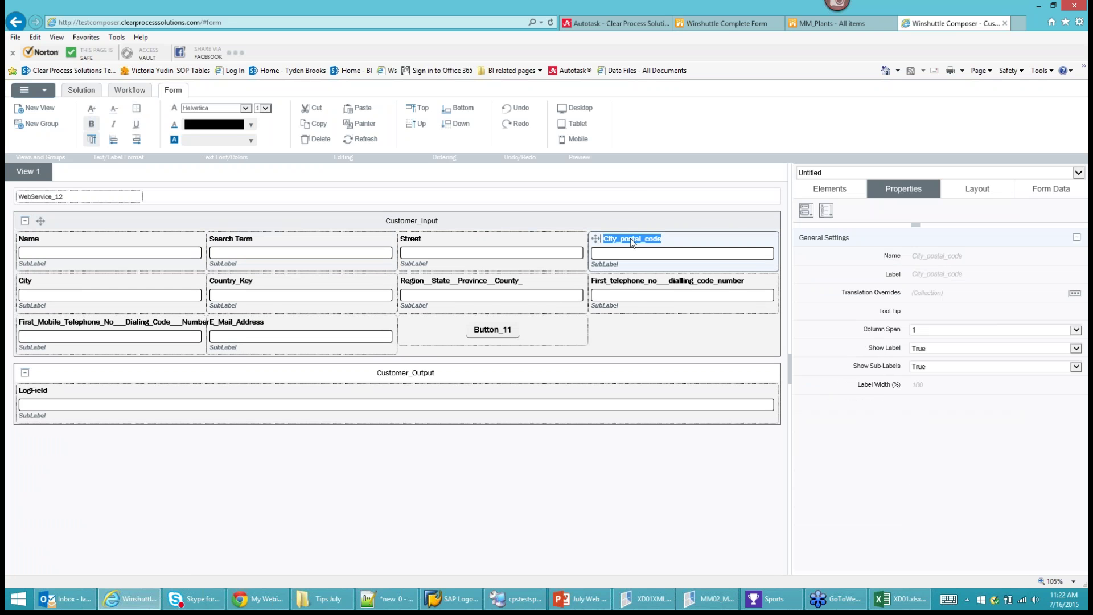
{"action": "type", "text": "Zip Code"}
{"action": "key", "text": "Return"}
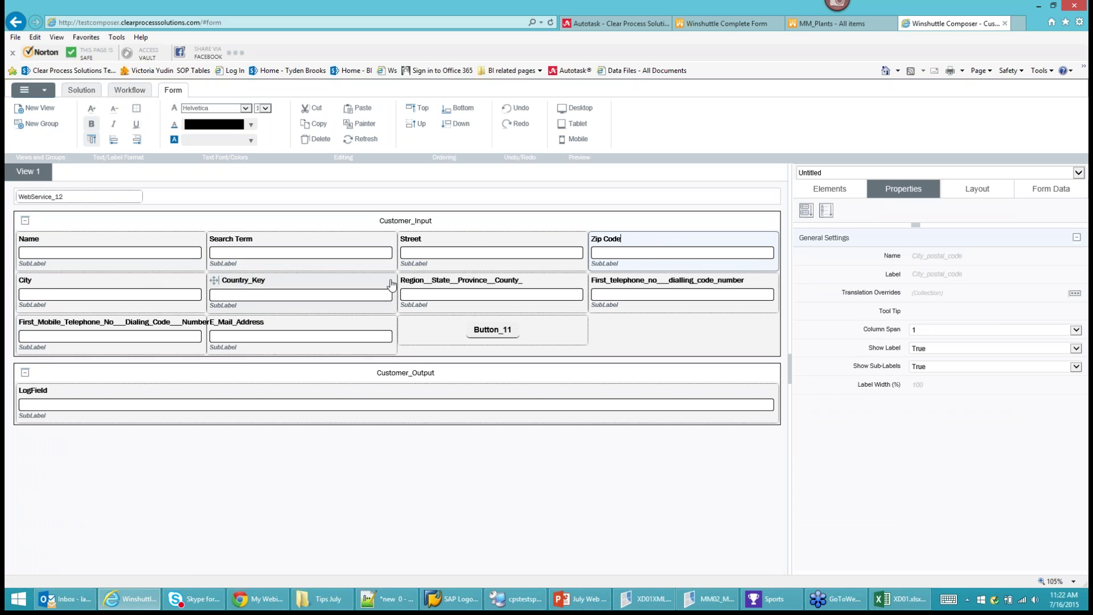
{"action": "left_click", "coordinate": [650, 246]}
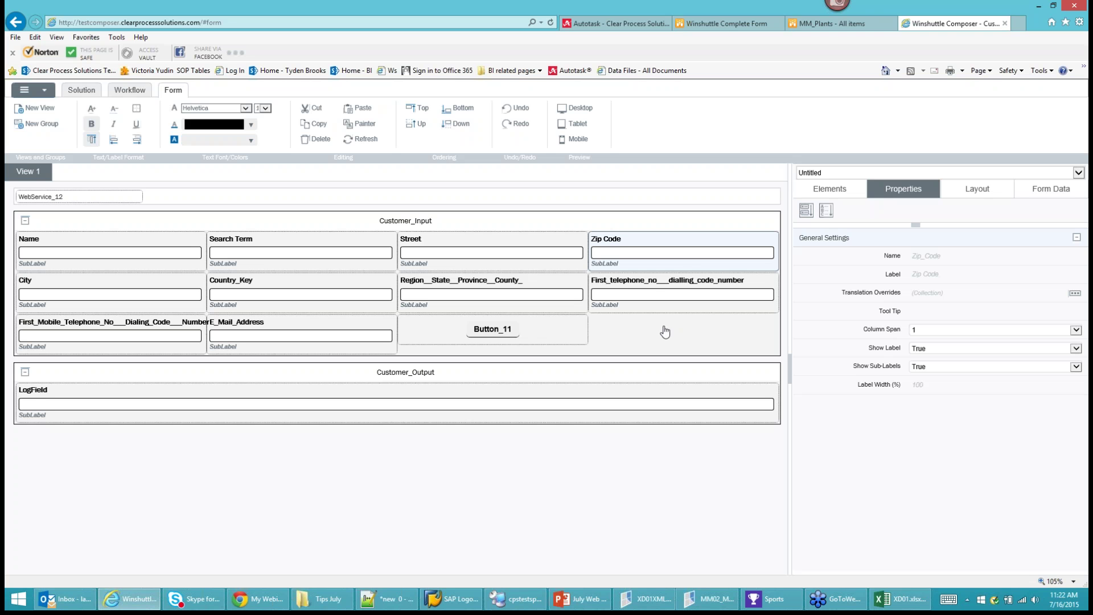
{"action": "left_click", "coordinate": [481, 281]}
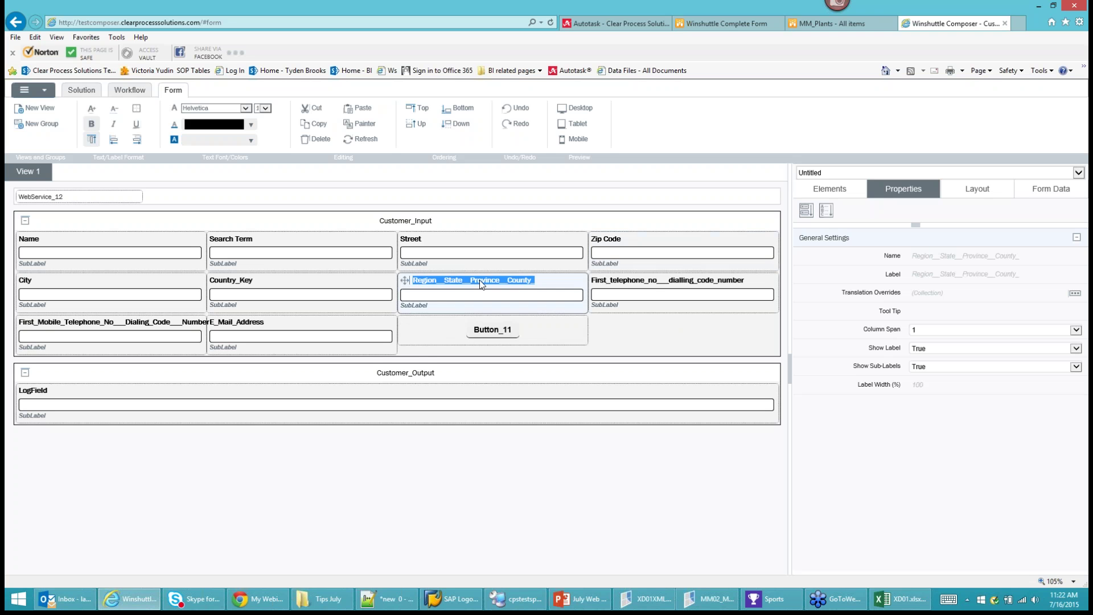
{"action": "type", "text": "State"}
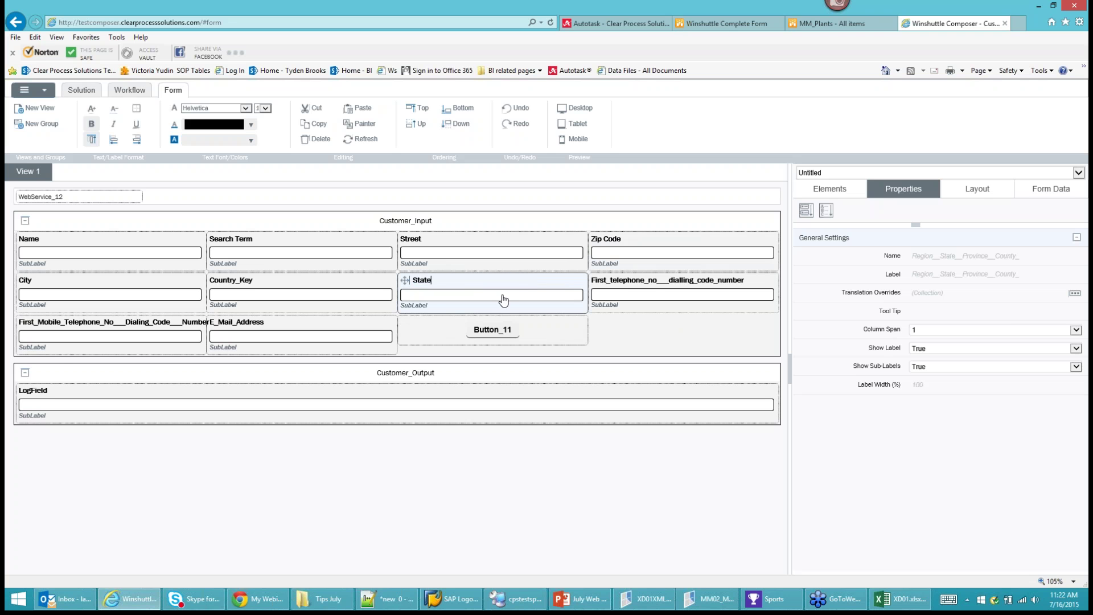
{"action": "left_click", "coordinate": [503, 298]}
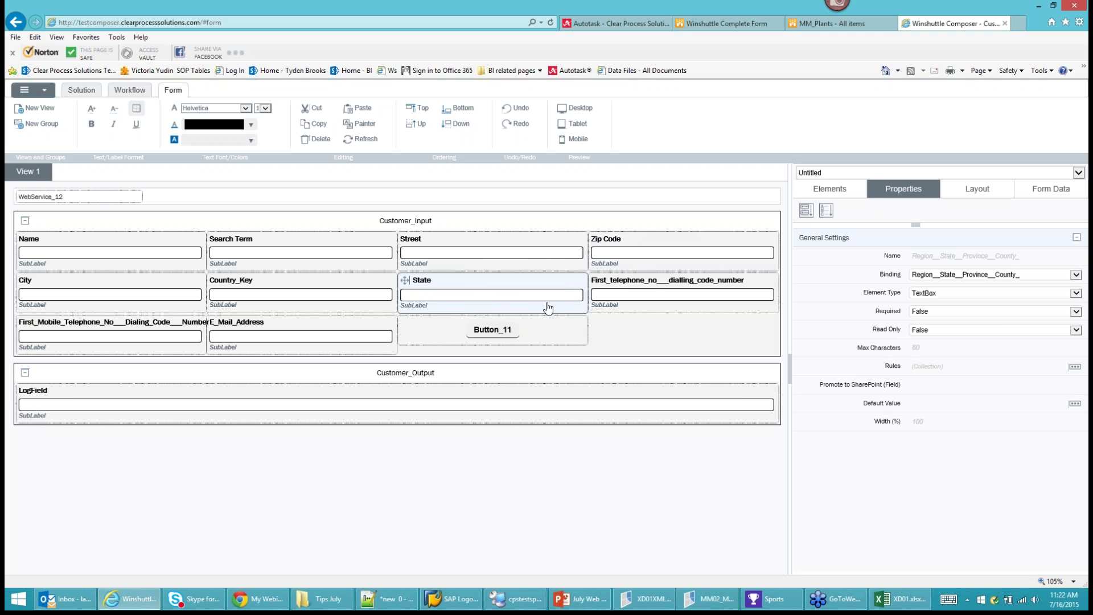
Make State a Dropdown fed by the States connection: label field State, value field Abbreviation.
{"action": "left_click", "coordinate": [960, 299]}
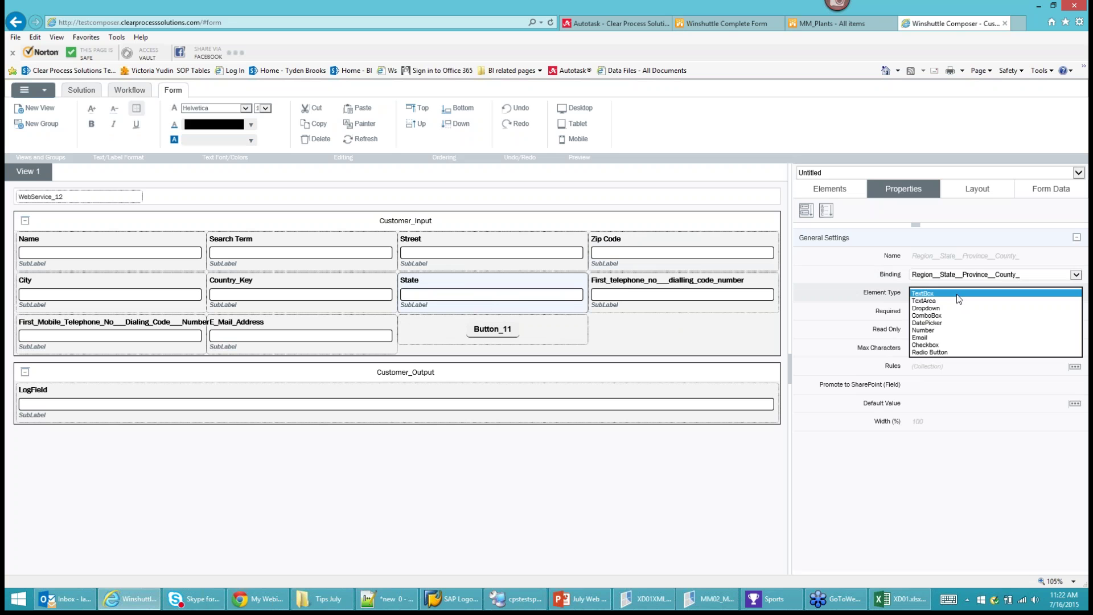
{"action": "left_click", "coordinate": [945, 302]}
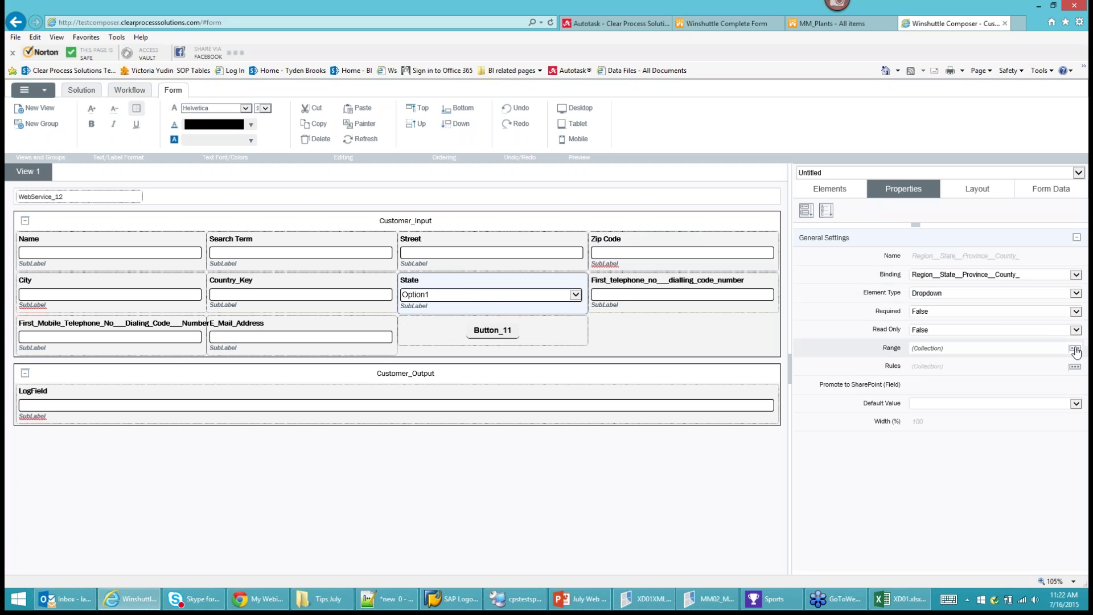
{"action": "left_click", "coordinate": [1075, 349]}
{"action": "left_click", "coordinate": [510, 217]}
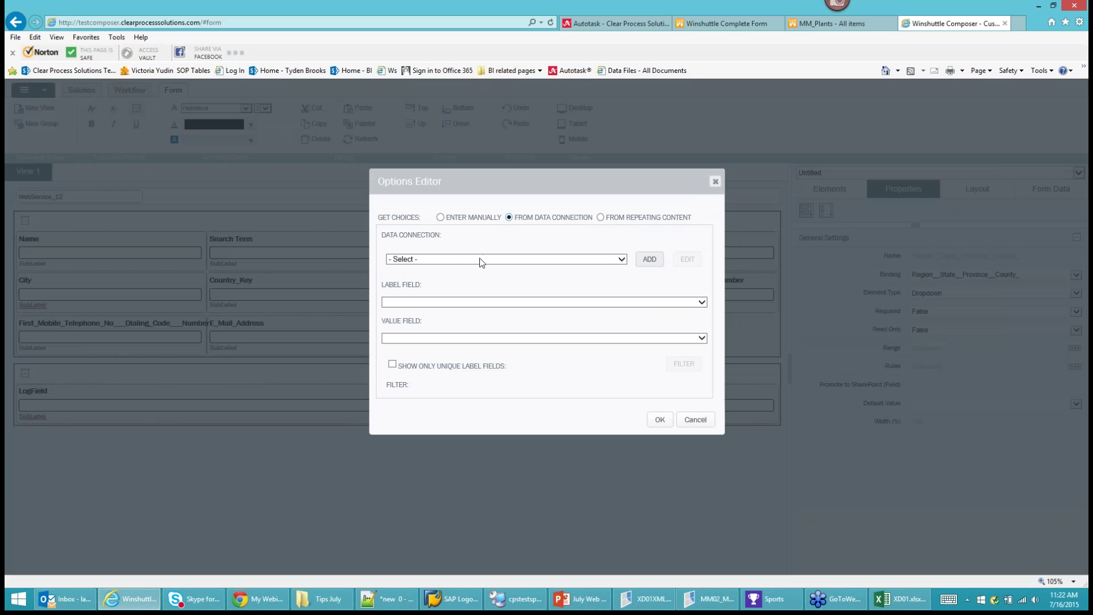
{"action": "left_click", "coordinate": [480, 258]}
{"action": "left_click", "coordinate": [422, 268]}
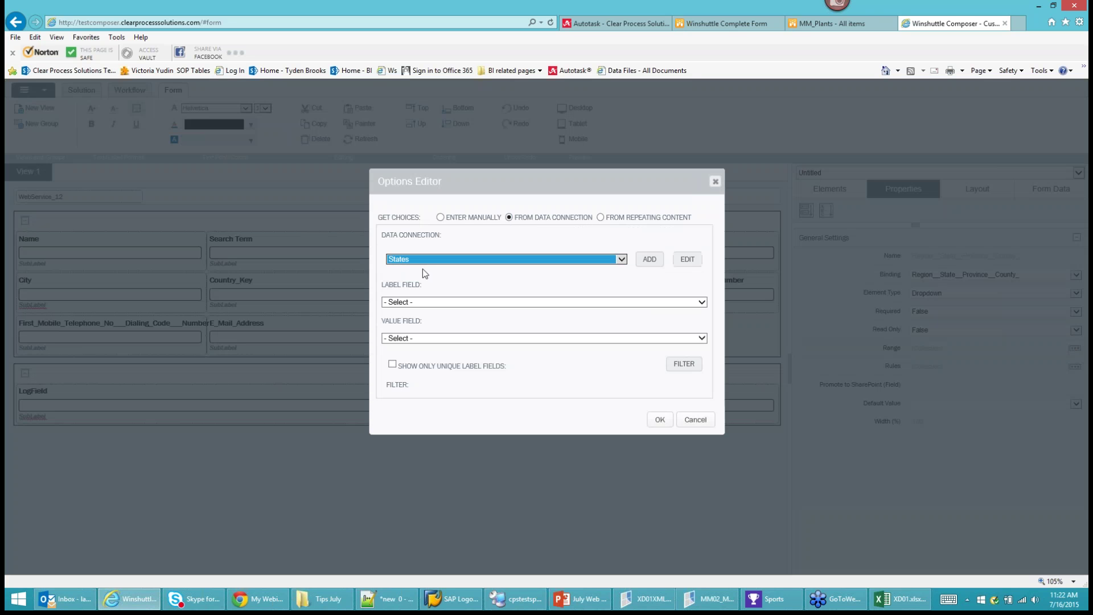
{"action": "left_click", "coordinate": [419, 302]}
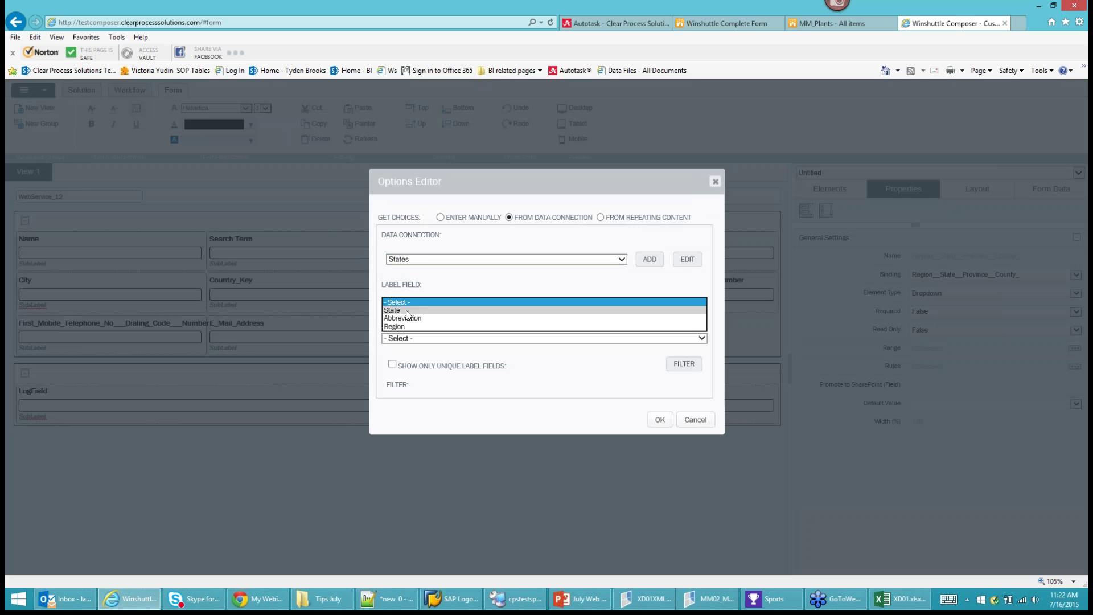
{"action": "left_click", "coordinate": [408, 311]}
{"action": "left_click", "coordinate": [402, 339]}
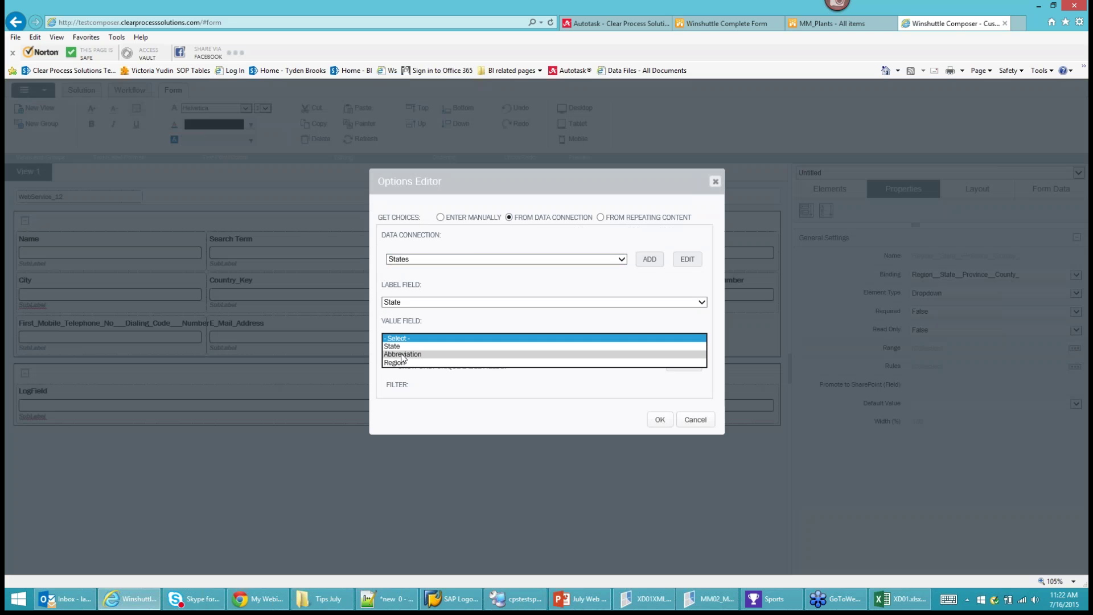
{"action": "left_click", "coordinate": [403, 355]}
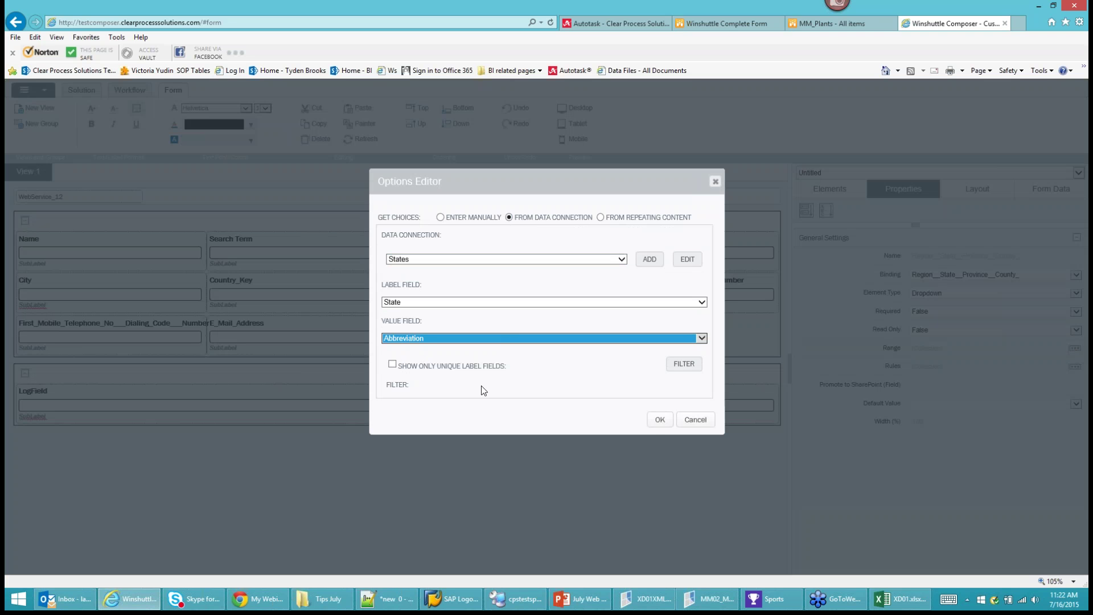
{"action": "left_click", "coordinate": [660, 420]}
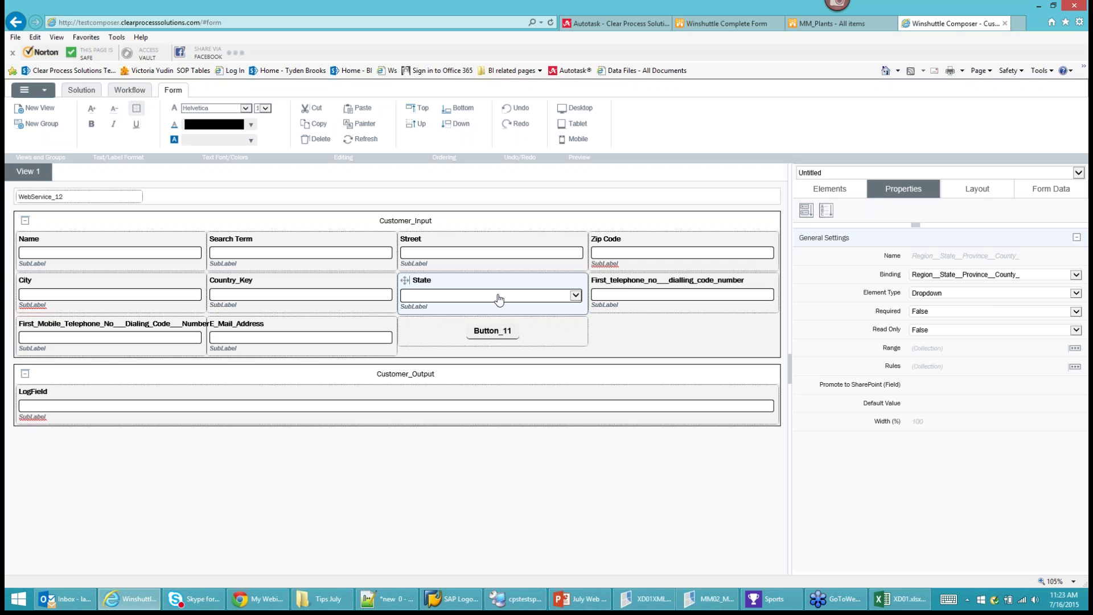
{"action": "left_click", "coordinate": [818, 191]}
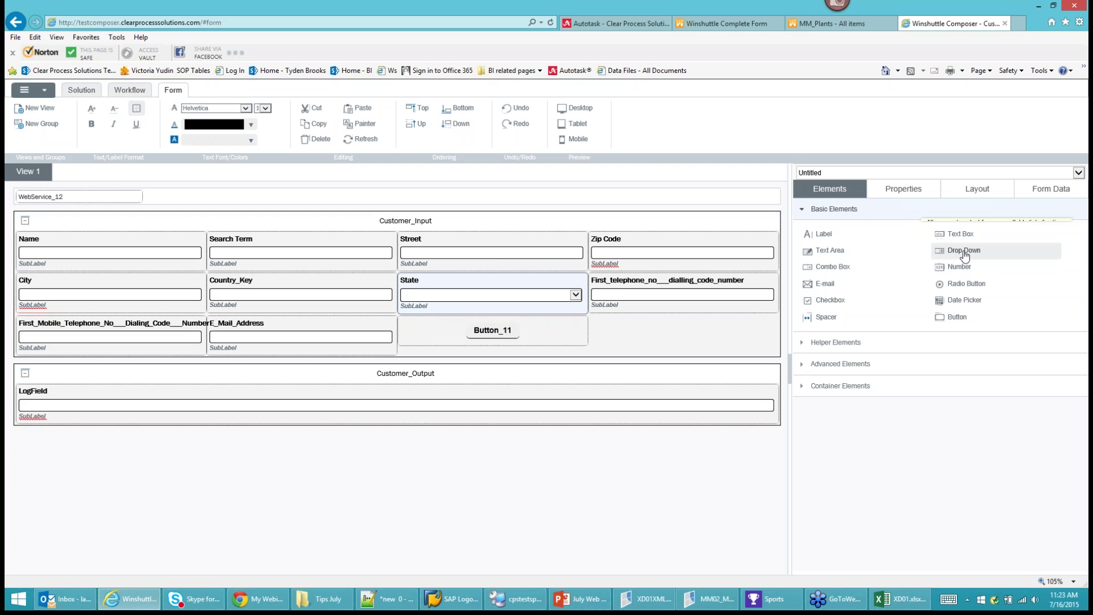
Add a Drop Down element to the empty form slot and label it 'Region'.
{"action": "double_click", "coordinate": [963, 250]}
{"action": "double_click", "coordinate": [647, 323]}
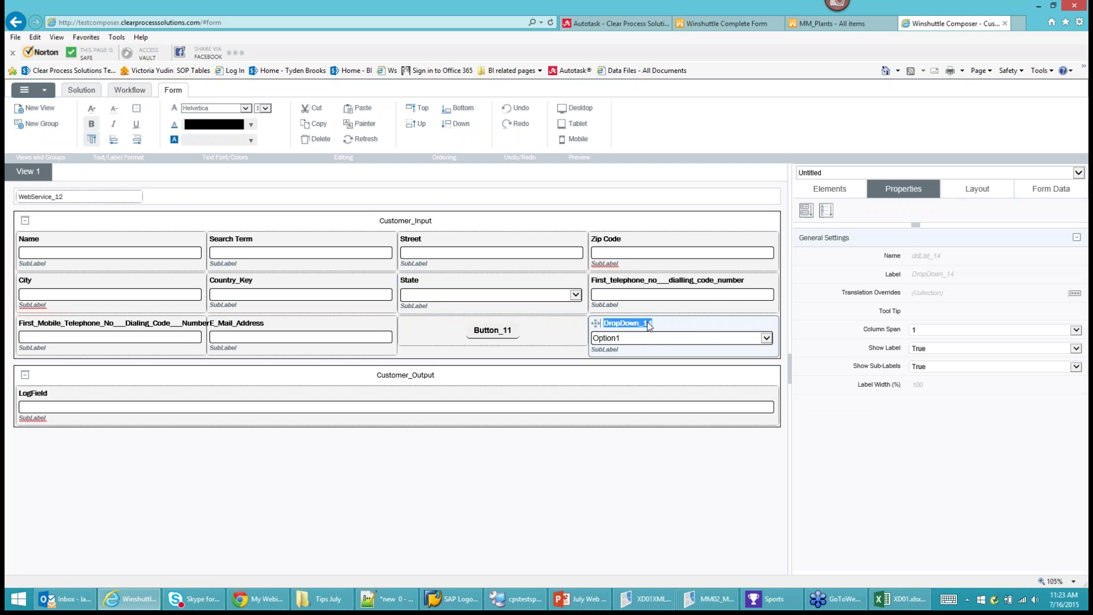
{"action": "type", "text": "Region"}
{"action": "left_click", "coordinate": [658, 342]}
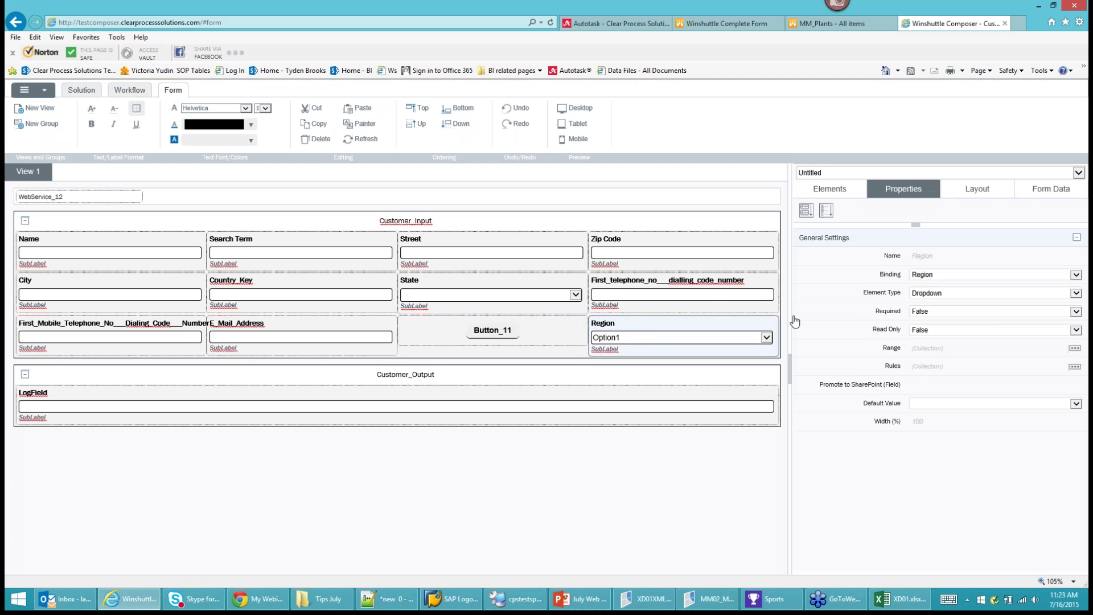
Fill the Region dropdown from the States connection, Region as label and value, unique labels only.
{"action": "left_click", "coordinate": [1075, 348]}
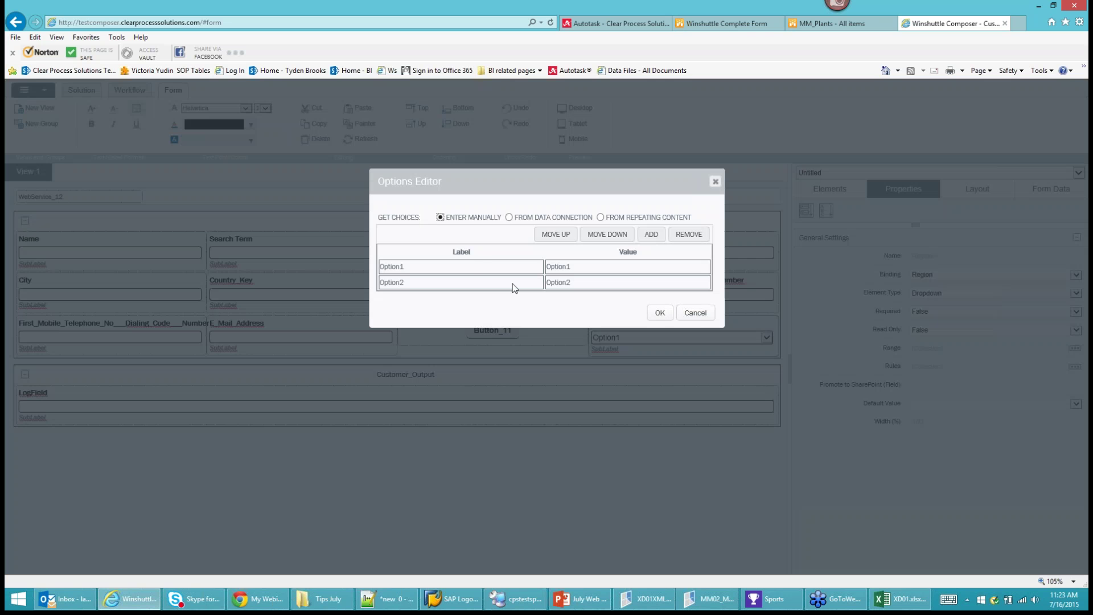
{"action": "left_click", "coordinate": [510, 218]}
{"action": "left_click", "coordinate": [478, 259]}
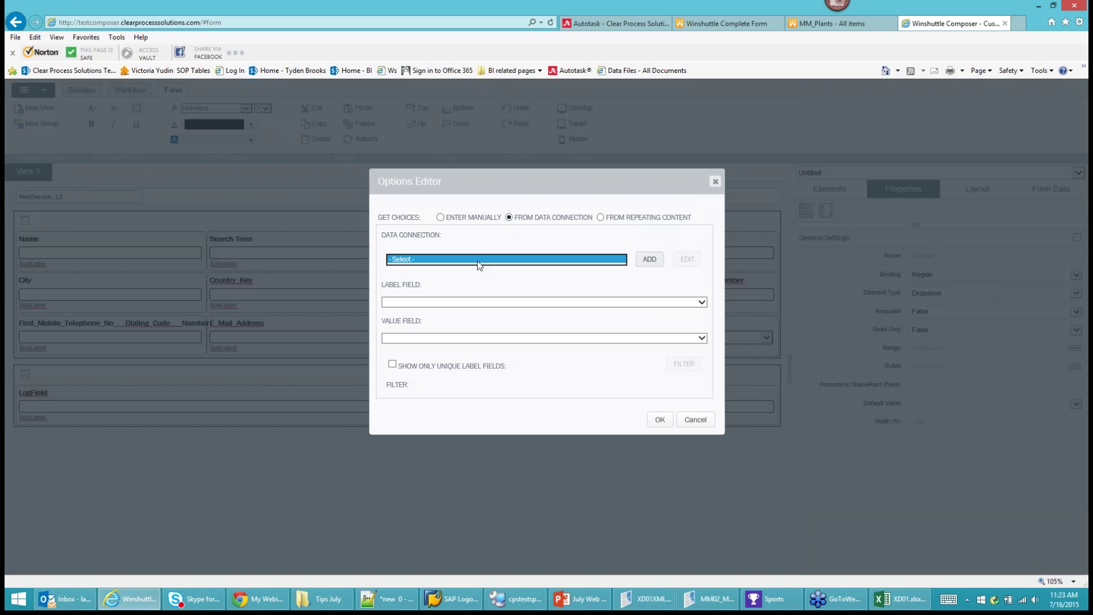
{"action": "left_click", "coordinate": [433, 266]}
{"action": "left_click", "coordinate": [402, 302]}
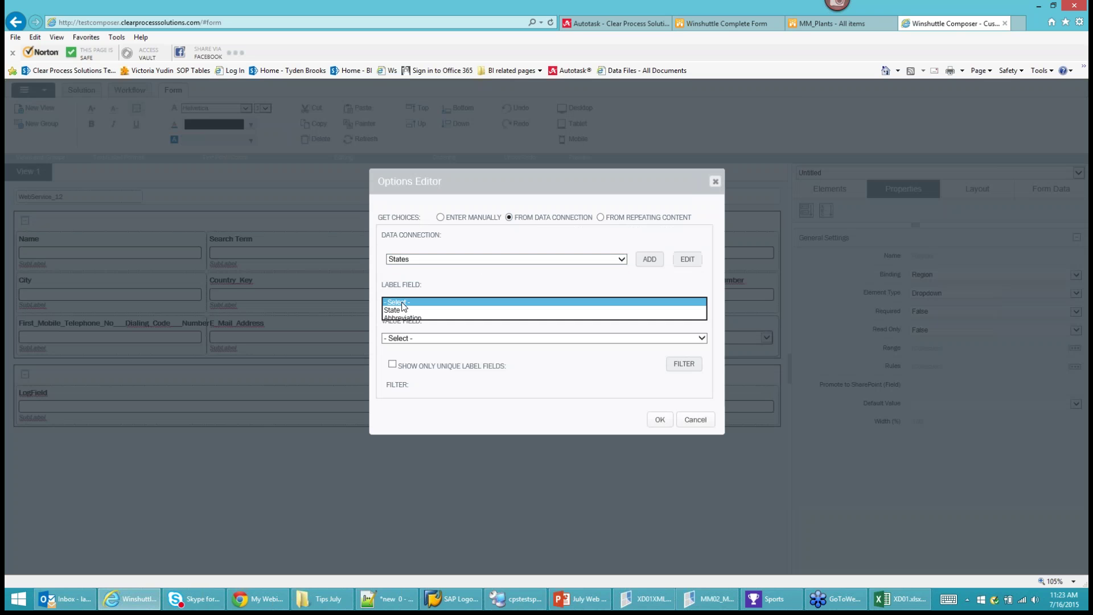
{"action": "left_click", "coordinate": [402, 327]}
{"action": "left_click", "coordinate": [427, 339]}
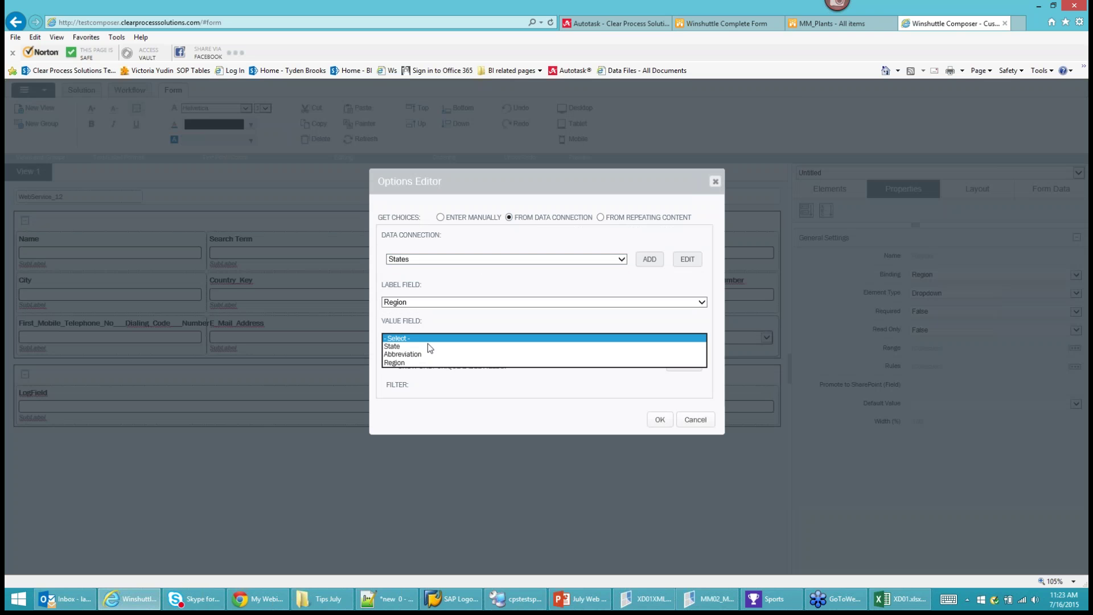
{"action": "left_click", "coordinate": [399, 363]}
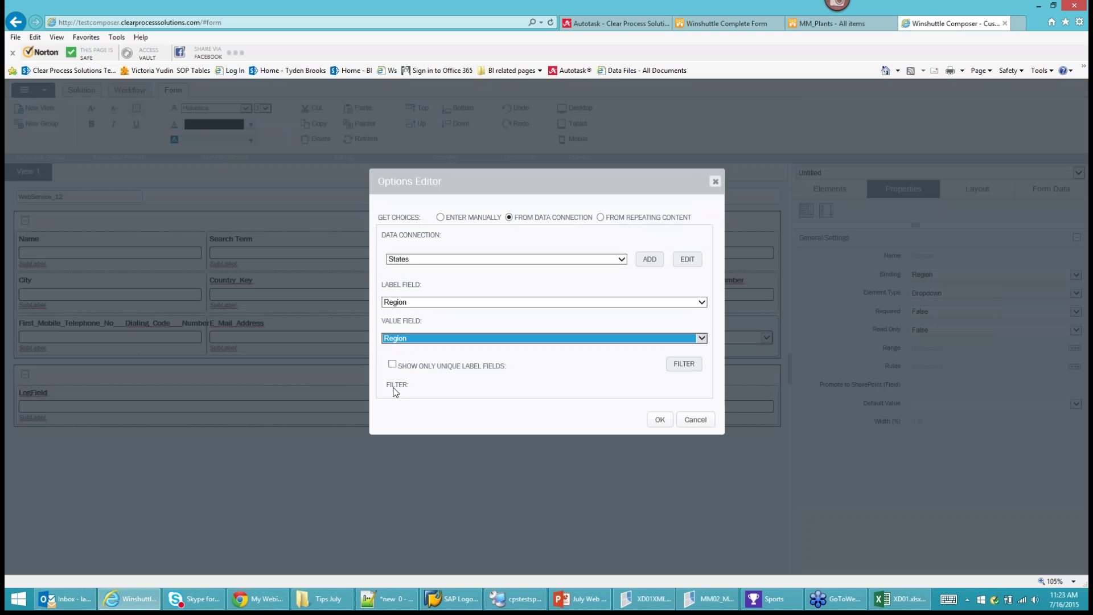
{"action": "left_click", "coordinate": [392, 364]}
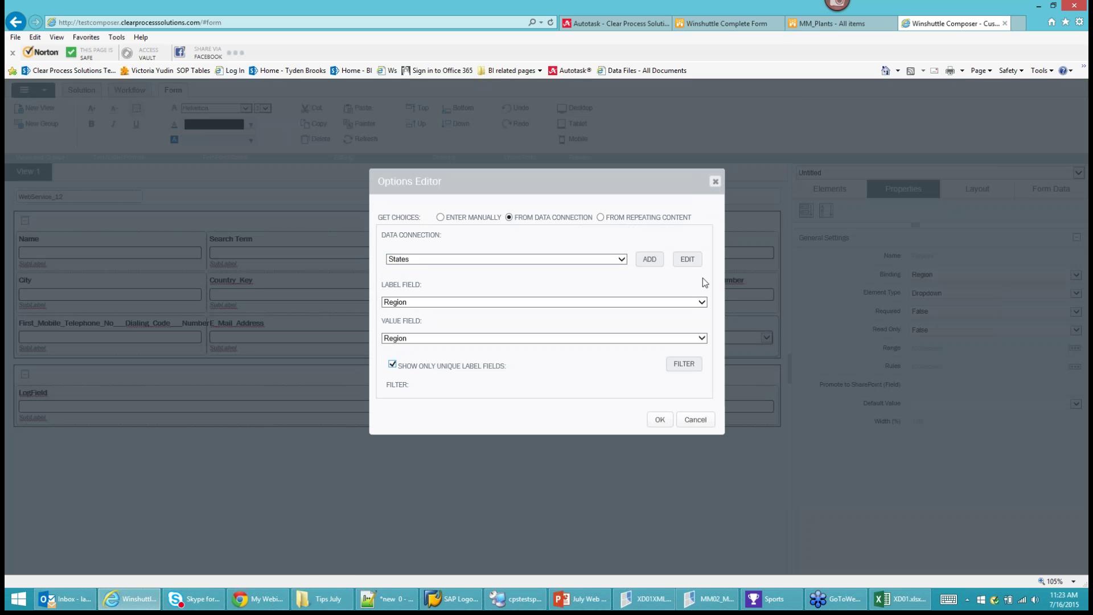
Go to the SharePoint site and open the States list from the left navigation.
{"action": "left_click", "coordinate": [818, 24]}
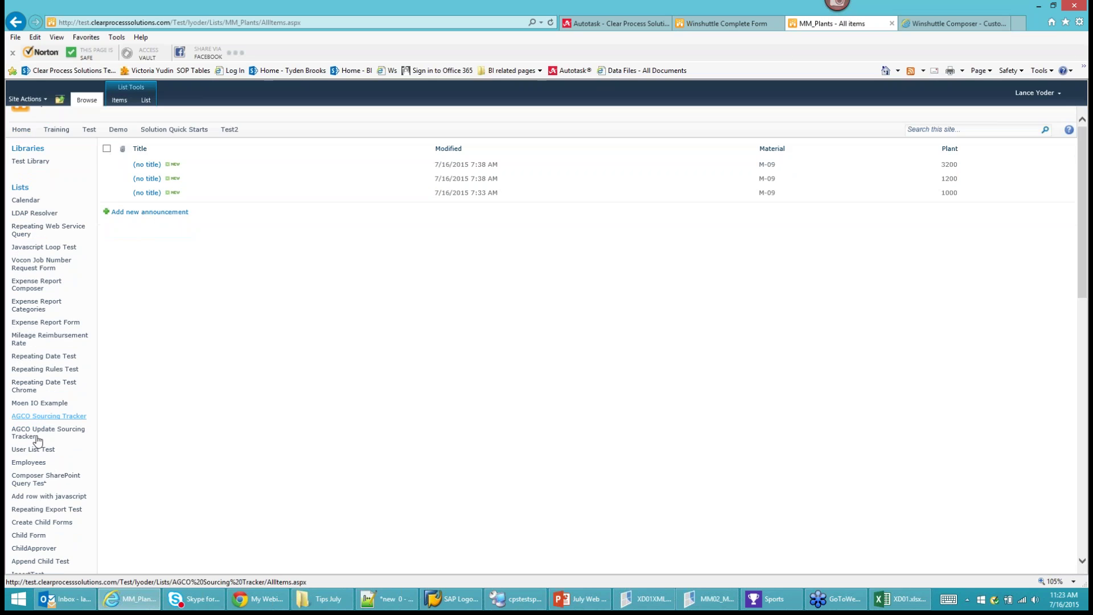
{"action": "scroll", "coordinate": [37, 440], "scroll_direction": "down", "scroll_amount": 10}
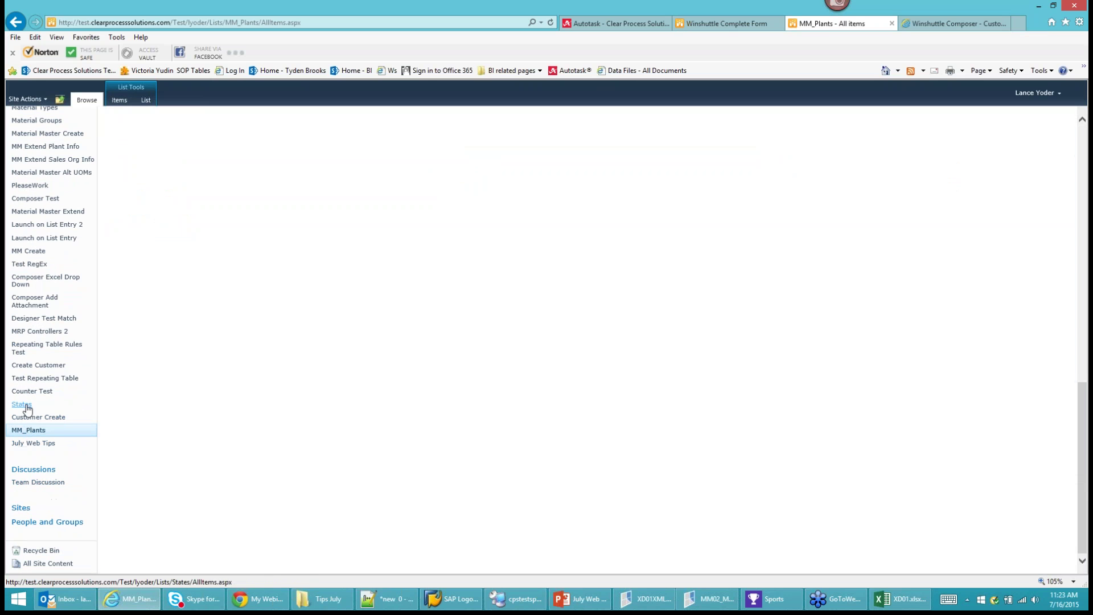
{"action": "left_click", "coordinate": [26, 406]}
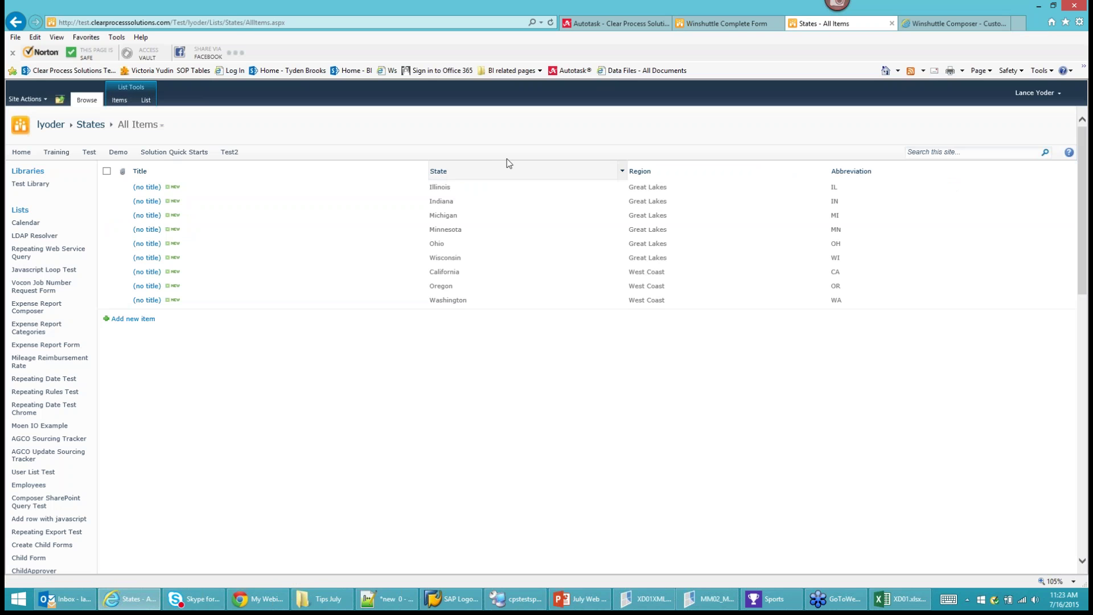
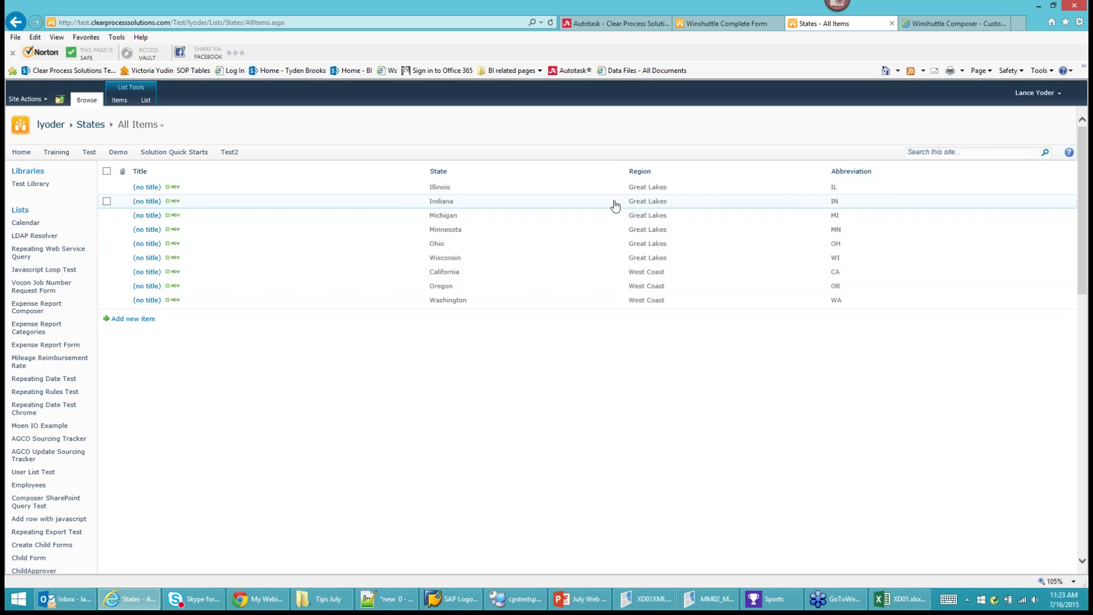
Switch back to the Winshuttle Composer browser tab with the Options Editor.
{"action": "left_click", "coordinate": [962, 23]}
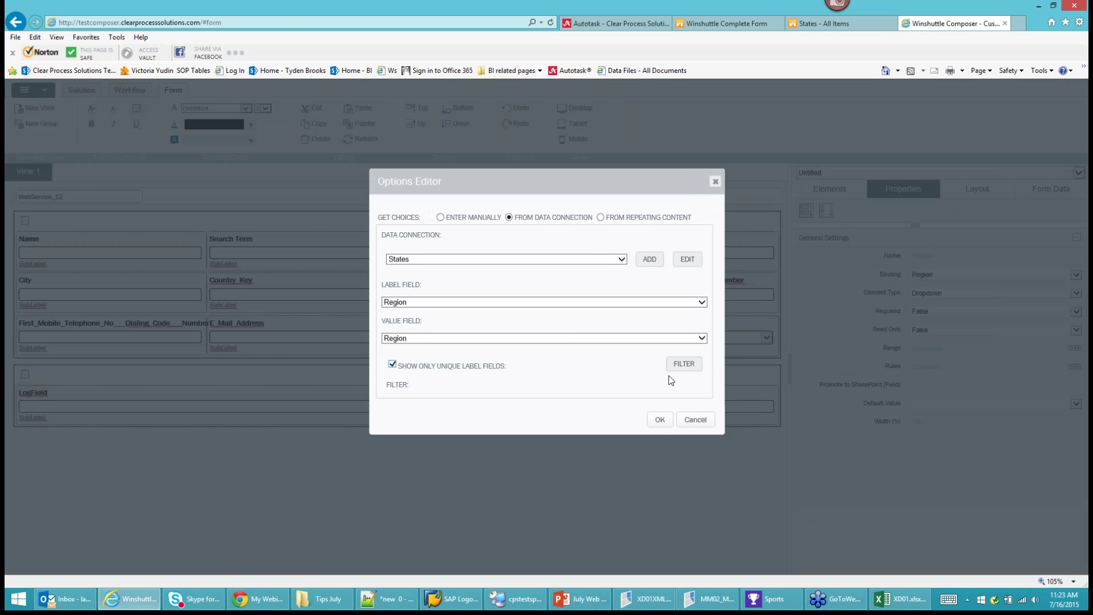
Confirm the Region dropdown options and drag the dropdown into the cell before State.
{"action": "left_click", "coordinate": [660, 422]}
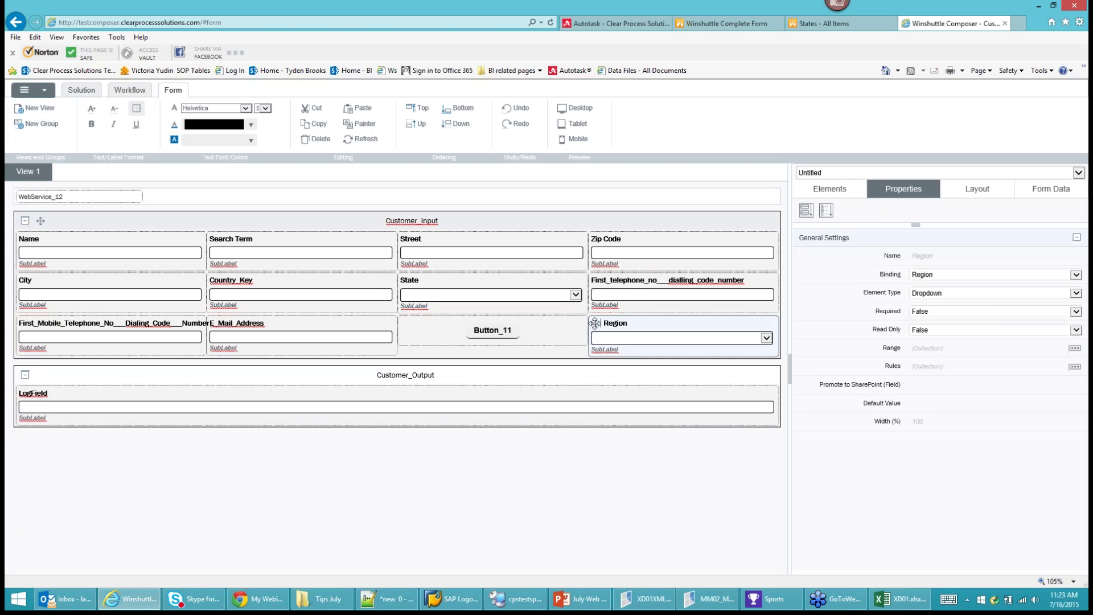
{"action": "left_click_drag", "start_coordinate": [595, 323], "coordinate": [408, 282]}
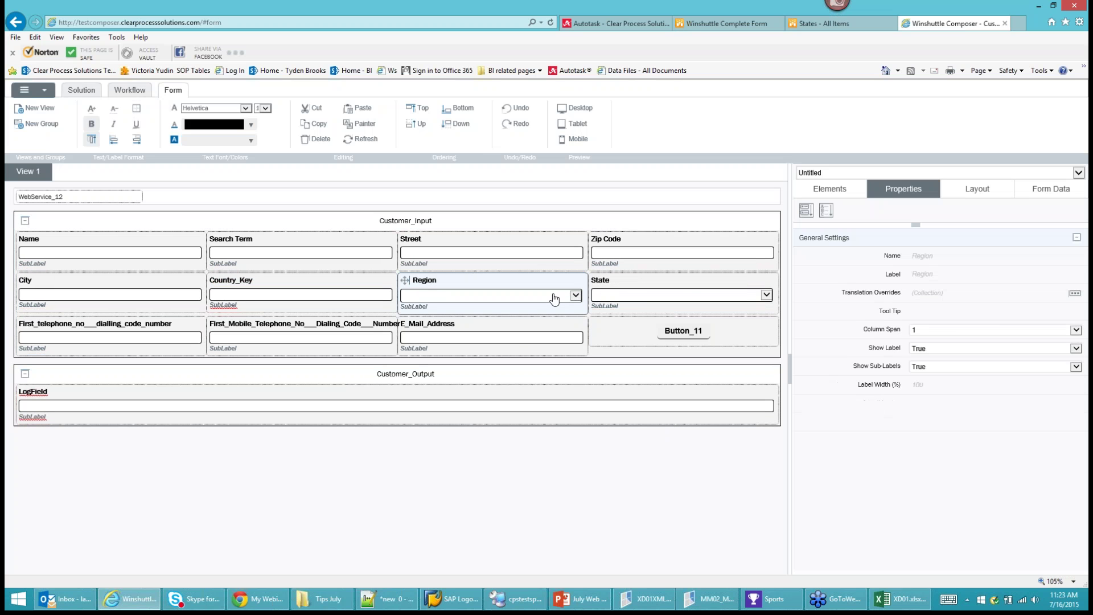
Give the State dropdown State labels and Abbreviation values, filtered where Region Is Equal To.
{"action": "left_click", "coordinate": [645, 300]}
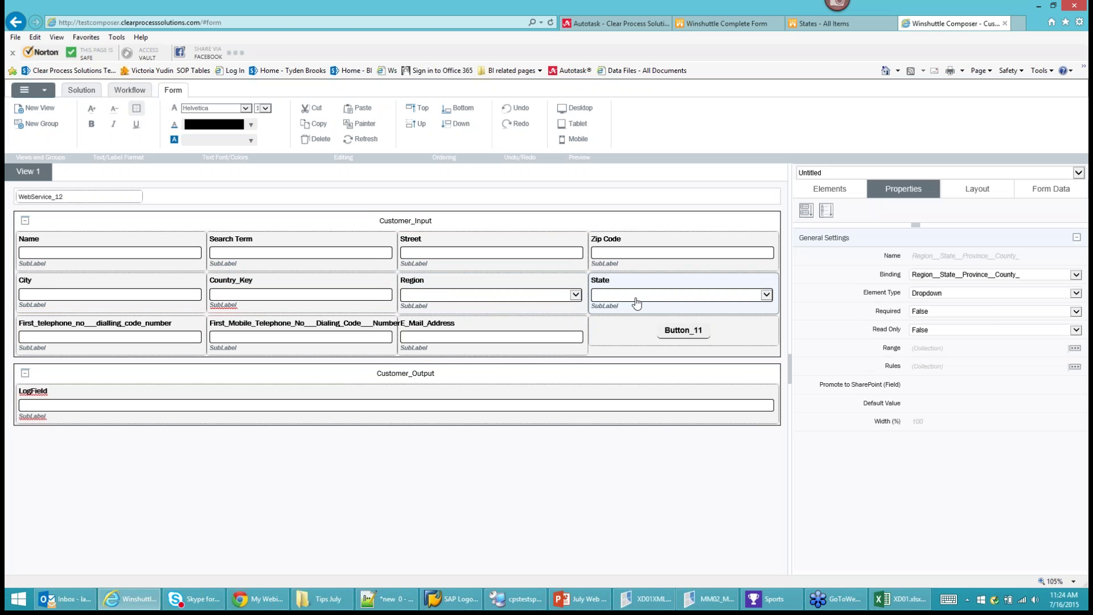
{"action": "left_click", "coordinate": [1075, 348]}
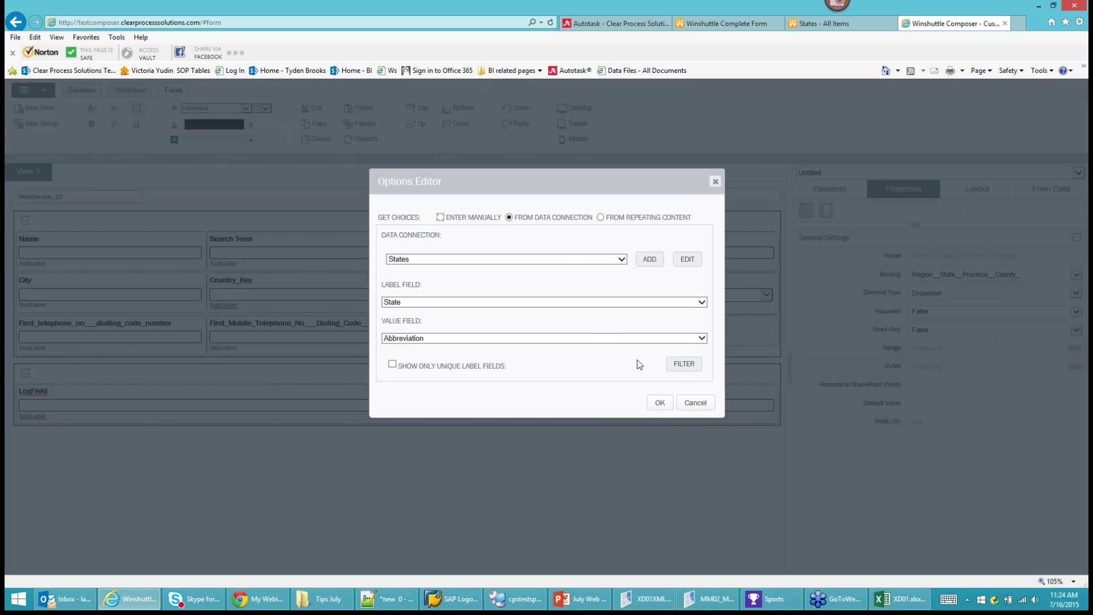
{"action": "left_click", "coordinate": [684, 364]}
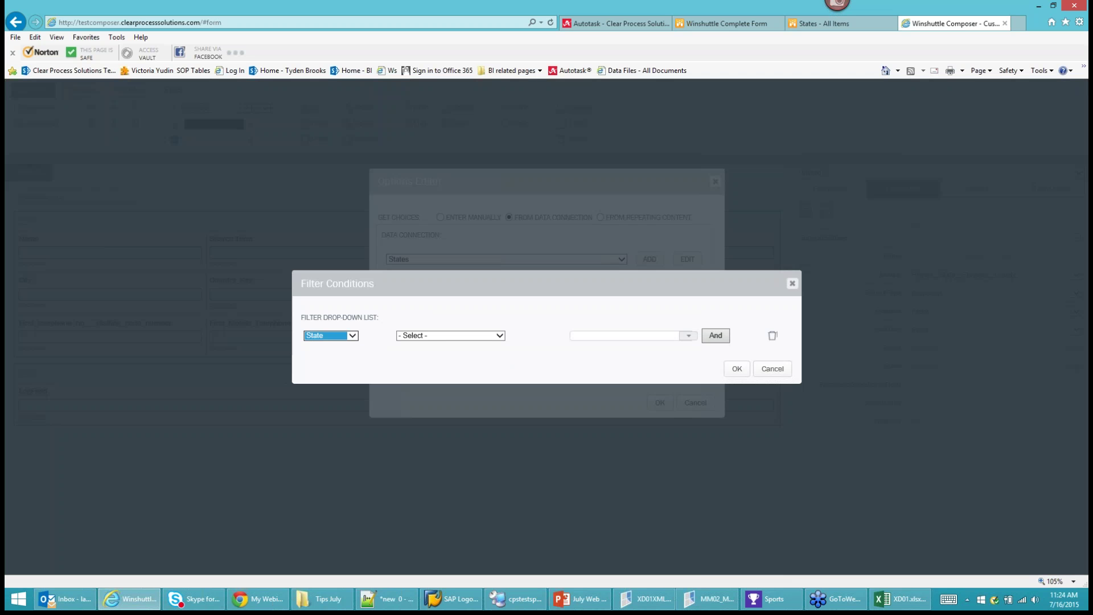
{"action": "left_click", "coordinate": [335, 339]}
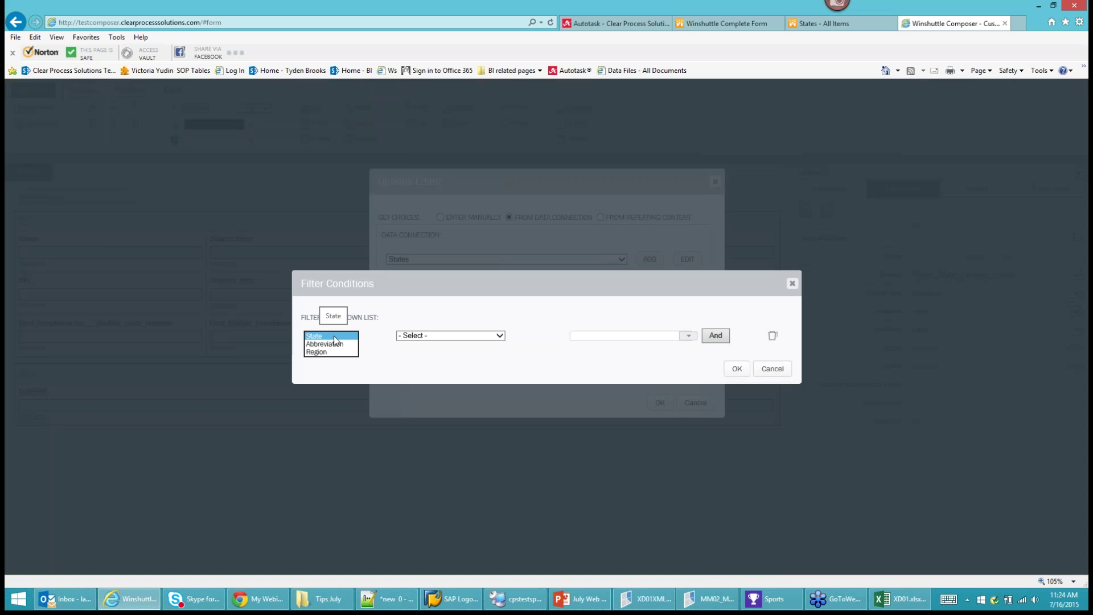
{"action": "left_click", "coordinate": [317, 351]}
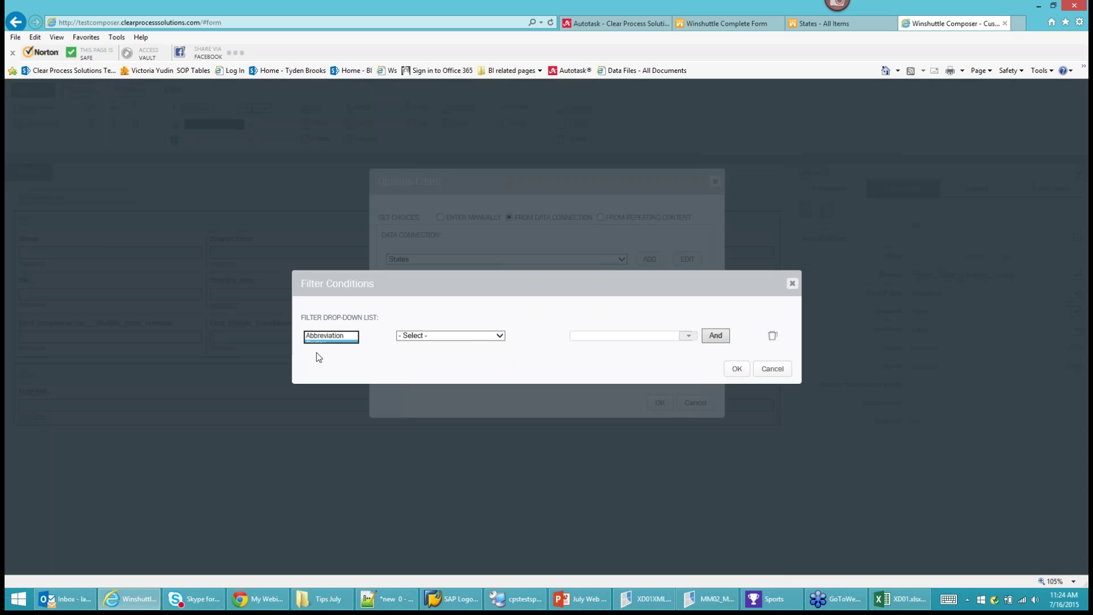
{"action": "left_click", "coordinate": [470, 337]}
{"action": "left_click", "coordinate": [470, 344]}
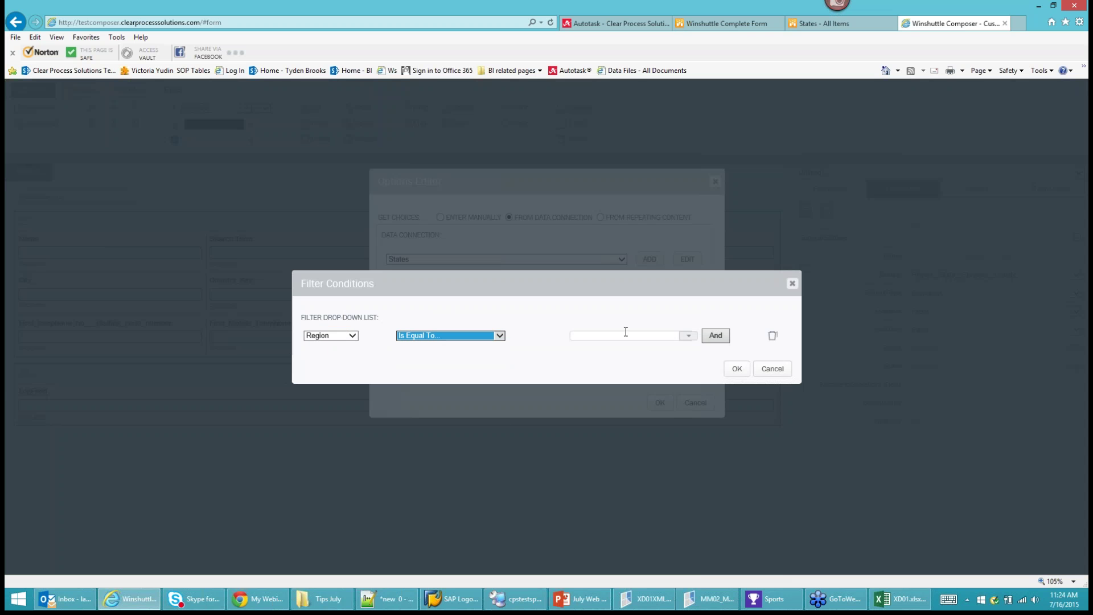
Compare the filter against the form's Region field and confirm the State dropdown settings.
{"action": "left_click", "coordinate": [689, 337]}
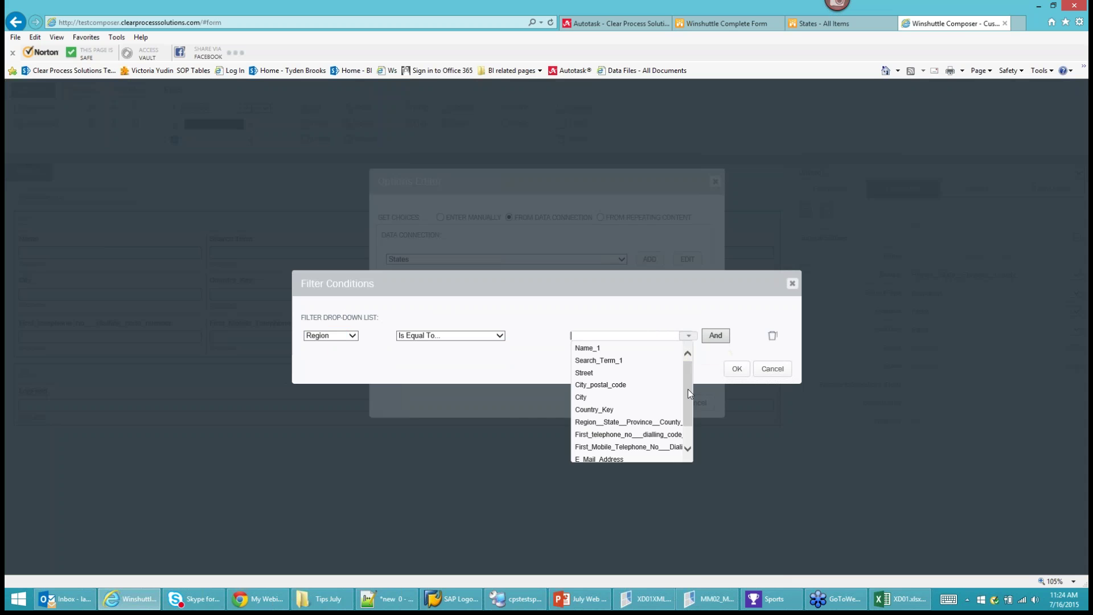
{"action": "left_click", "coordinate": [688, 389]}
{"action": "left_click", "coordinate": [689, 336]}
{"action": "scroll", "coordinate": [631, 404], "scroll_direction": "down", "scroll_amount": 1}
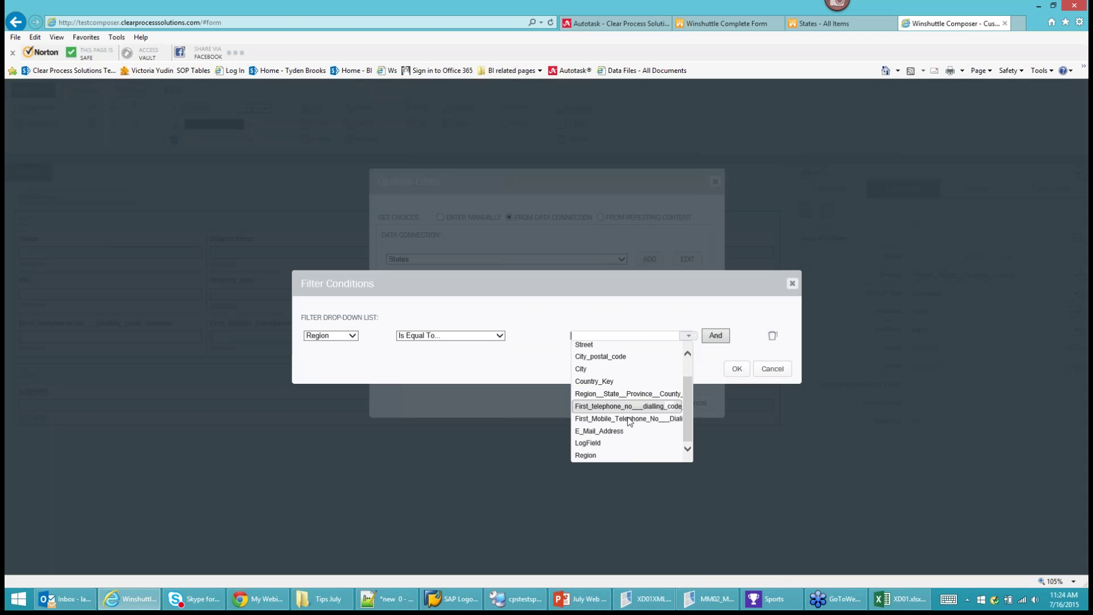
{"action": "left_click", "coordinate": [586, 455]}
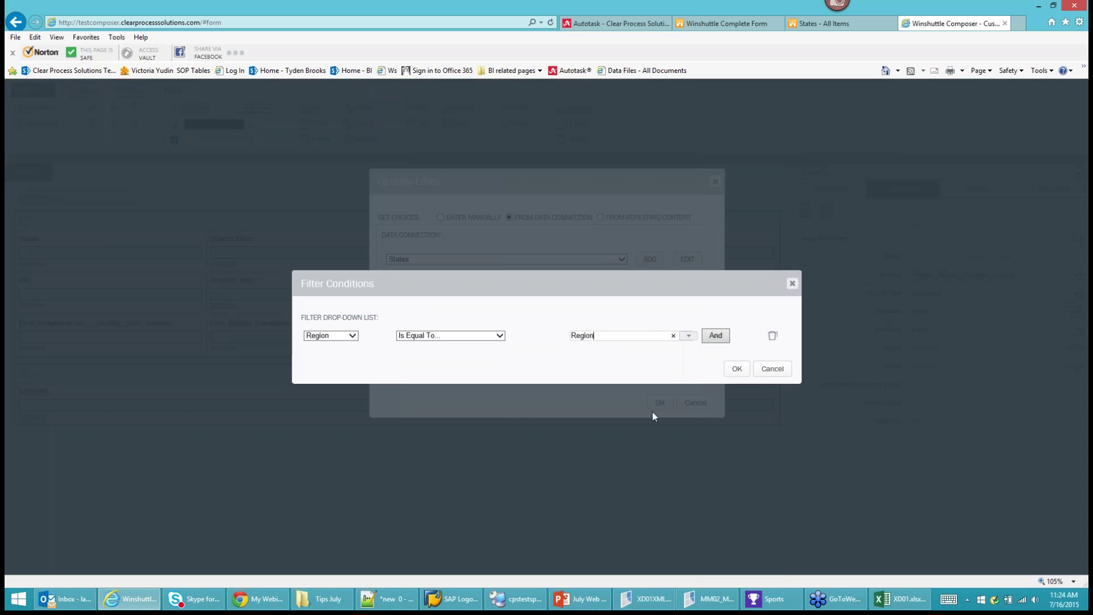
{"action": "left_click", "coordinate": [738, 370]}
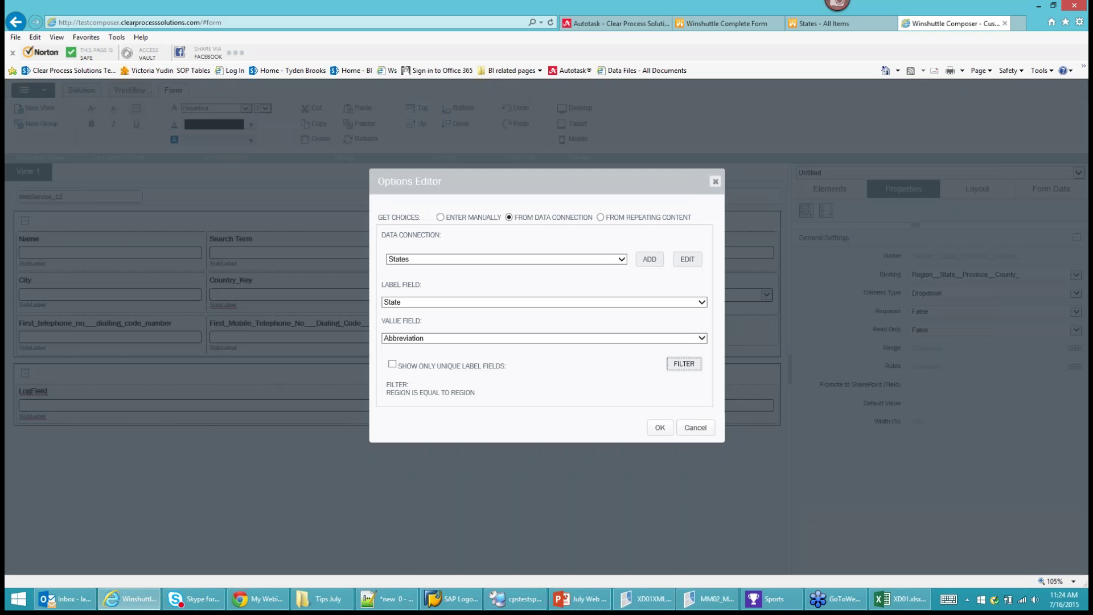
{"action": "left_click", "coordinate": [656, 431]}
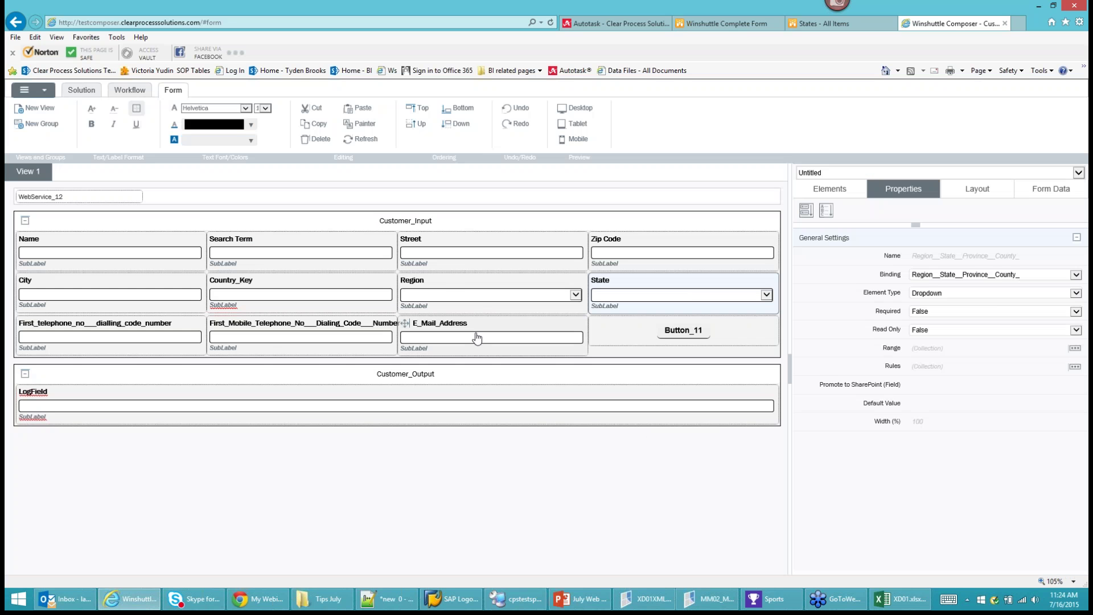
{"action": "left_click", "coordinate": [485, 305]}
Add a custom rule of type Actions to the Region field.
{"action": "right_click", "coordinate": [487, 300]}
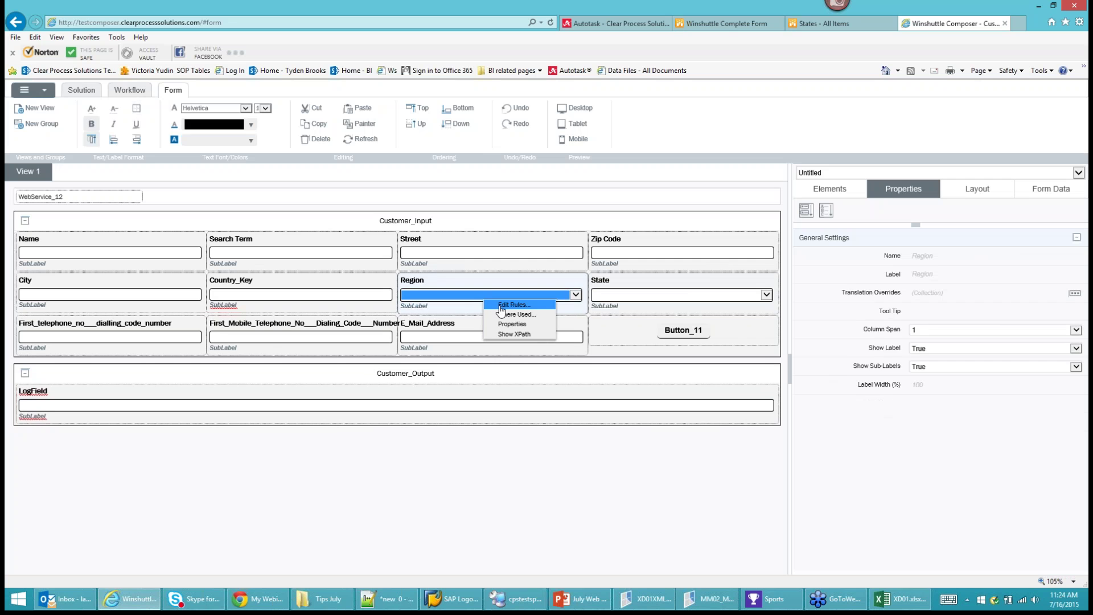
{"action": "left_click", "coordinate": [513, 312]}
{"action": "left_click", "coordinate": [690, 249]}
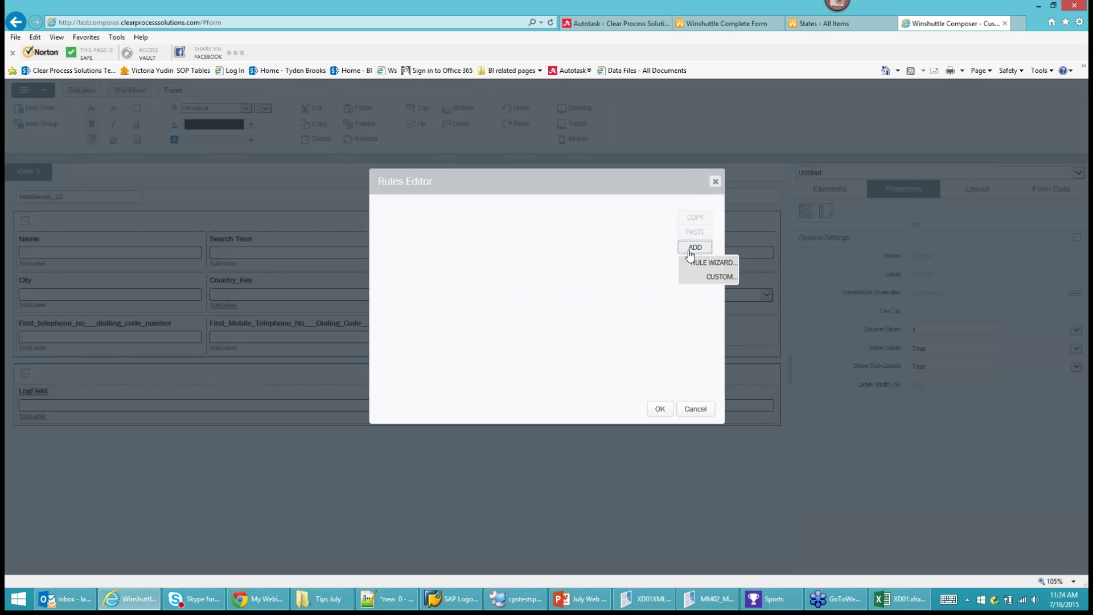
{"action": "left_click", "coordinate": [696, 263]}
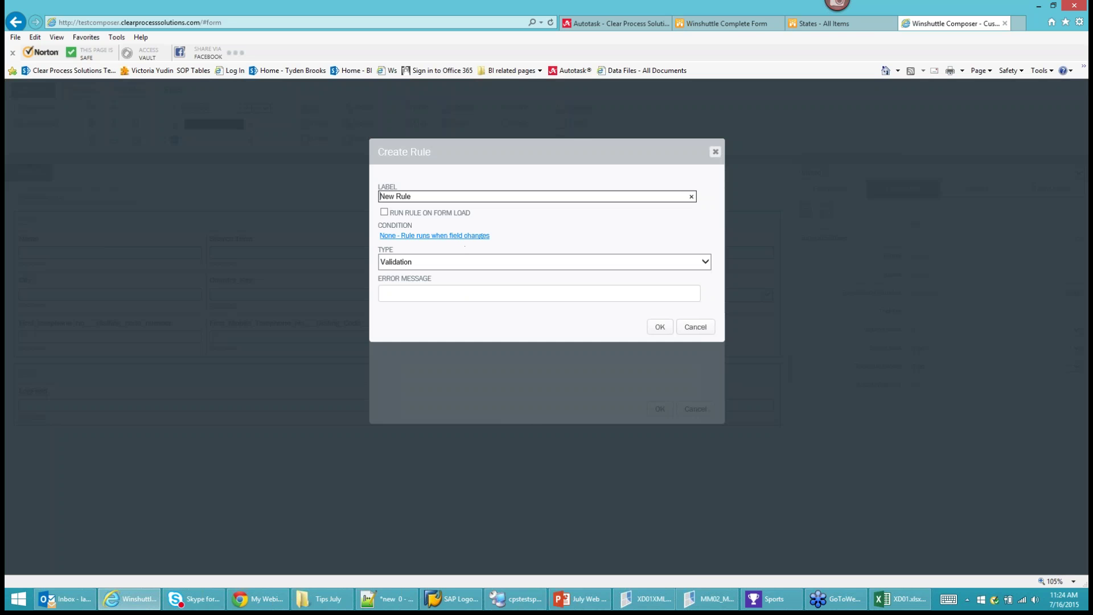
{"action": "left_click", "coordinate": [454, 262]}
{"action": "left_click", "coordinate": [408, 285]}
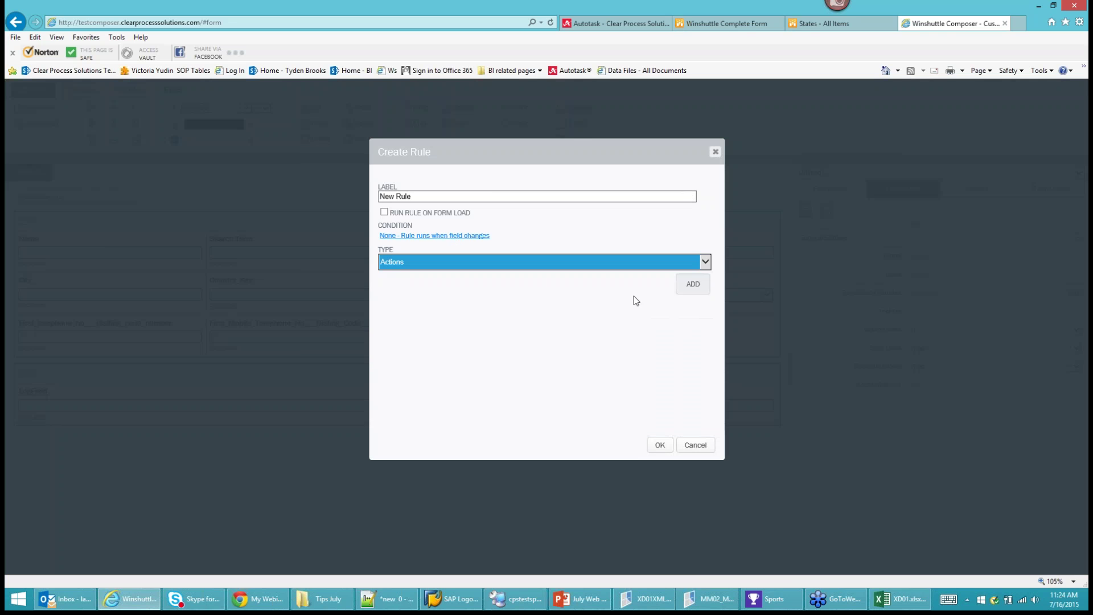
Make the rule reload the Region__State__Province__County_ dropdown options, then save and close.
{"action": "left_click", "coordinate": [689, 286]}
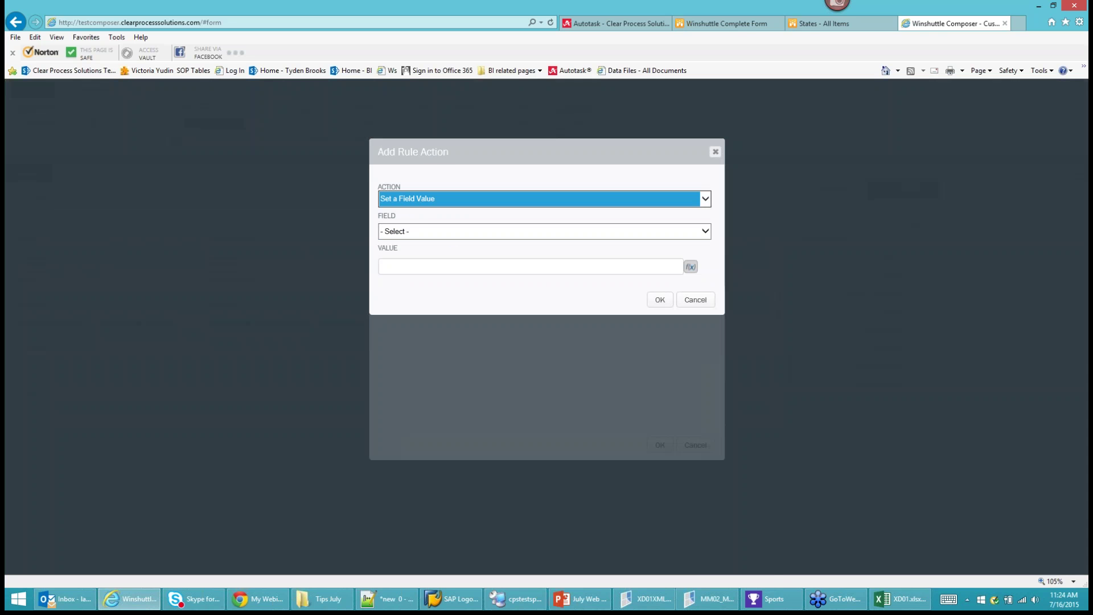
{"action": "left_click", "coordinate": [433, 201]}
{"action": "left_click", "coordinate": [433, 236]}
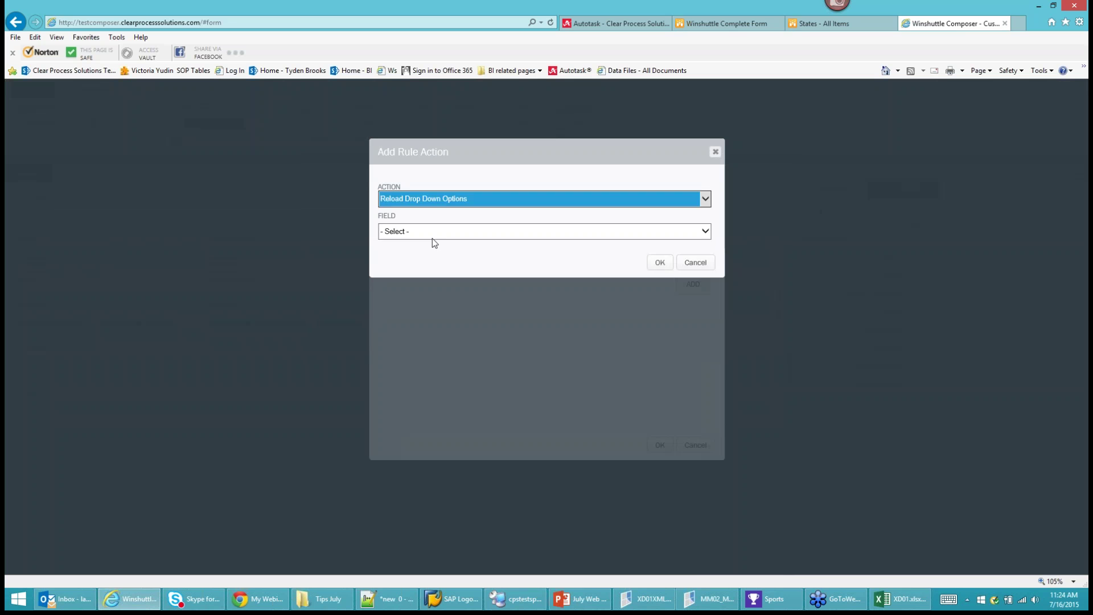
{"action": "left_click", "coordinate": [432, 237]}
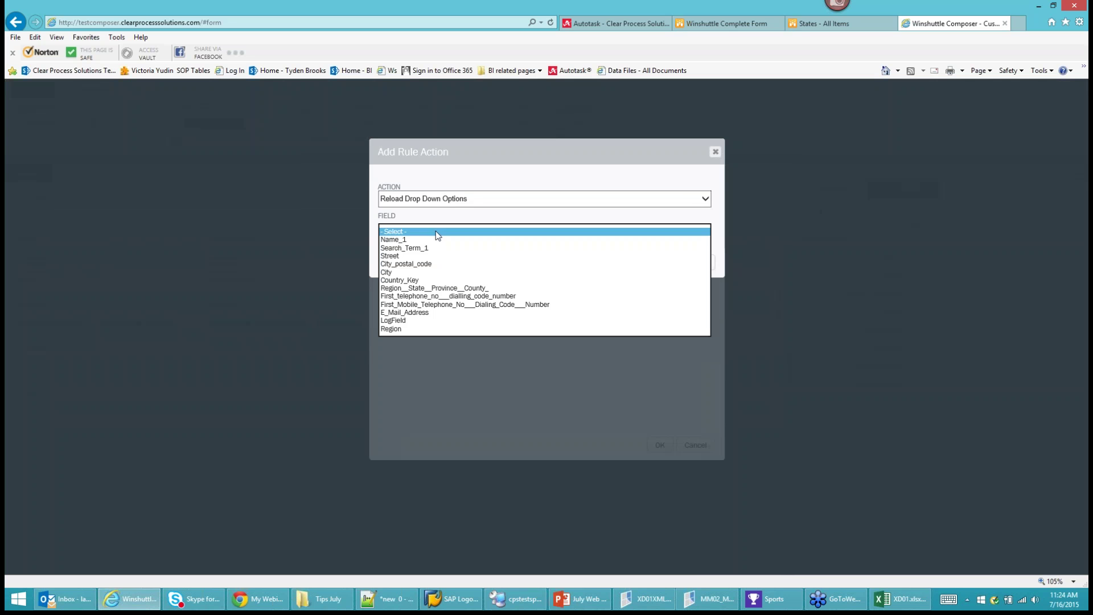
{"action": "left_click", "coordinate": [398, 289]}
{"action": "left_click", "coordinate": [647, 265]}
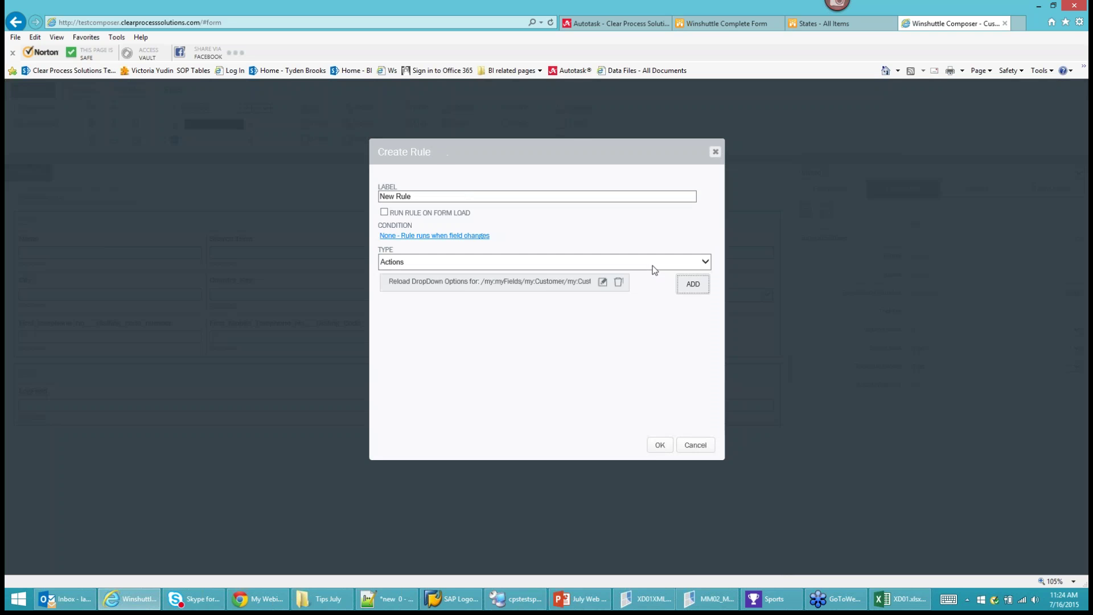
{"action": "left_click", "coordinate": [660, 450]}
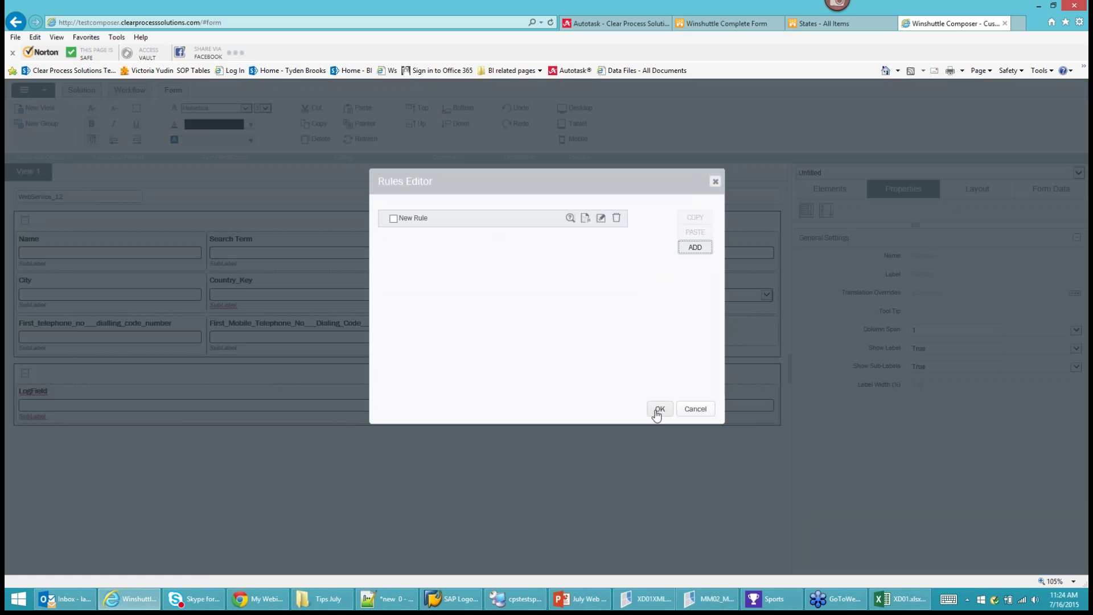
{"action": "left_click", "coordinate": [659, 409]}
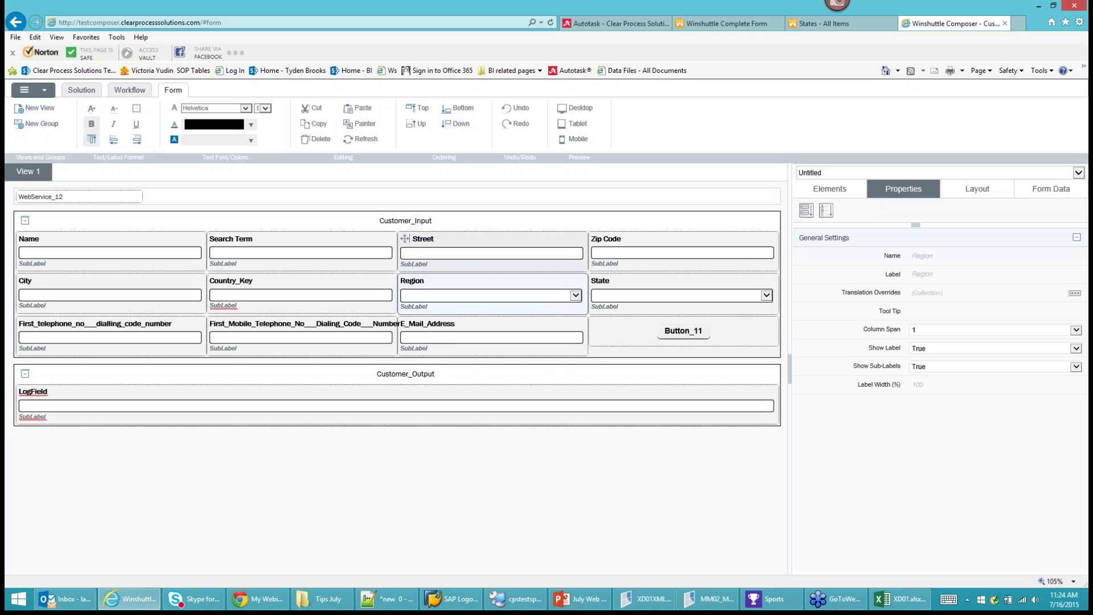
Log in to the default deployment profile and confirm its deployment variant settings.
{"action": "left_click", "coordinate": [39, 91]}
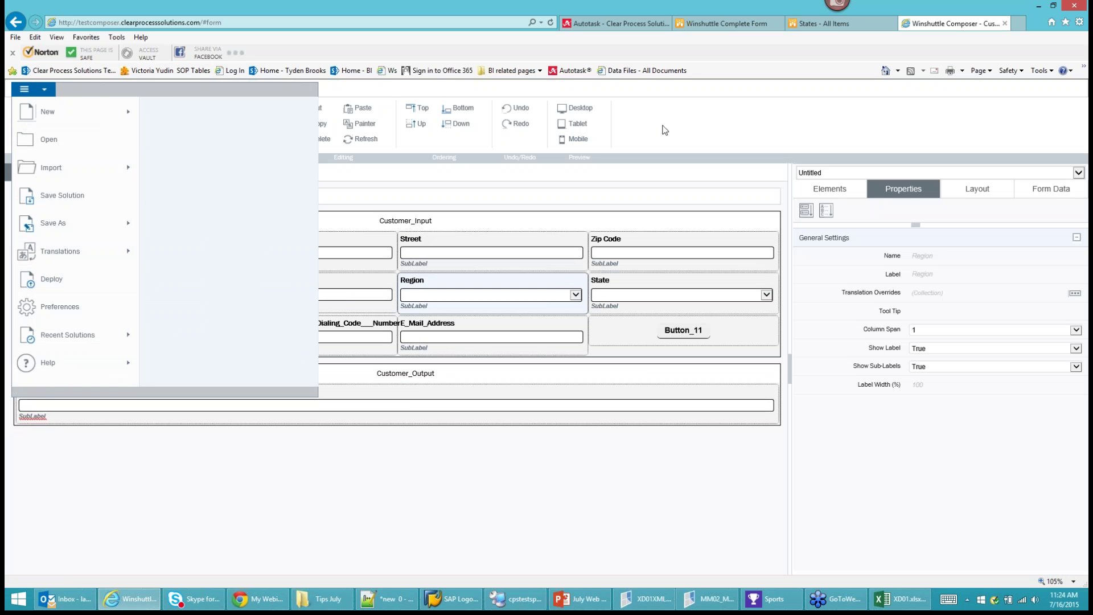
{"action": "left_click", "coordinate": [290, 117]}
{"action": "left_click", "coordinate": [81, 90]}
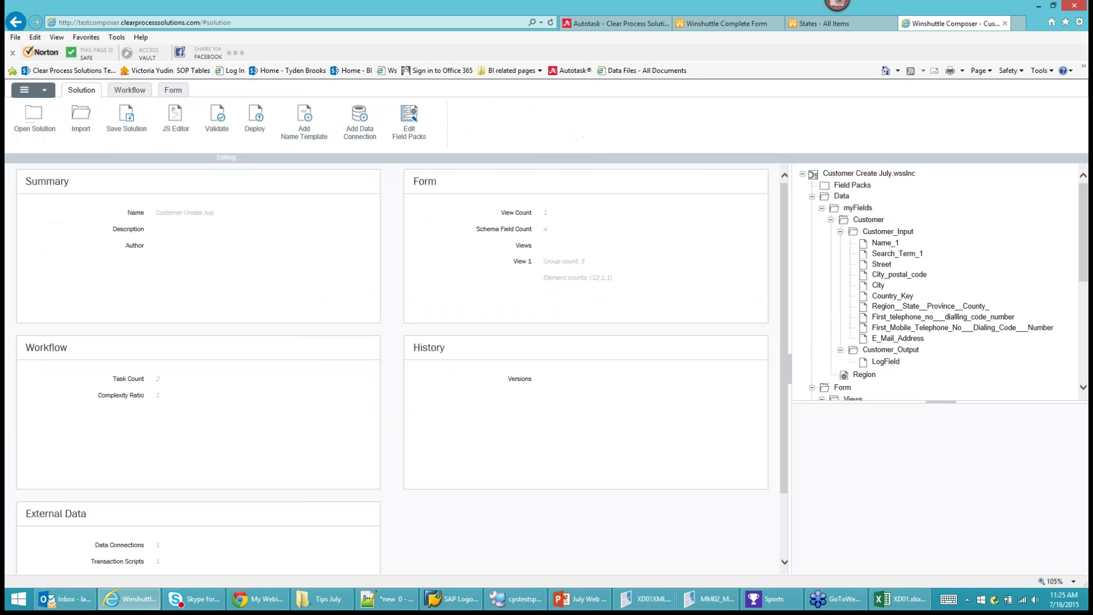
{"action": "scroll", "coordinate": [858, 290], "scroll_direction": "down", "scroll_amount": 5}
{"action": "right_click", "coordinate": [856, 272]}
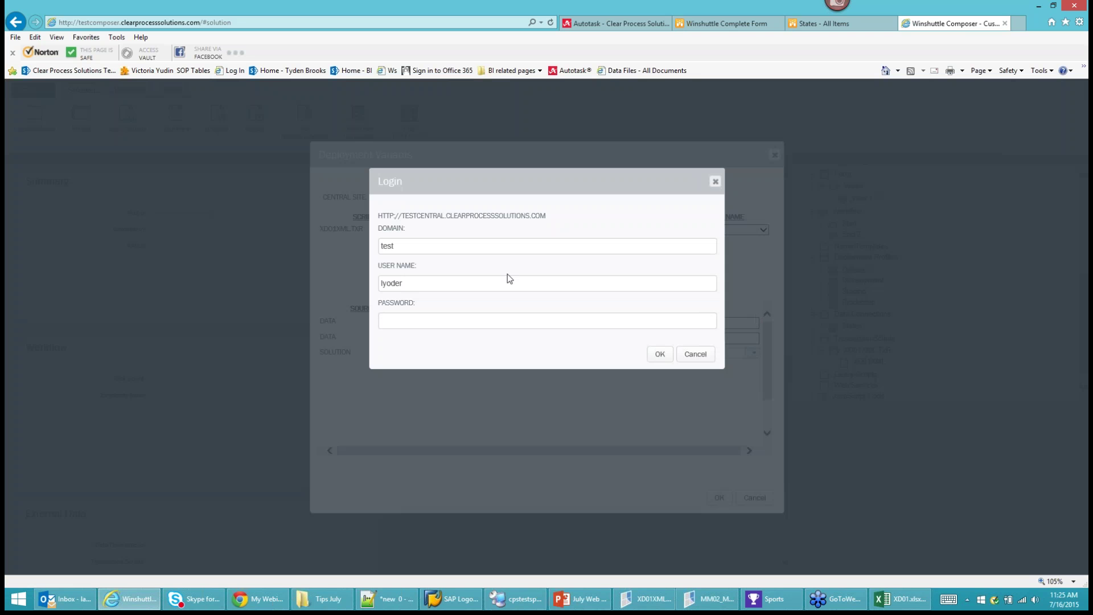
{"action": "type", "text": "*****"}
{"action": "key", "text": "Return"}
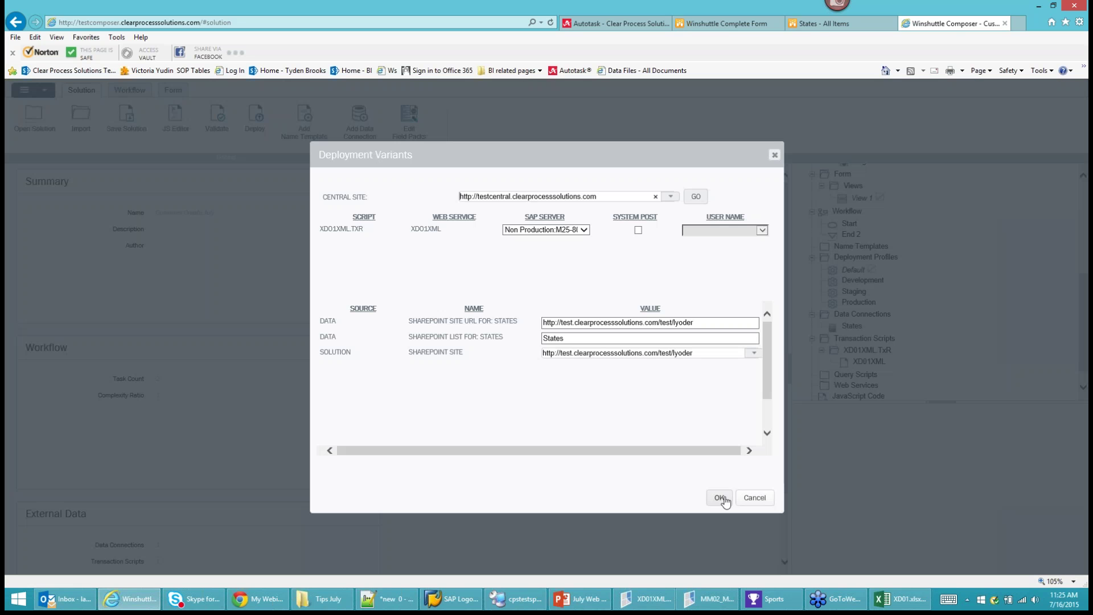
{"action": "left_click", "coordinate": [721, 499]}
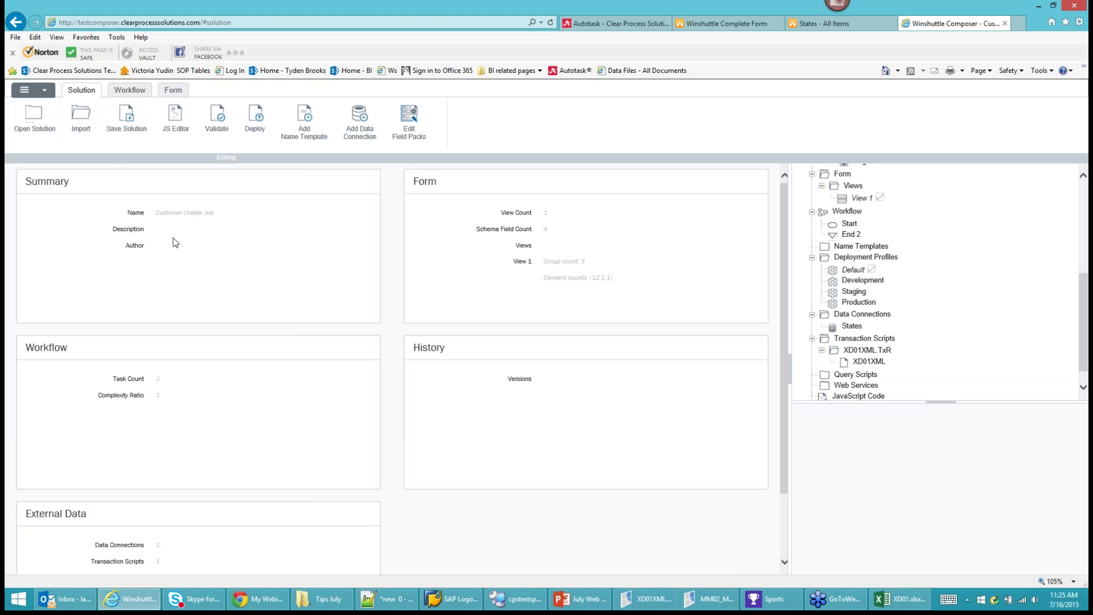
Set Is Overwrite Allowed to True for the XD01XML.TxR script.
{"action": "double_click", "coordinate": [865, 350]}
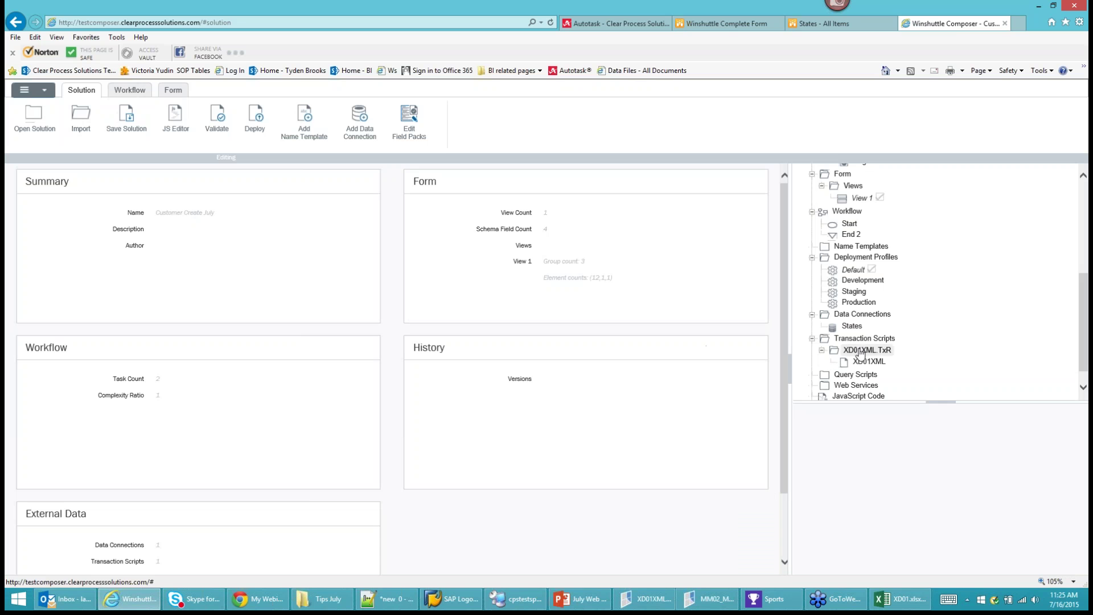
{"action": "left_click", "coordinate": [928, 480]}
{"action": "left_click", "coordinate": [922, 471]}
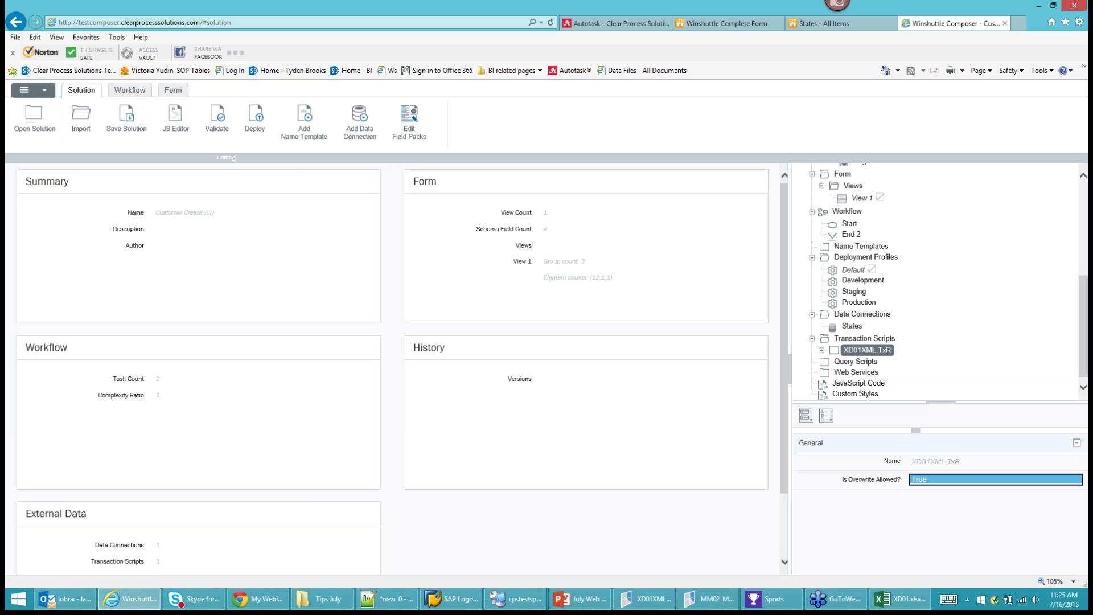
Save the solution to the workflow site.
{"action": "left_click", "coordinate": [45, 95]}
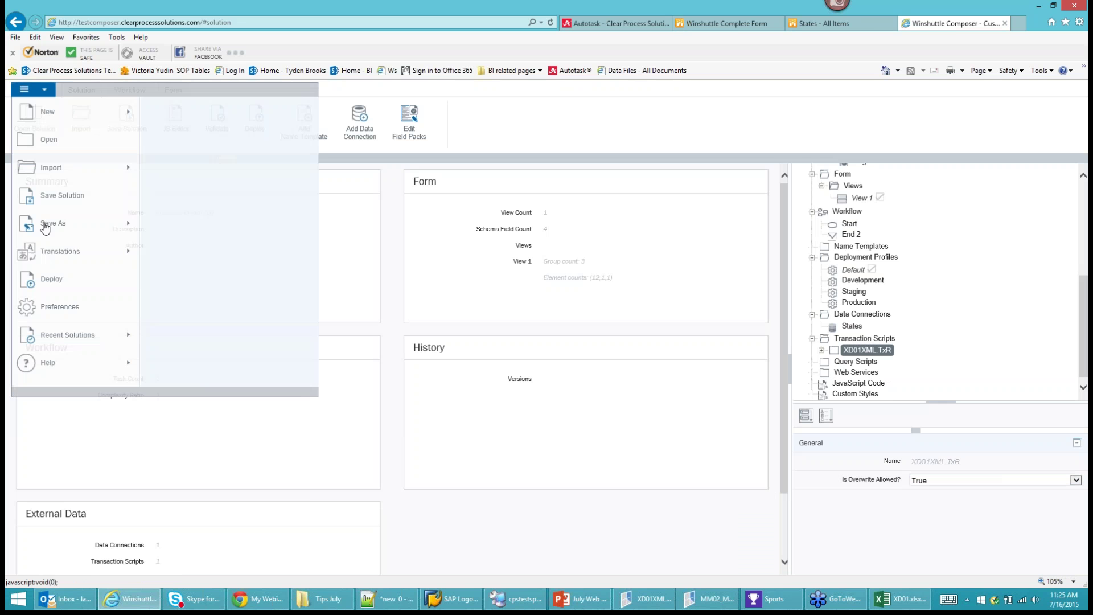
{"action": "left_click", "coordinate": [41, 281]}
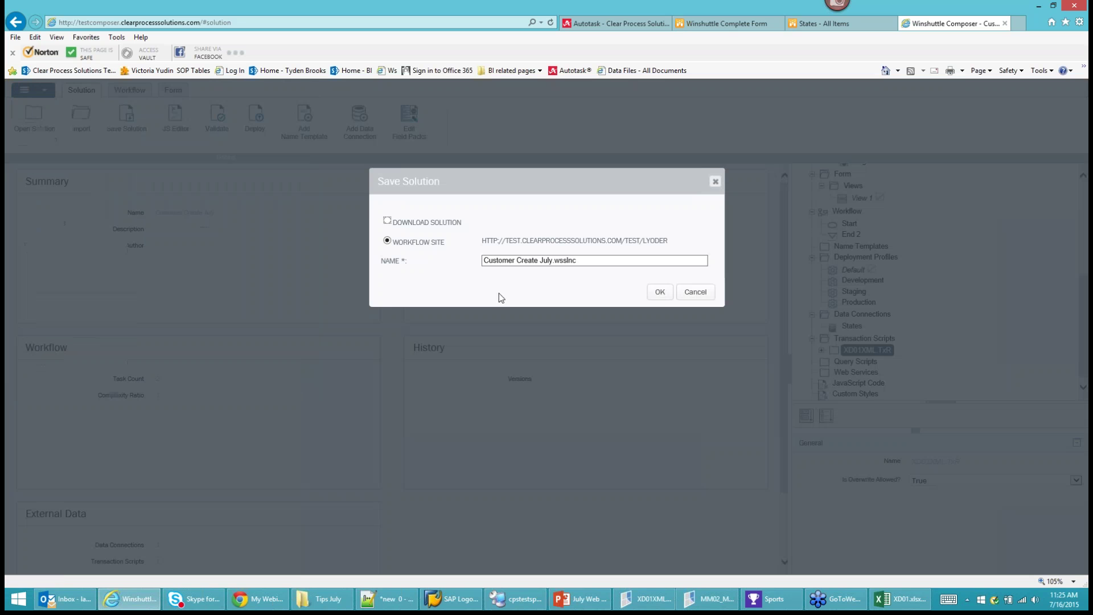
{"action": "left_click", "coordinate": [660, 292]}
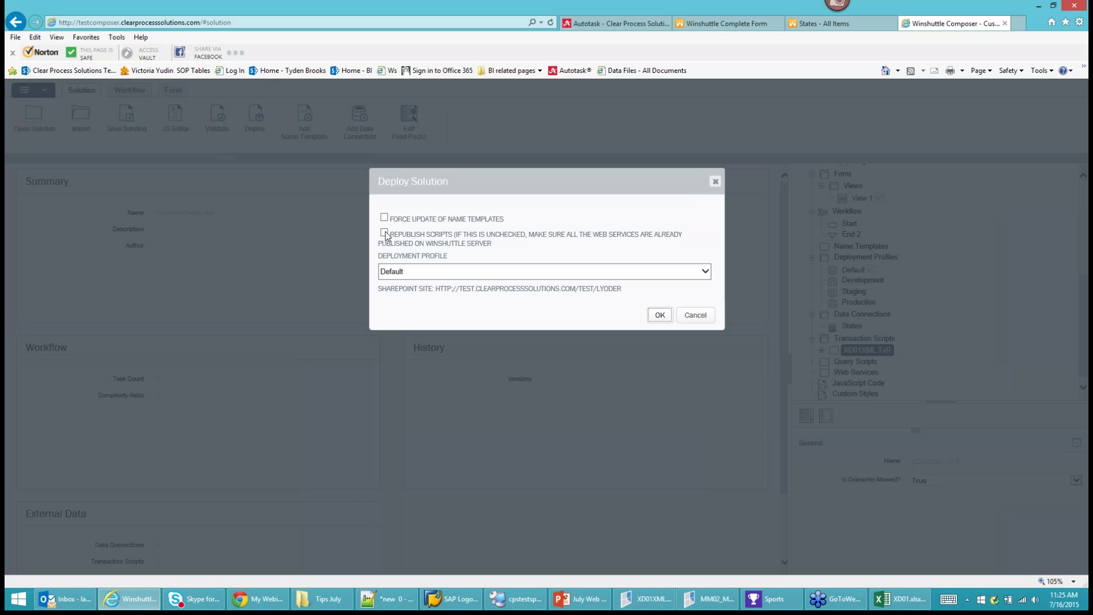
Deploy the solution with Republish Scripts checked and dismiss the success message.
{"action": "left_click", "coordinate": [384, 233]}
{"action": "left_click", "coordinate": [660, 315]}
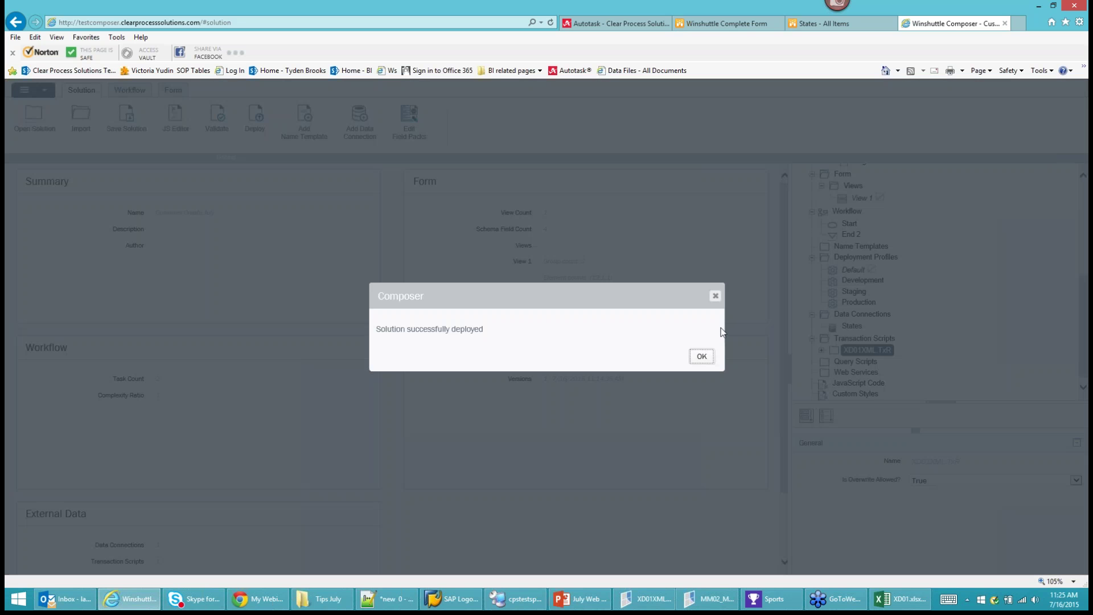
{"action": "left_click", "coordinate": [702, 357]}
Leave the form for the lyoder site home and start a new Customer Create July form.
{"action": "left_click", "coordinate": [734, 24]}
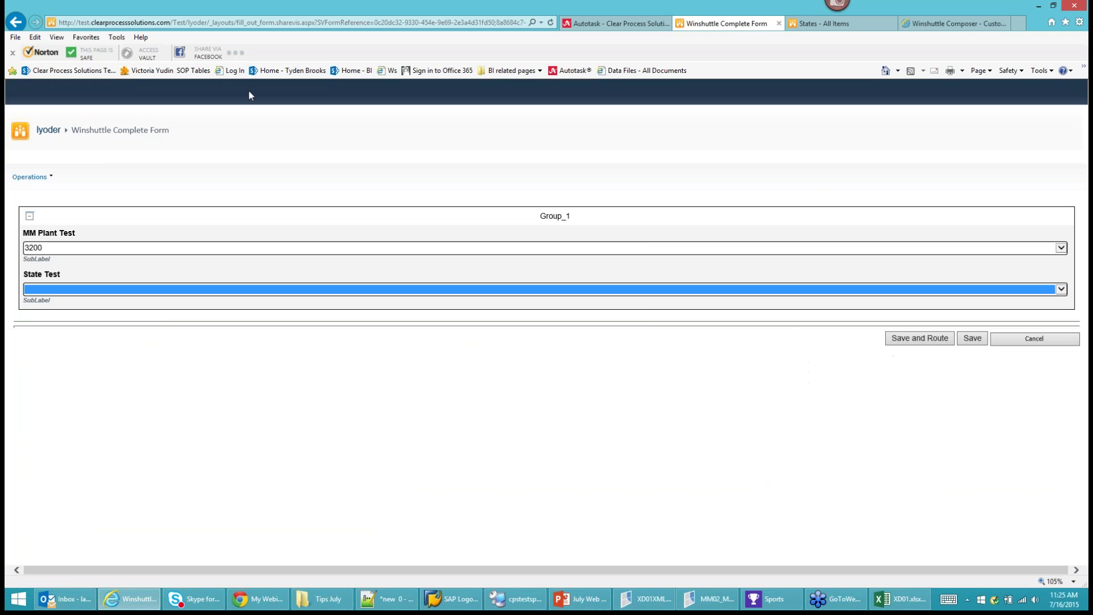
{"action": "left_click", "coordinate": [46, 135]}
{"action": "left_click", "coordinate": [523, 299]}
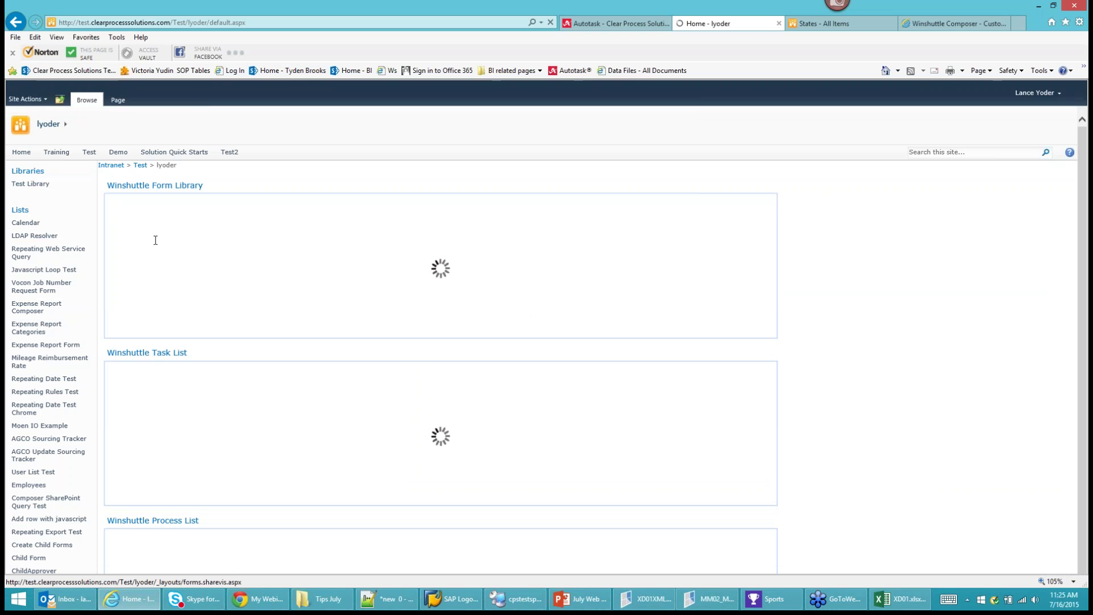
{"action": "left_click", "coordinate": [165, 206]}
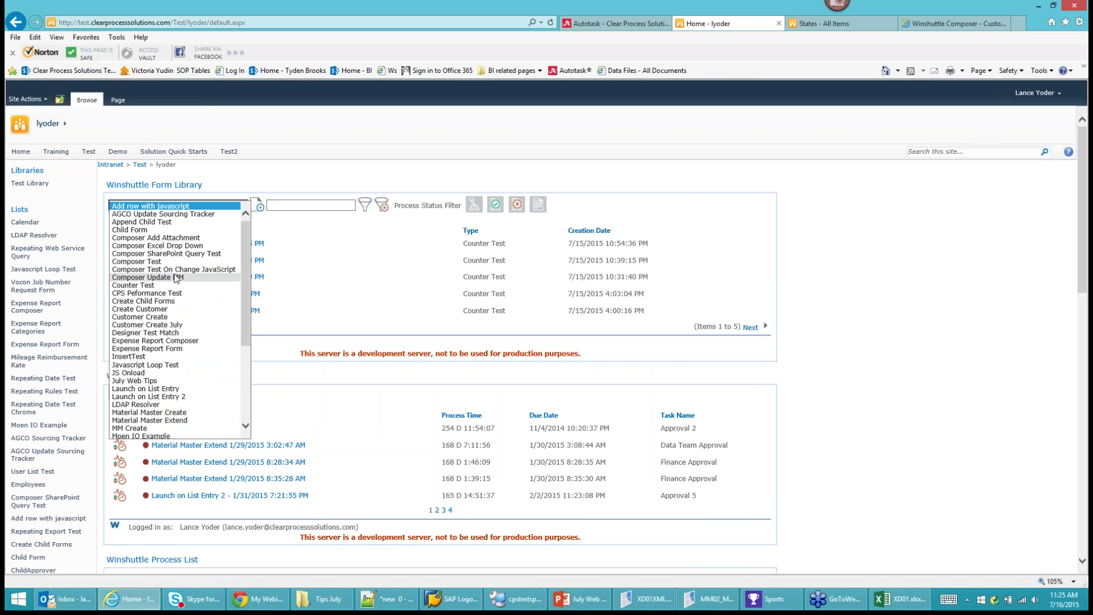
{"action": "left_click", "coordinate": [166, 326]}
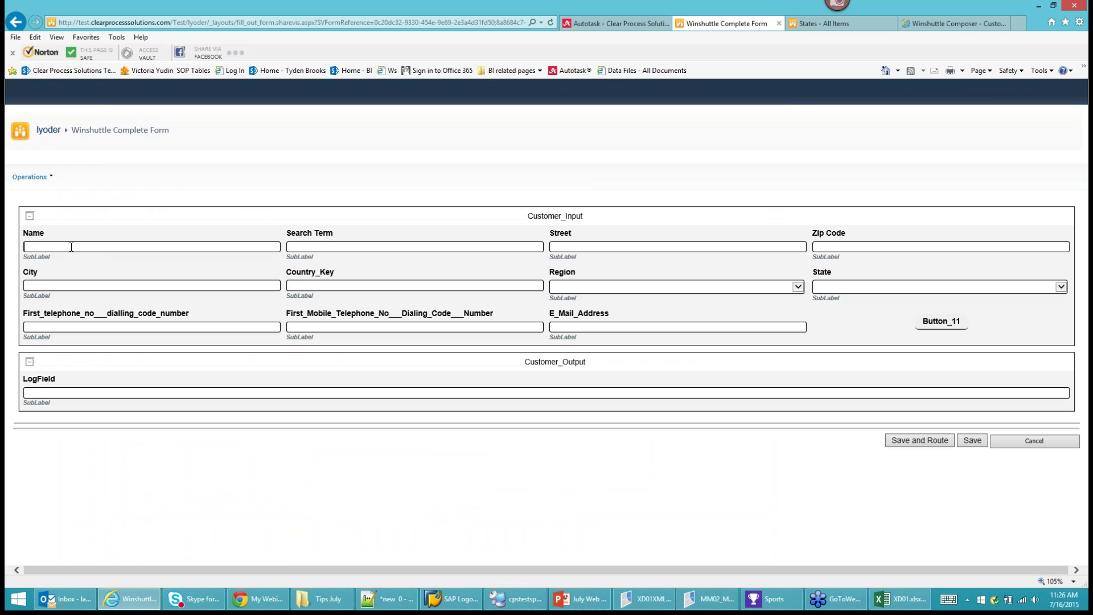
Enter Name 'New Customer Z' and Search Term 'Web Tips Customer'.
{"action": "type", "text": "New"}
{"action": "key", "text": "BackSpace"}
{"action": "key", "text": "BackSpace"}
{"action": "key", "text": "BackSpace"}
{"action": "type", "text": "Web Tips Custome"}
{"action": "key", "text": "Tab"}
{"action": "key", "text": "shift+Tab"}
{"action": "key", "text": "ctrl+c"}
{"action": "key", "text": "BackSpace"}
{"action": "type", "text": "New Customer Z"}
{"action": "key", "text": "Tab"}
{"action": "key", "text": "ctrl+v"}
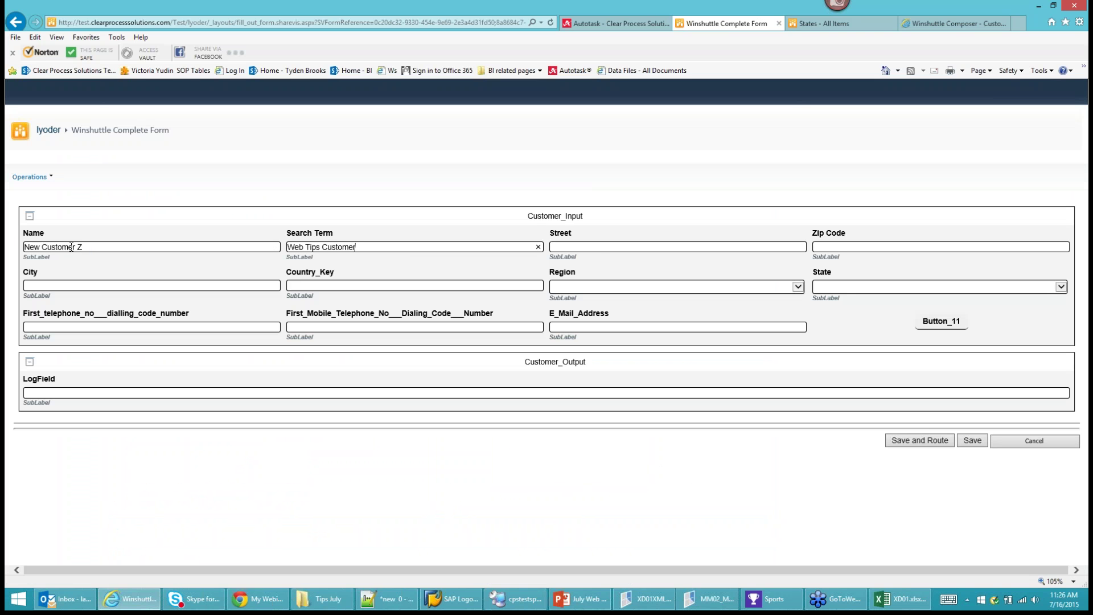
Enter street '123 Main St', zip 44087, city Twinsburg and Country_Key US.
{"action": "left_click", "coordinate": [599, 246]}
{"action": "type", "text": "123 Main str"}
{"action": "key", "text": "BackSpace"}
{"action": "key", "text": "BackSpace"}
{"action": "key", "text": "BackSpace"}
{"action": "type", "text": "St"}
{"action": "type", "text": "44"}
{"action": "type", "text": "087"}
{"action": "left_click", "coordinate": [176, 283]}
{"action": "type", "text": "Twinsburg"}
{"action": "left_click", "coordinate": [352, 284]}
{"action": "type", "text": "US"}
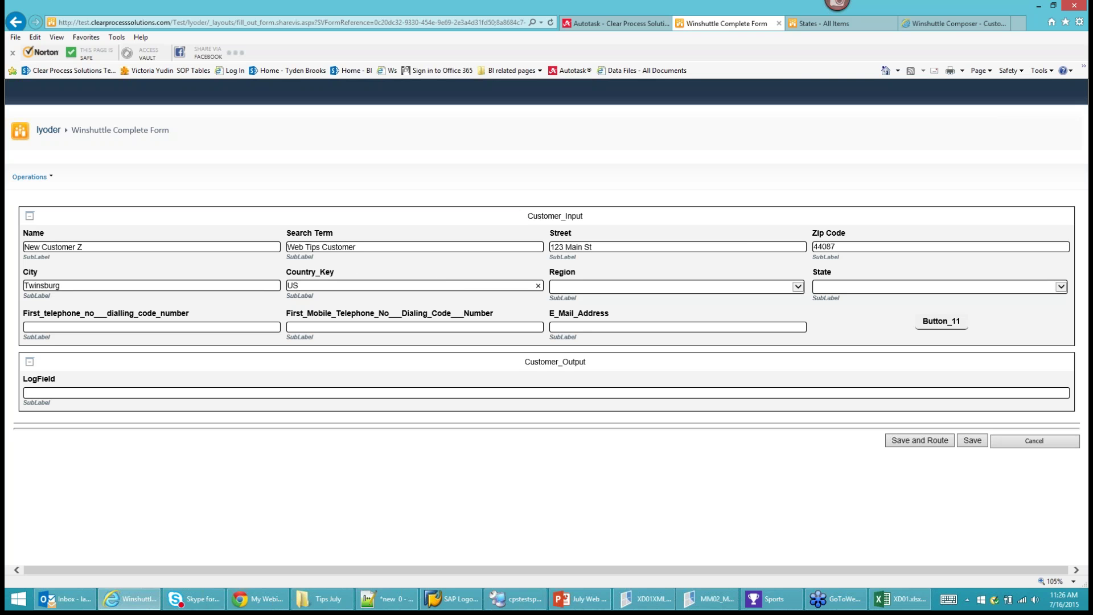
{"action": "left_click", "coordinate": [622, 286]}
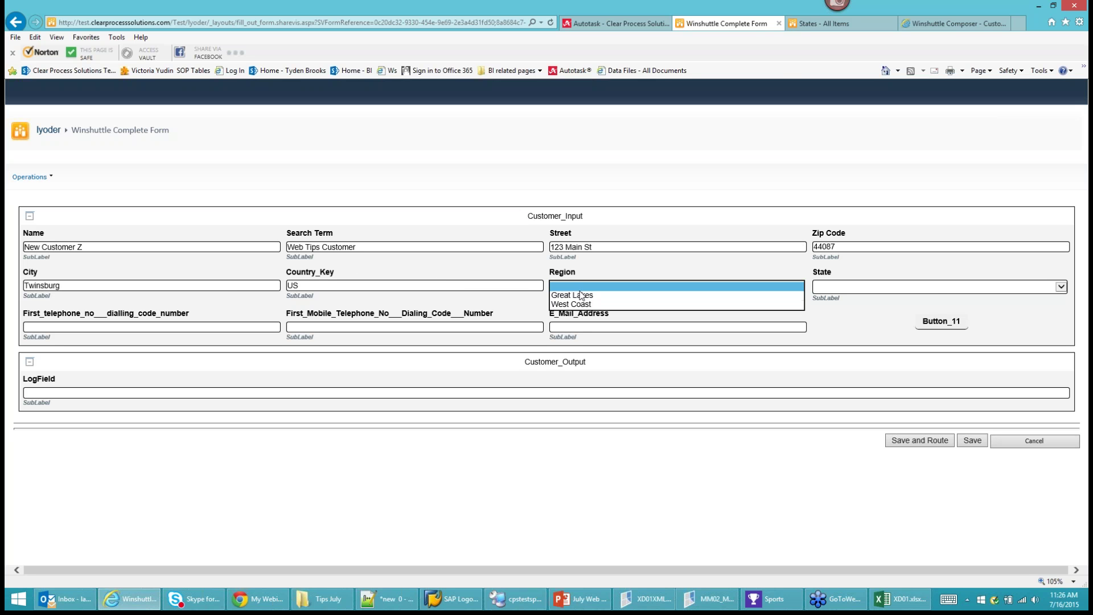
Set Region to Great Lakes and State to Ohio.
{"action": "left_click", "coordinate": [936, 290]}
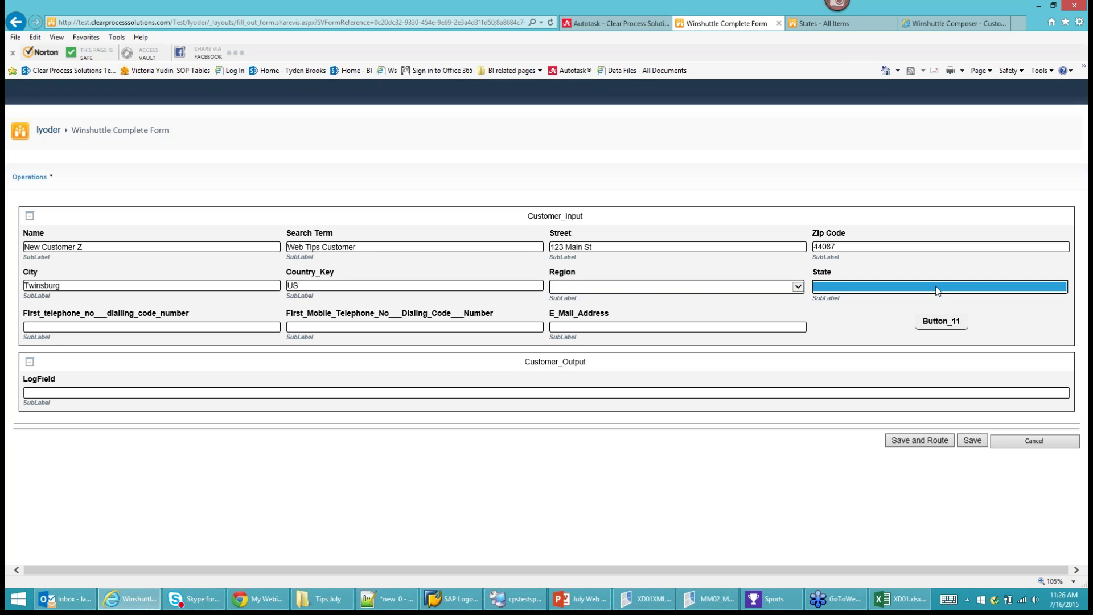
{"action": "left_click", "coordinate": [576, 286]}
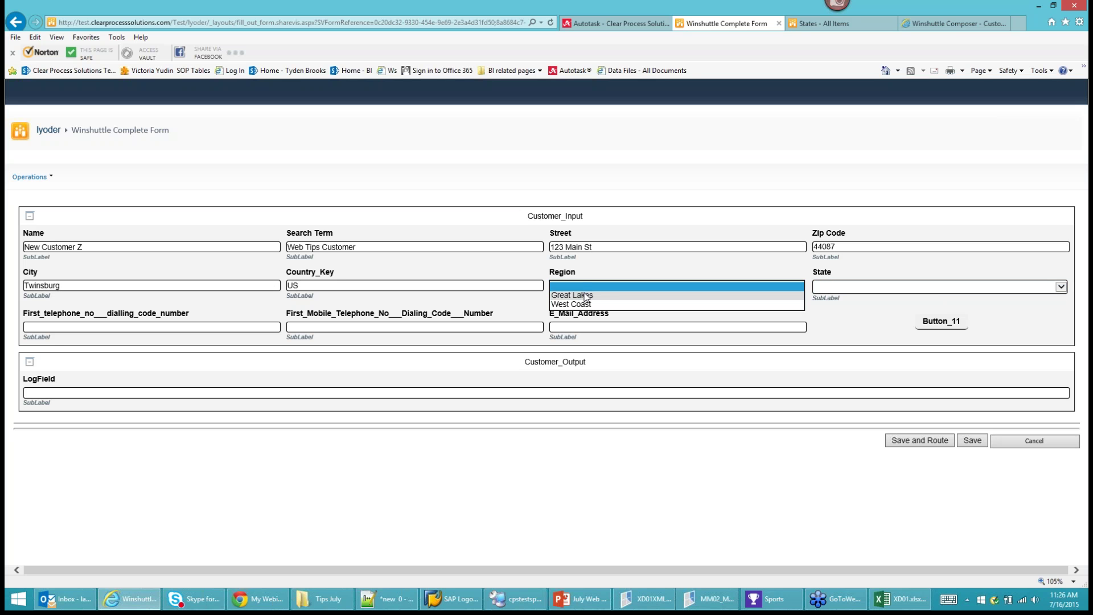
{"action": "left_click", "coordinate": [584, 295]}
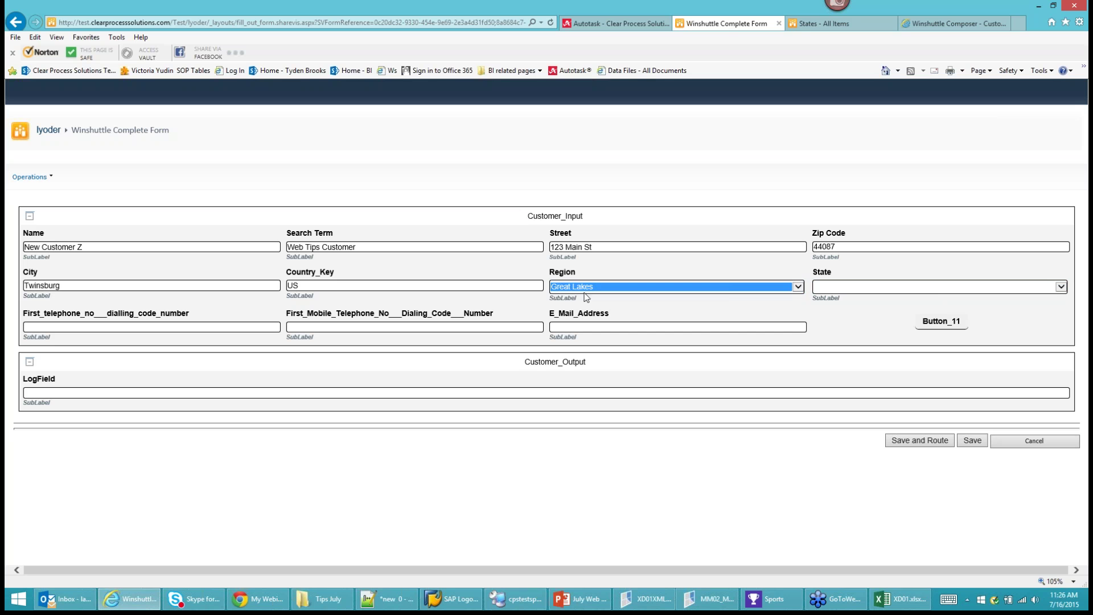
{"action": "left_click", "coordinate": [853, 287]}
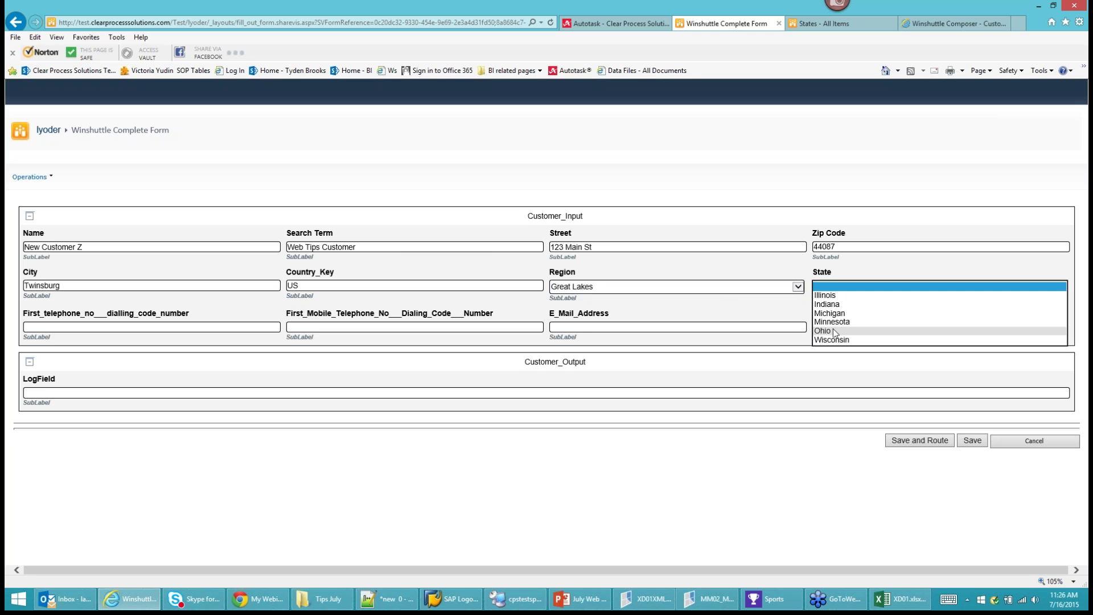
{"action": "left_click", "coordinate": [833, 330]}
Switch Region to West Coast to check the filtered states, then restore Great Lakes and Ohio.
{"action": "left_click", "coordinate": [774, 291]}
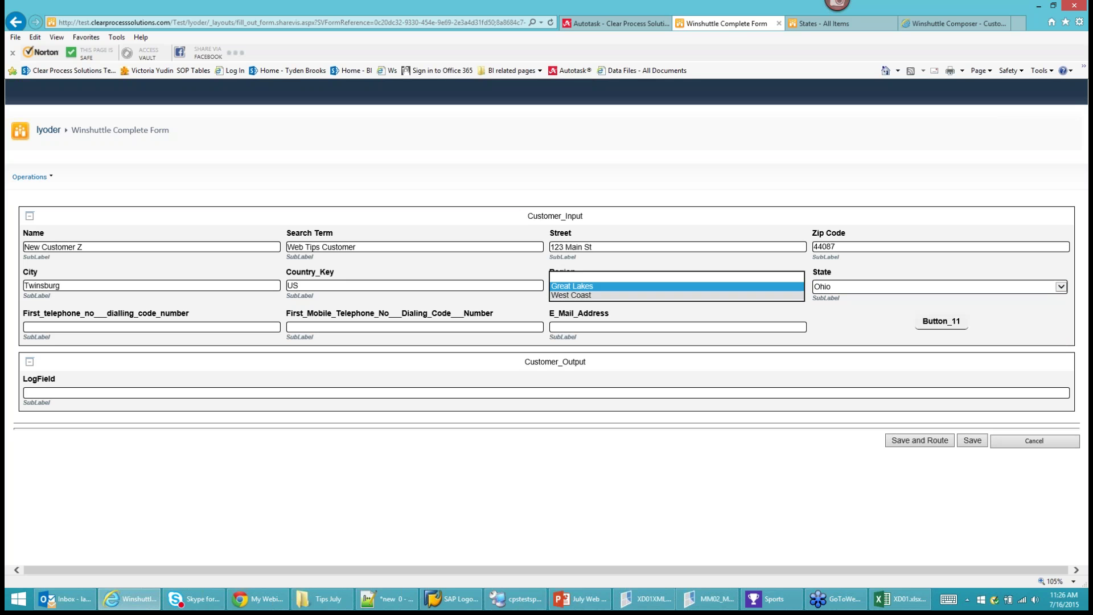
{"action": "left_click", "coordinate": [800, 298]}
{"action": "left_click", "coordinate": [851, 288]}
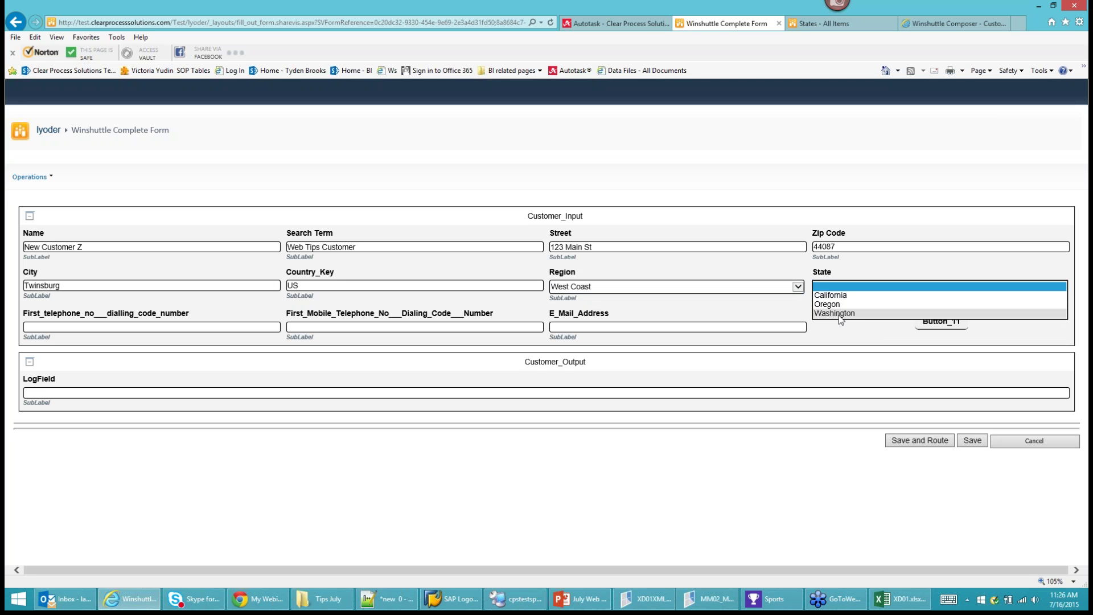
{"action": "left_click", "coordinate": [774, 288]}
{"action": "left_click", "coordinate": [580, 279]}
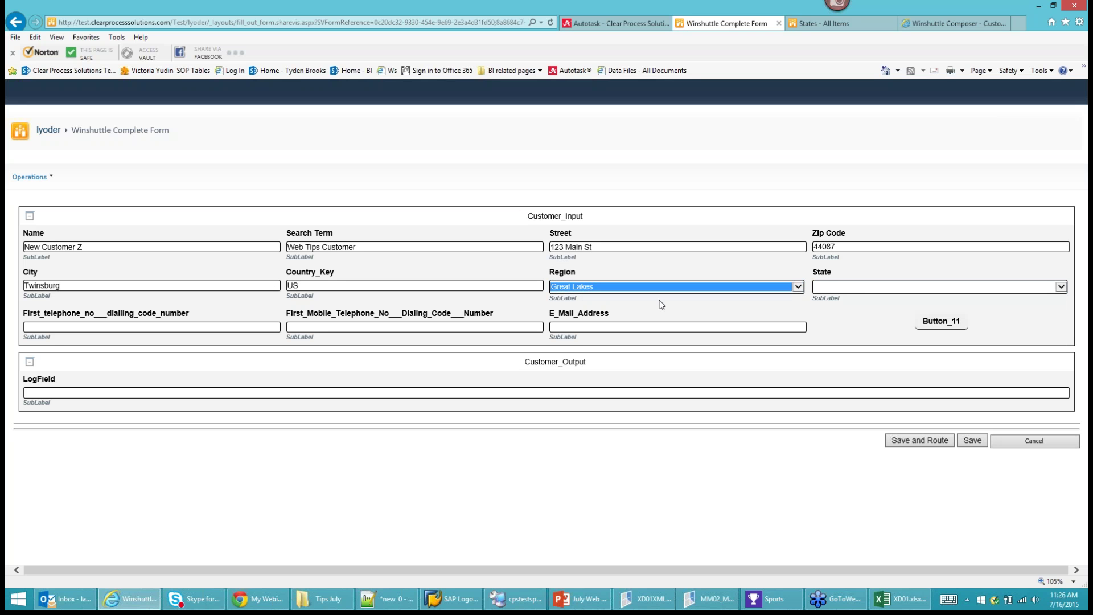
{"action": "left_click", "coordinate": [846, 289]}
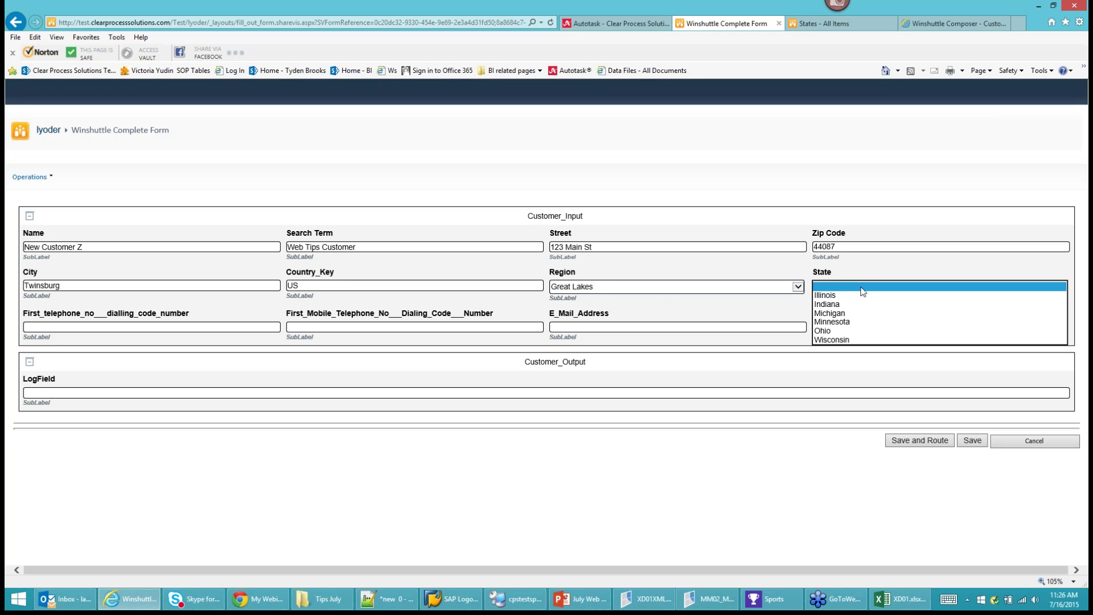
{"action": "left_click", "coordinate": [833, 330]}
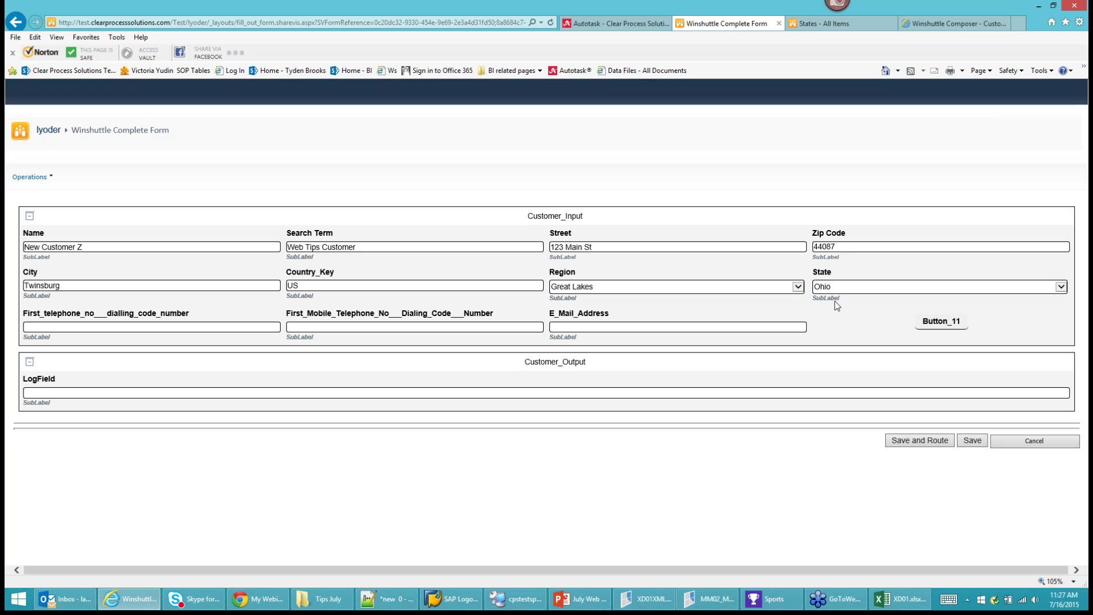
Enter the customer's telephone number, mobile number and e-mail address, then run the create-customer transaction.
{"action": "left_click", "coordinate": [29, 327]}
{"action": "type", "text": "123-456-7890"}
{"action": "key", "text": "Tab"}
{"action": "type", "text": "123-46-7"}
{"action": "key", "text": "BackSpace"}
{"action": "key", "text": "BackSpace"}
{"action": "type", "text": "9-7890"}
{"action": "left_click", "coordinate": [582, 326]}
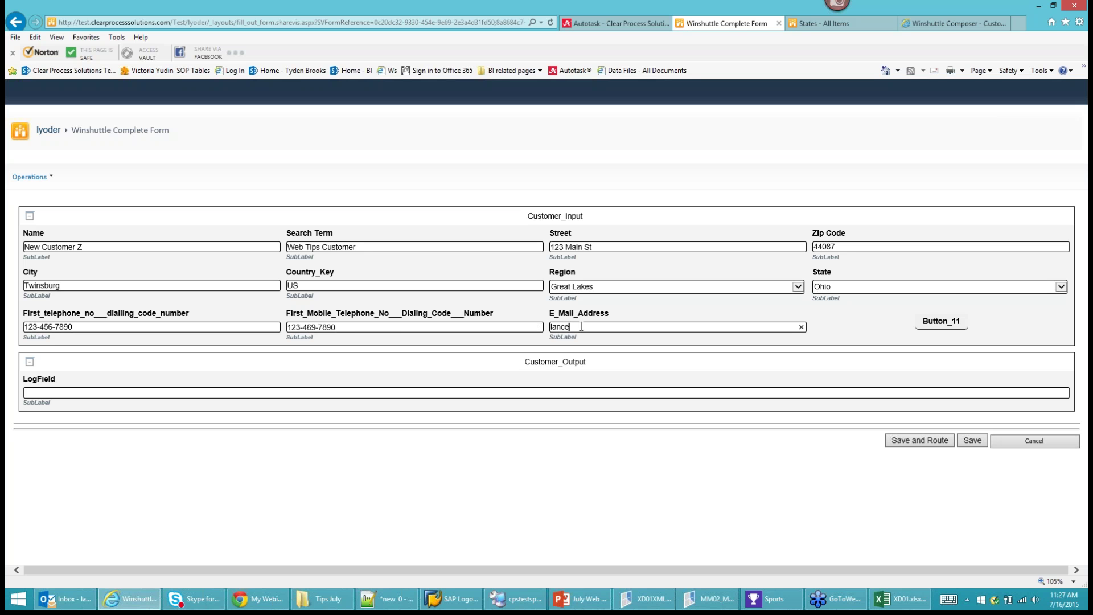
{"action": "left_click", "coordinate": [937, 322]}
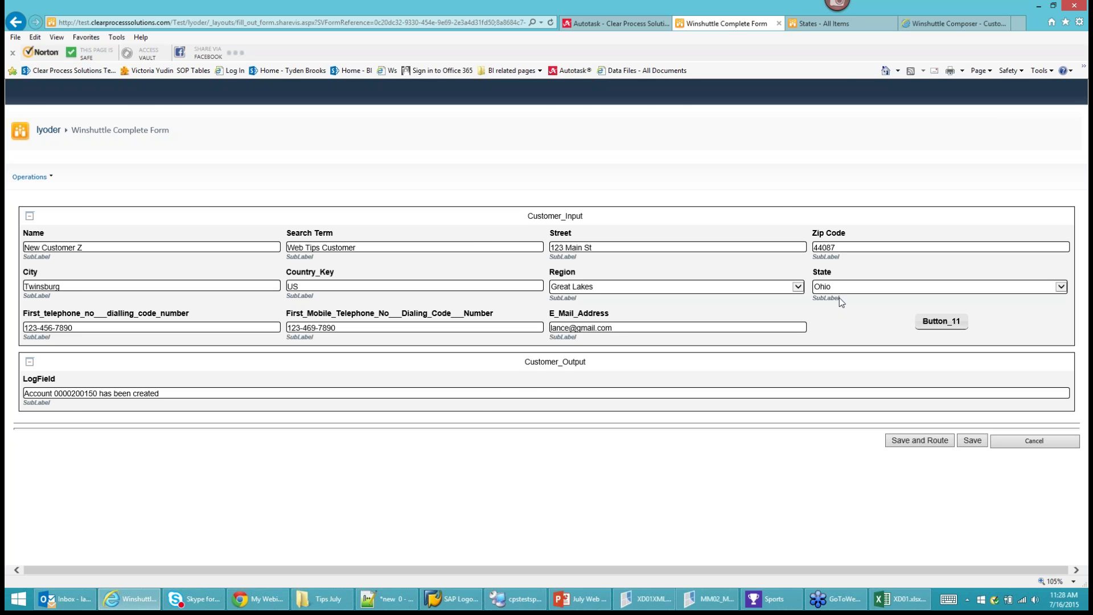
Bring up the July Web Tips deck on slide 7, the repeating Query web service demo.
{"action": "left_click", "coordinate": [587, 600]}
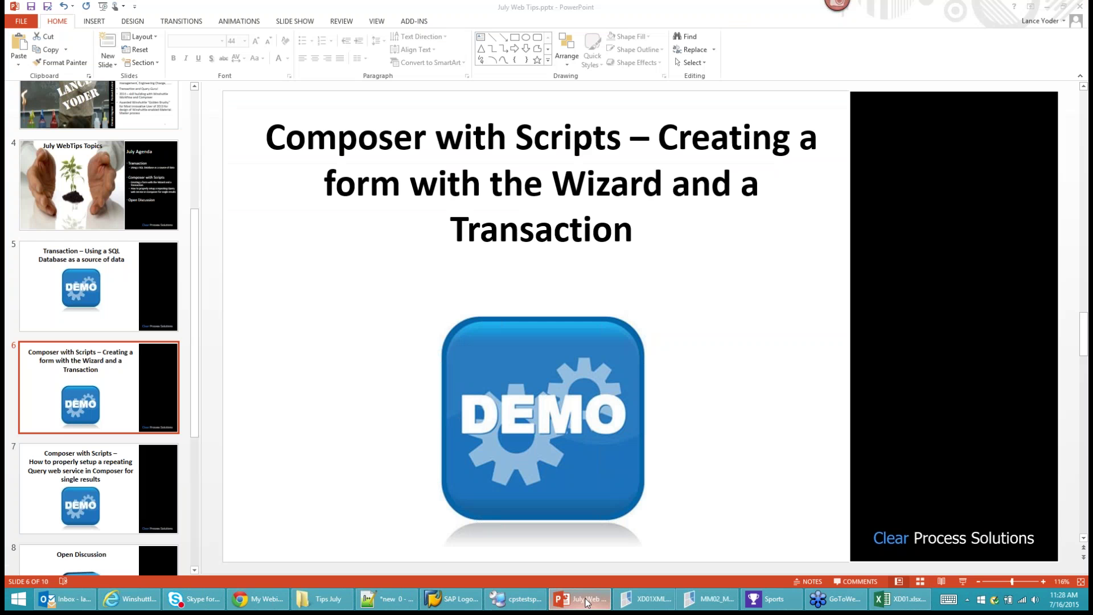
{"action": "left_click", "coordinate": [166, 472]}
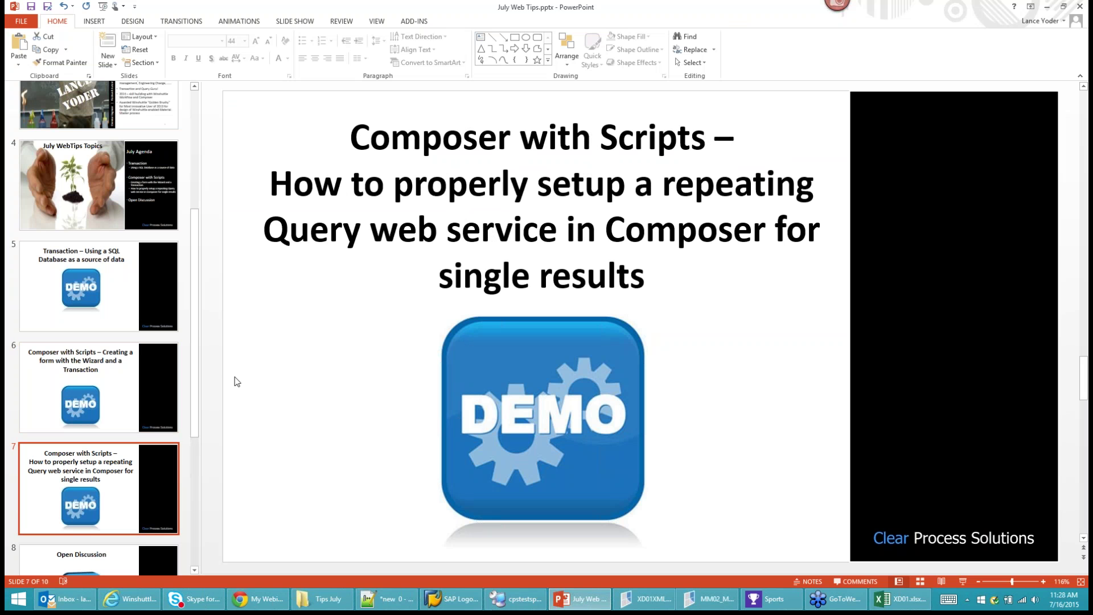
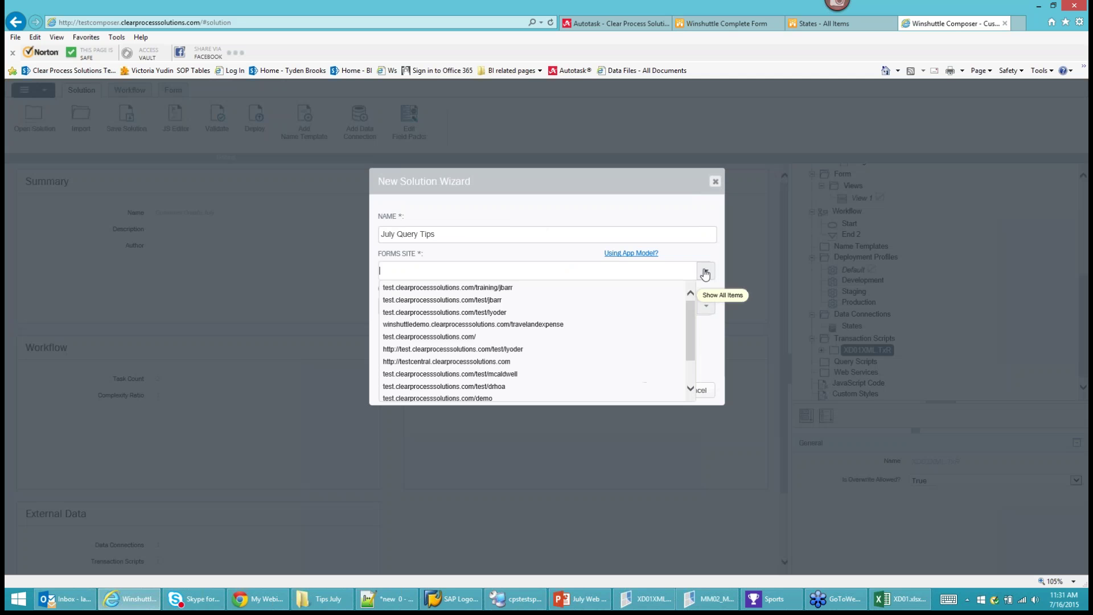
Set the lyoder test site as forms site and testcentral as central site, then advance past Swim Lanes and Data Connections.
{"action": "left_click", "coordinate": [453, 349]}
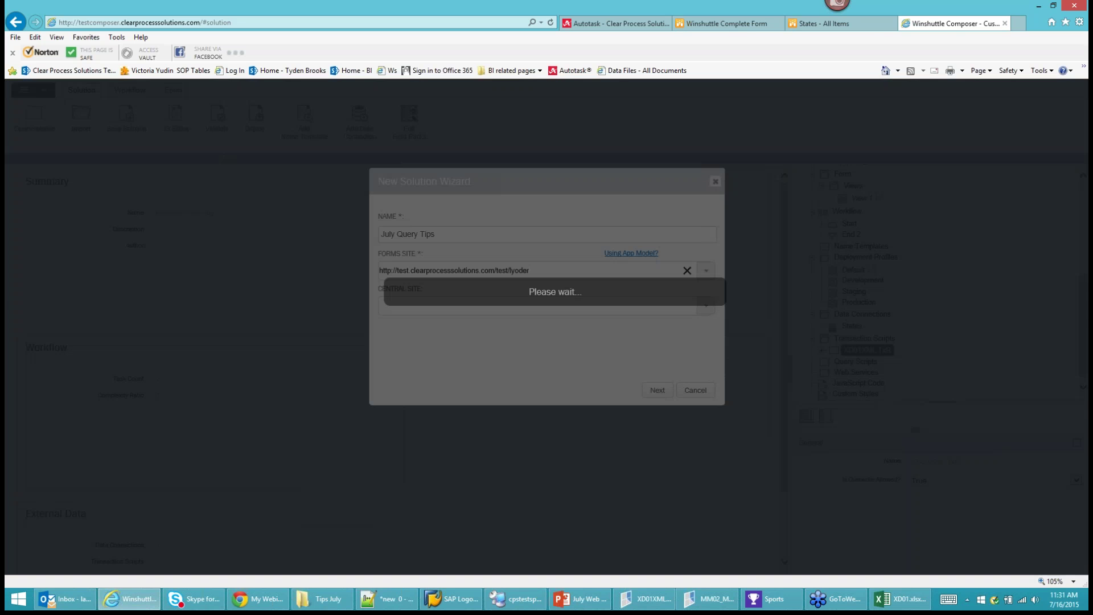
{"action": "left_click", "coordinate": [706, 306]}
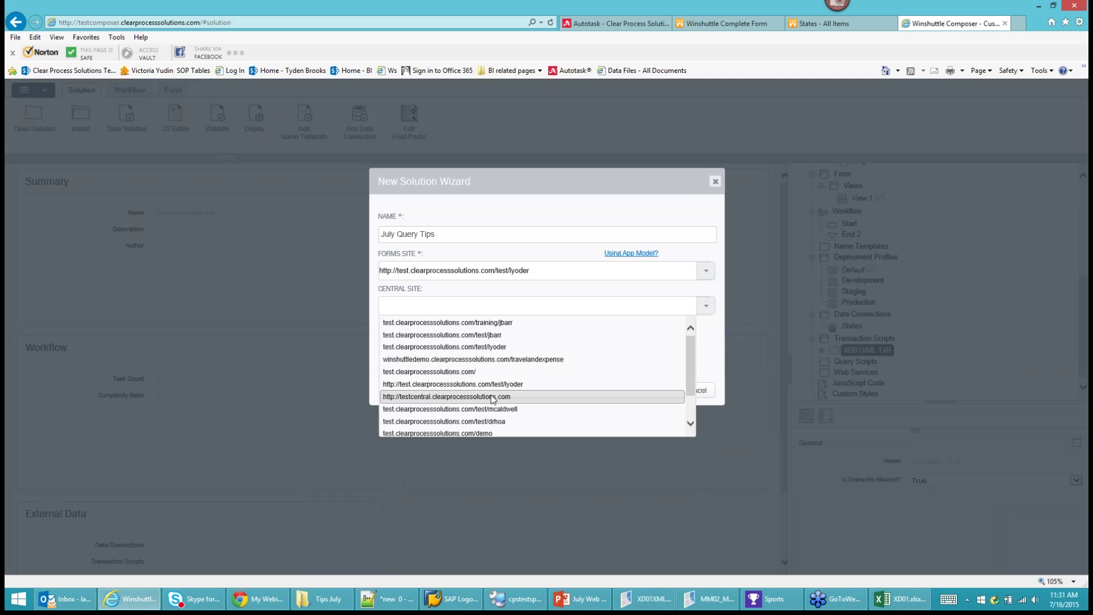
{"action": "left_click", "coordinate": [495, 396]}
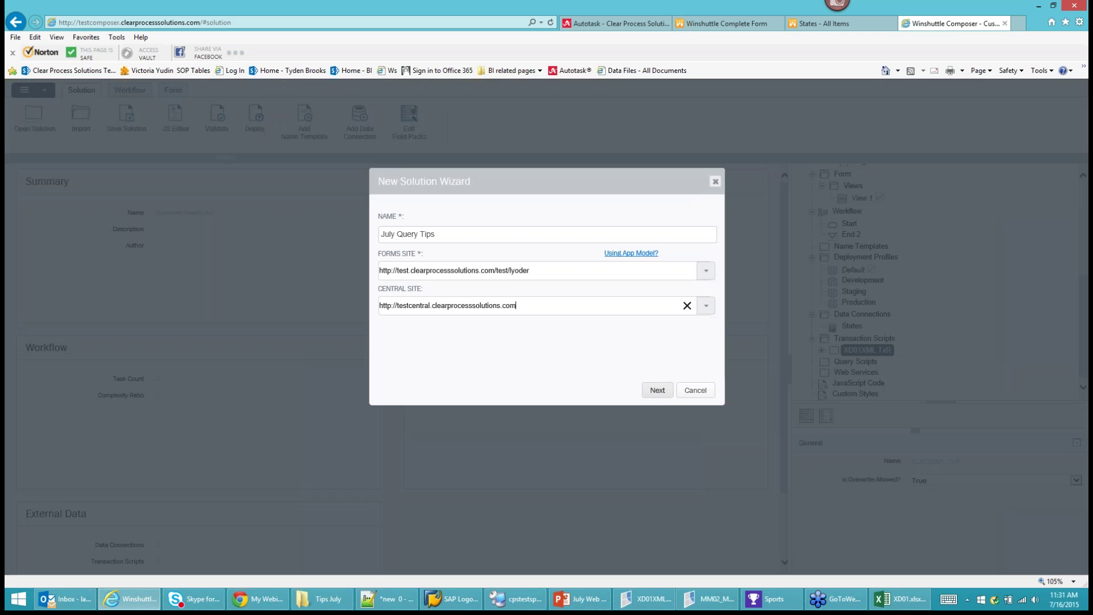
{"action": "left_click", "coordinate": [658, 391]}
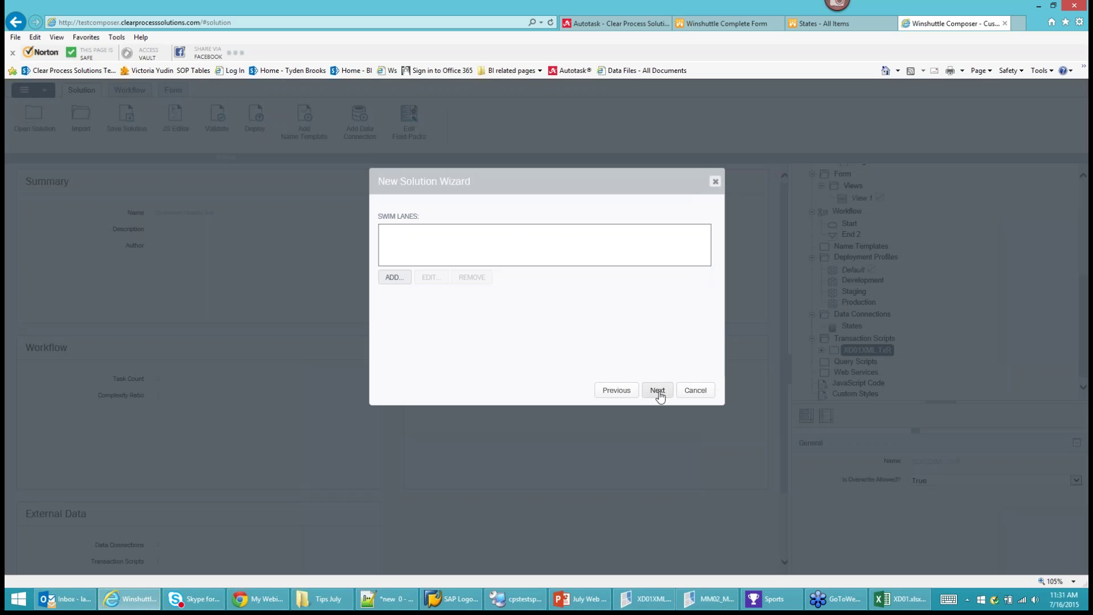
{"action": "left_click", "coordinate": [659, 393]}
{"action": "left_click", "coordinate": [659, 393]}
Add the MRP_Controller_1.qsq query file as a script to the solution.
{"action": "left_click", "coordinate": [392, 279]}
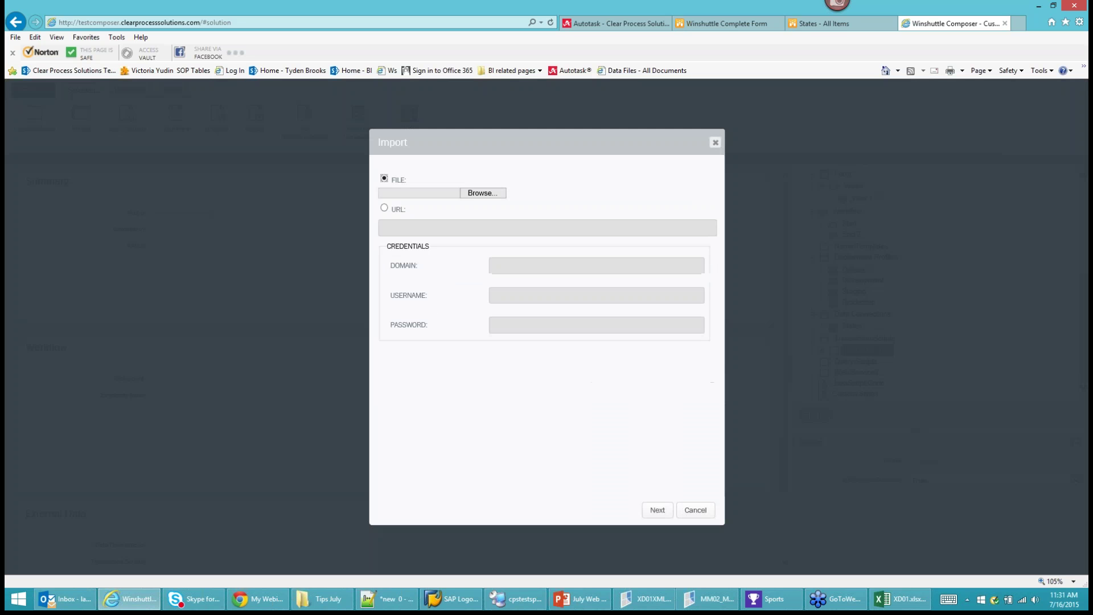
{"action": "left_click", "coordinate": [490, 193]}
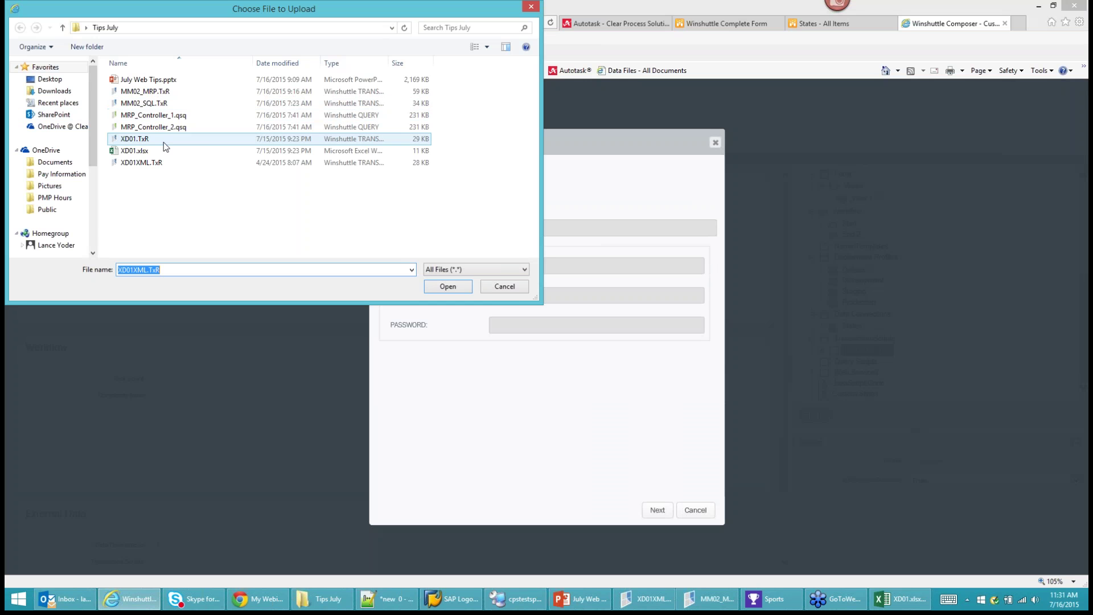
{"action": "left_click", "coordinate": [146, 118]}
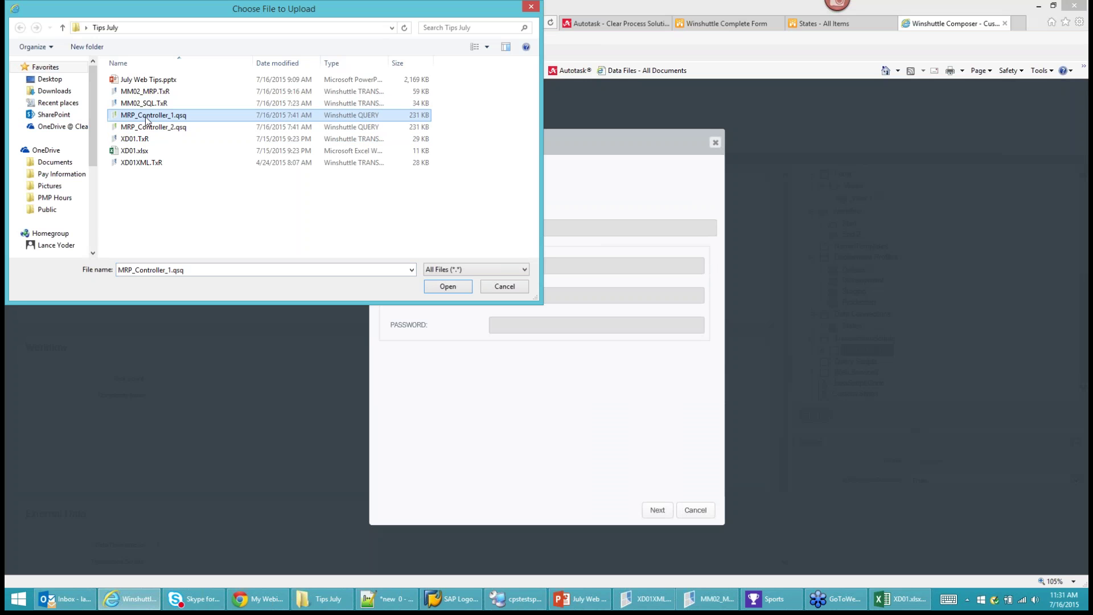
{"action": "left_click", "coordinate": [449, 287]}
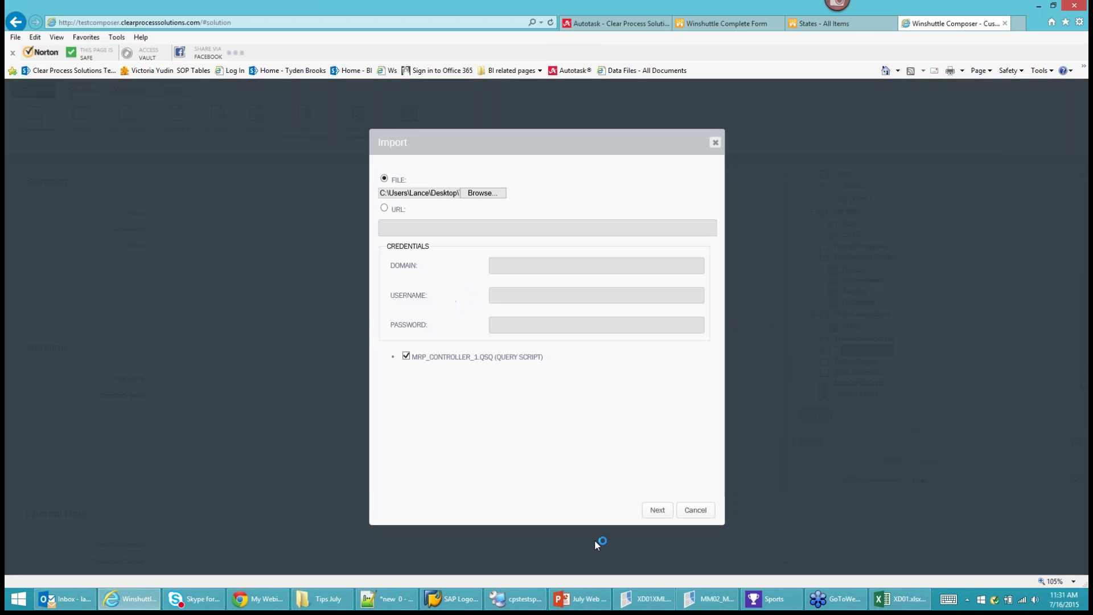
Map the query fields into group MM with a repeating section and finish the solution.
{"action": "left_click", "coordinate": [657, 510]}
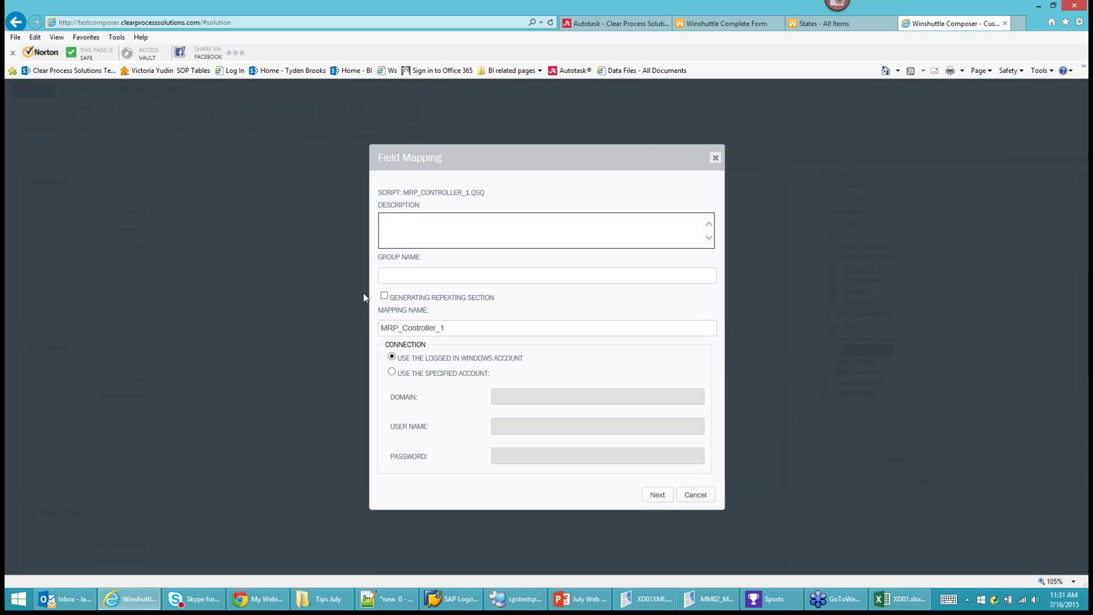
{"action": "left_click", "coordinate": [434, 275]}
{"action": "type", "text": "MM"}
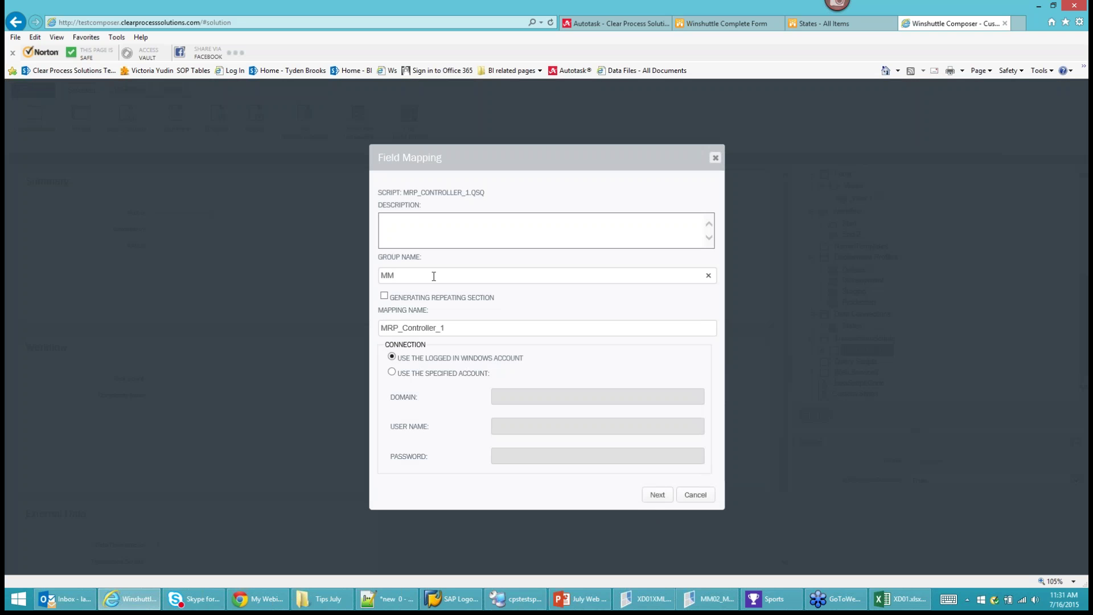
{"action": "left_click", "coordinate": [384, 296]}
{"action": "left_click", "coordinate": [658, 494]}
{"action": "left_click", "coordinate": [656, 390]}
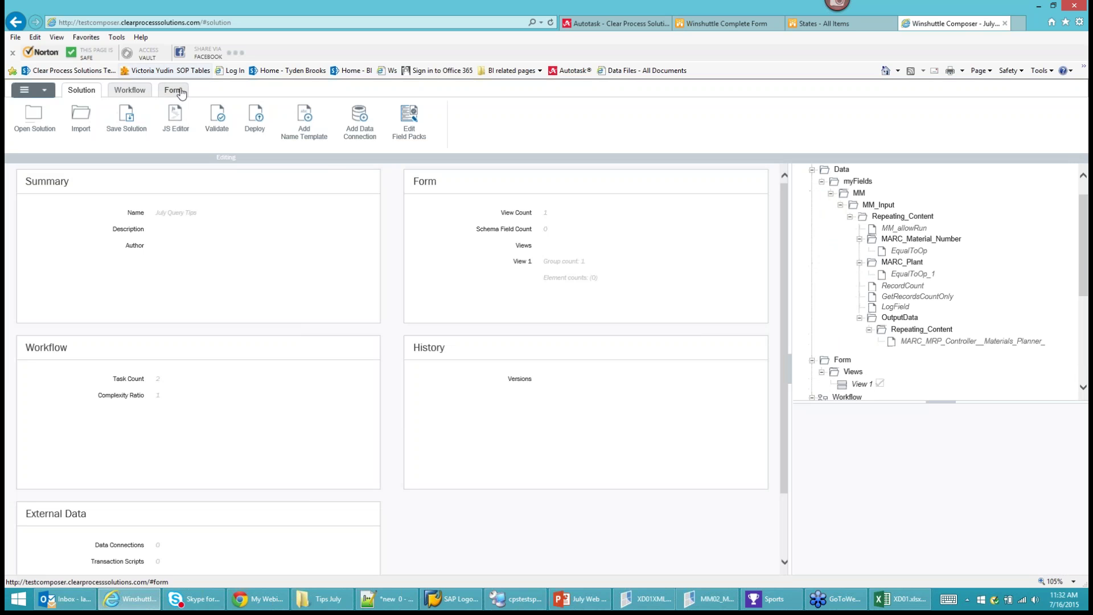
Show the form designer with its Form Data fields panel.
{"action": "left_click", "coordinate": [126, 93]}
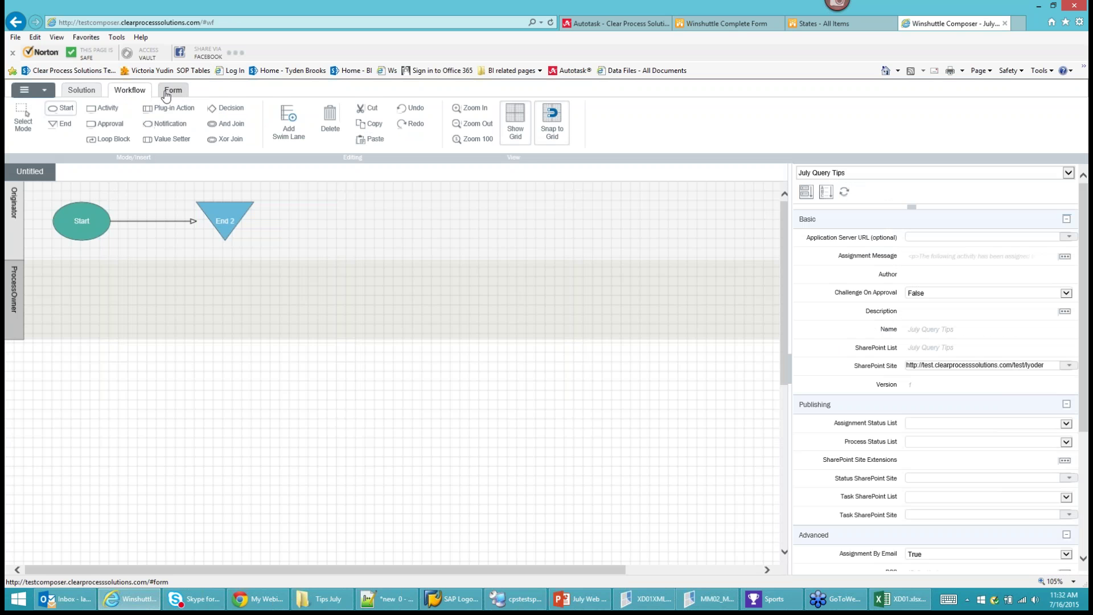
{"action": "left_click", "coordinate": [166, 91]}
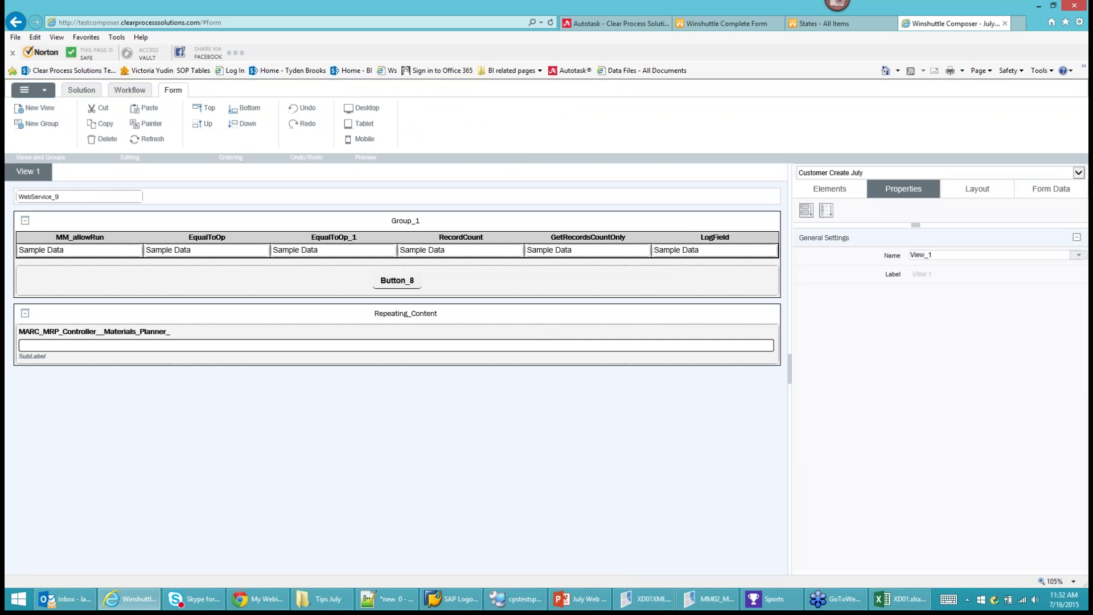
{"action": "left_click", "coordinate": [1040, 190]}
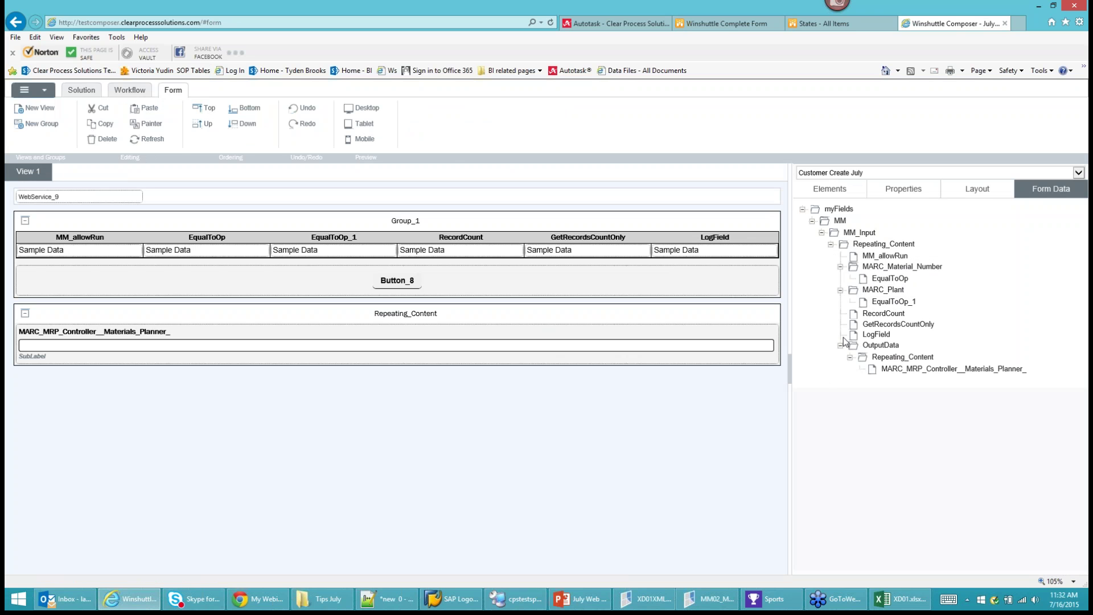
{"action": "left_click", "coordinate": [923, 370]}
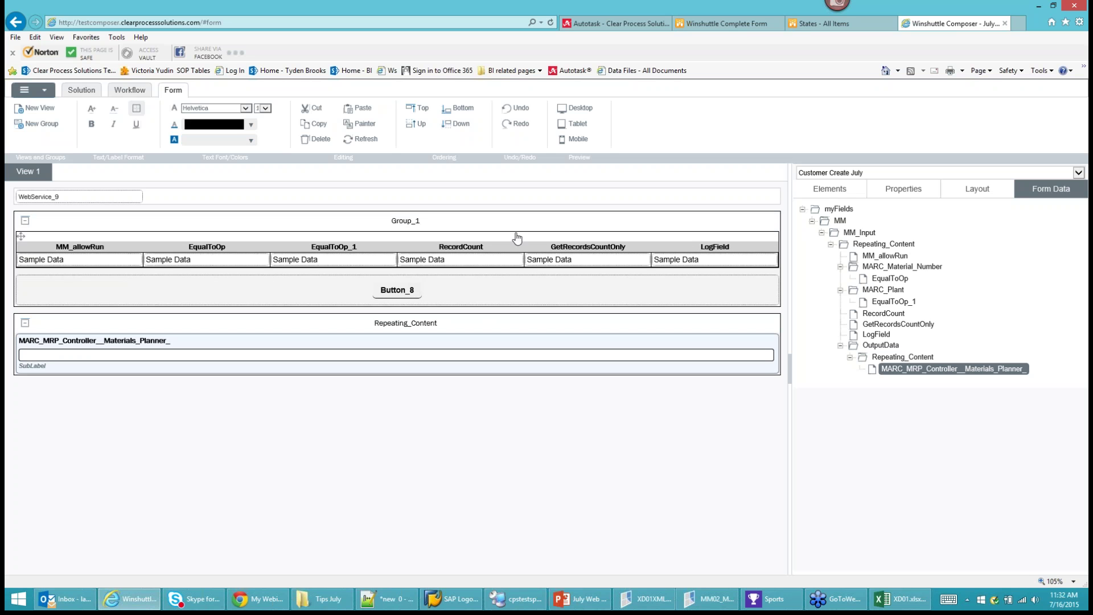
Delete the field table inside Group_1 and the Repeating_Content group.
{"action": "left_click", "coordinate": [516, 237]}
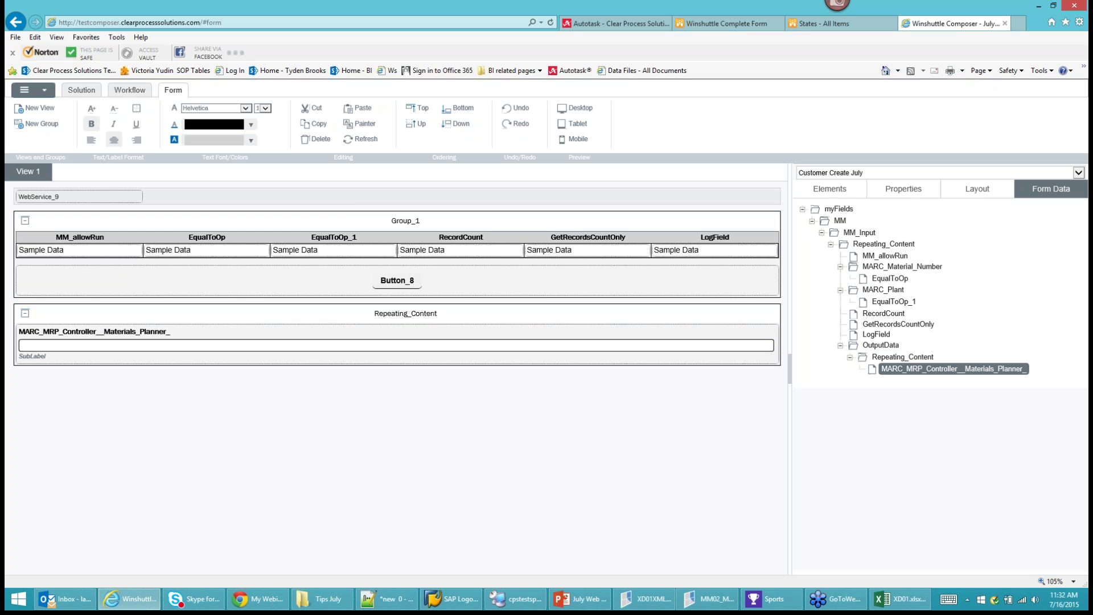
{"action": "key", "text": "Delete"}
{"action": "left_click", "coordinate": [344, 289]}
{"action": "key", "text": "Delete"}
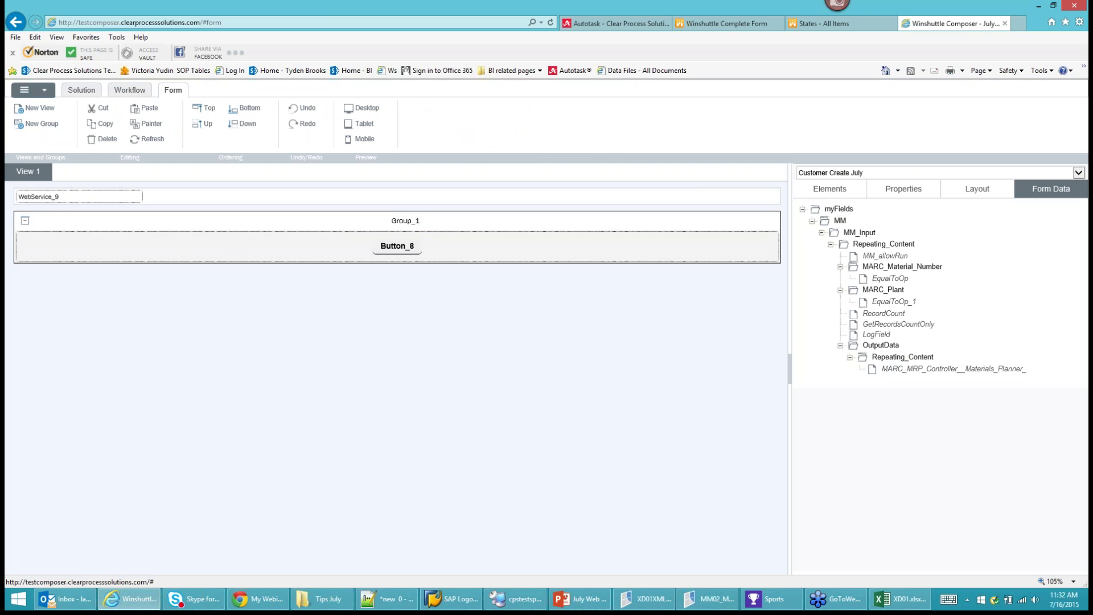
Drag the MM_Input data group onto Group_1 so its fields and MRP controller output sit below Button_8.
{"action": "left_click", "coordinate": [857, 233]}
{"action": "left_click", "coordinate": [742, 225]}
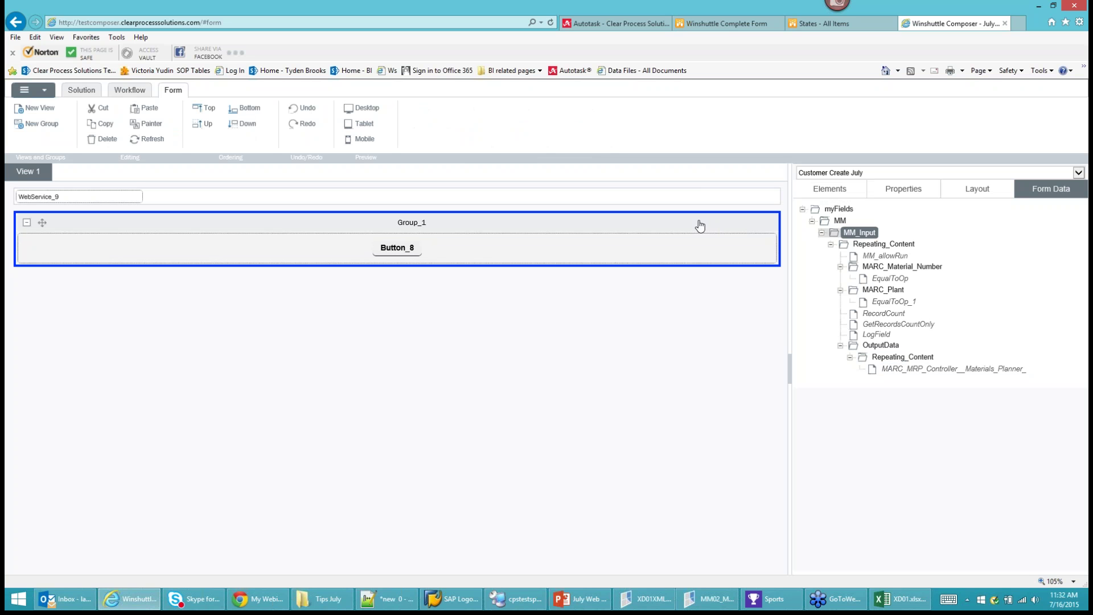
{"action": "left_click_drag", "start_coordinate": [699, 226], "coordinate": [700, 225]}
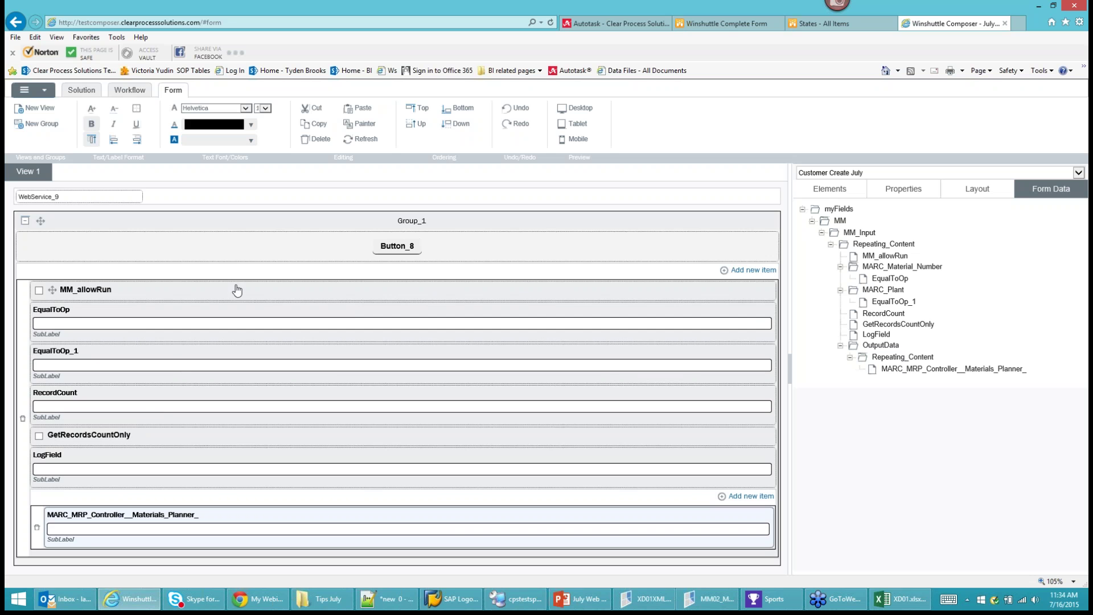
{"action": "left_click", "coordinate": [447, 548]}
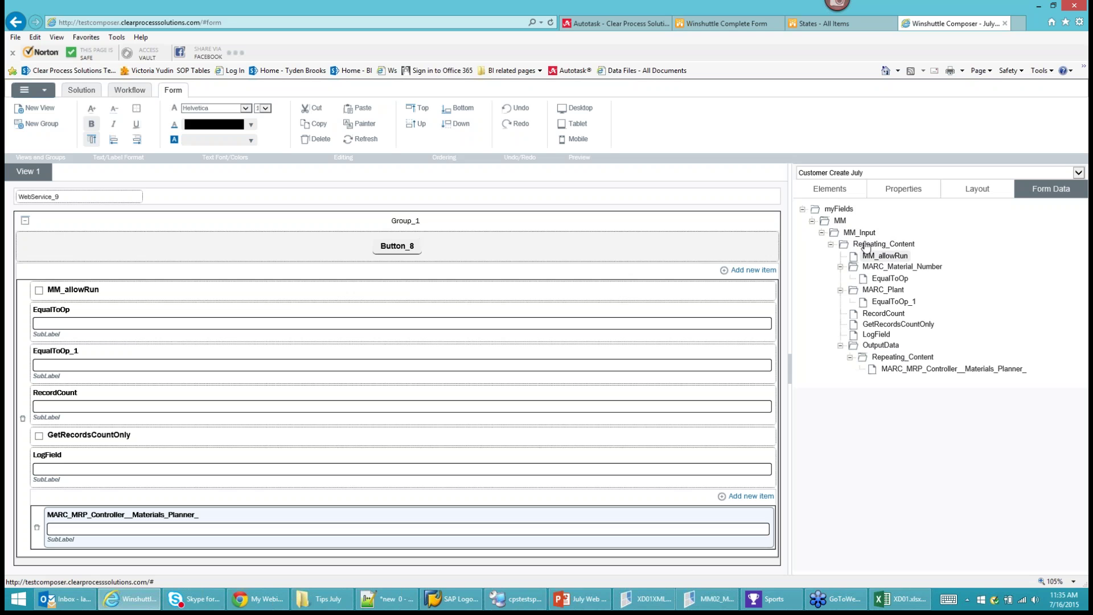
From the Solution tab's Query Scripts, import the MRP_Controller_2.qsq file.
{"action": "mouse_move", "coordinate": [877, 261]}
{"action": "left_click", "coordinate": [83, 93]}
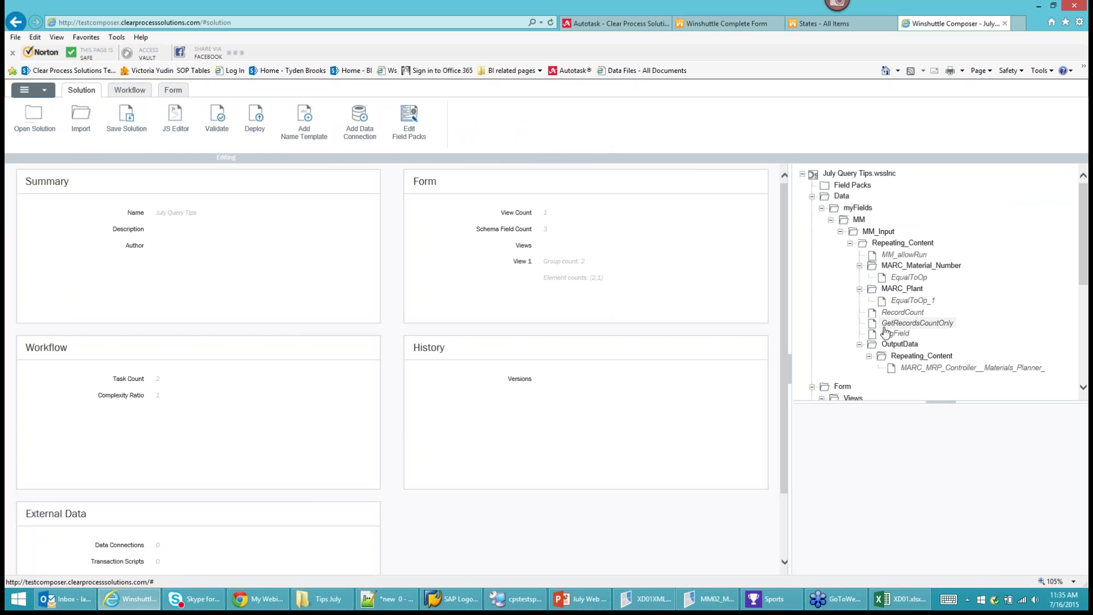
{"action": "mouse_move", "coordinate": [886, 332]}
{"action": "scroll", "coordinate": [888, 336], "scroll_direction": "down", "scroll_amount": 7}
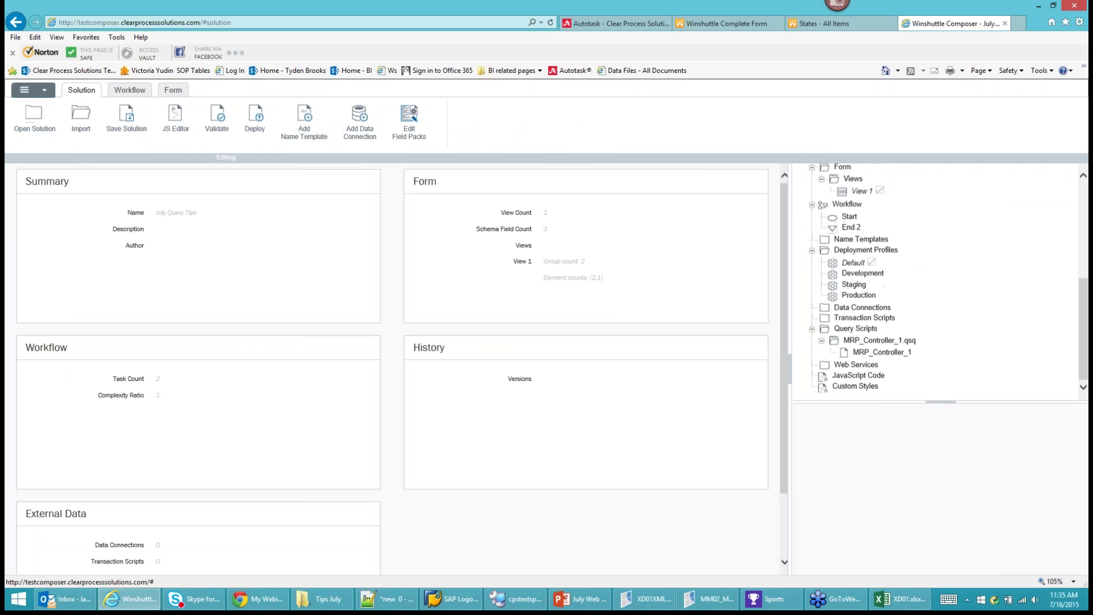
{"action": "right_click", "coordinate": [861, 335]}
{"action": "left_click", "coordinate": [882, 341]}
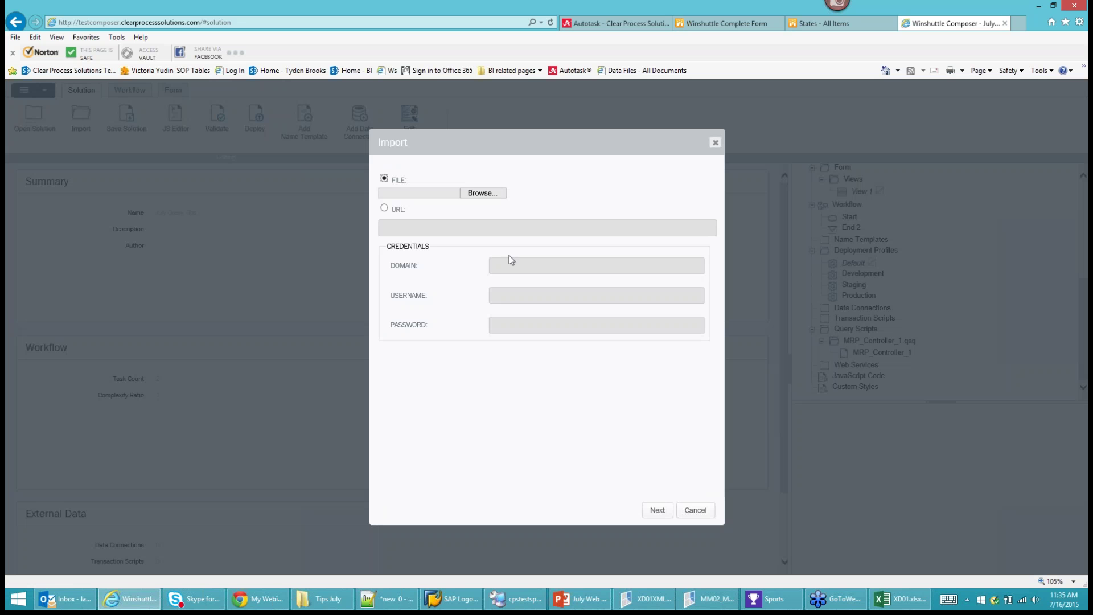
{"action": "left_click", "coordinate": [495, 196]}
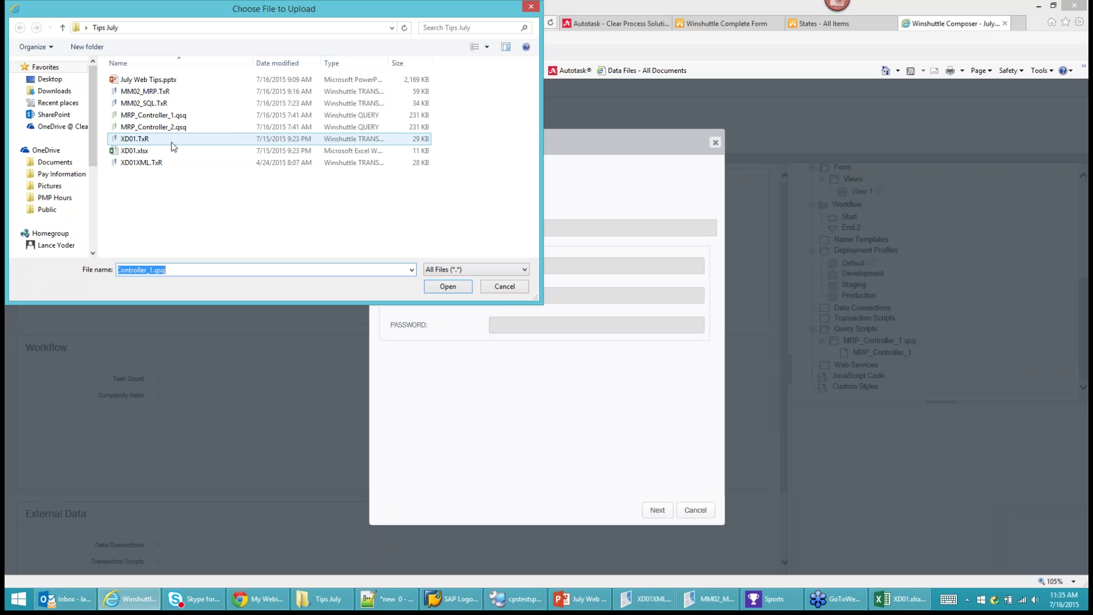
{"action": "left_click", "coordinate": [166, 127]}
{"action": "left_click", "coordinate": [447, 287]}
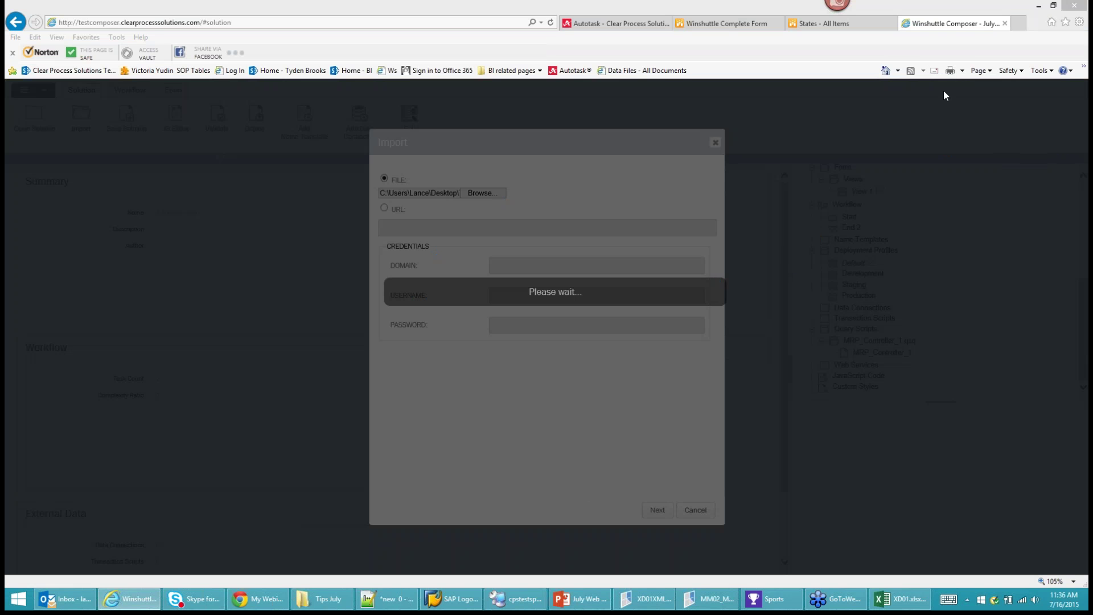
Open testcomposer.clearprocesssolutions.com in a new browser tab.
{"action": "left_click", "coordinate": [907, 8]}
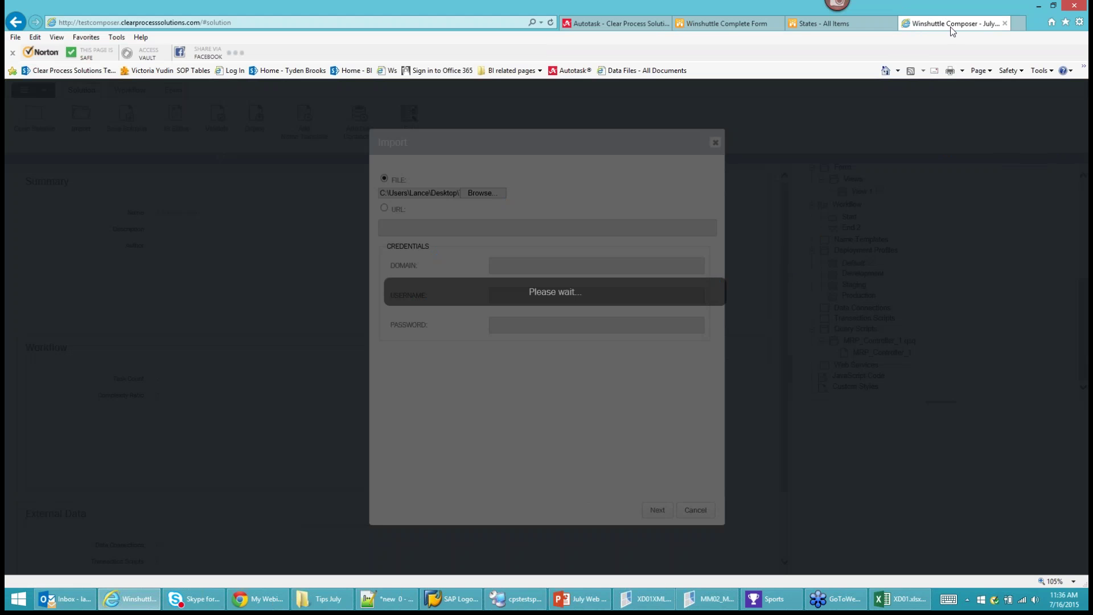
{"action": "left_click", "coordinate": [1014, 23]}
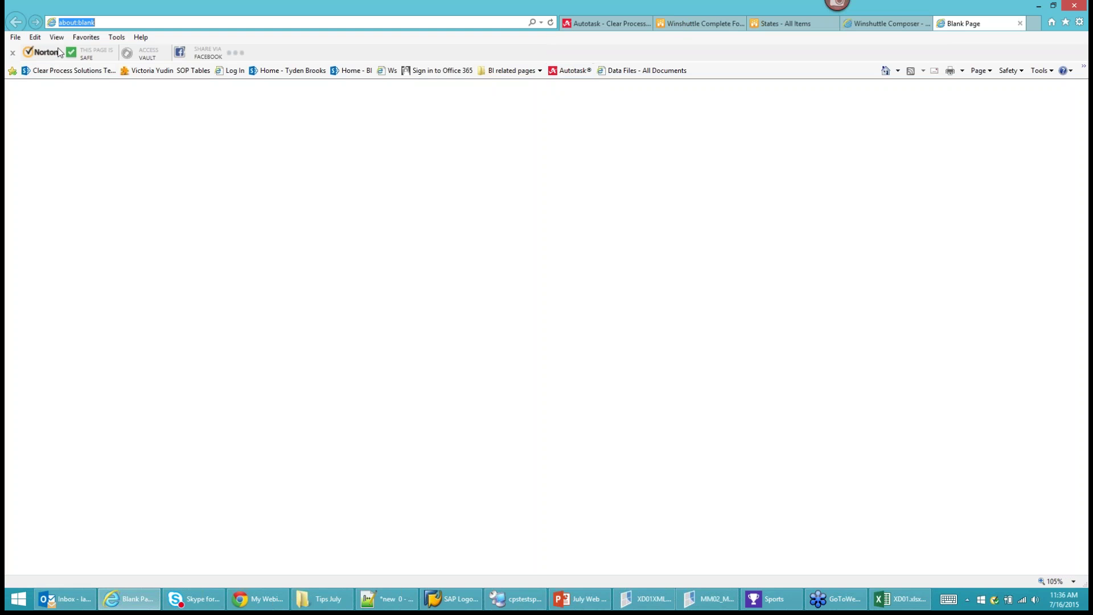
{"action": "type", "text": "comp"}
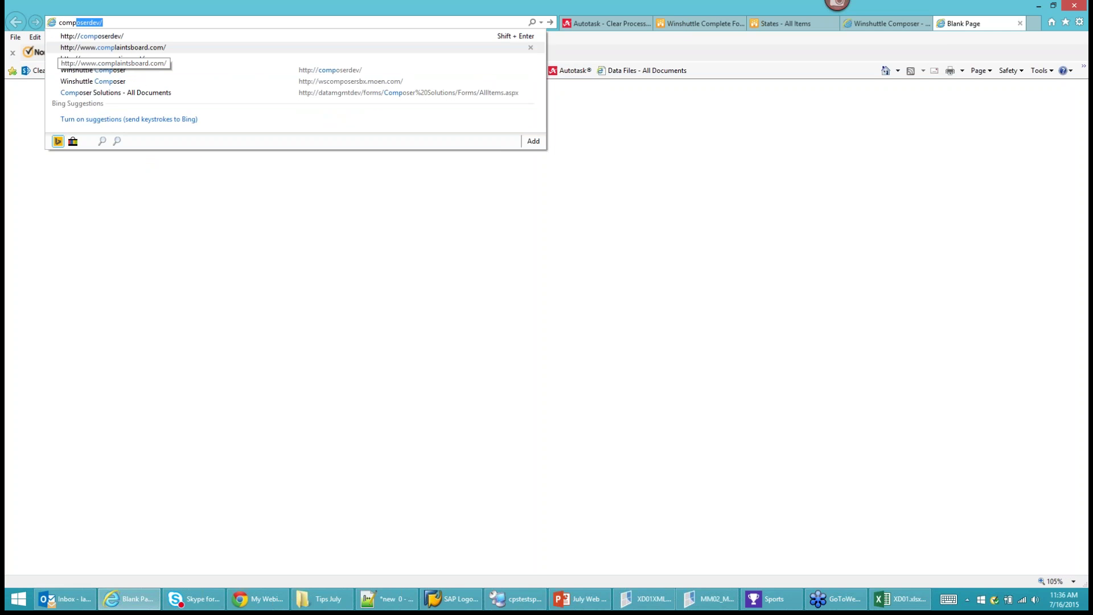
{"action": "key", "text": "BackSpace"}
{"action": "key", "text": "BackSpace"}
{"action": "key", "text": "BackSpace"}
{"action": "key", "text": "BackSpace"}
{"action": "key", "text": "BackSpace"}
{"action": "type", "text": "test"}
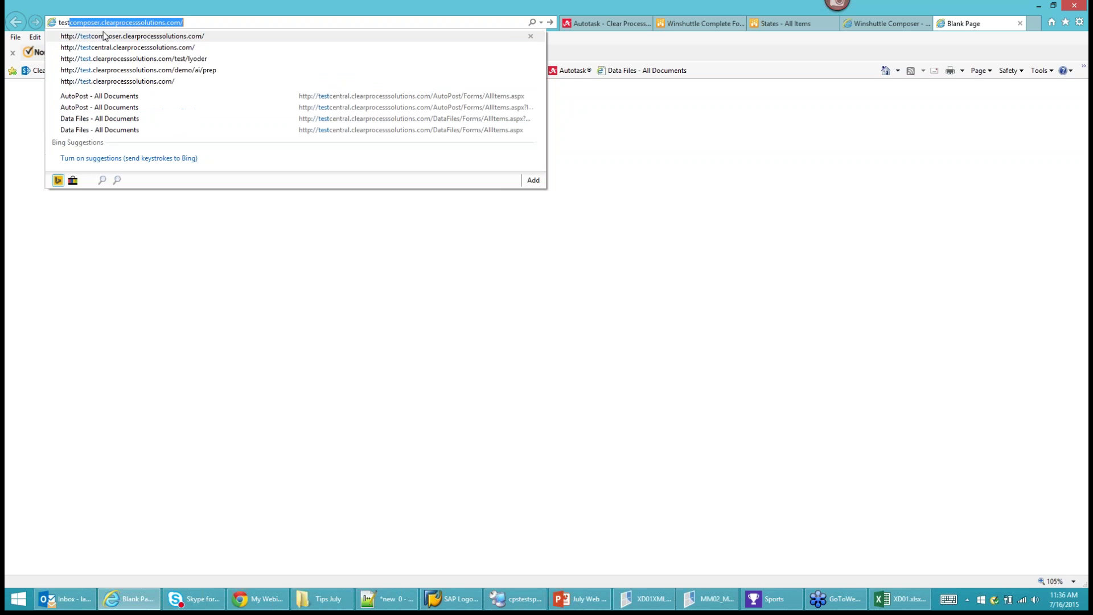
{"action": "left_click", "coordinate": [68, 38]}
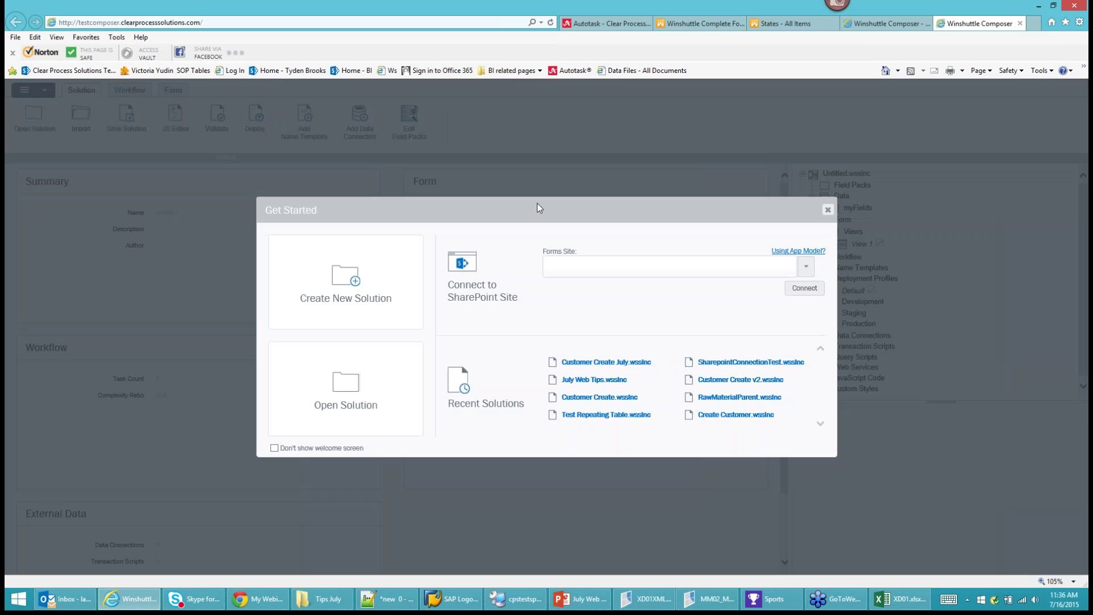
Start a new solution named July Query Tips.
{"action": "left_click", "coordinate": [350, 295]}
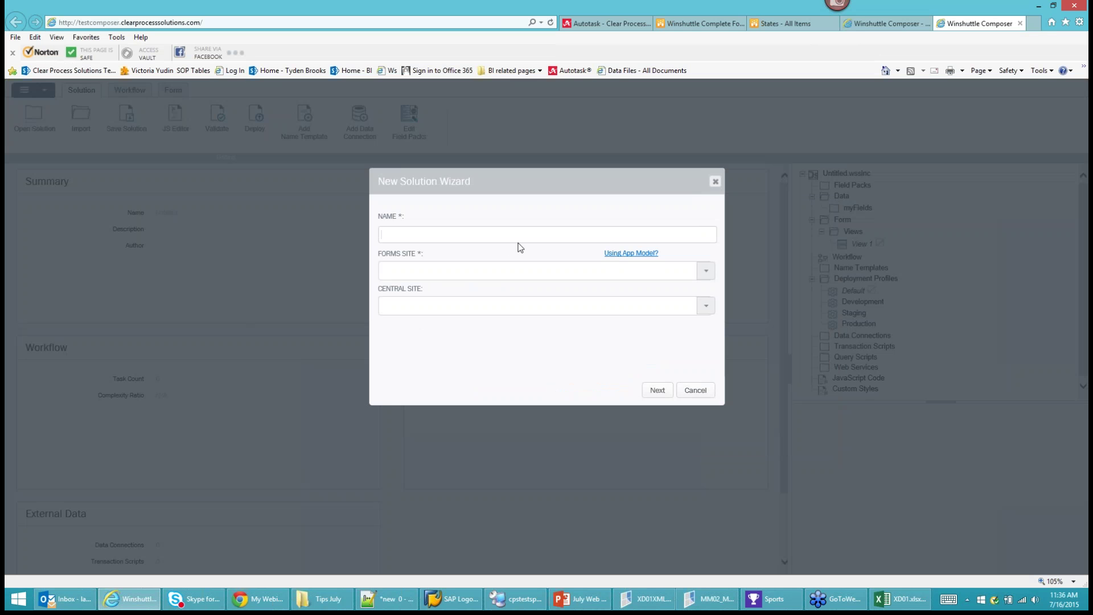
{"action": "type", "text": "Just"}
{"action": "key", "text": "BackSpace"}
{"action": "type", "text": "ly QUe"}
{"action": "key", "text": "BackSpace"}
{"action": "type", "text": "uery TIps"}
Choose the test forms site and testcentral central site, then advance to the scripts step.
{"action": "left_click", "coordinate": [706, 273]}
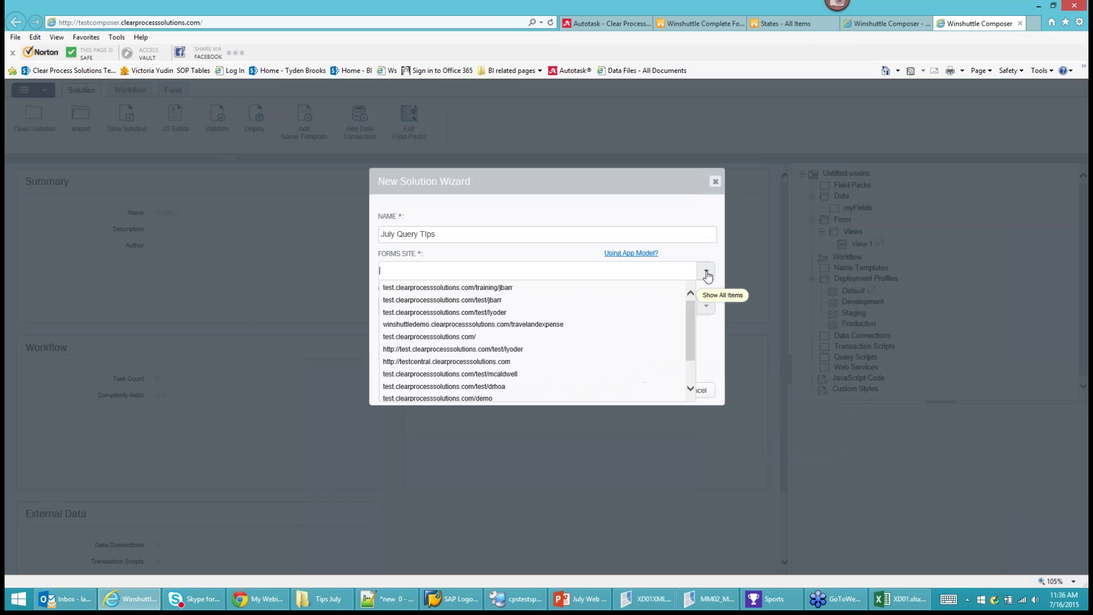
{"action": "left_click", "coordinate": [433, 349]}
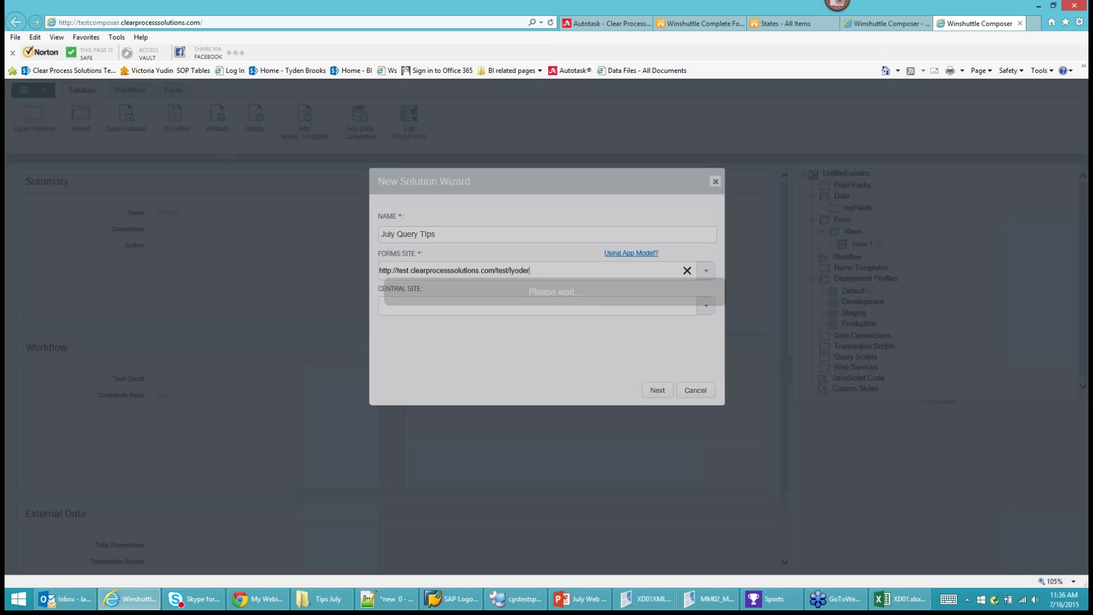
{"action": "left_click", "coordinate": [706, 306]}
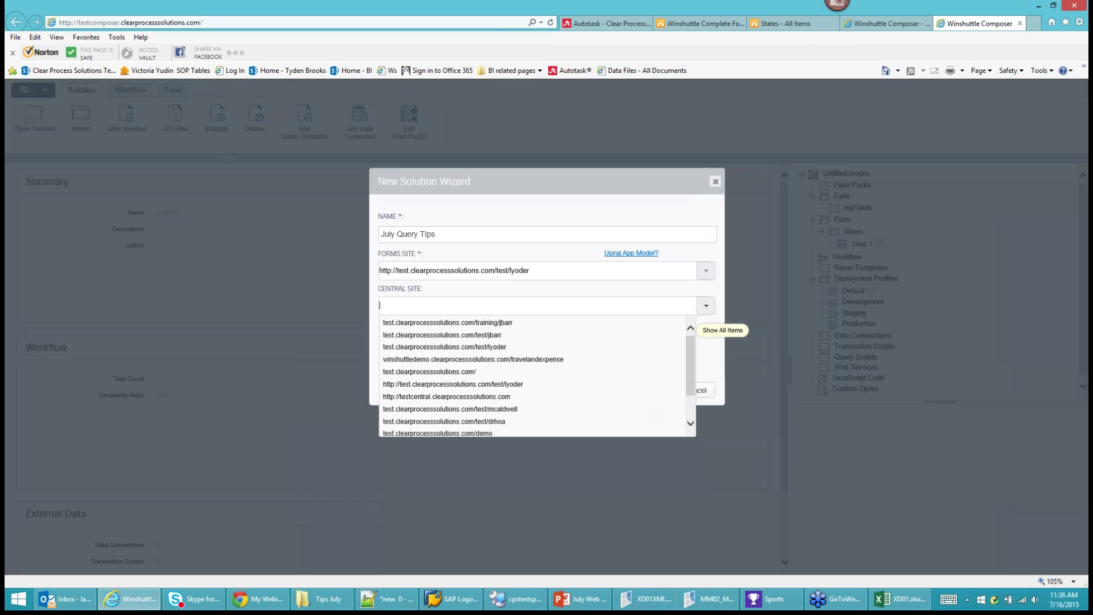
{"action": "left_click", "coordinate": [495, 397]}
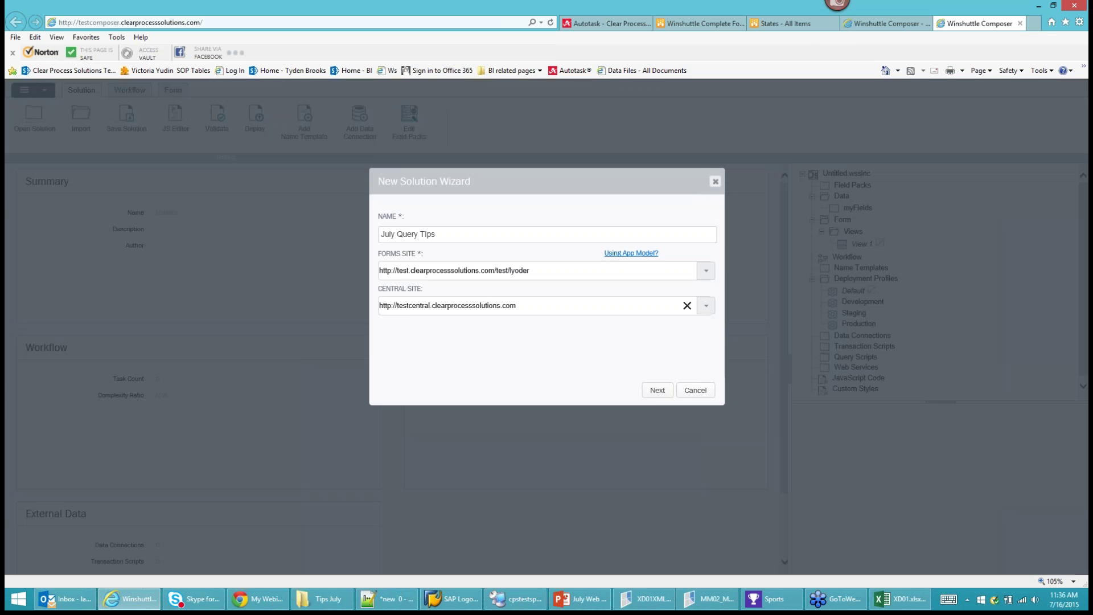
{"action": "left_click", "coordinate": [656, 390]}
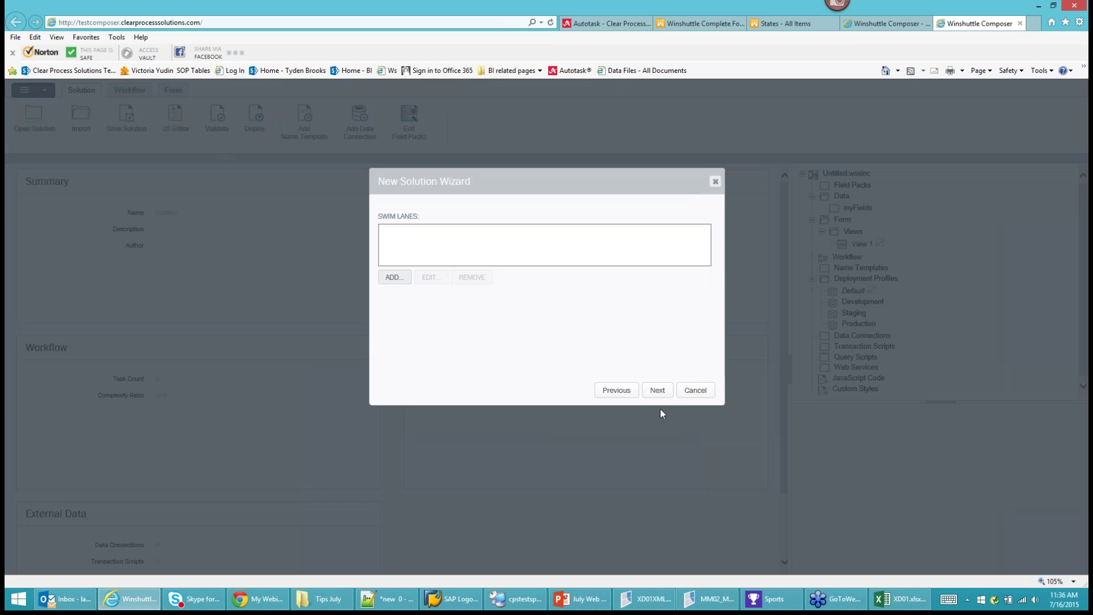
{"action": "left_click", "coordinate": [658, 391]}
{"action": "left_click", "coordinate": [657, 391]}
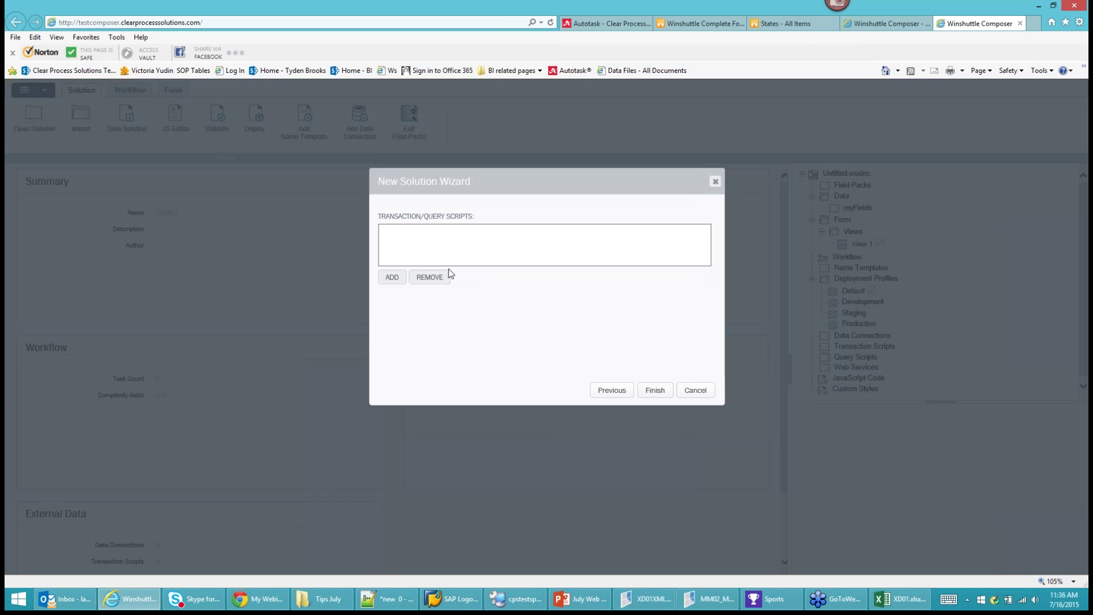
Add MRP_Controller_1.qsq with a repeating MM group and finish the solution.
{"action": "left_click", "coordinate": [391, 277]}
{"action": "left_click", "coordinate": [483, 193]}
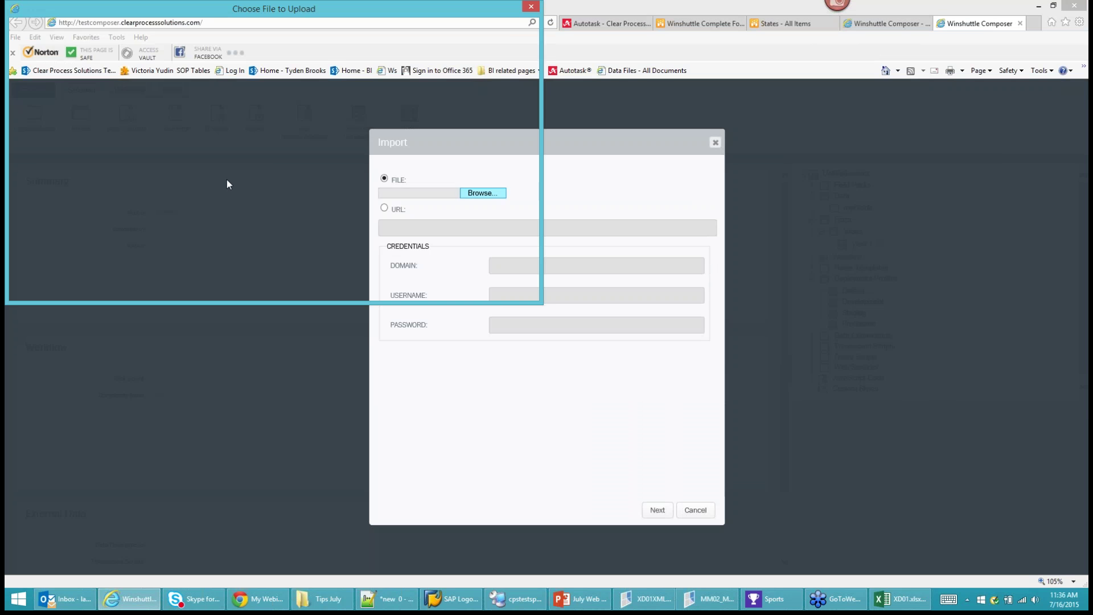
{"action": "left_click", "coordinate": [153, 115]}
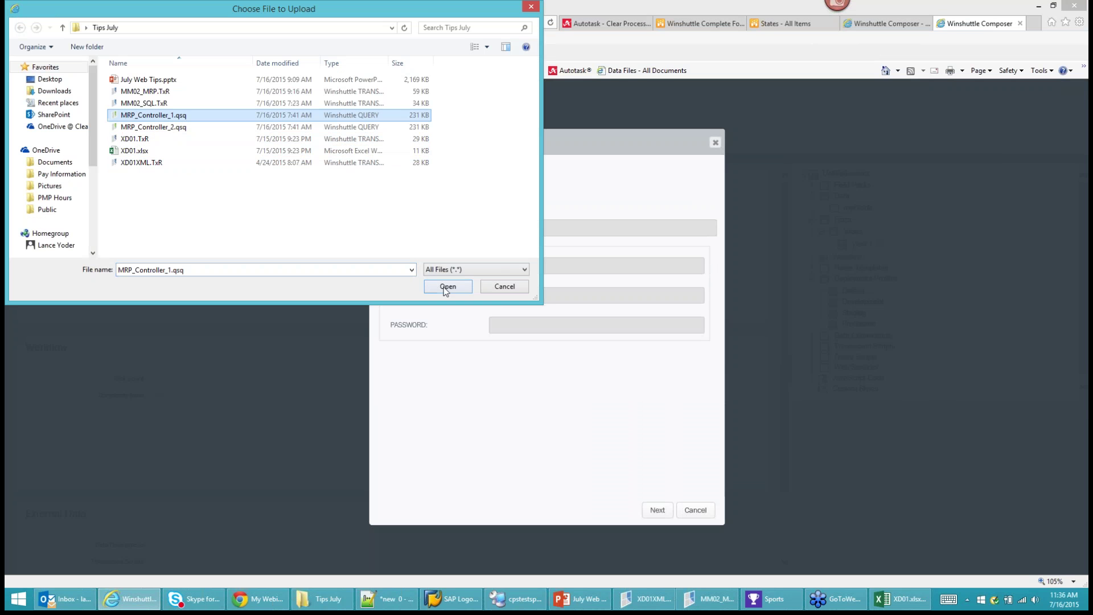
{"action": "left_click", "coordinate": [448, 286]}
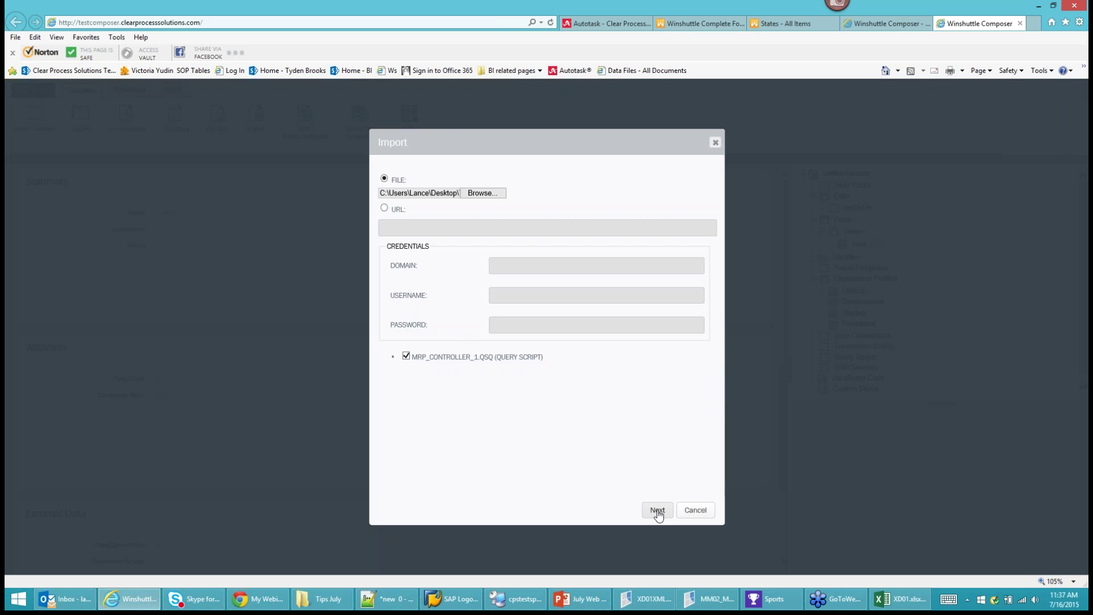
{"action": "left_click", "coordinate": [657, 510]}
{"action": "left_click", "coordinate": [384, 295]}
{"action": "type", "text": "MM"}
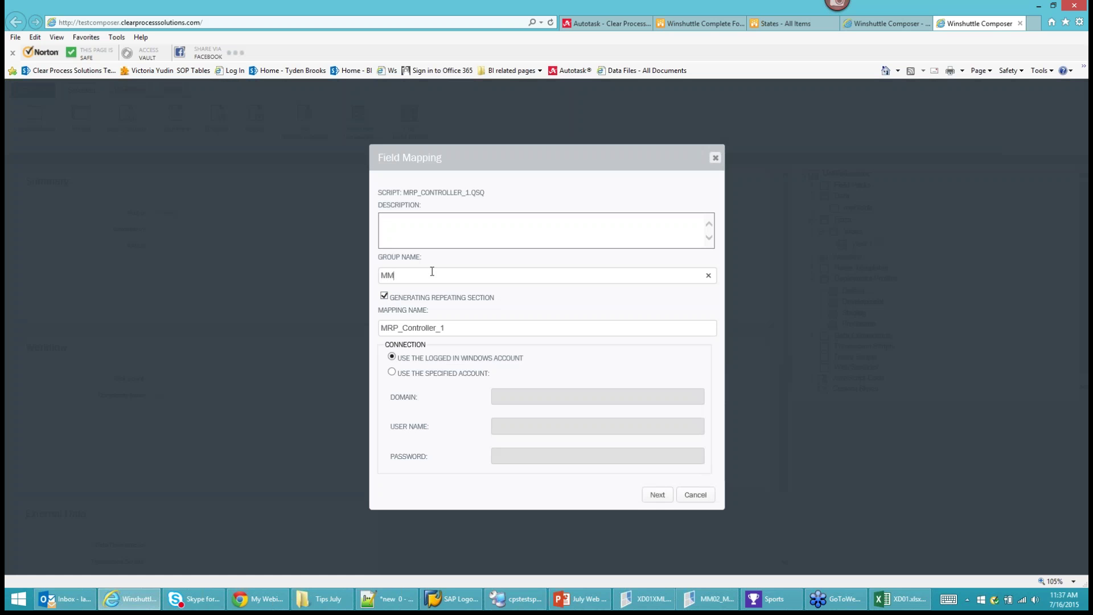
{"action": "left_click", "coordinate": [658, 495]}
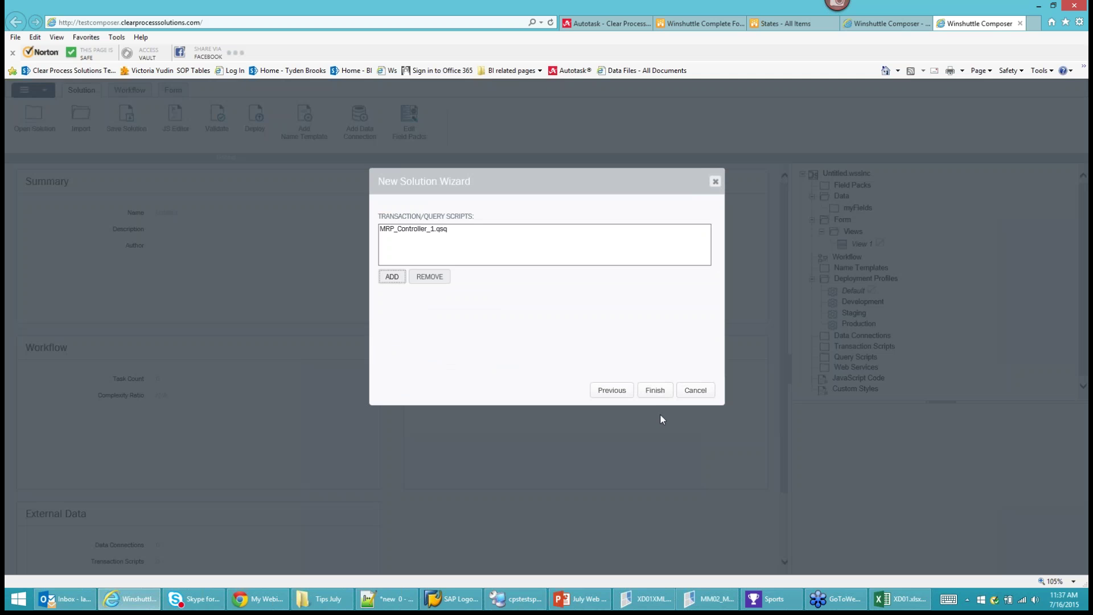
{"action": "left_click", "coordinate": [656, 391]}
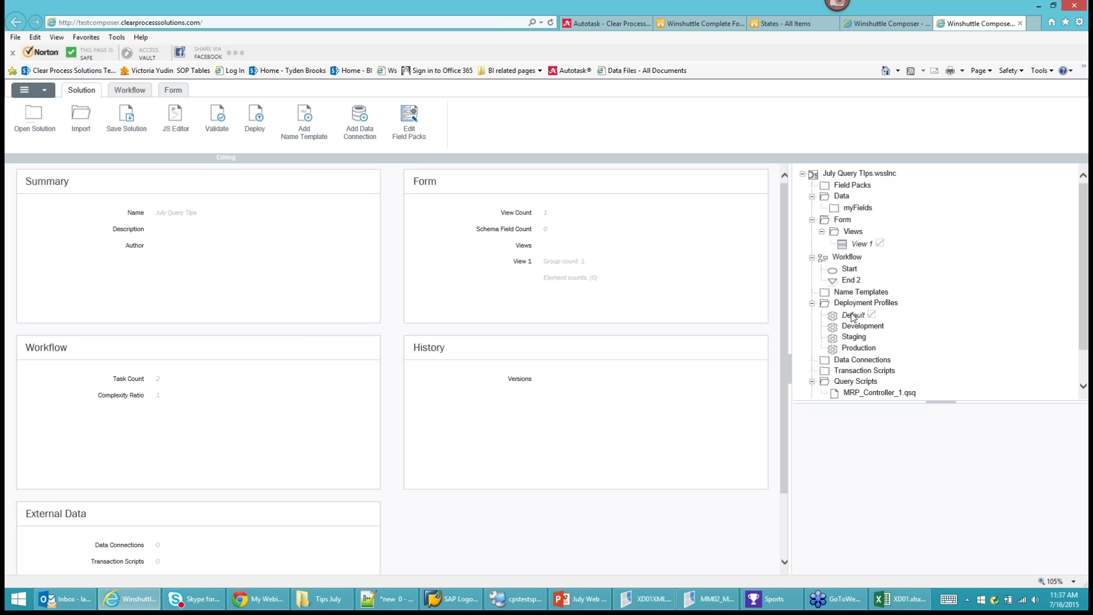
Remove the sample table and Repeating_Content, then drag the MM_Input fields into Group_1.
{"action": "left_click", "coordinate": [169, 92]}
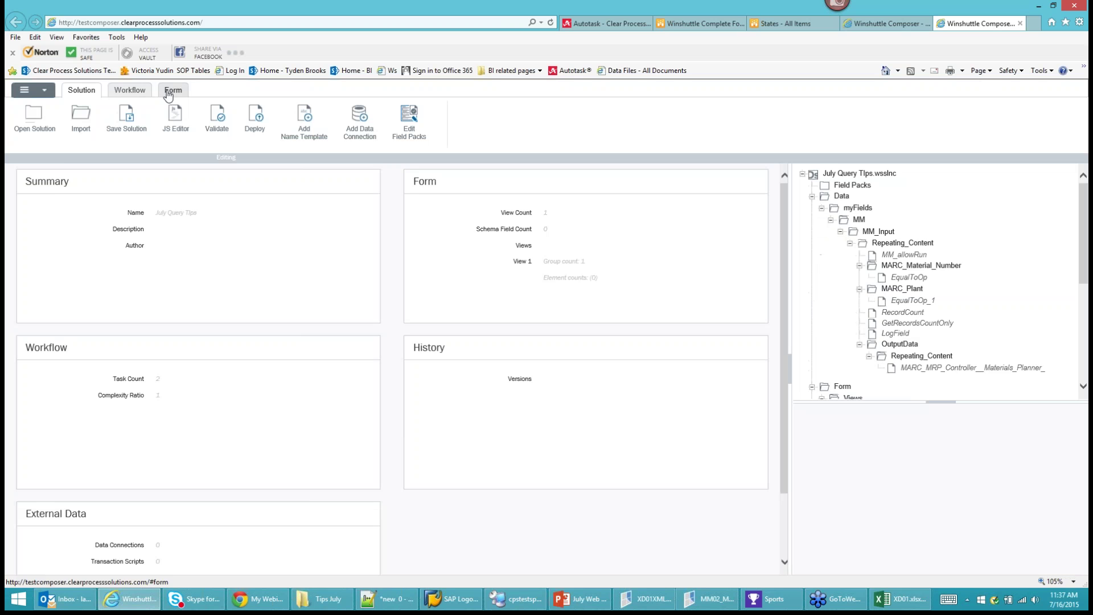
{"action": "left_click", "coordinate": [353, 245]}
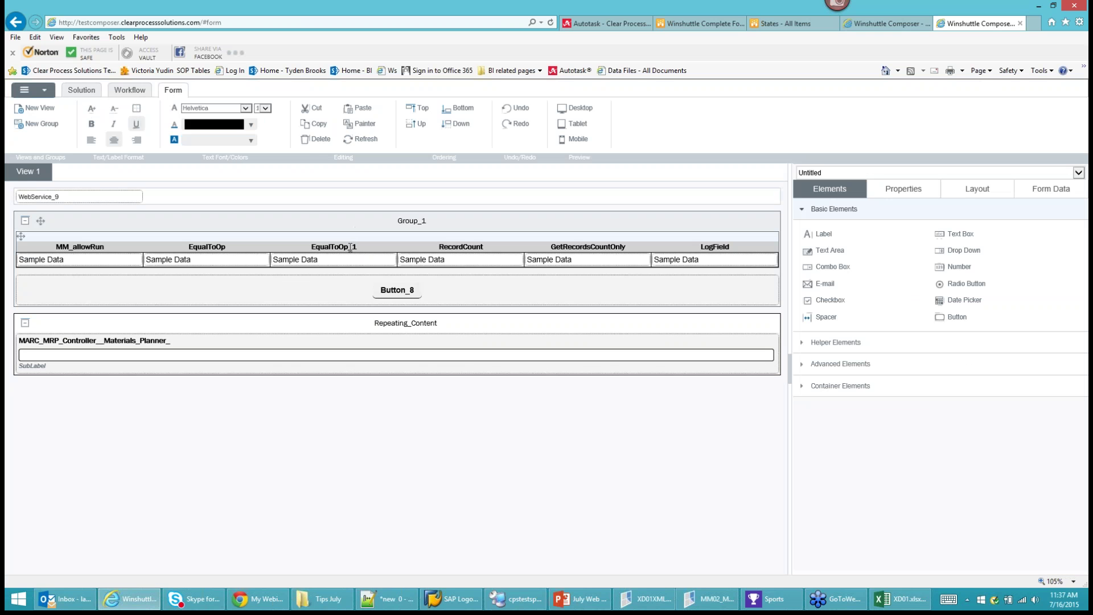
{"action": "left_click", "coordinate": [351, 245]}
{"action": "key", "text": "Delete"}
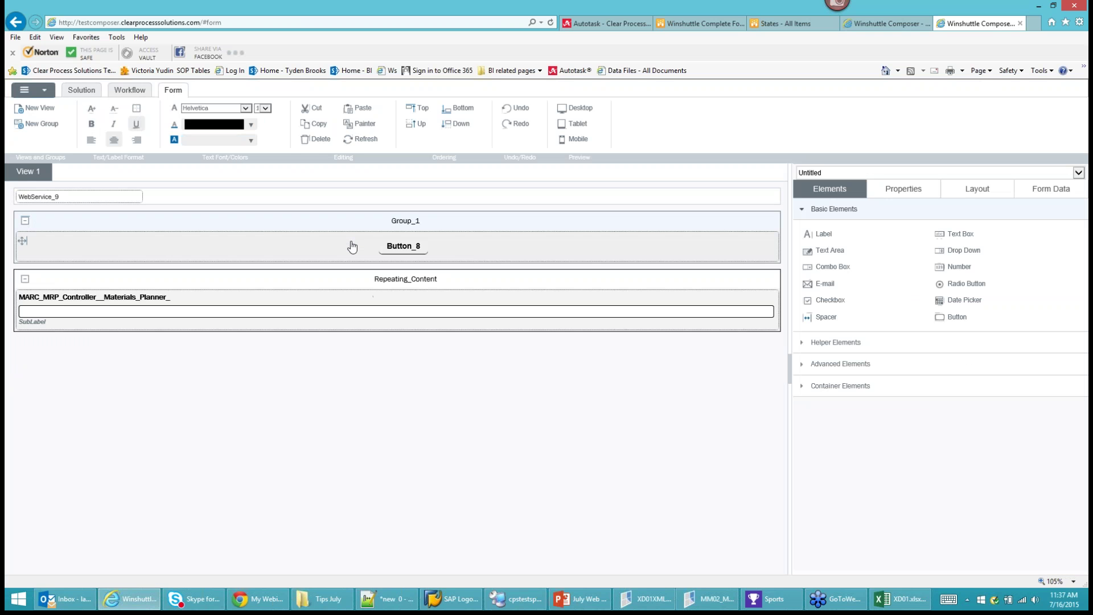
{"action": "left_click", "coordinate": [361, 279]}
{"action": "key", "text": "Delete"}
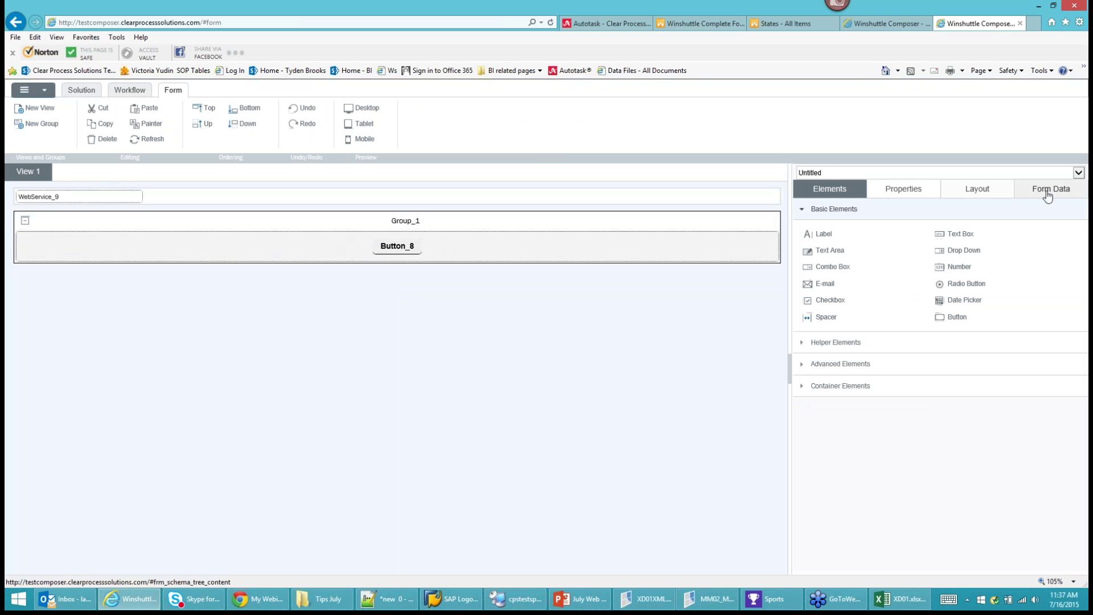
{"action": "left_click", "coordinate": [1052, 189]}
{"action": "left_click_drag", "start_coordinate": [860, 233], "coordinate": [672, 233]}
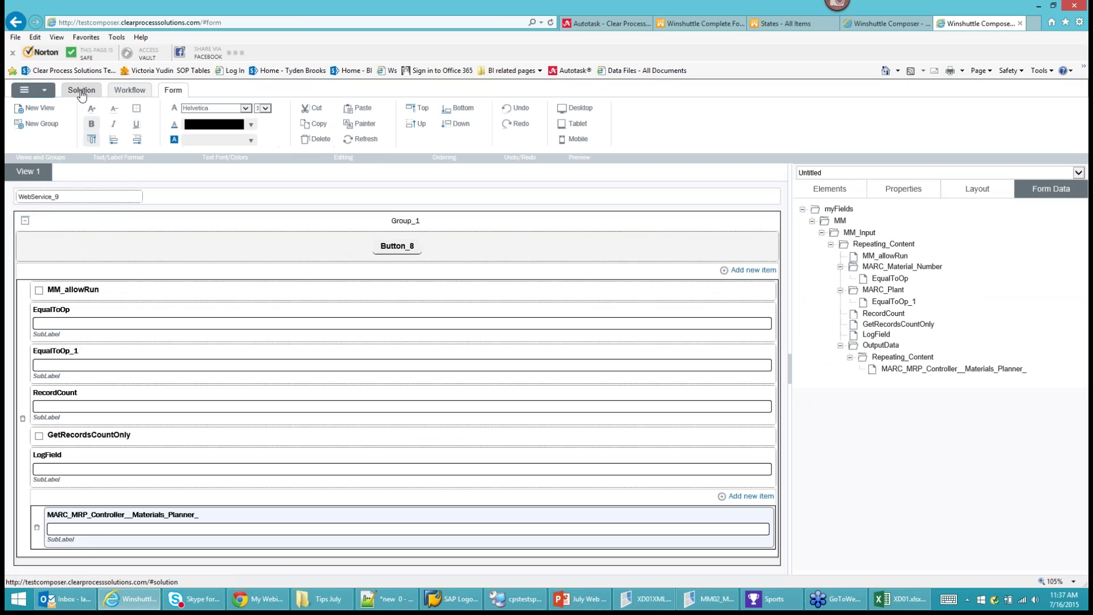
Select the MRP_Controller_1.qsq query script and bring up its Is Overwrite Allowed choices.
{"action": "left_click", "coordinate": [92, 93]}
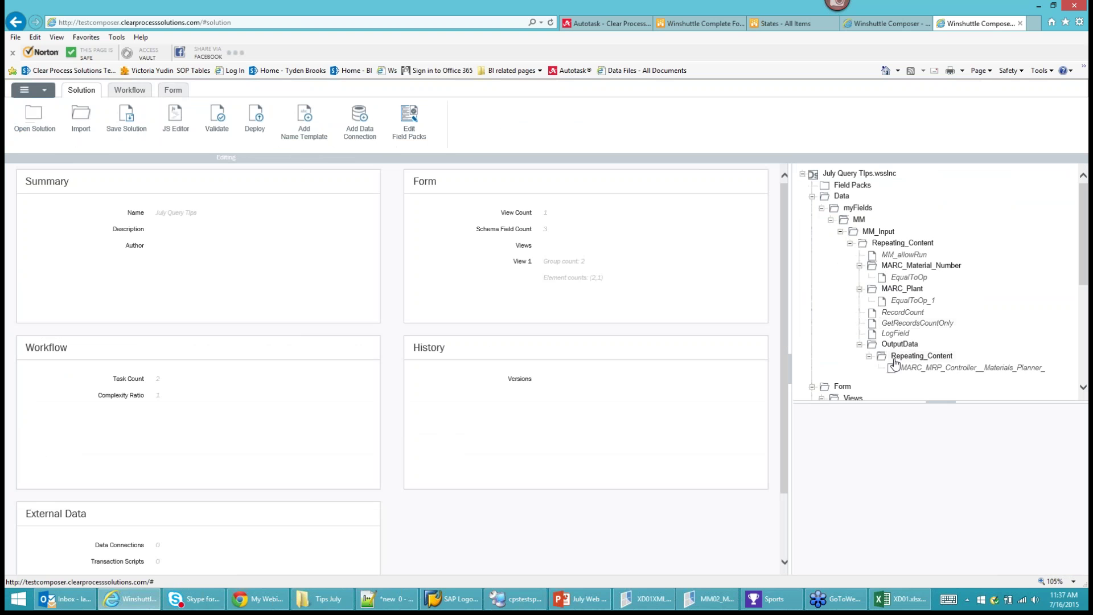
{"action": "scroll", "coordinate": [958, 354], "scroll_direction": "down", "scroll_amount": 3}
{"action": "scroll", "coordinate": [958, 354], "scroll_direction": "down", "scroll_amount": 1}
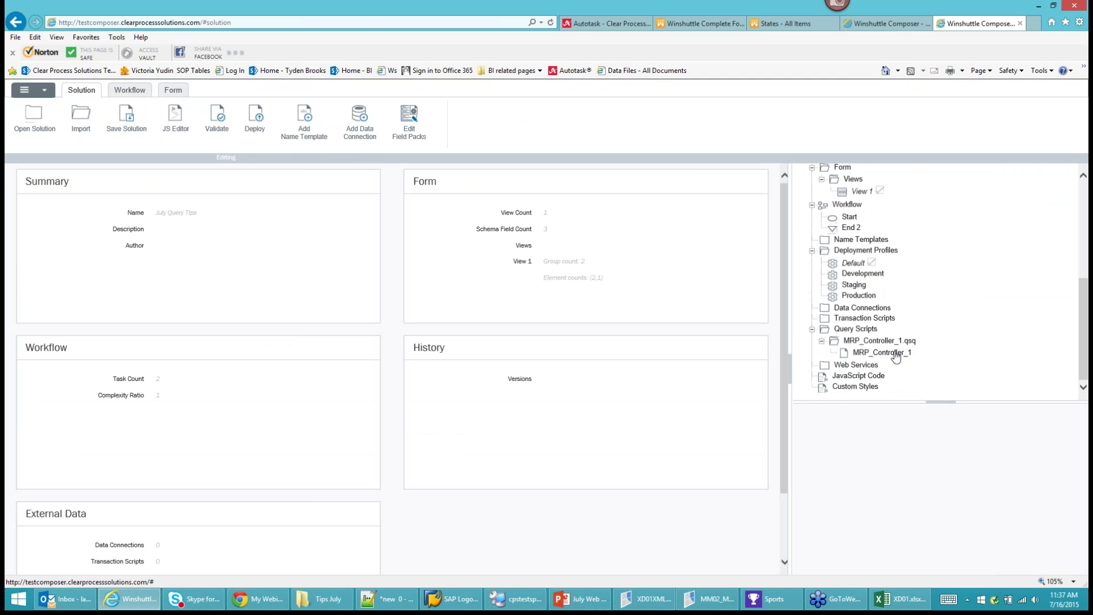
{"action": "left_click", "coordinate": [880, 354]}
{"action": "left_click", "coordinate": [948, 483]}
Set Is Overwrite Allowed to True, then log in and accept the Default profile's deployment variants.
{"action": "left_click", "coordinate": [940, 491]}
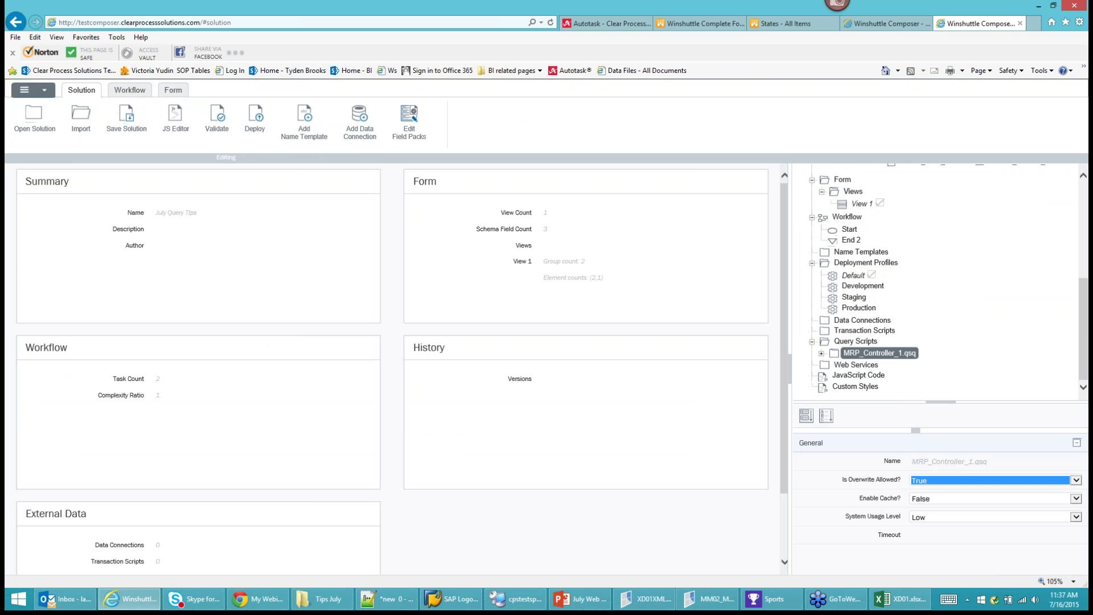
{"action": "right_click", "coordinate": [849, 278]}
{"action": "left_click", "coordinate": [877, 312]}
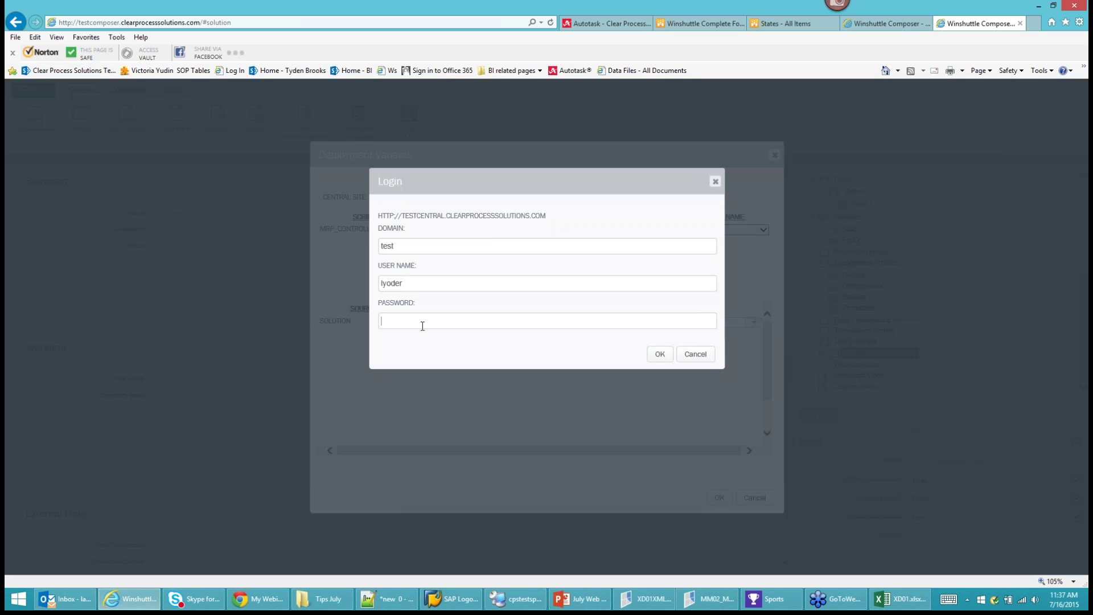
{"action": "type", "text": "**********"}
{"action": "key", "text": "Return"}
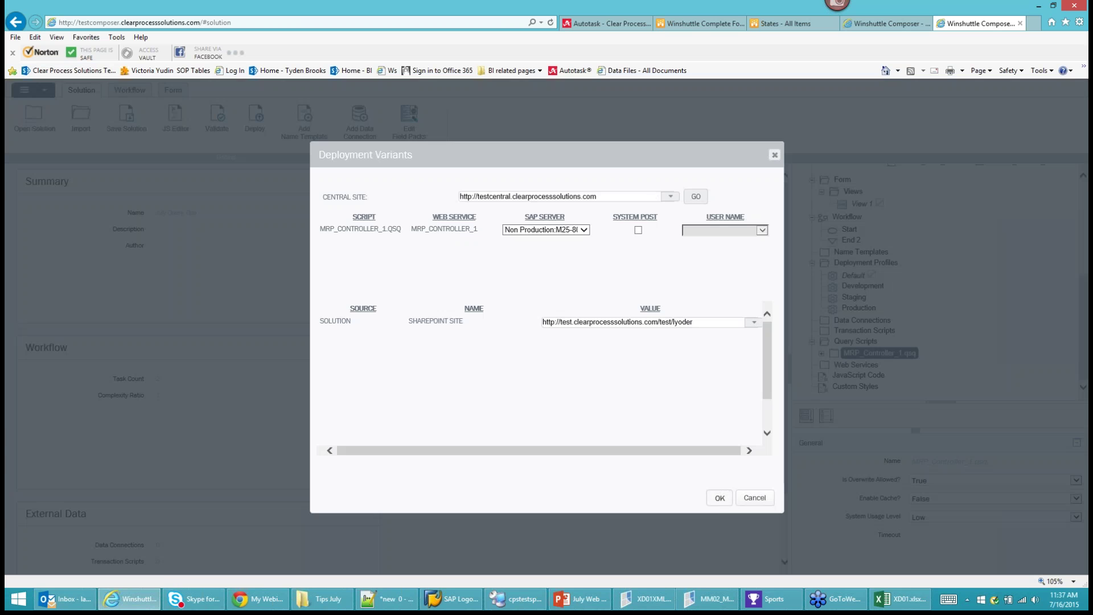
{"action": "left_click", "coordinate": [719, 497]}
Save and deploy the solution with Republish scripts checked.
{"action": "left_click", "coordinate": [44, 90]}
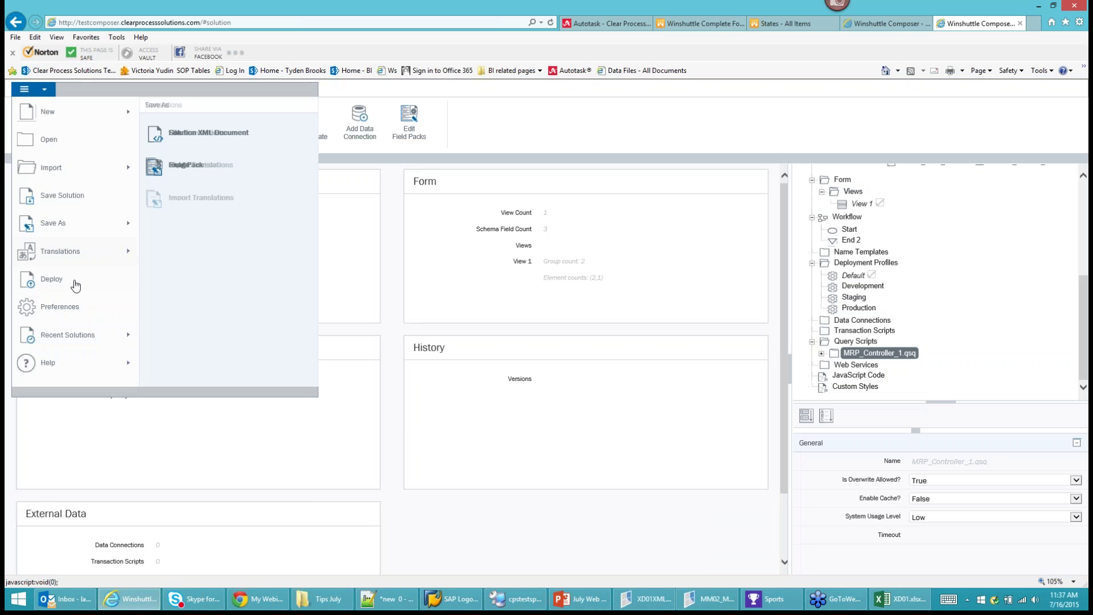
{"action": "left_click", "coordinate": [83, 282]}
{"action": "left_click", "coordinate": [660, 293]}
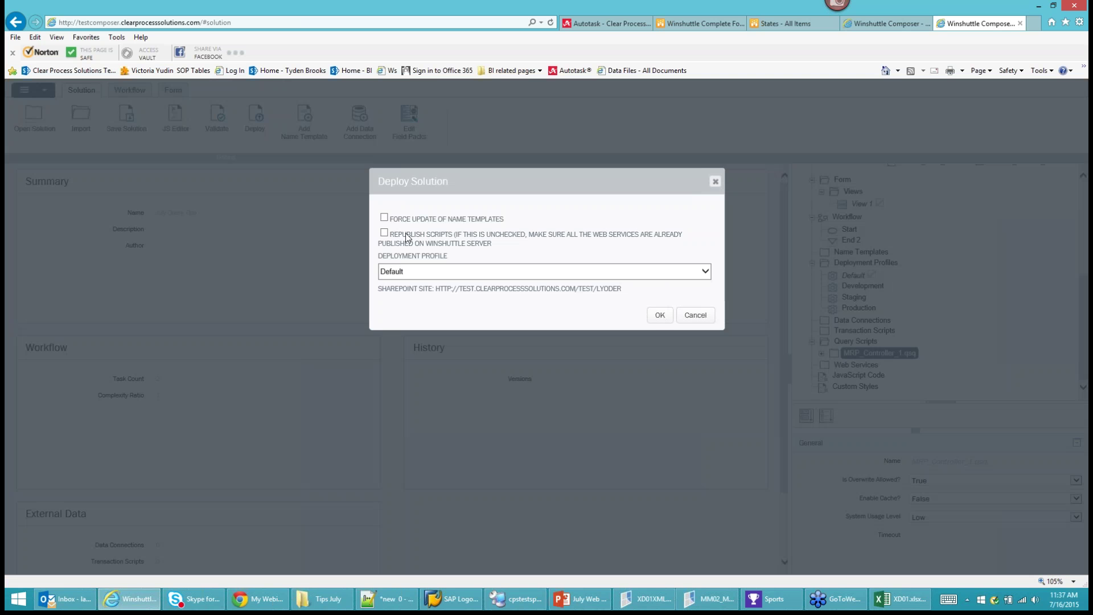
{"action": "left_click", "coordinate": [384, 233]}
{"action": "left_click", "coordinate": [655, 319]}
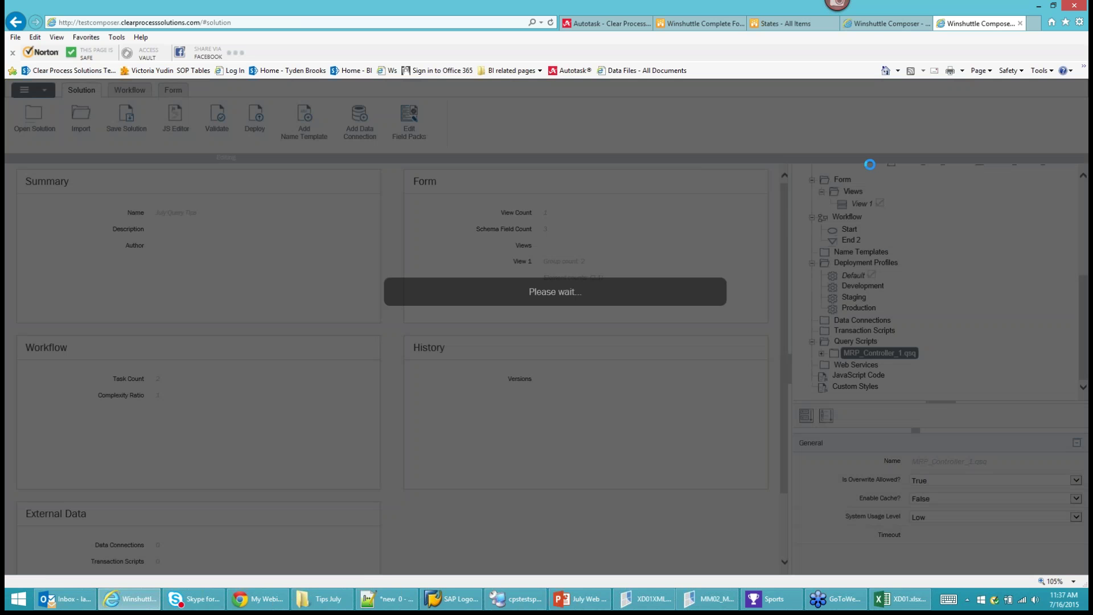
Close the leftover Composer tab, dismiss the success message, and switch to the Winshuttle Complete Form page.
{"action": "left_click", "coordinate": [882, 23]}
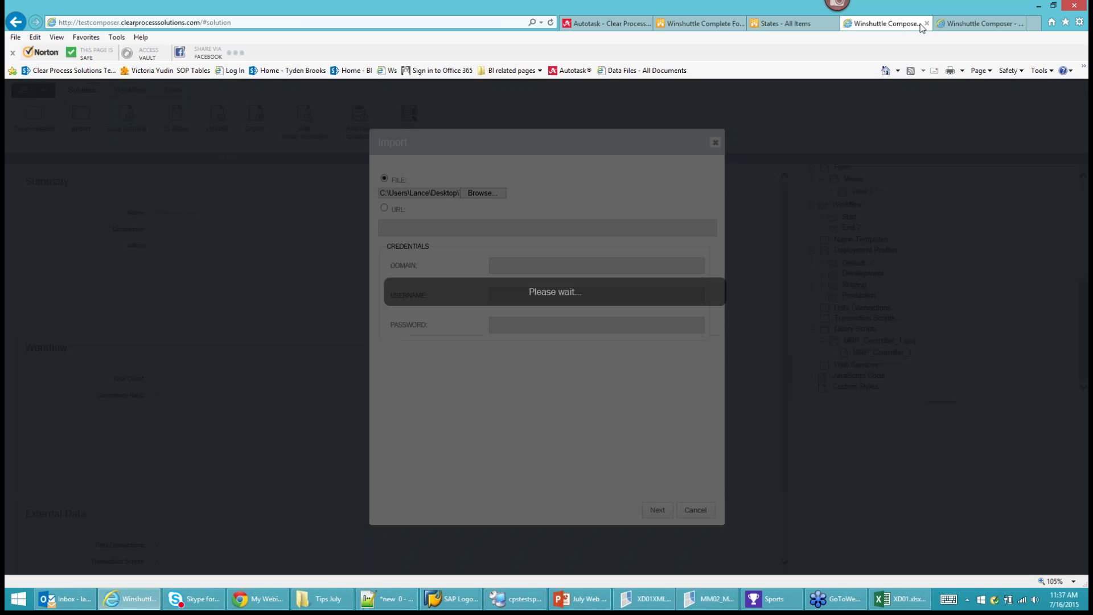
{"action": "left_click", "coordinate": [928, 24]}
{"action": "left_click", "coordinate": [535, 308]}
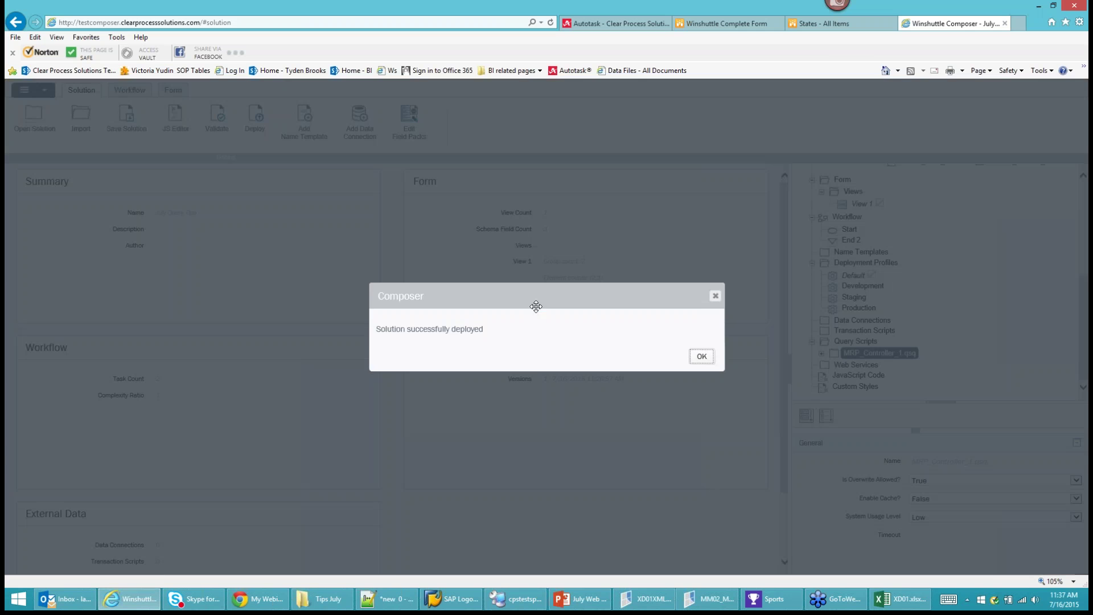
{"action": "left_click", "coordinate": [702, 356]}
{"action": "left_click", "coordinate": [718, 24]}
Return to the SharePoint site home and start a new July Query Tips form from the library.
{"action": "left_click", "coordinate": [550, 23]}
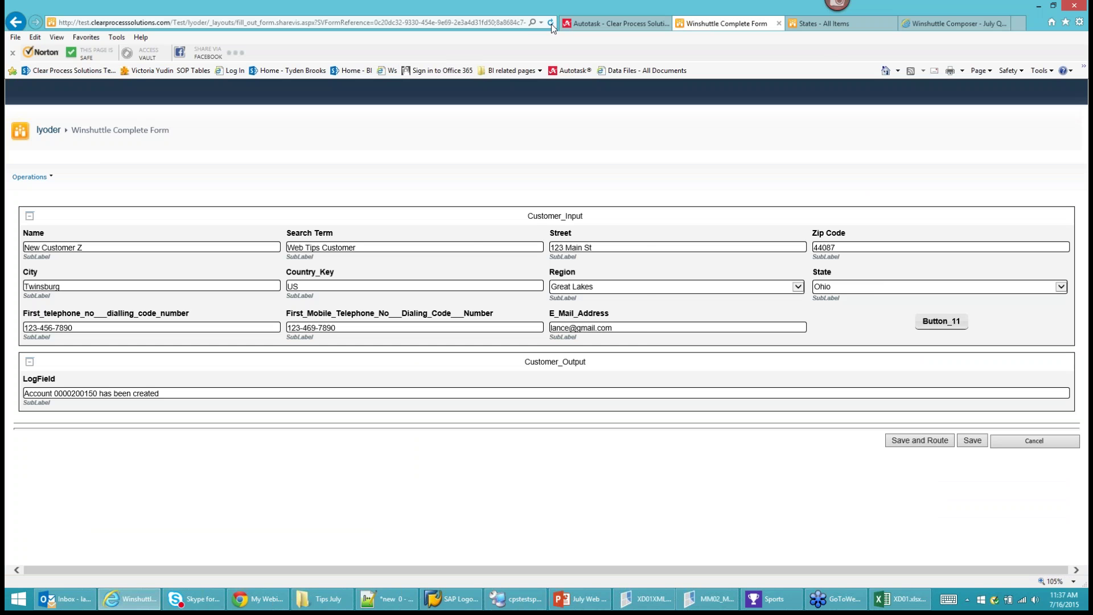
{"action": "left_click", "coordinate": [511, 305]}
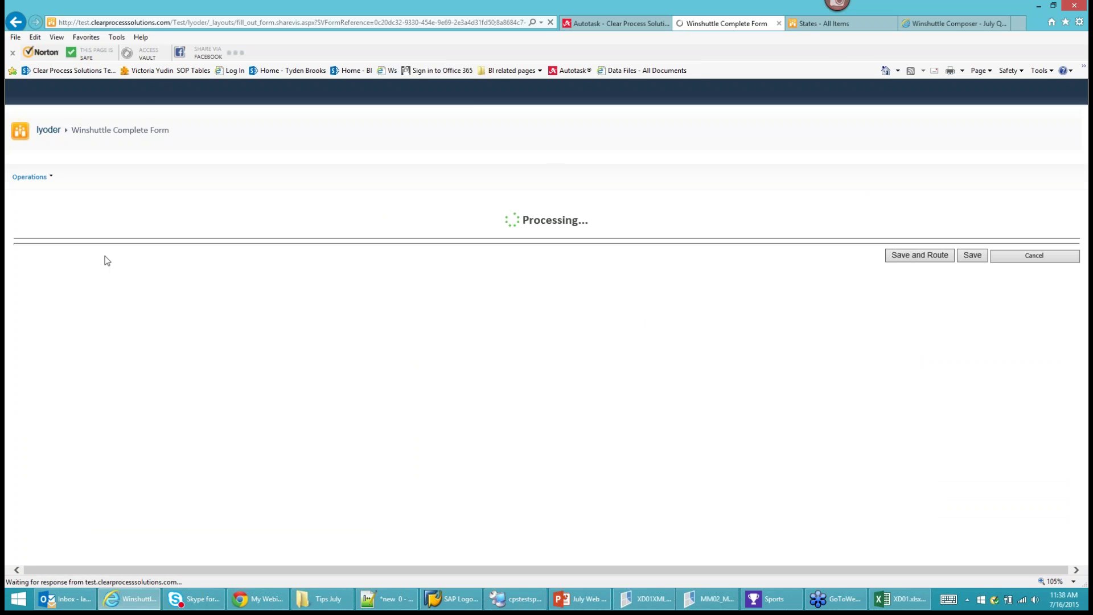
{"action": "left_click", "coordinate": [49, 130]}
{"action": "left_click", "coordinate": [526, 297]}
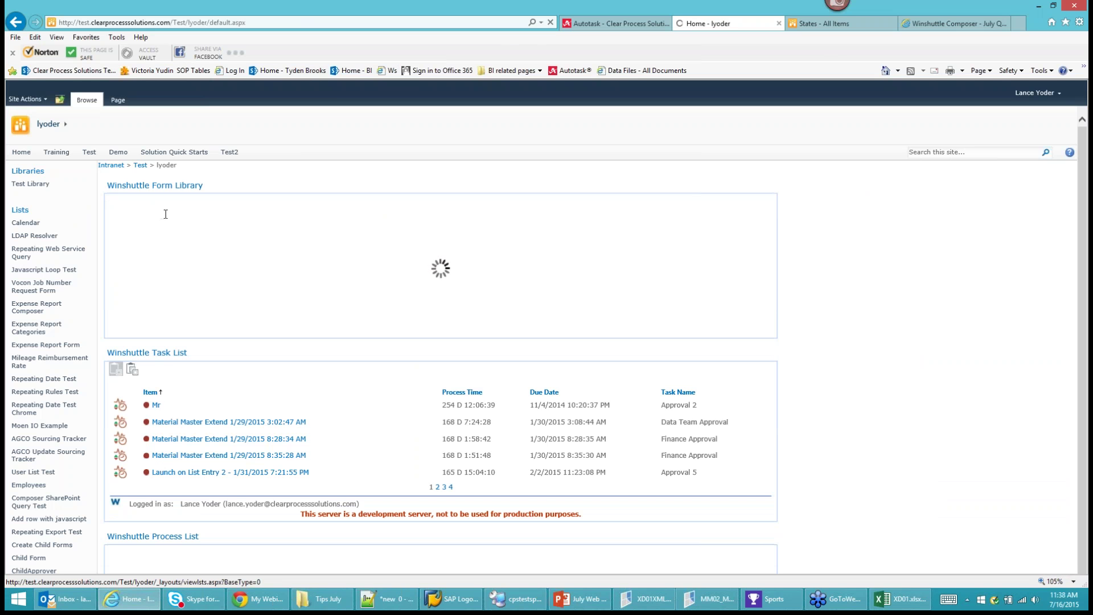
{"action": "left_click", "coordinate": [210, 207]}
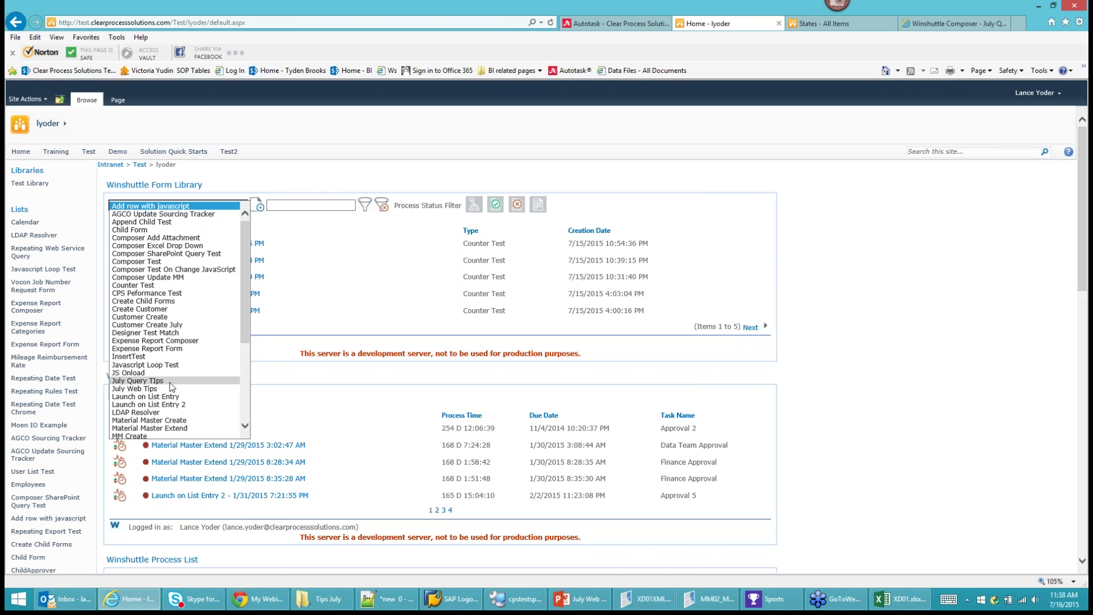
{"action": "left_click", "coordinate": [170, 381]}
{"action": "left_click", "coordinate": [257, 205]}
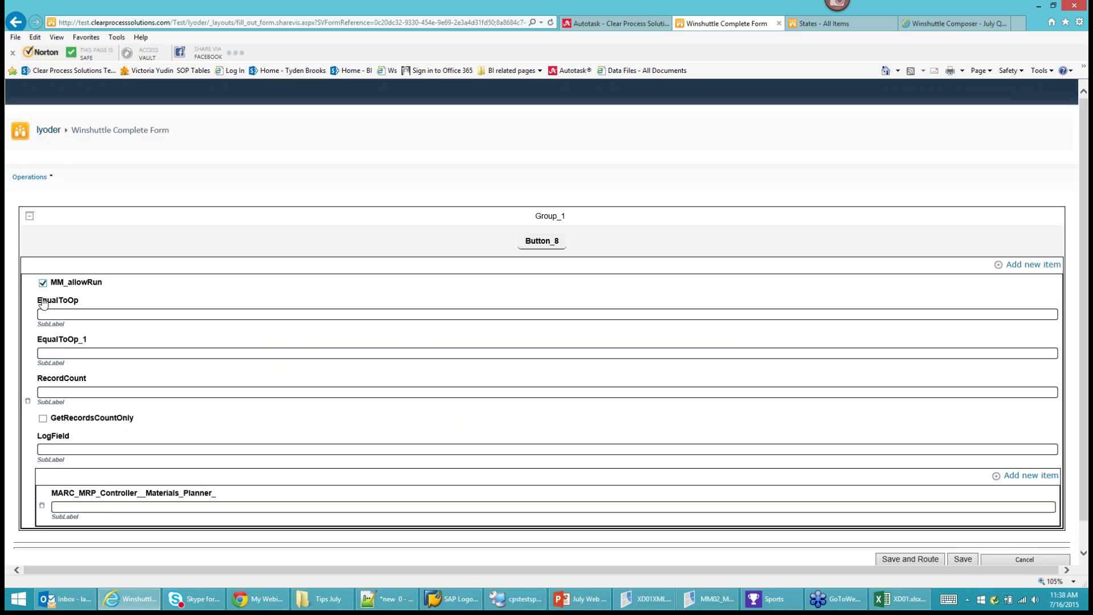
Run the query for material M-09 at plant 1000.
{"action": "left_click", "coordinate": [76, 312]}
{"action": "type", "text": "M-09"}
{"action": "key", "text": "Tab"}
{"action": "type", "text": "1000"}
{"action": "left_click", "coordinate": [541, 241]}
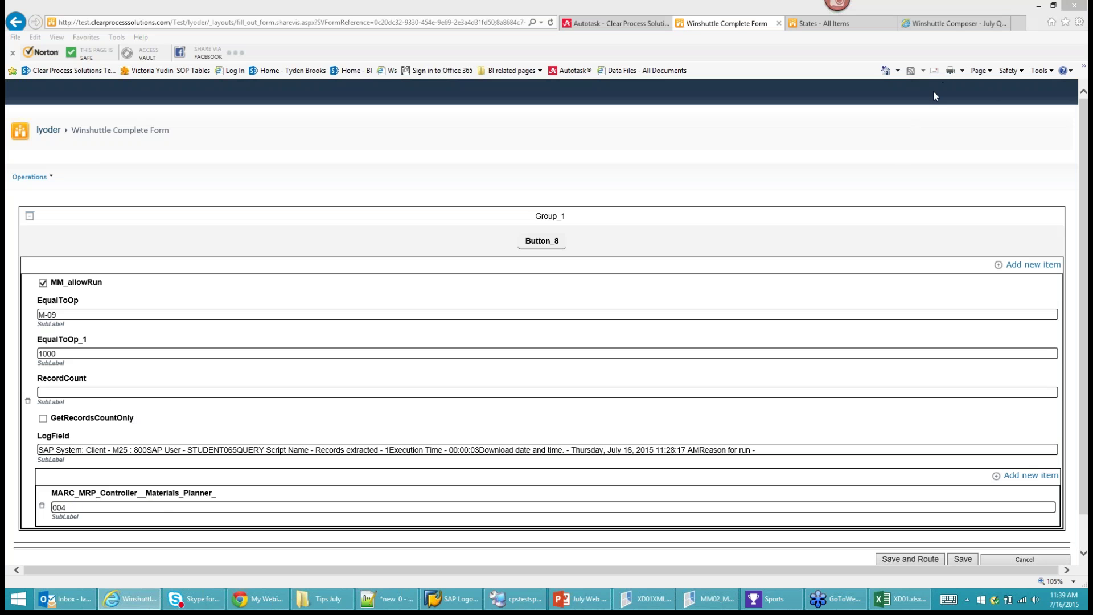
Change the returned MRP controller value from 004 to 001.
{"action": "left_click", "coordinate": [927, 159]}
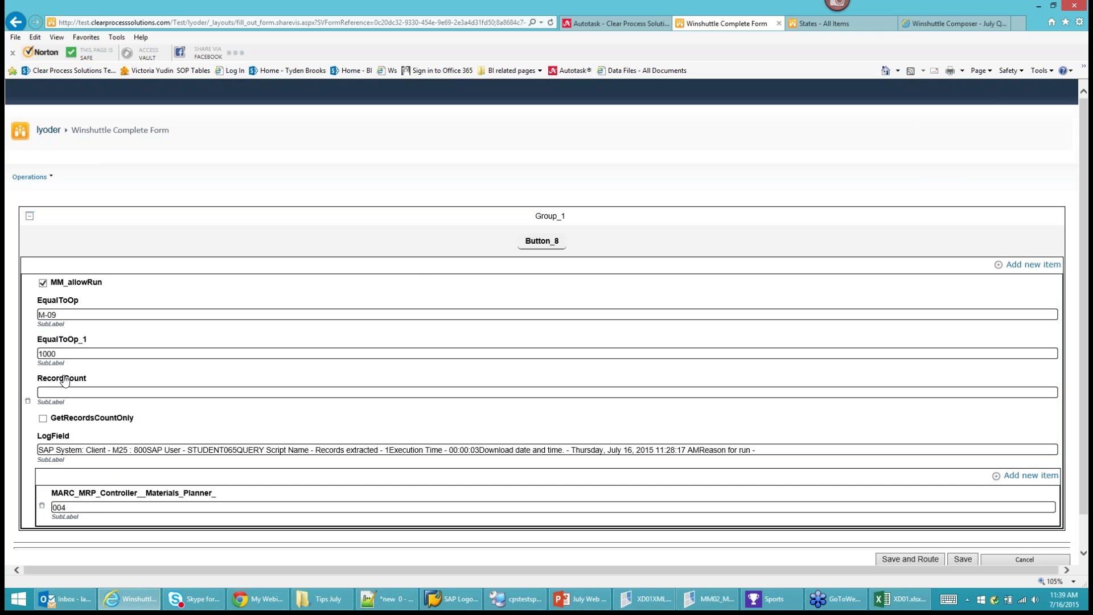
{"action": "left_click", "coordinate": [77, 507]}
{"action": "type", "text": "1"}
{"action": "left_click", "coordinate": [968, 24]}
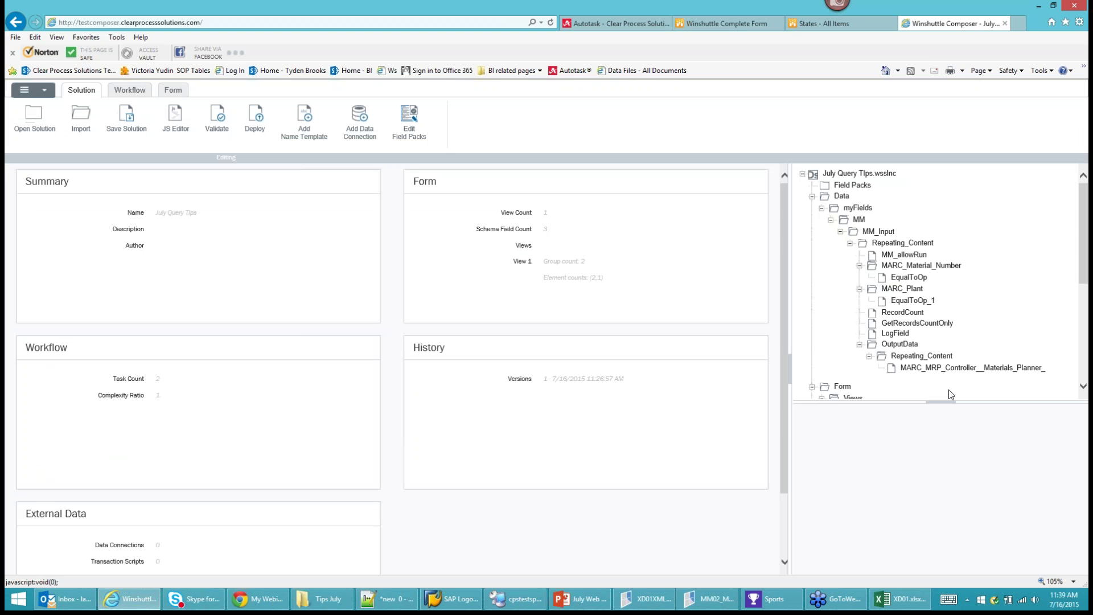
Import the MRP_Controller_2.qsq script under Query Scripts.
{"action": "scroll", "coordinate": [1085, 371], "scroll_direction": "down", "scroll_amount": 3}
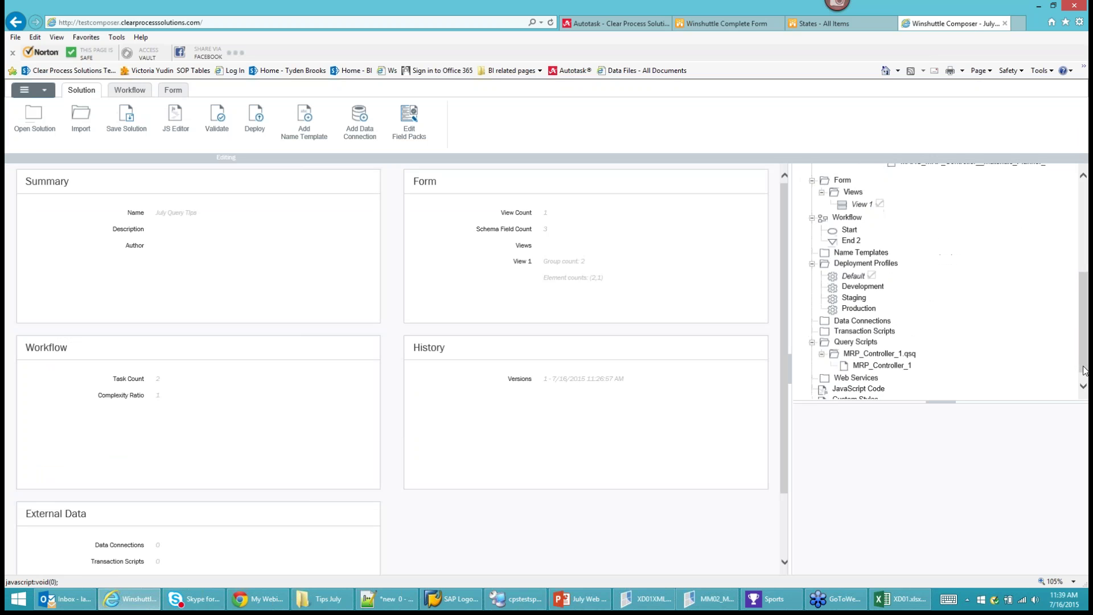
{"action": "right_click", "coordinate": [848, 346]}
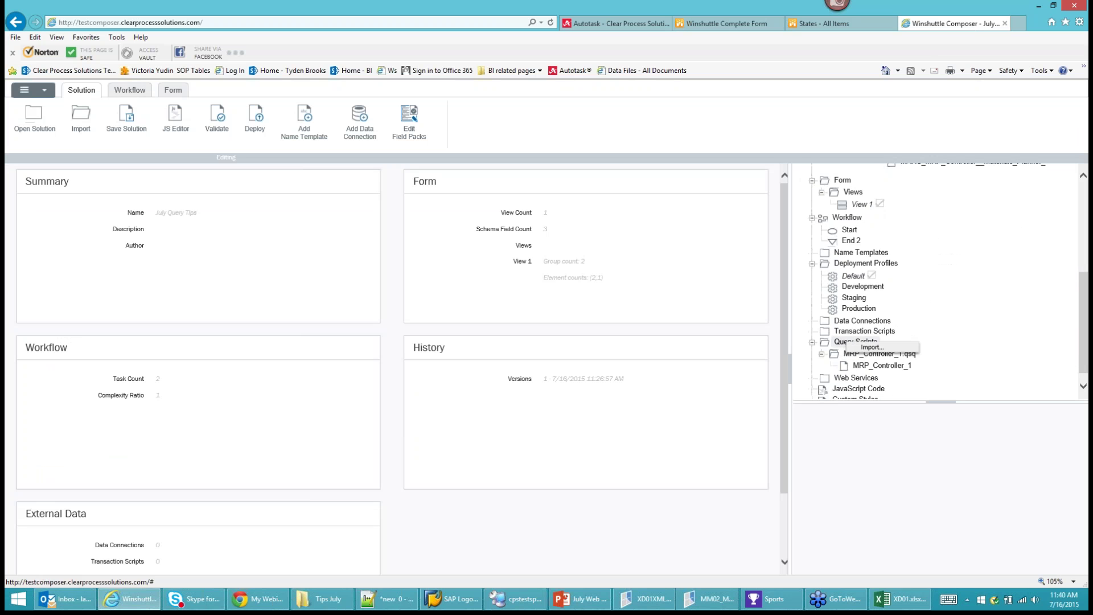
{"action": "left_click", "coordinate": [859, 351]}
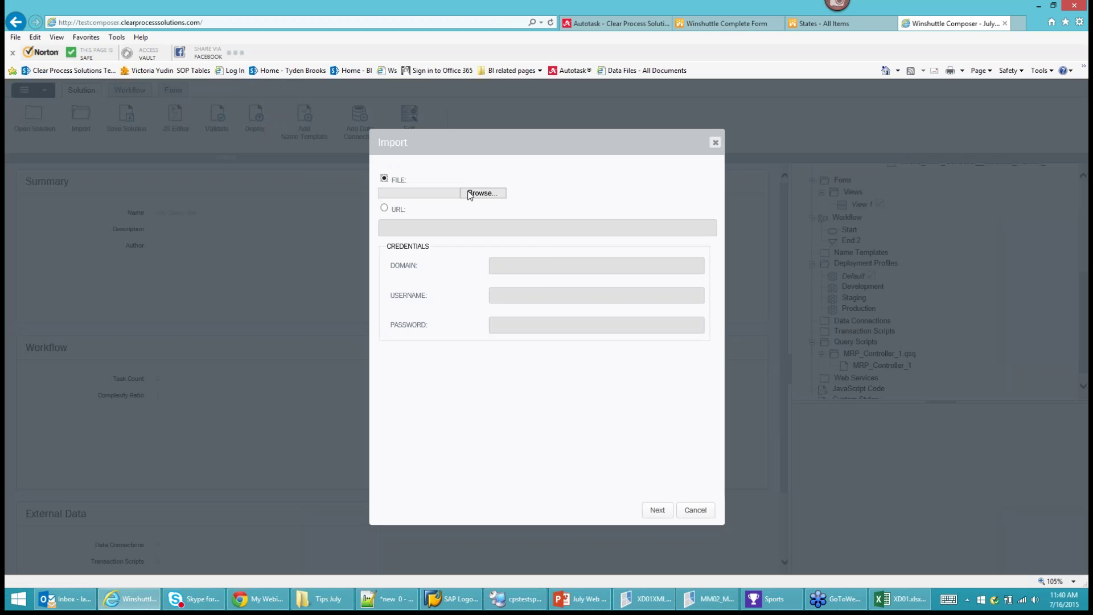
{"action": "left_click", "coordinate": [473, 194]}
{"action": "left_click", "coordinate": [168, 129]}
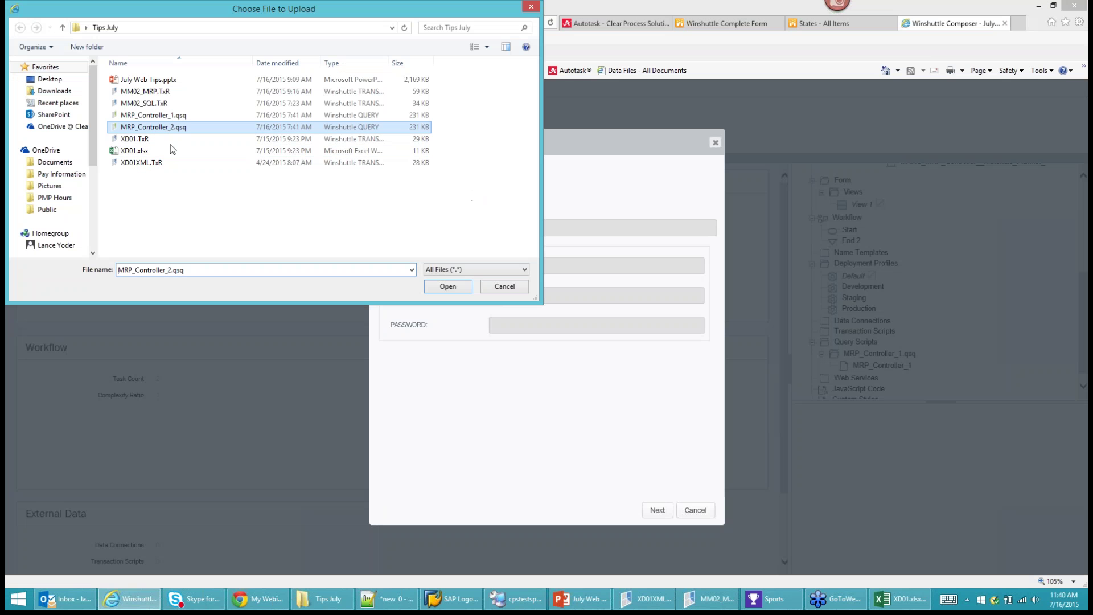
{"action": "left_click", "coordinate": [448, 286]}
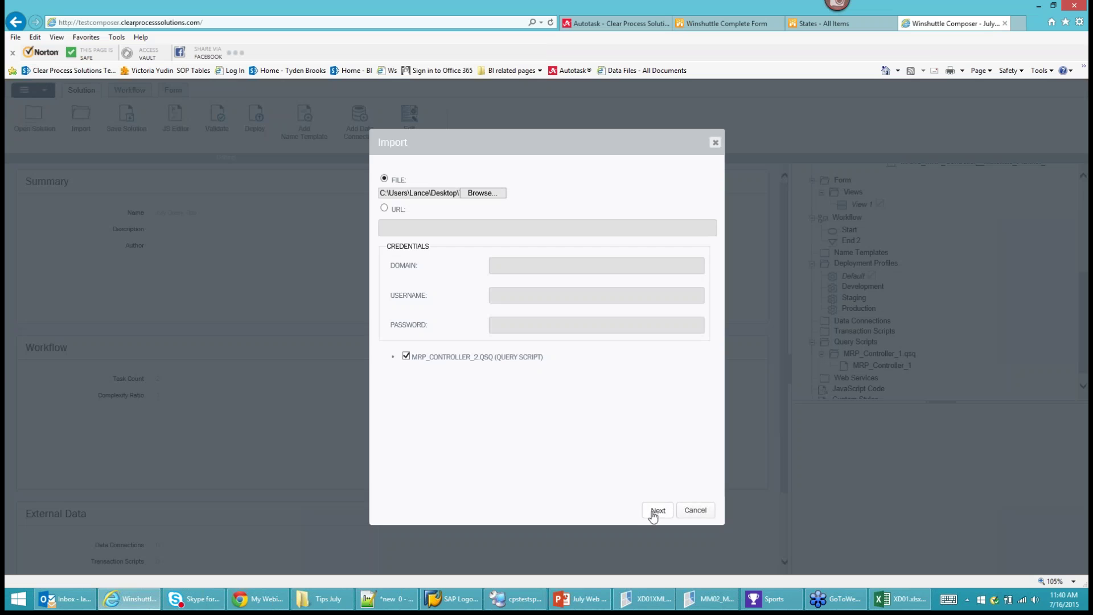
{"action": "left_click", "coordinate": [655, 511]}
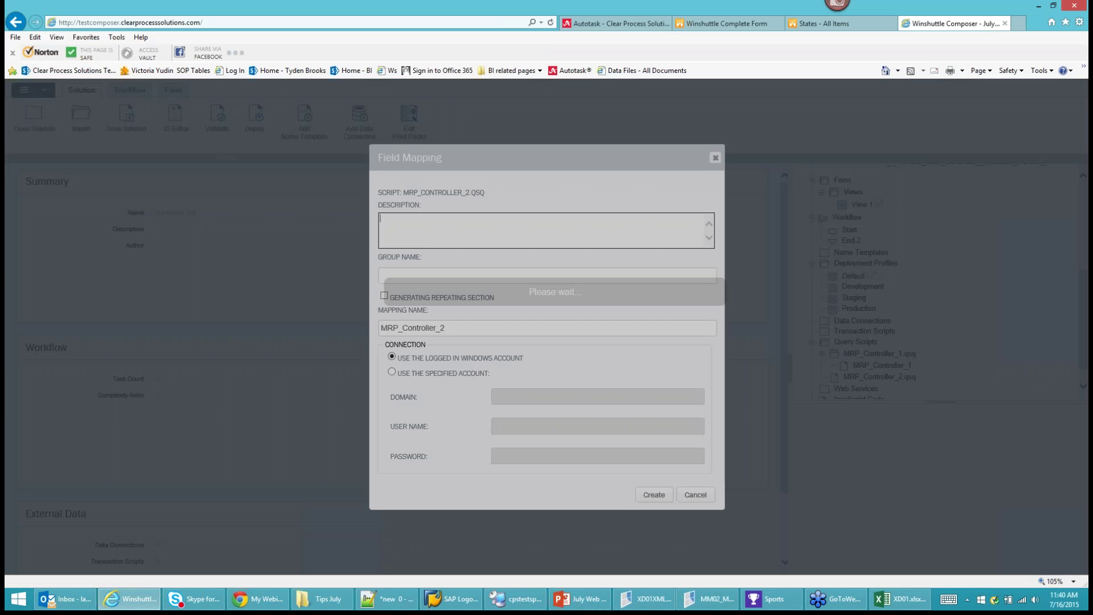
Name the mapping group MM_1 as a repeating section, then cancel the field mapping.
{"action": "left_click", "coordinate": [402, 271]}
{"action": "type", "text": "MM"}
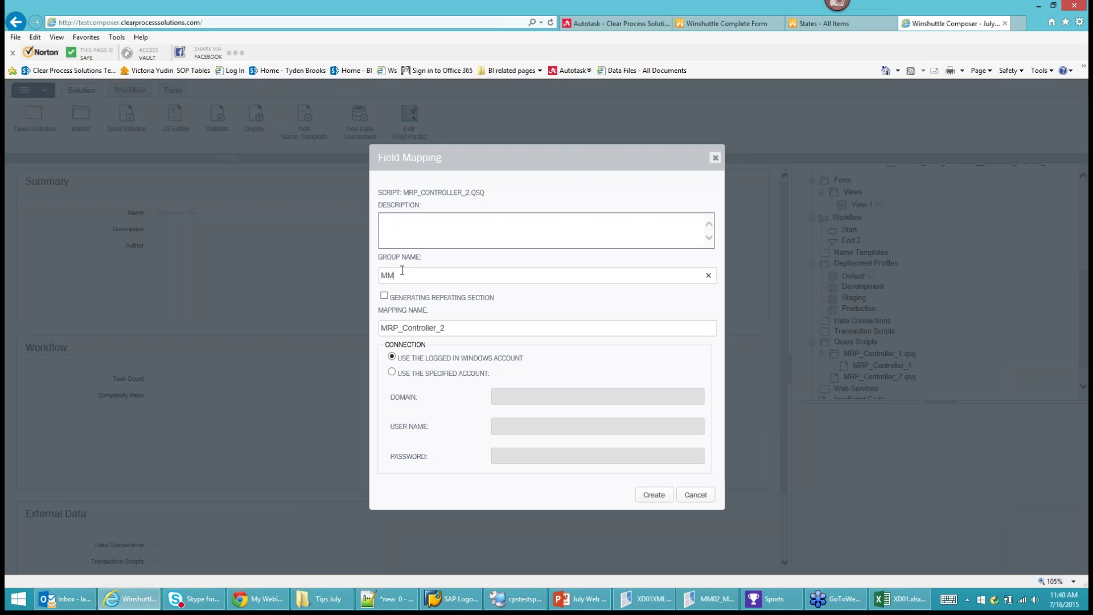
{"action": "type", "text": "_1"}
{"action": "left_click", "coordinate": [384, 296]}
{"action": "left_click", "coordinate": [696, 495]}
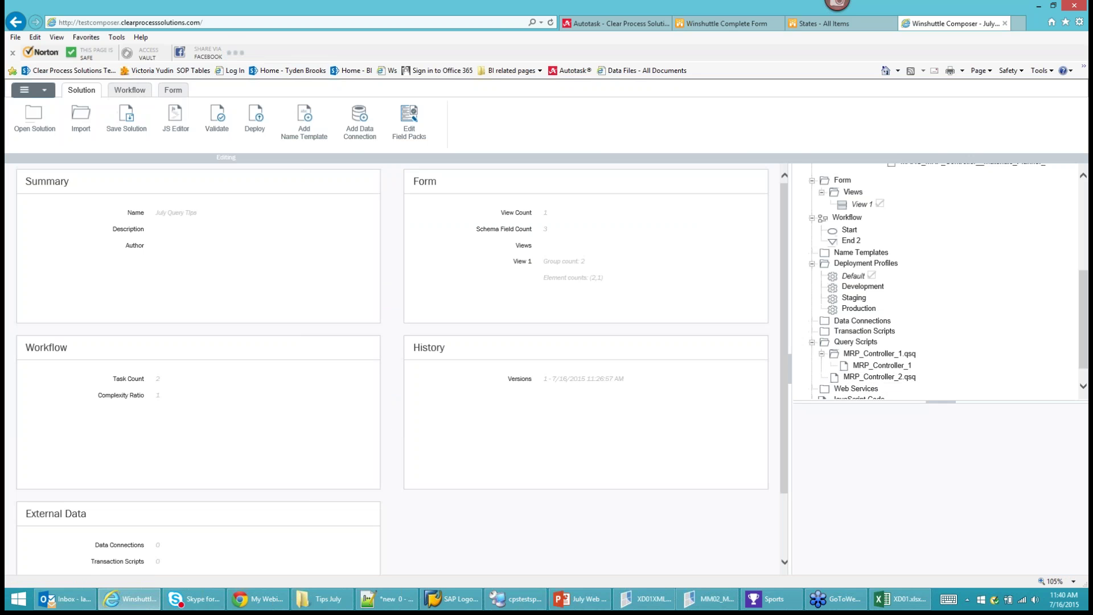
{"action": "left_click", "coordinate": [171, 91]}
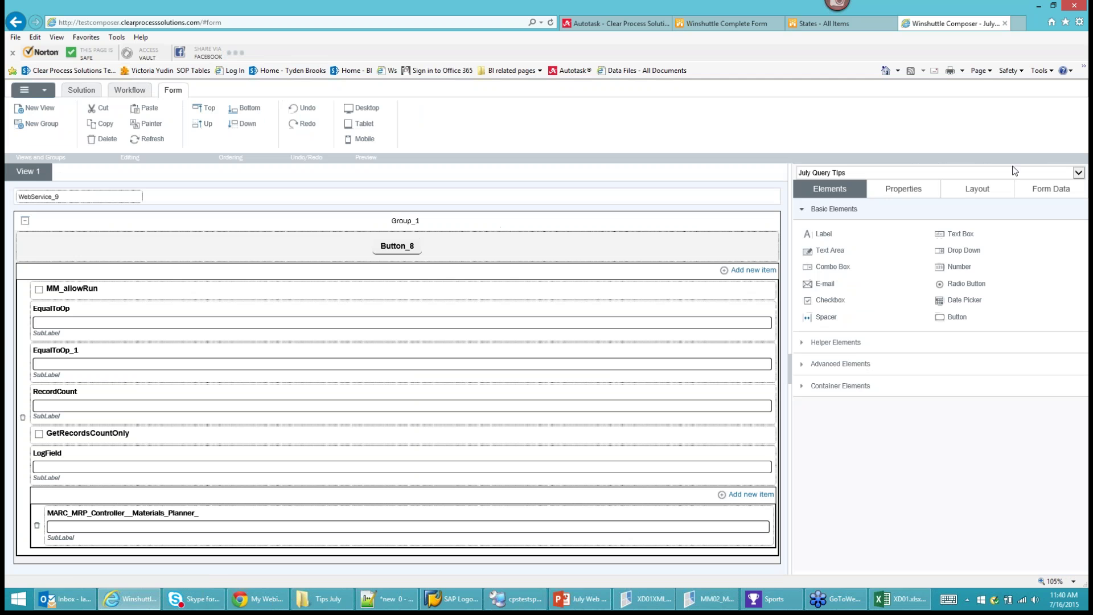
Add a new group named MM_1 under the myFields root.
{"action": "left_click", "coordinate": [1052, 189]}
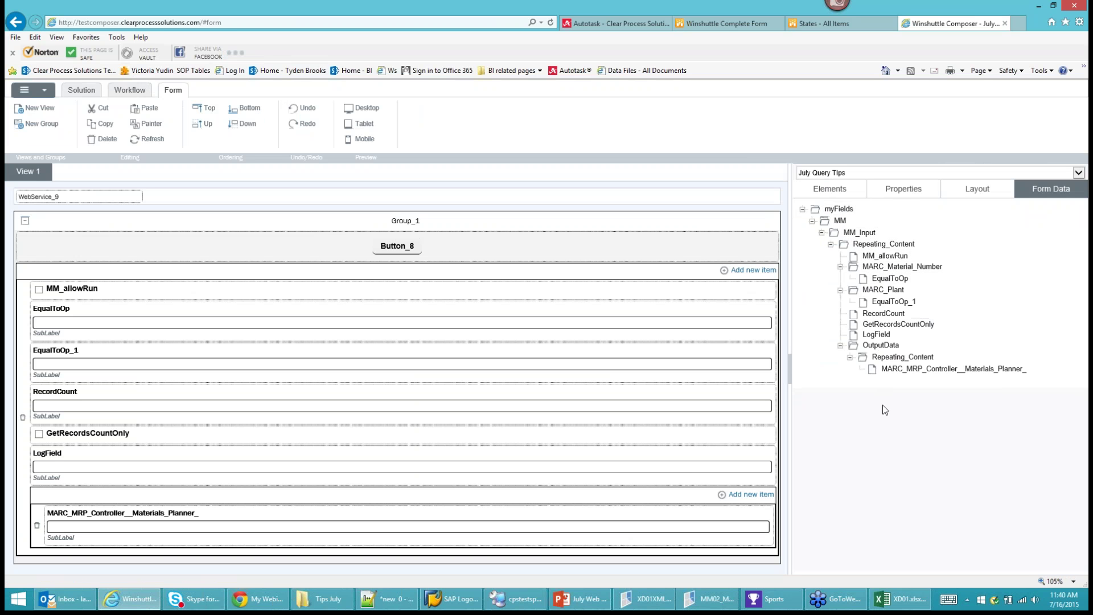
{"action": "right_click", "coordinate": [849, 209]}
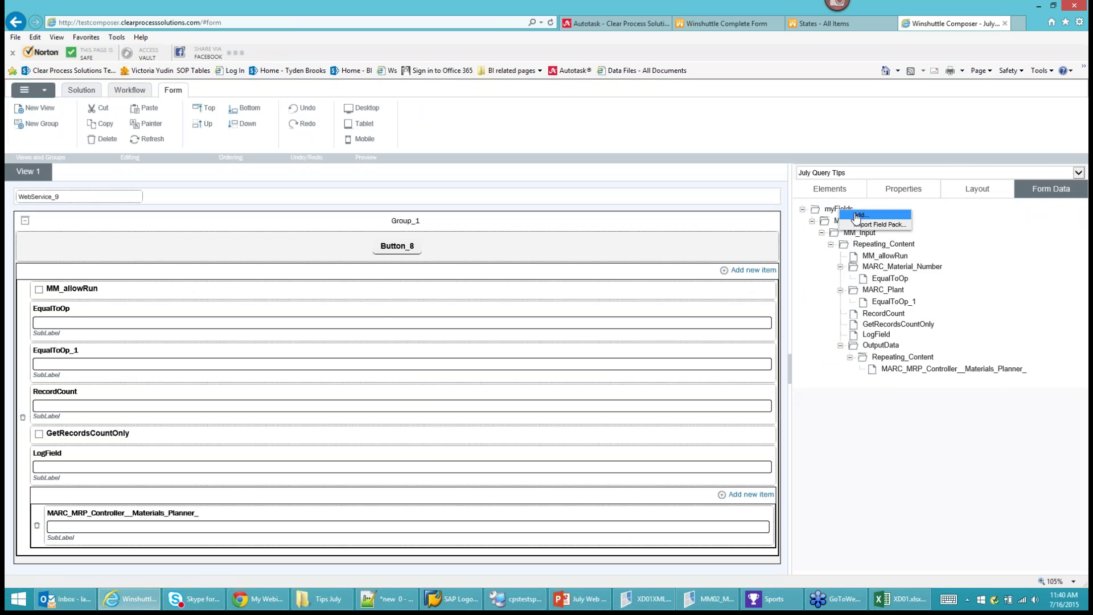
{"action": "left_click", "coordinate": [860, 216]}
{"action": "left_click", "coordinate": [414, 214]}
{"action": "type", "text": "MM-"}
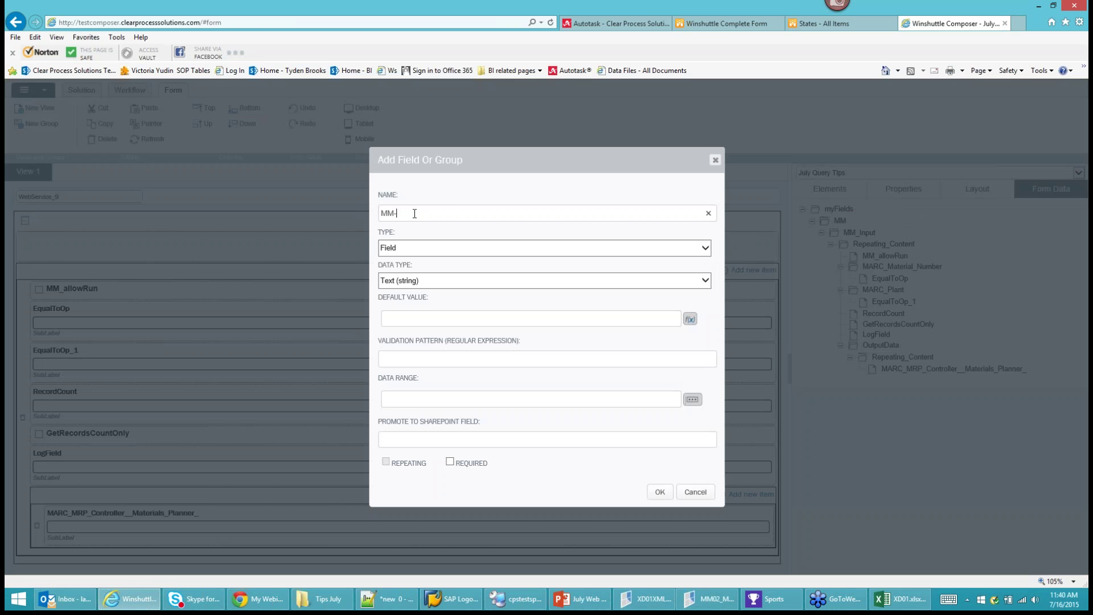
{"action": "key", "text": "BackSpace"}
{"action": "type", "text": "1"}
{"action": "left_click", "coordinate": [424, 247]}
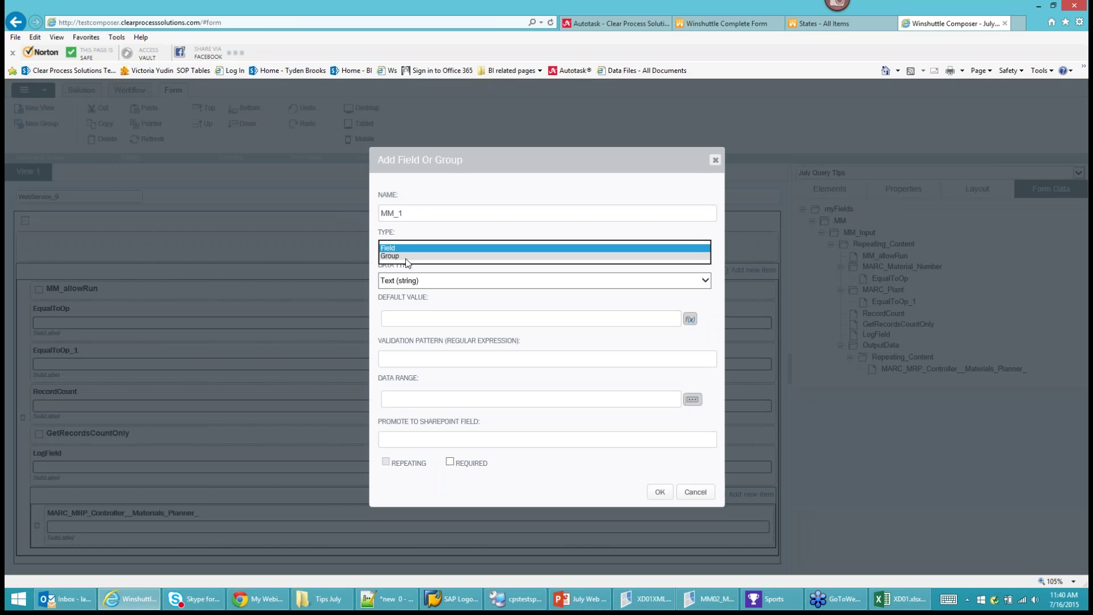
{"action": "left_click", "coordinate": [407, 263]}
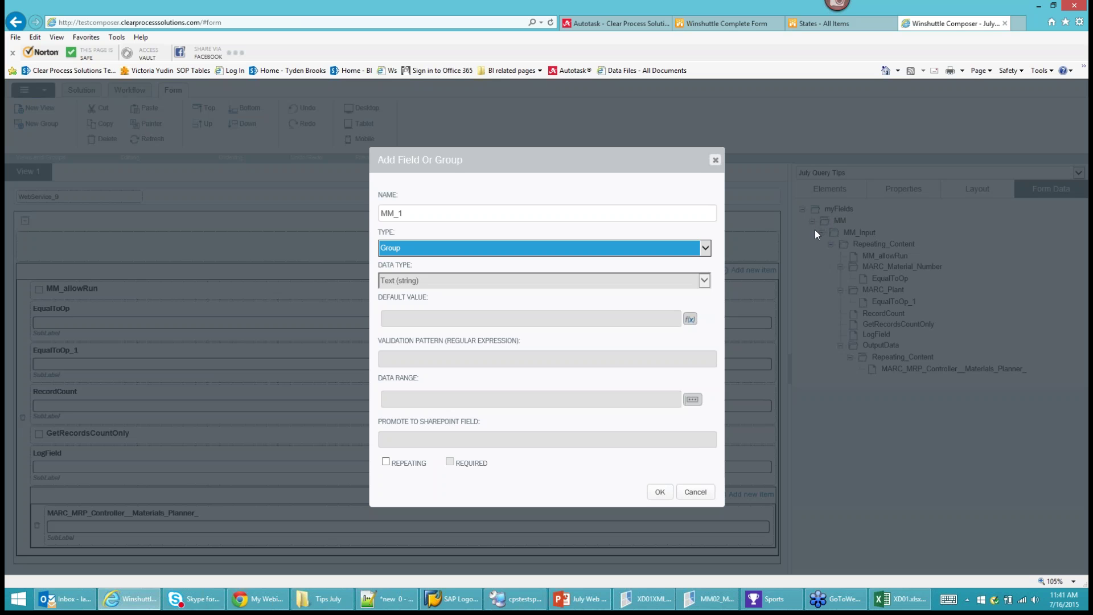
{"action": "left_click", "coordinate": [661, 494]}
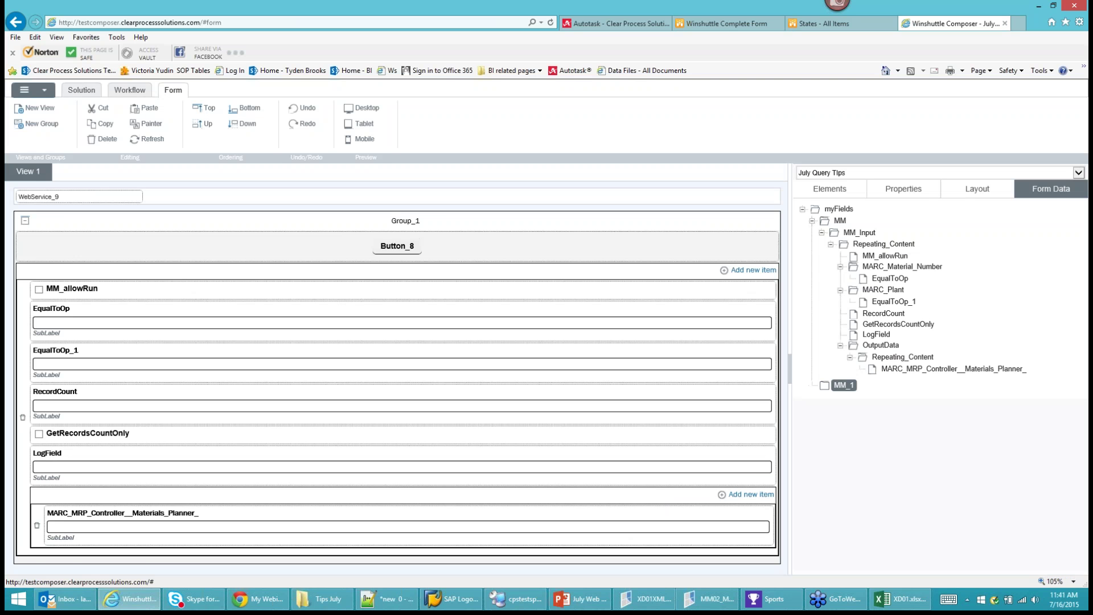
Add a repeating group MM_1_Input under MM_1.
{"action": "right_click", "coordinate": [844, 386]}
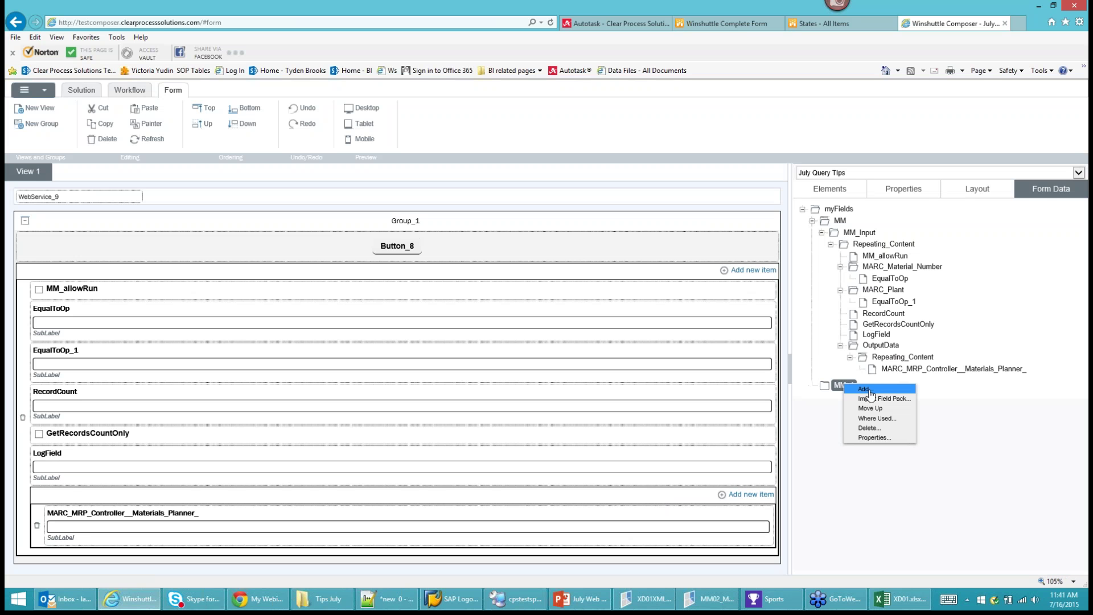
{"action": "left_click", "coordinate": [867, 390]}
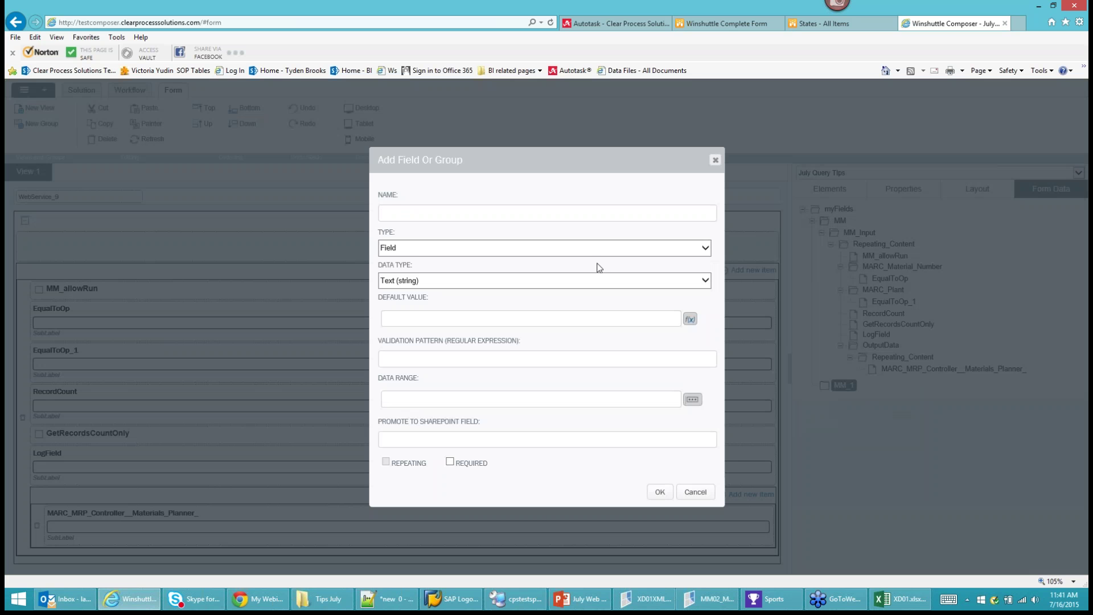
{"action": "type", "text": "MM_1_Input"}
{"action": "left_click", "coordinate": [392, 249]}
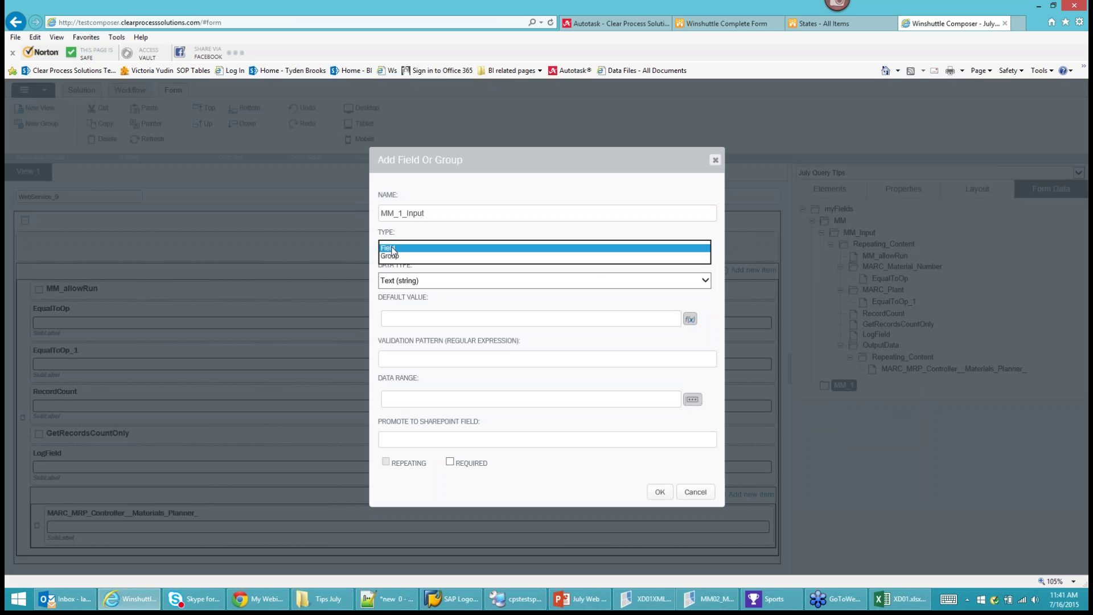
{"action": "left_click", "coordinate": [390, 256]}
{"action": "left_click", "coordinate": [386, 461]}
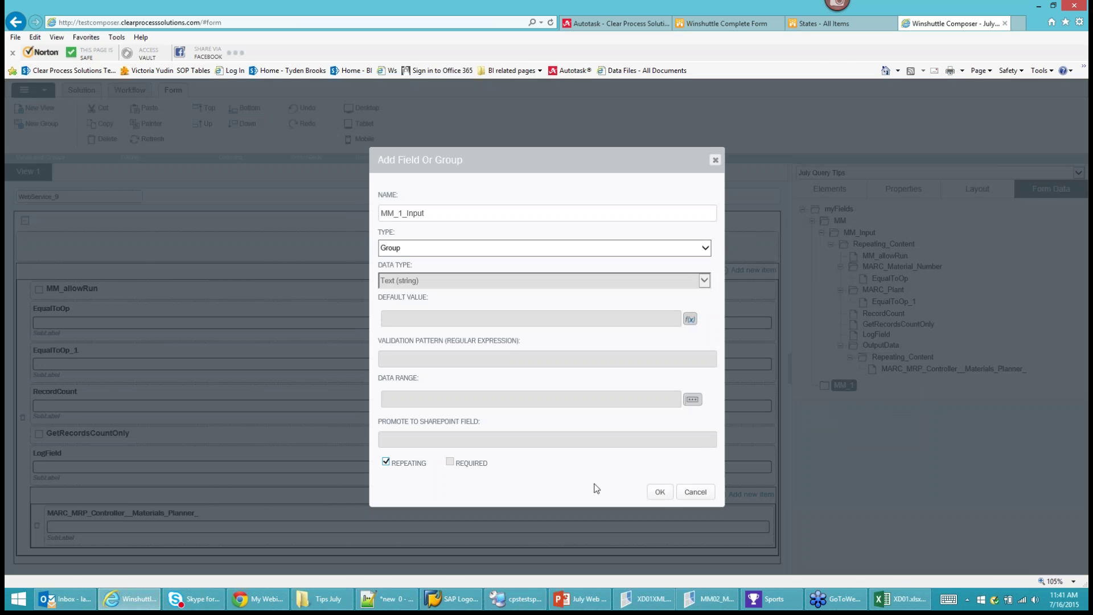
{"action": "left_click", "coordinate": [667, 493]}
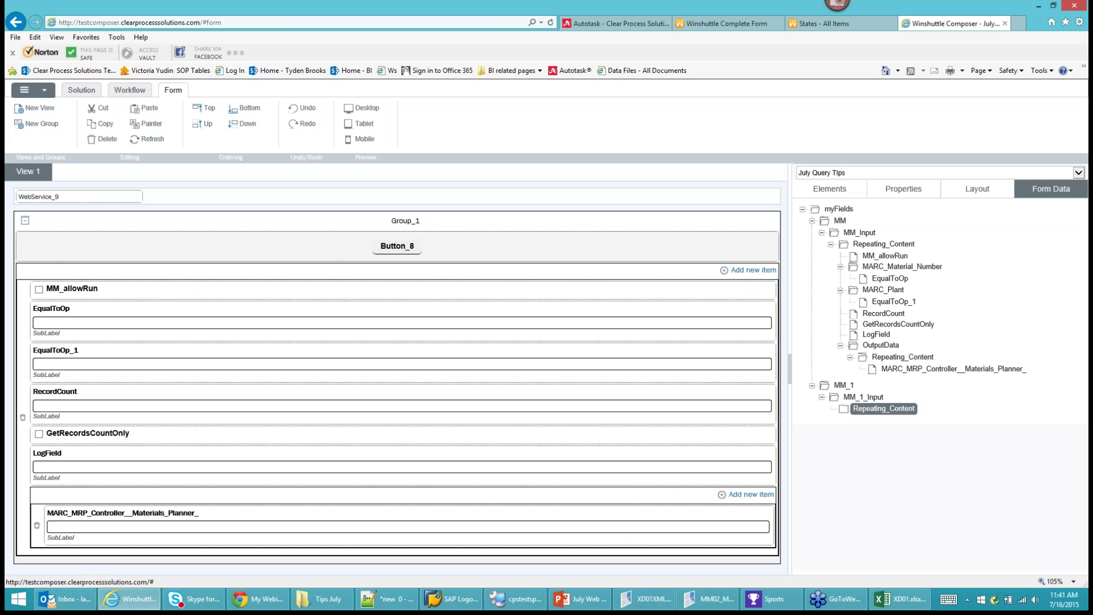
Add a true/false field MM_1_allowRun with default True under Repeating_Content.
{"action": "right_click", "coordinate": [892, 409]}
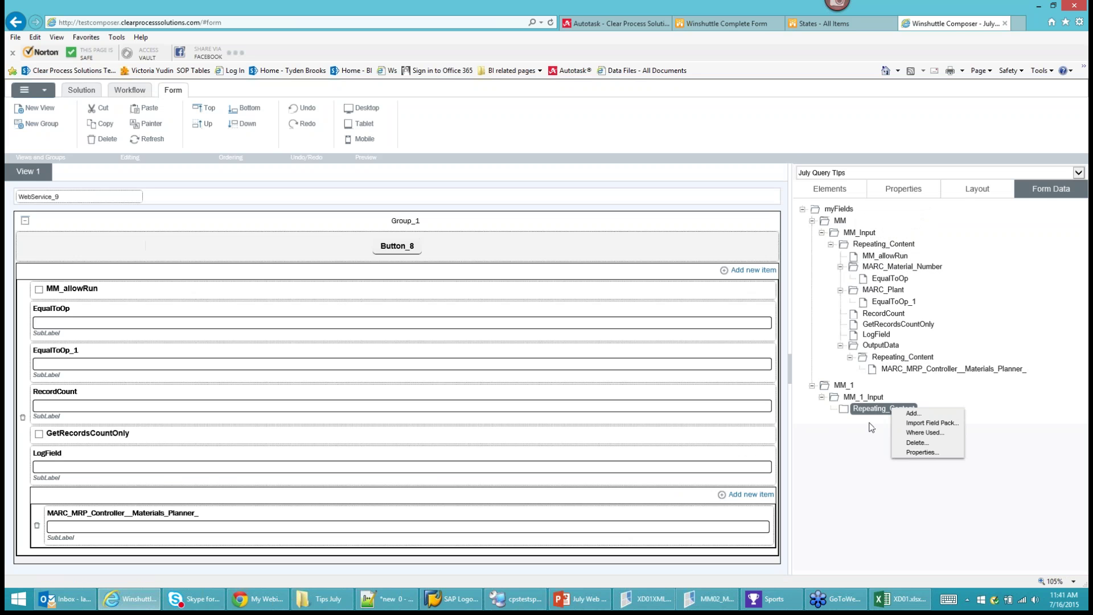
{"action": "left_click", "coordinate": [925, 416]}
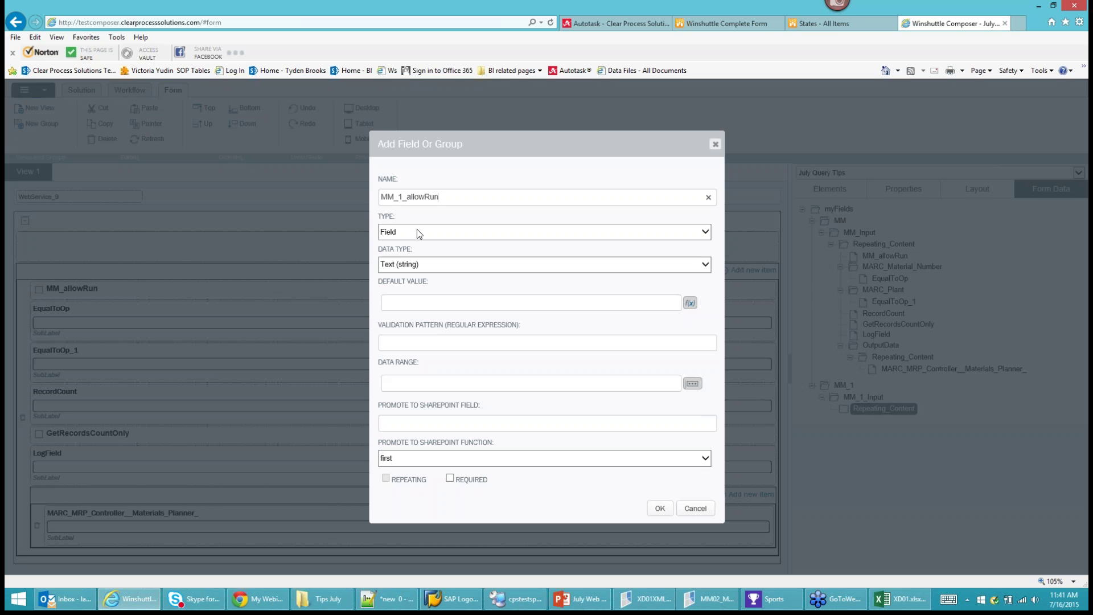
{"action": "left_click", "coordinate": [440, 267]}
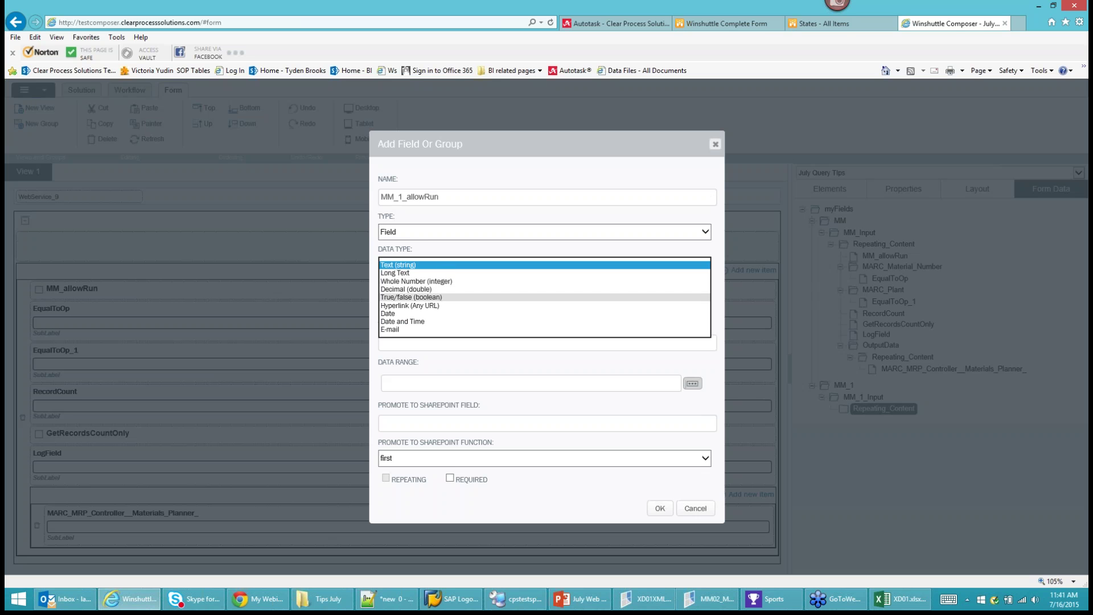
{"action": "left_click", "coordinate": [412, 297]}
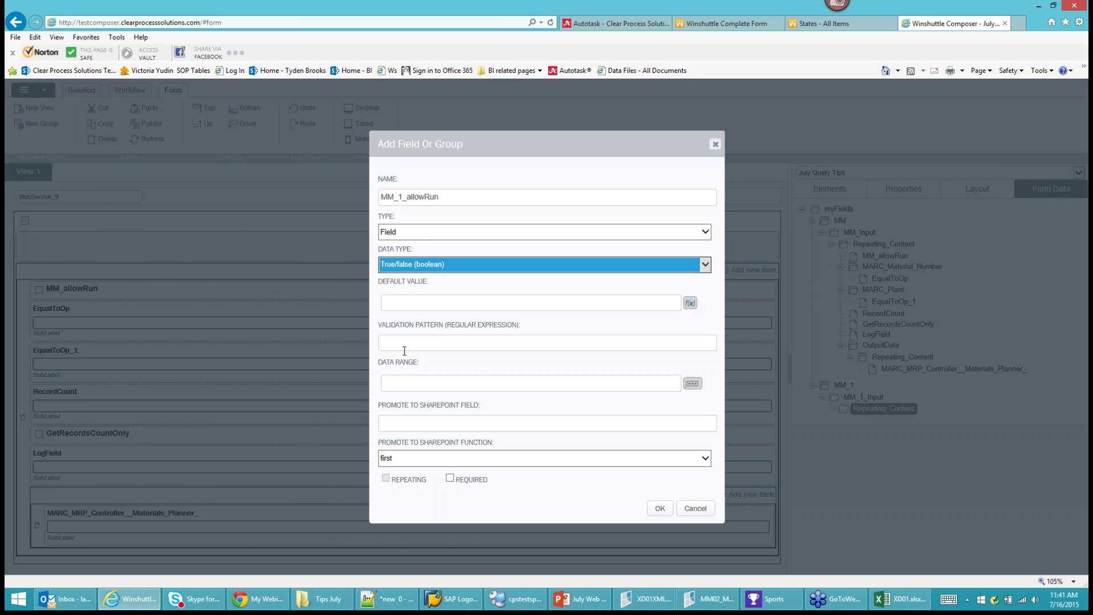
{"action": "left_click", "coordinate": [403, 337]}
{"action": "left_click", "coordinate": [396, 300]}
{"action": "type", "text": "True"}
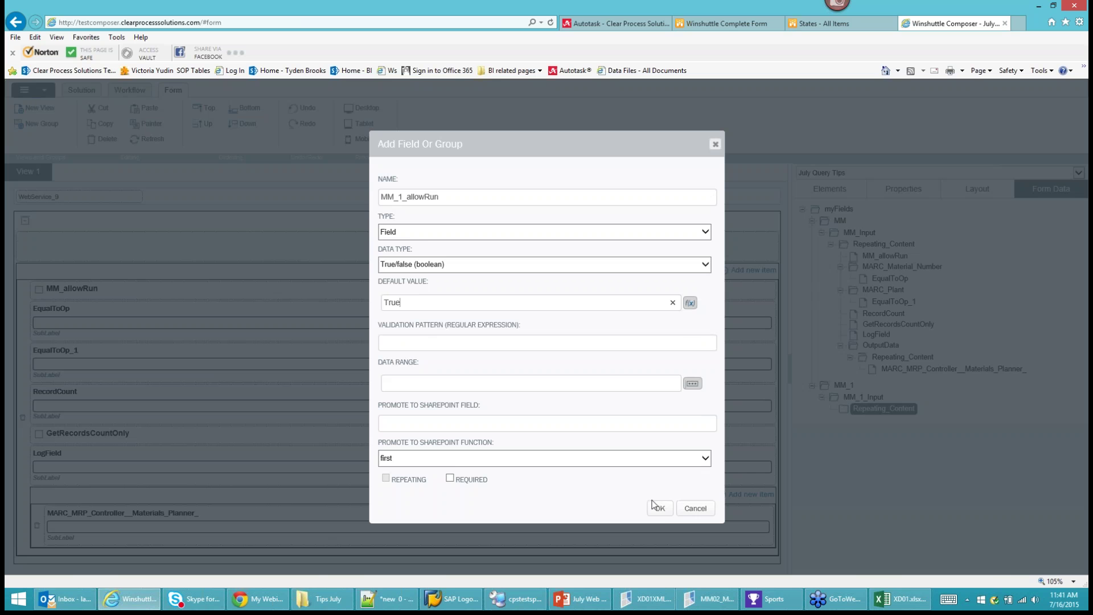
{"action": "left_click", "coordinate": [658, 507]}
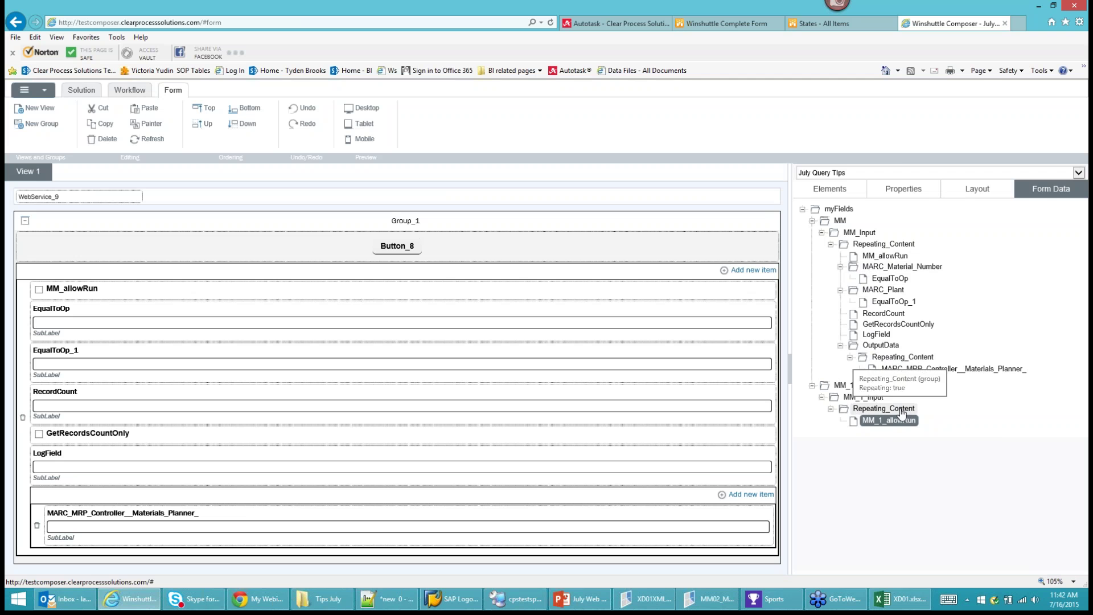
Add the f_Material and f_Plant fields under MM_1's Repeating_Content.
{"action": "left_click", "coordinate": [901, 410]}
{"action": "right_click", "coordinate": [902, 411]}
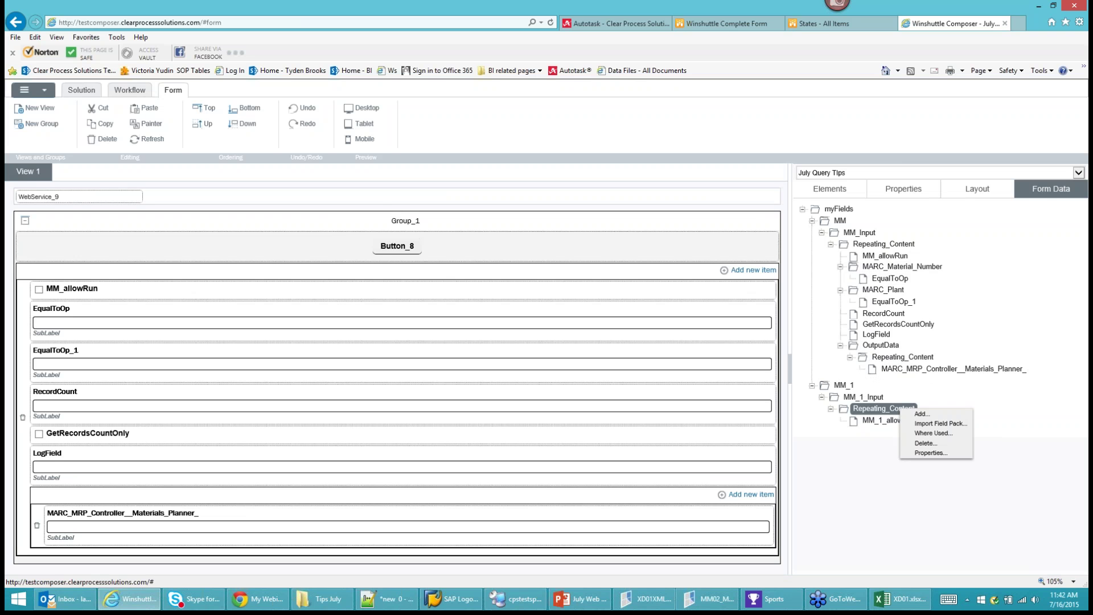
{"action": "left_click", "coordinate": [926, 421]}
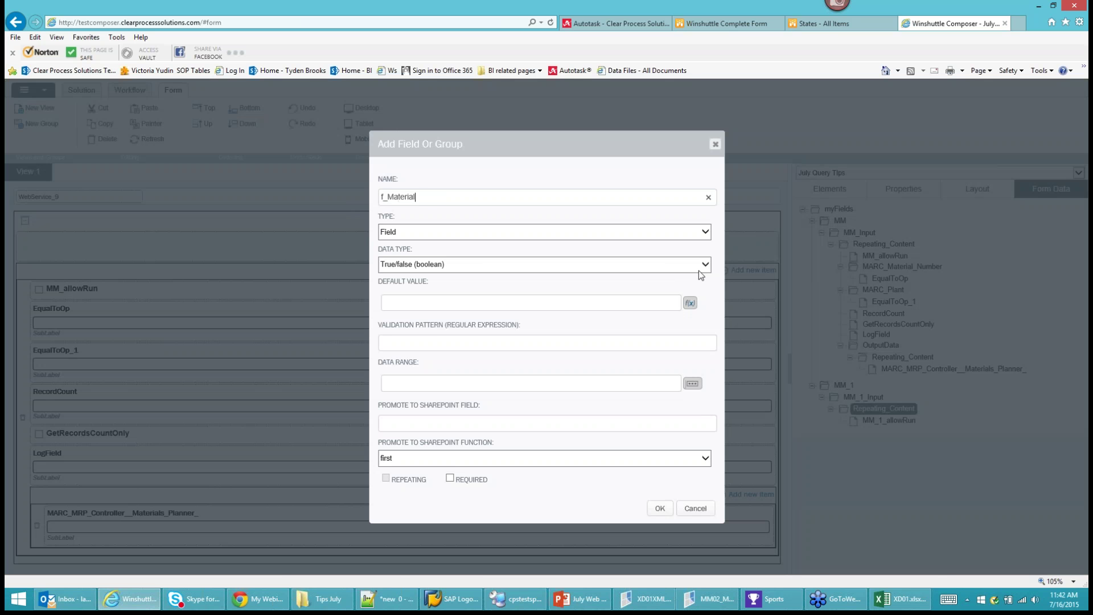
{"action": "left_click", "coordinate": [660, 508]}
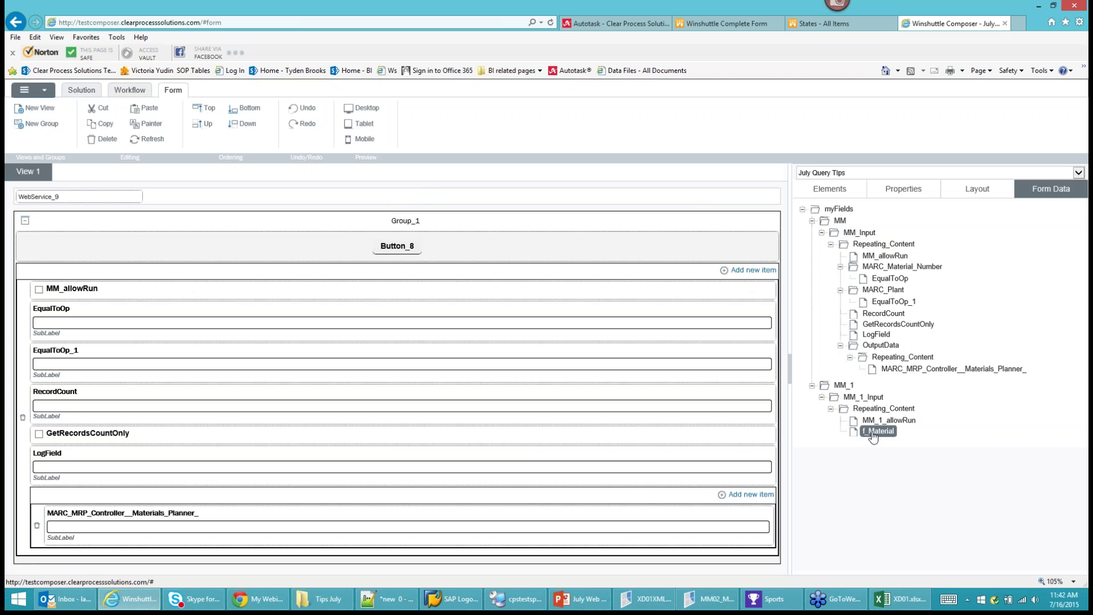
{"action": "right_click", "coordinate": [884, 411]}
{"action": "left_click", "coordinate": [911, 418]}
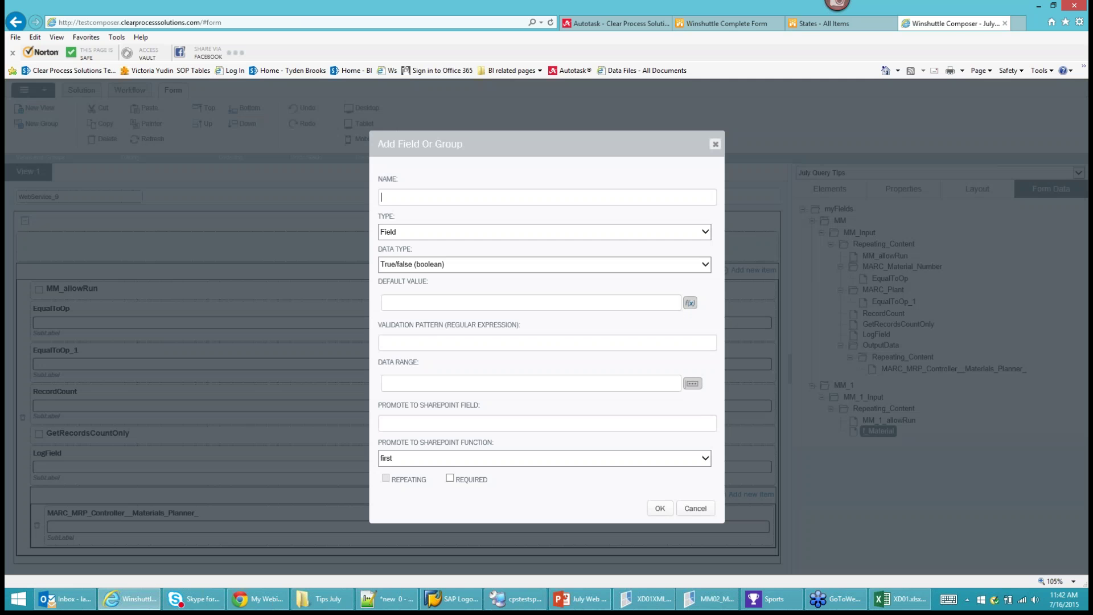
{"action": "type", "text": "f_pl"}
{"action": "type", "text": "Plant"}
{"action": "left_click", "coordinate": [659, 509]}
Add the f_MRP_Controller, f_Transaction_Log_Field and f_Query_Log_Field fields under Repeating_Content.
{"action": "right_click", "coordinate": [877, 407]}
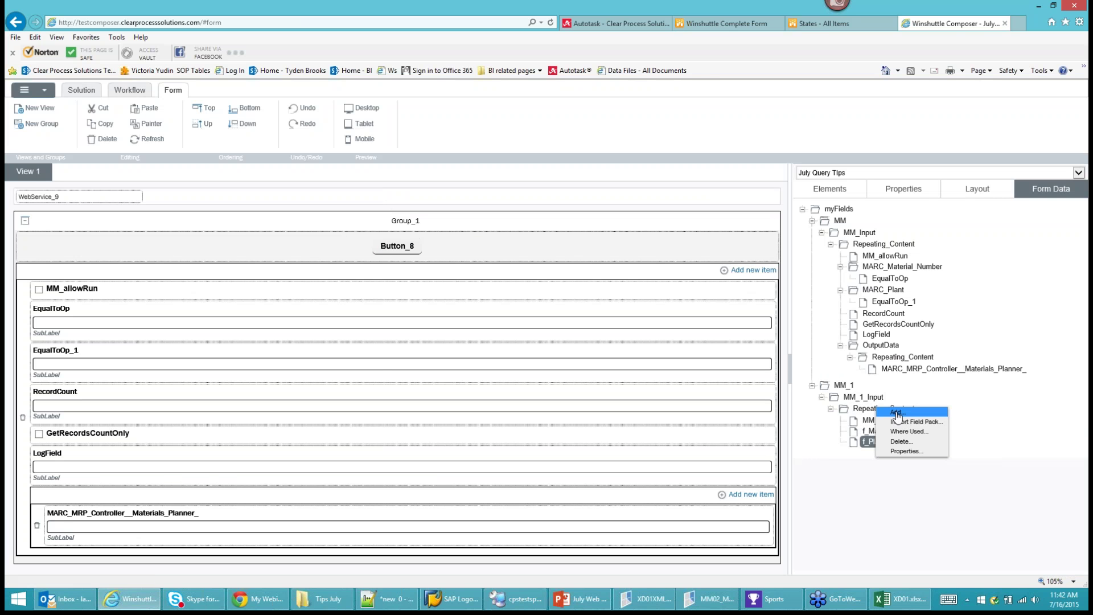
{"action": "left_click", "coordinate": [900, 419]}
{"action": "type", "text": "f_MRP_Controller"}
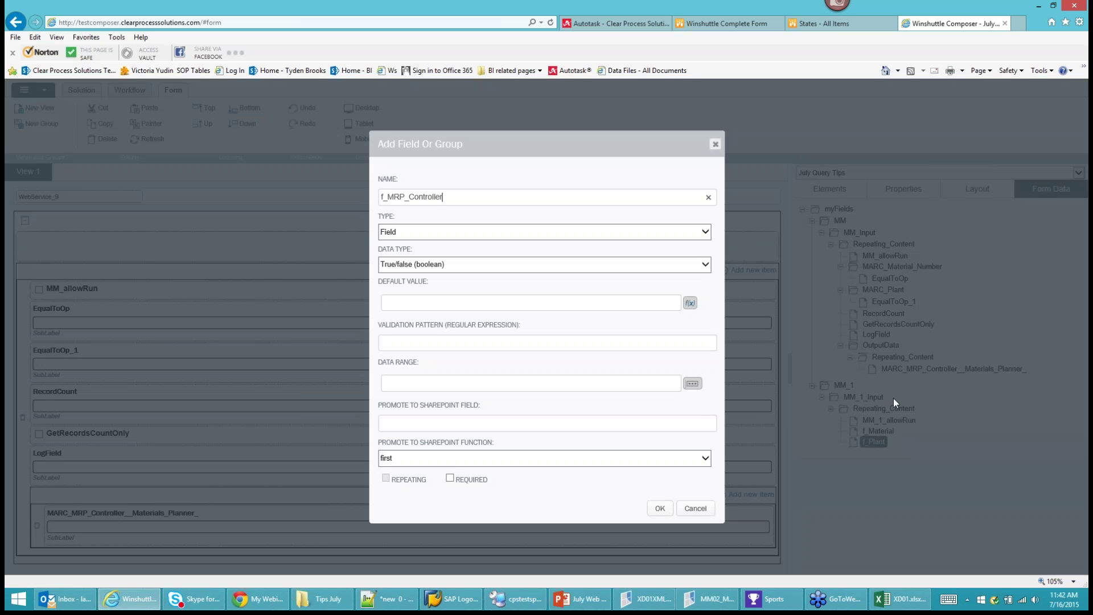
{"action": "left_click", "coordinate": [660, 509]}
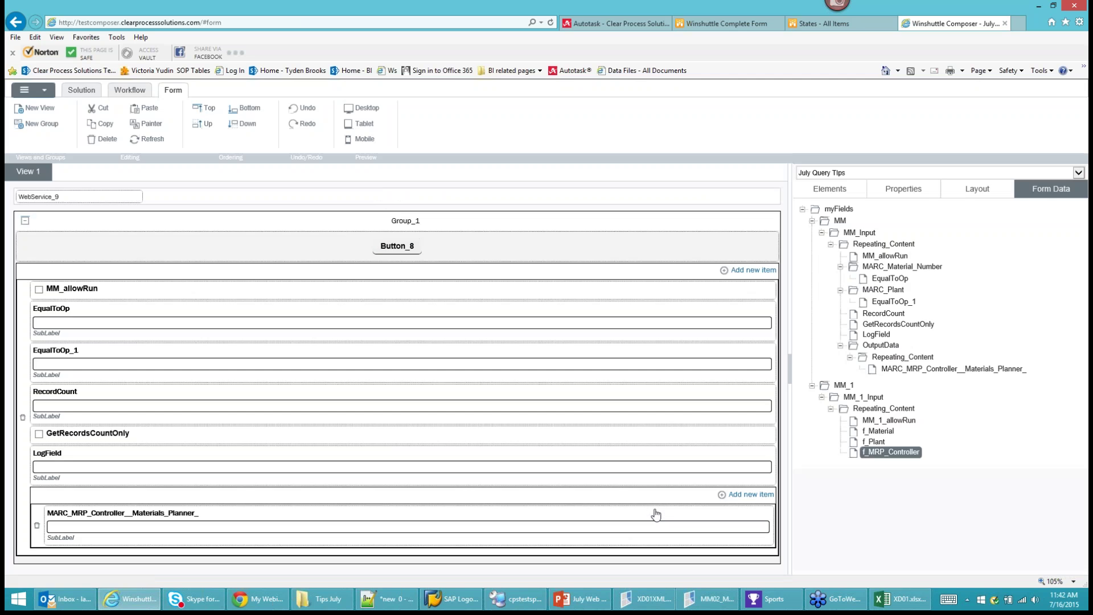
{"action": "right_click", "coordinate": [867, 415]}
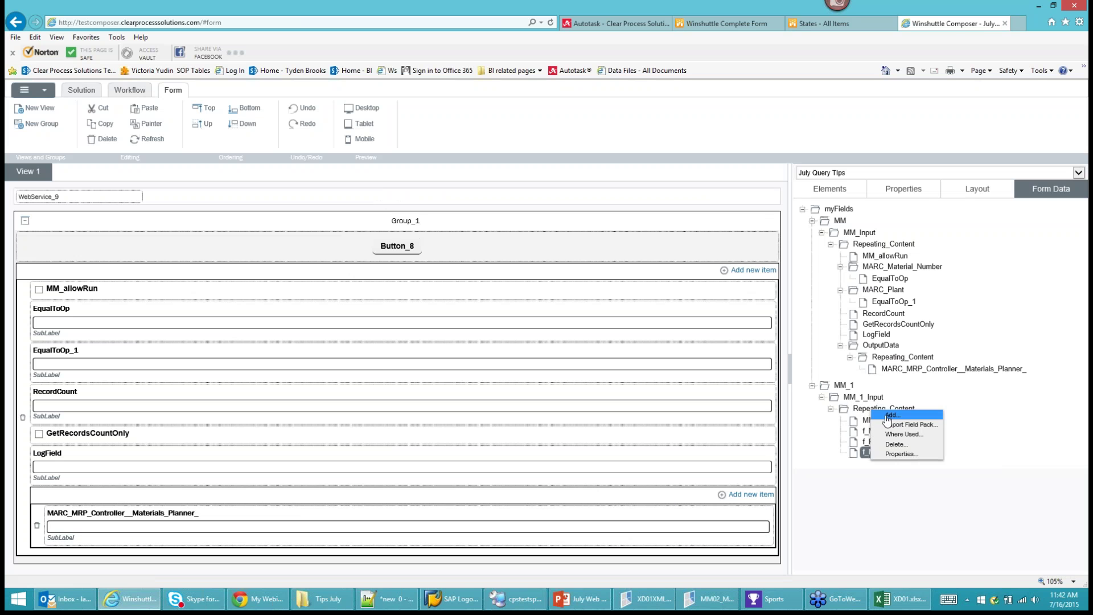
{"action": "left_click", "coordinate": [880, 422]}
{"action": "type", "text": "f_Transac"}
{"action": "type", "text": "tion_Log"}
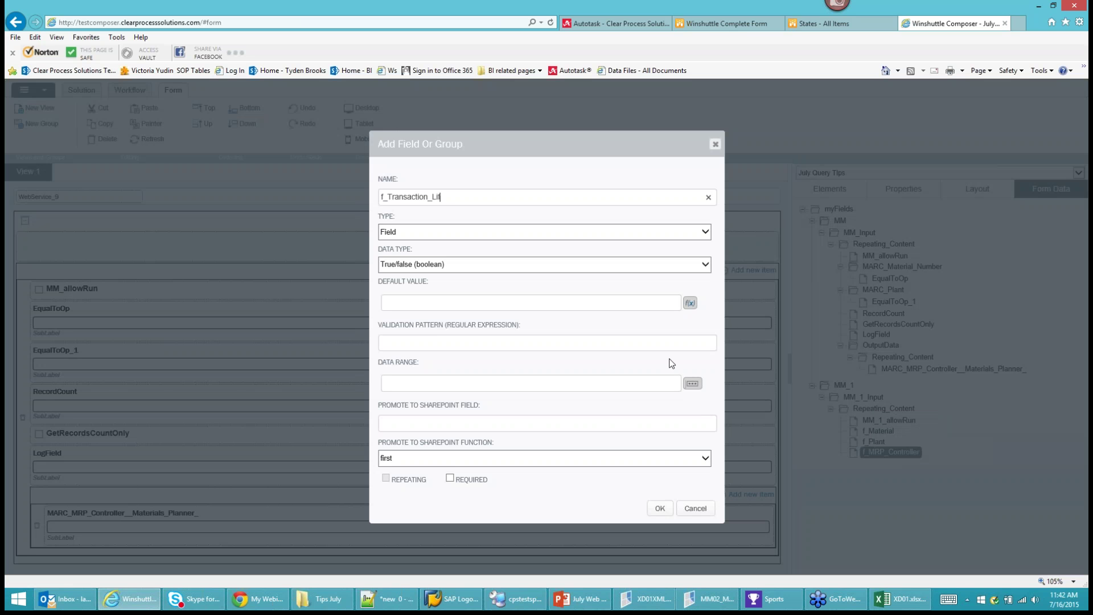
{"action": "type", "text": "_Field"}
{"action": "left_click", "coordinate": [661, 513]}
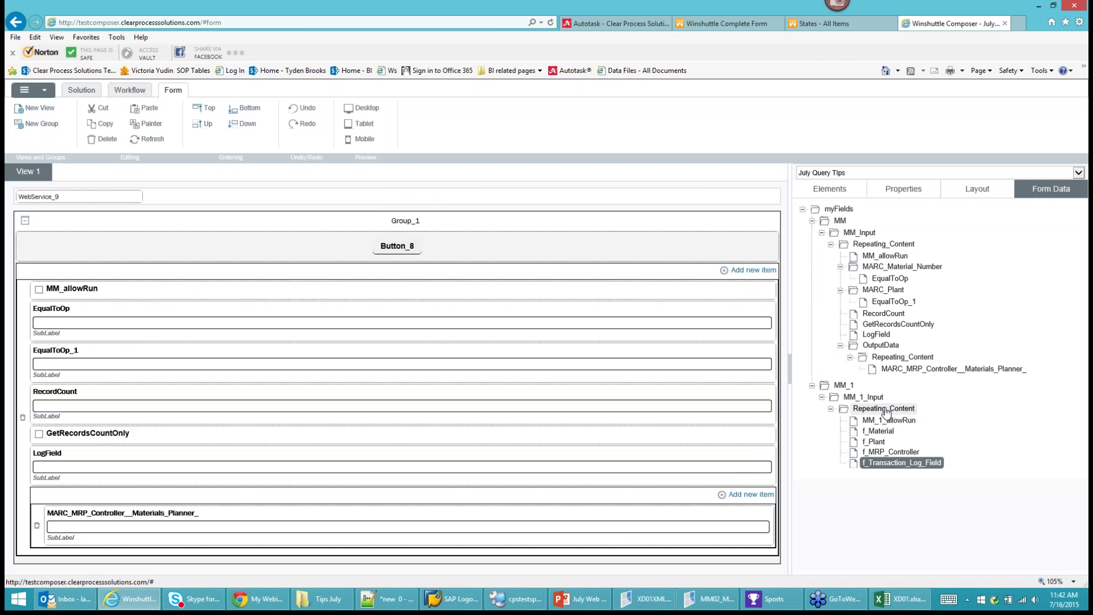
{"action": "right_click", "coordinate": [888, 410]}
{"action": "left_click", "coordinate": [908, 416]}
{"action": "type", "text": "f_Query_L"}
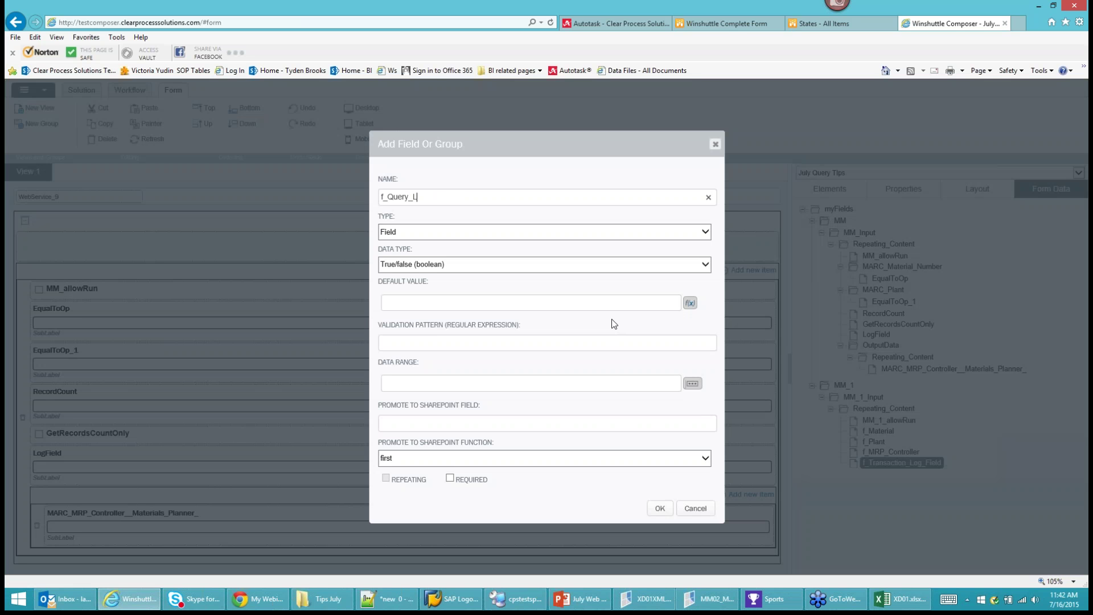
{"action": "type", "text": "og_Field"}
{"action": "left_click", "coordinate": [659, 508]}
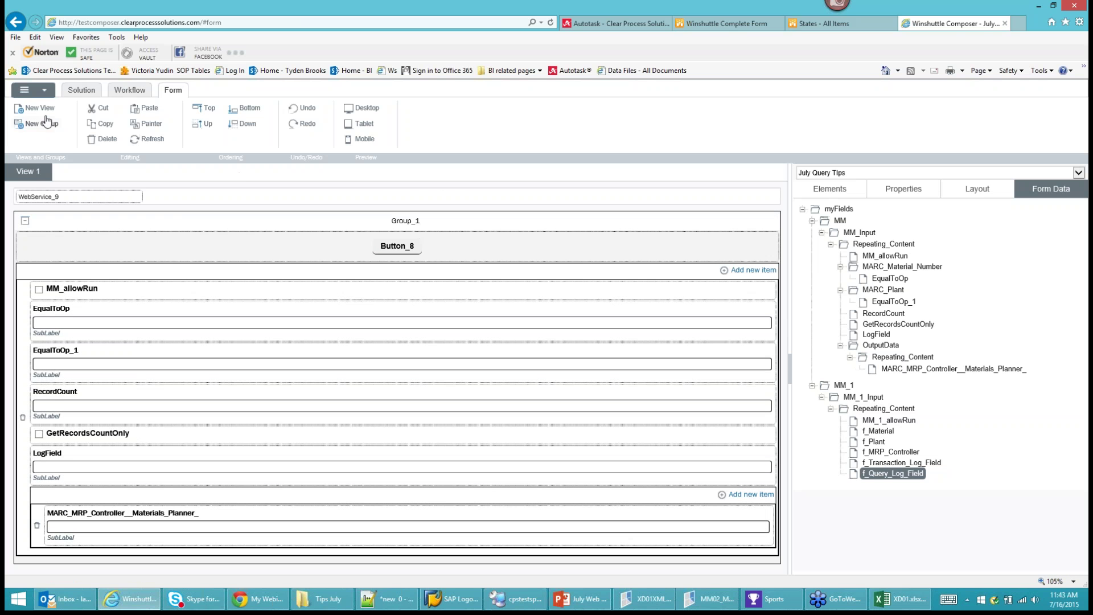
Create Group_7 and place MM_1's Repeating_Content fields into it as a Repeating Table.
{"action": "left_click", "coordinate": [45, 125]}
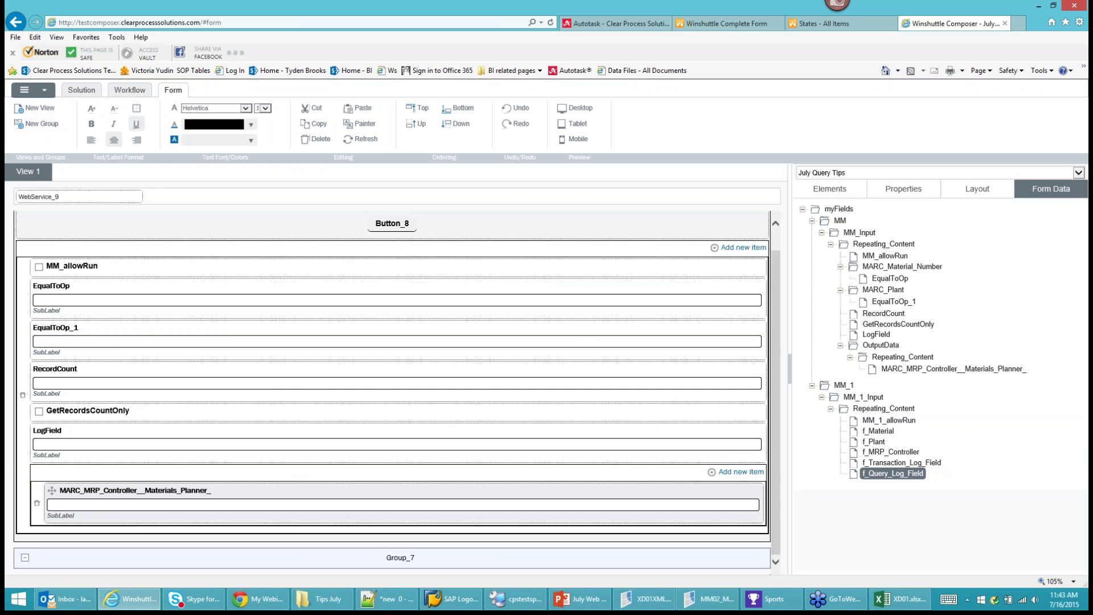
{"action": "left_click_drag", "start_coordinate": [863, 399], "coordinate": [457, 566]}
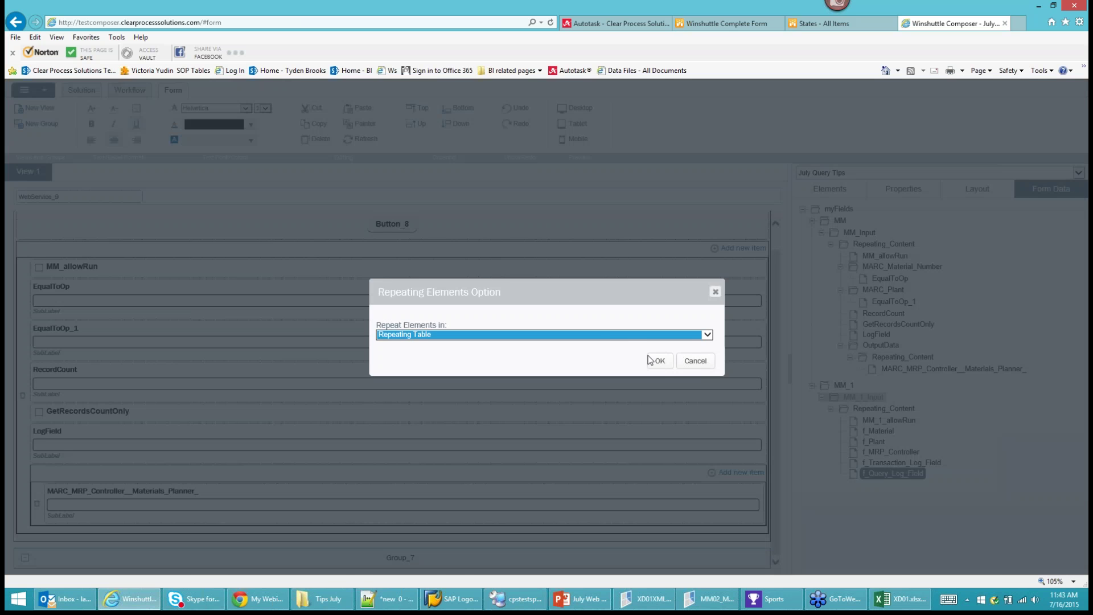
{"action": "left_click", "coordinate": [660, 365]}
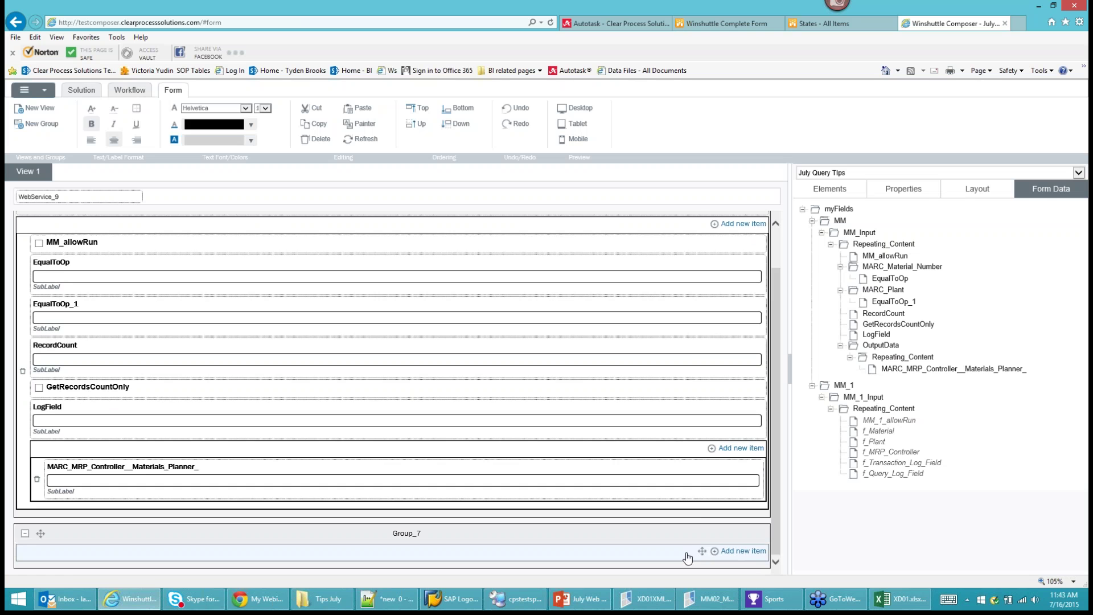
{"action": "left_click", "coordinate": [322, 140]}
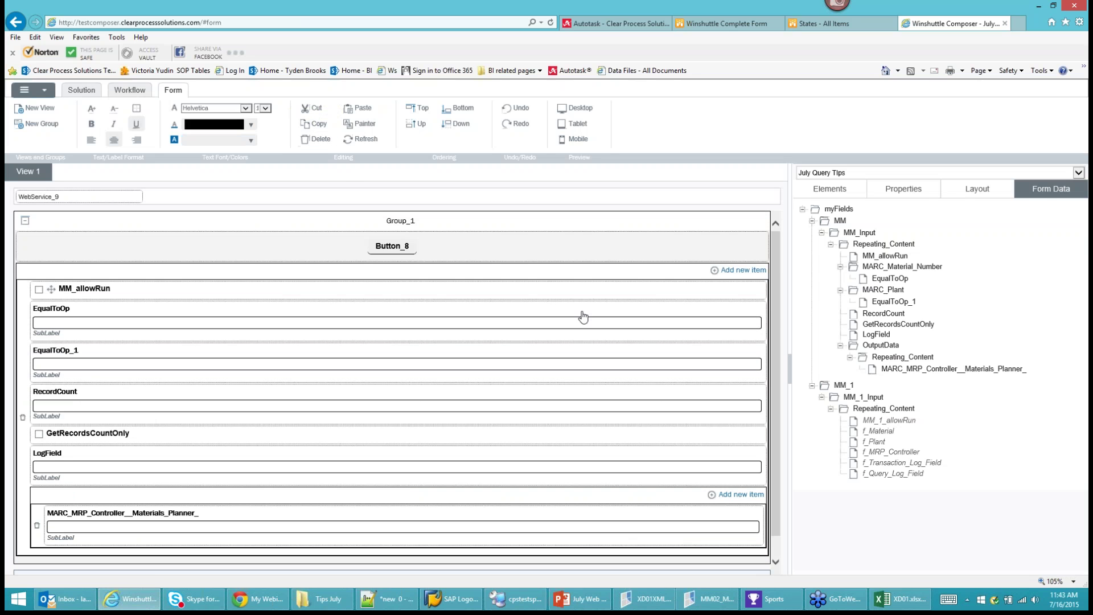
{"action": "mouse_move", "coordinate": [877, 403]}
{"action": "left_mouse_down"}
{"action": "mouse_move", "coordinate": [661, 562]}
{"action": "mouse_move", "coordinate": [775, 551]}
{"action": "mouse_move", "coordinate": [776, 562]}
{"action": "mouse_move", "coordinate": [798, 541]}
{"action": "mouse_move", "coordinate": [806, 462]}
{"action": "mouse_move", "coordinate": [849, 397]}
{"action": "mouse_move", "coordinate": [866, 439]}
{"action": "mouse_move", "coordinate": [688, 561]}
{"action": "left_mouse_up"}
{"action": "scroll", "coordinate": [774, 493], "scroll_direction": "down", "scroll_amount": 1}
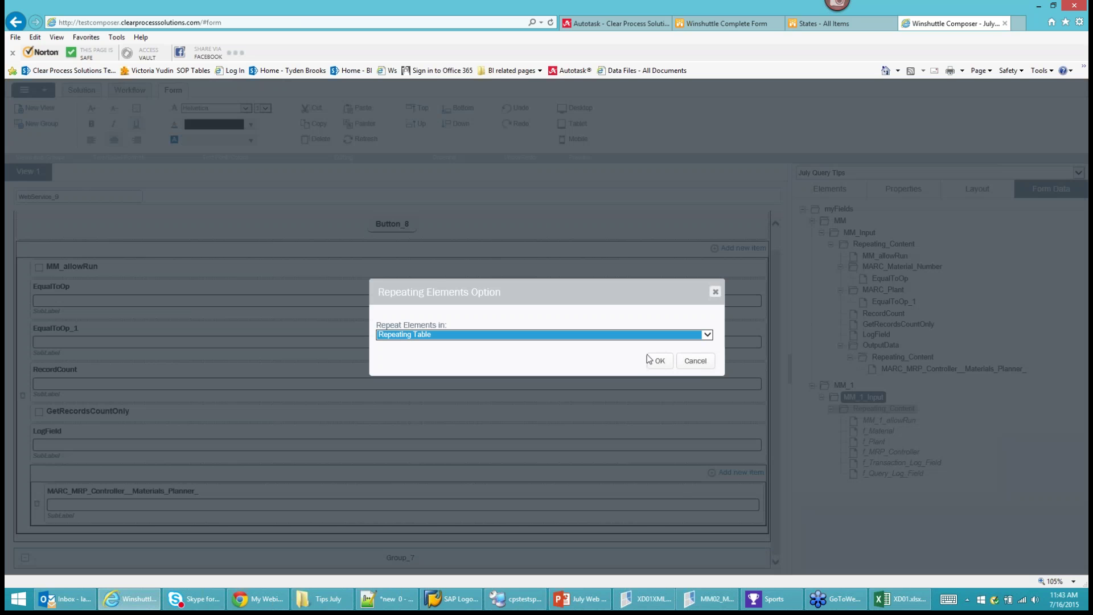
{"action": "left_click", "coordinate": [655, 368]}
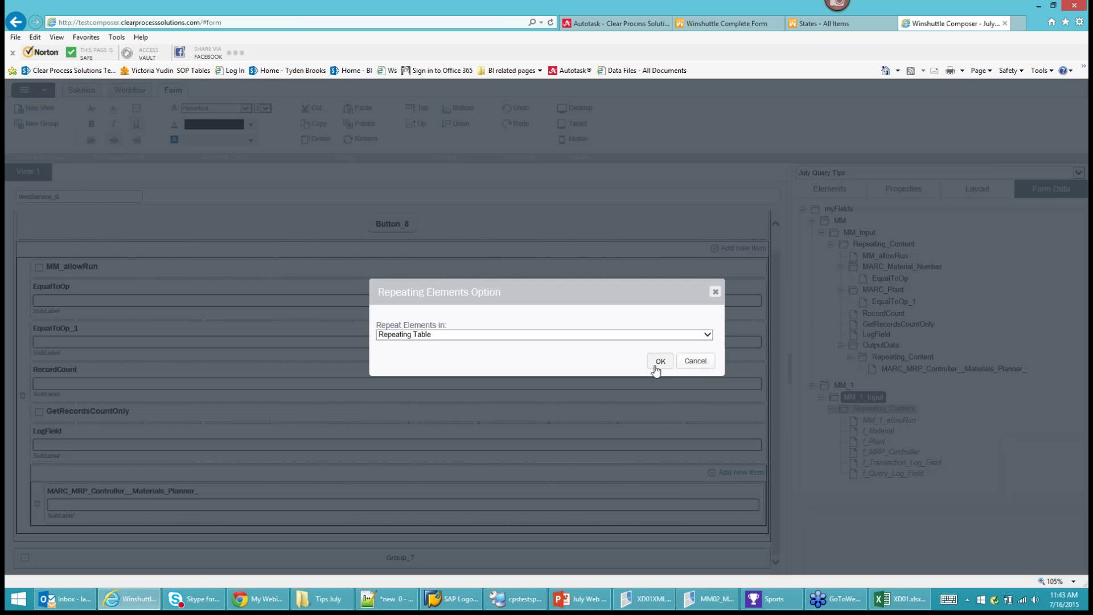
{"action": "left_click", "coordinate": [661, 366]}
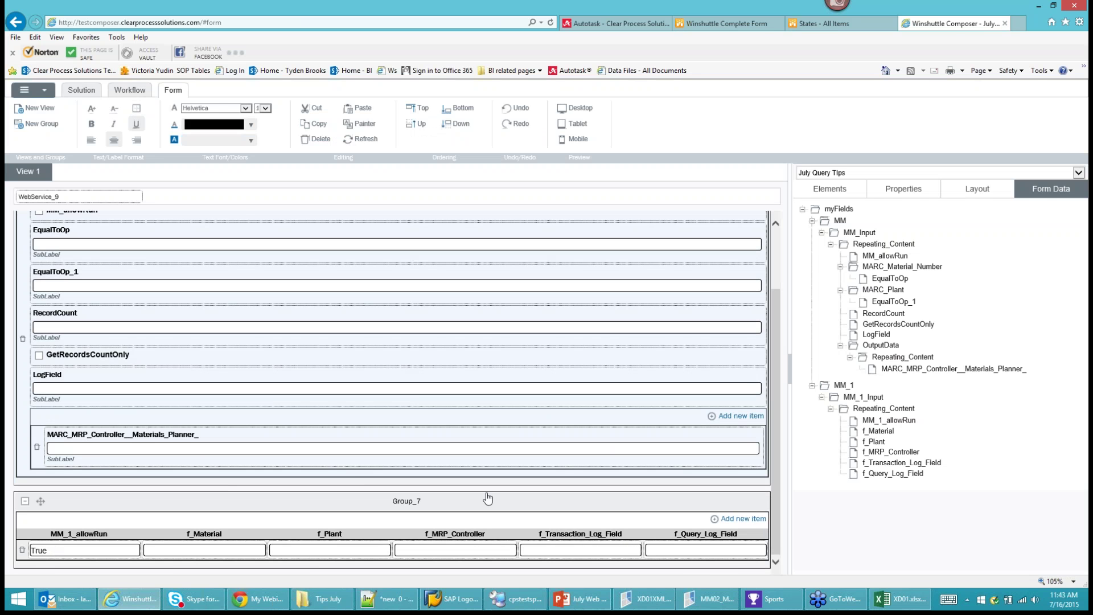
{"action": "left_click", "coordinate": [81, 90]}
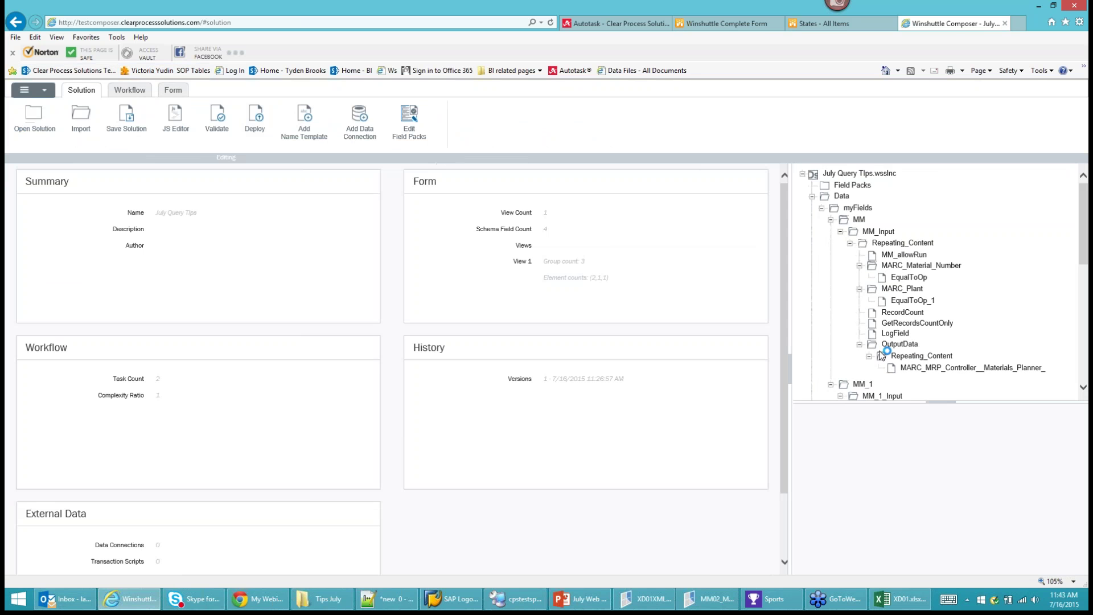
{"action": "scroll", "coordinate": [1030, 364], "scroll_direction": "down", "scroll_amount": 6}
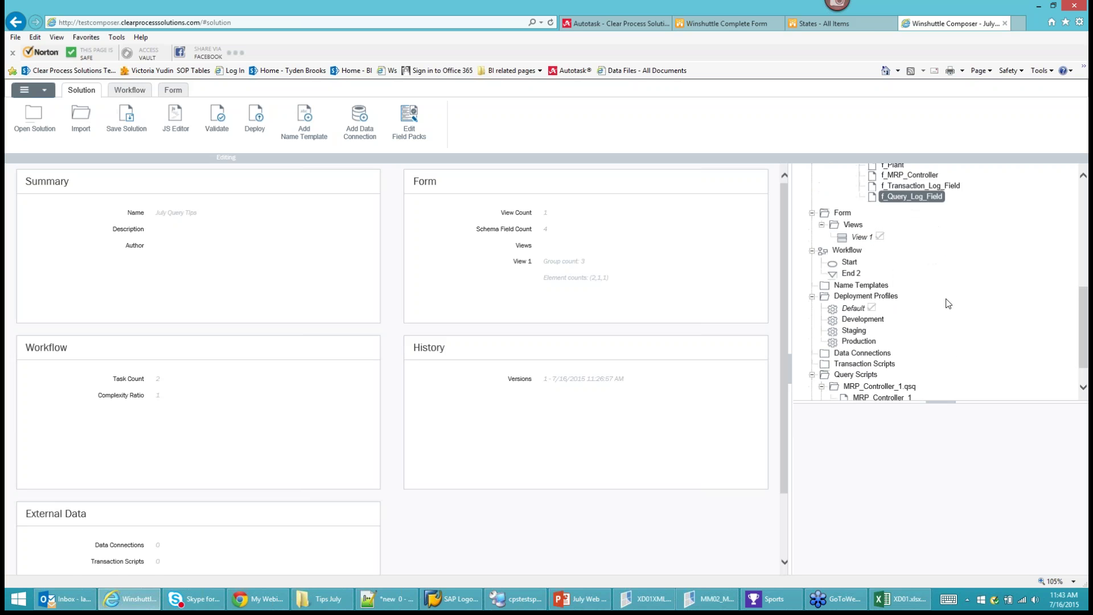
{"action": "right_click", "coordinate": [894, 354]}
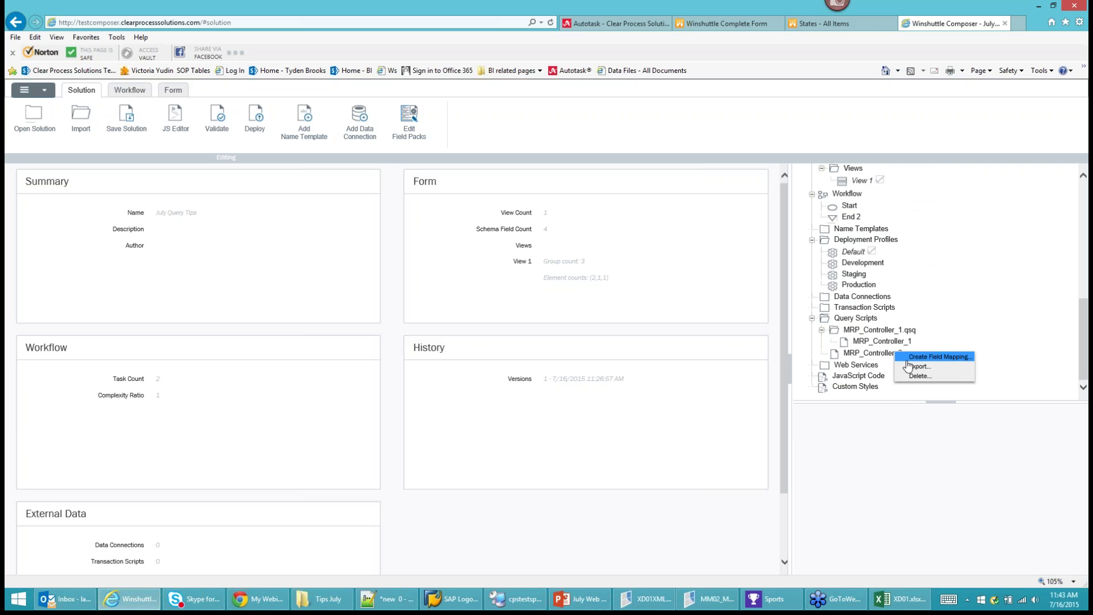
{"action": "left_click", "coordinate": [939, 357]}
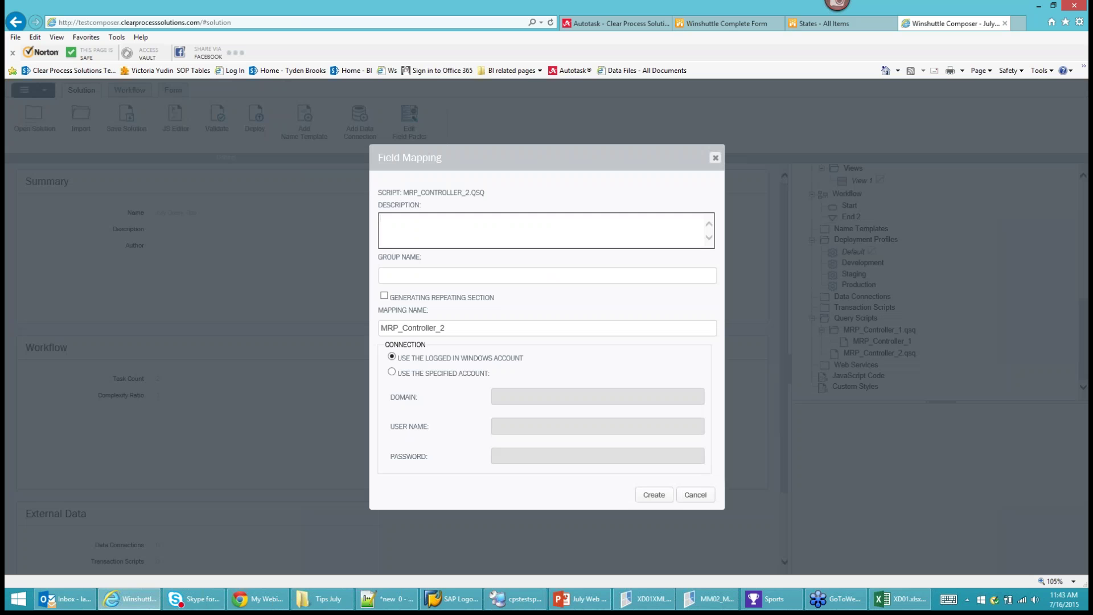
{"action": "left_click", "coordinate": [414, 275]}
{"action": "type", "text": "MM-"}
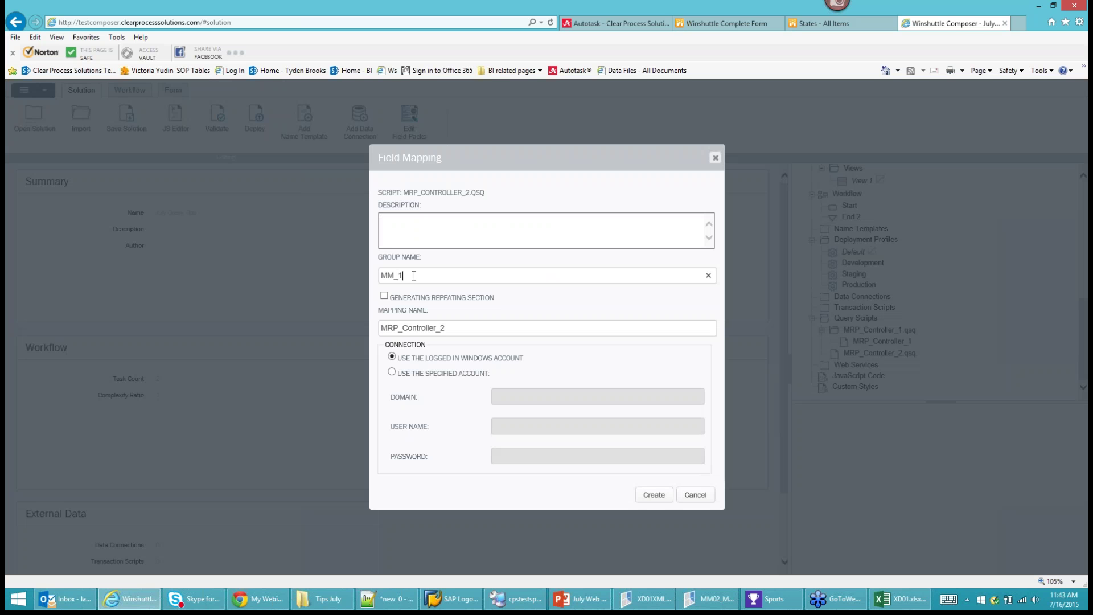
{"action": "left_click", "coordinate": [656, 503]}
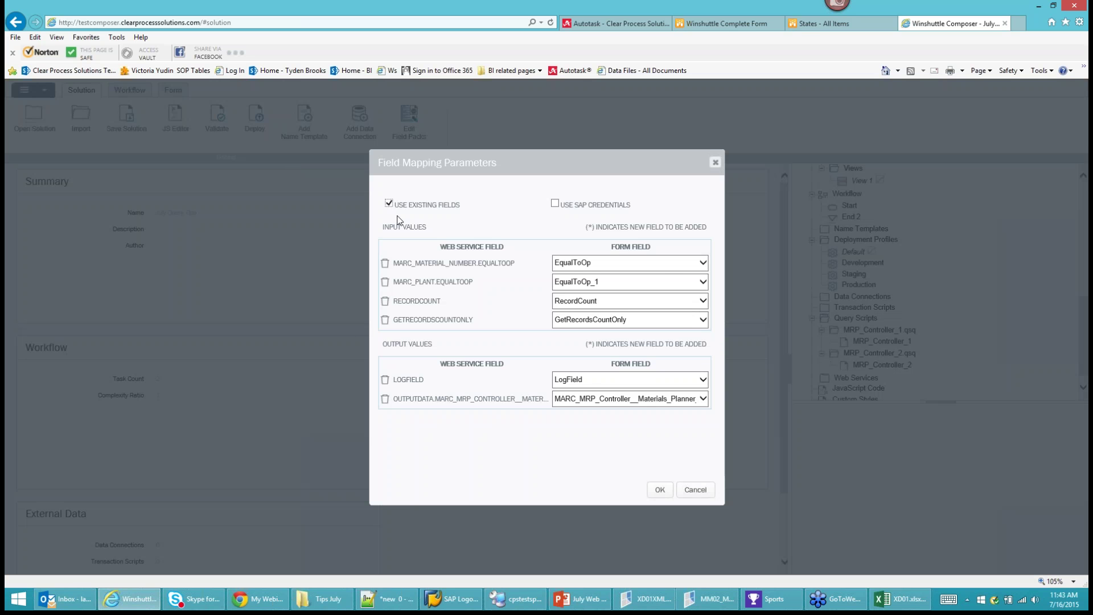
{"action": "left_click", "coordinate": [670, 265]}
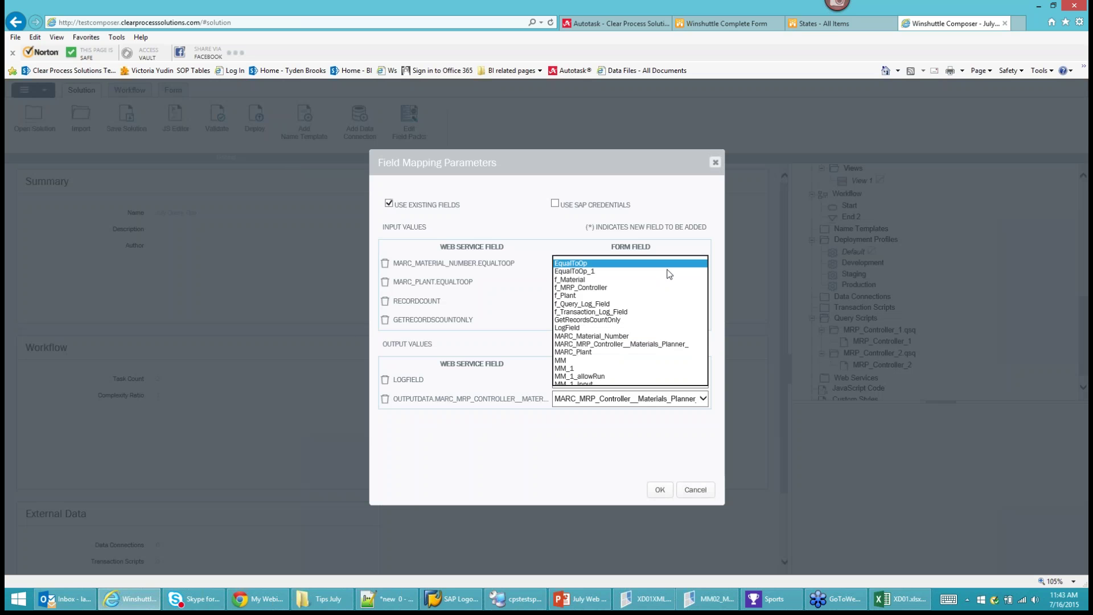
{"action": "left_click", "coordinate": [580, 281]}
{"action": "left_click", "coordinate": [575, 263]}
{"action": "left_click", "coordinate": [572, 303]}
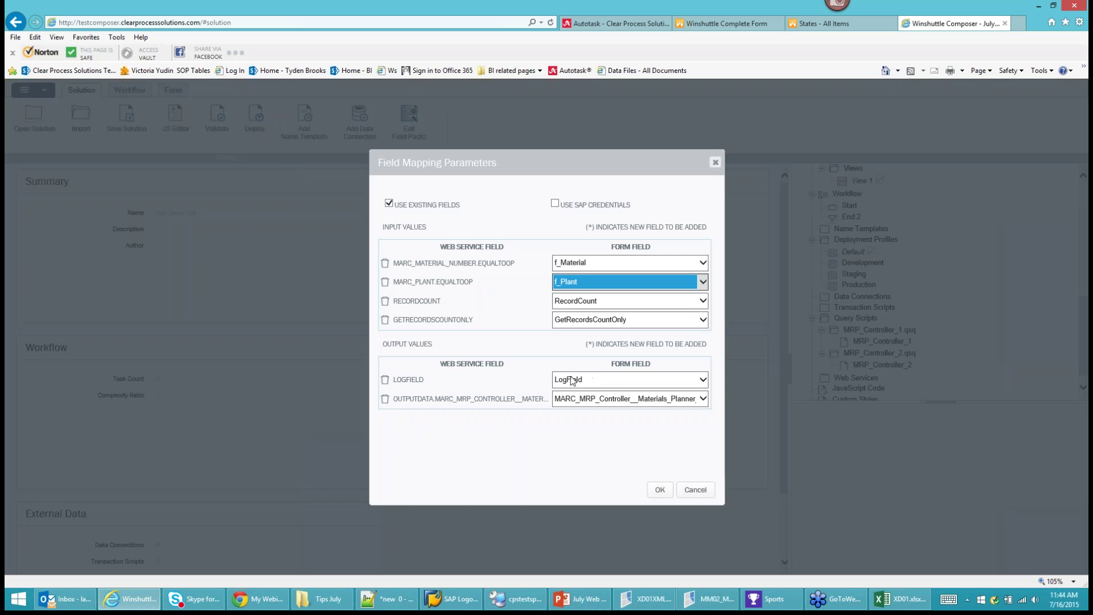
{"action": "left_click", "coordinate": [573, 382]}
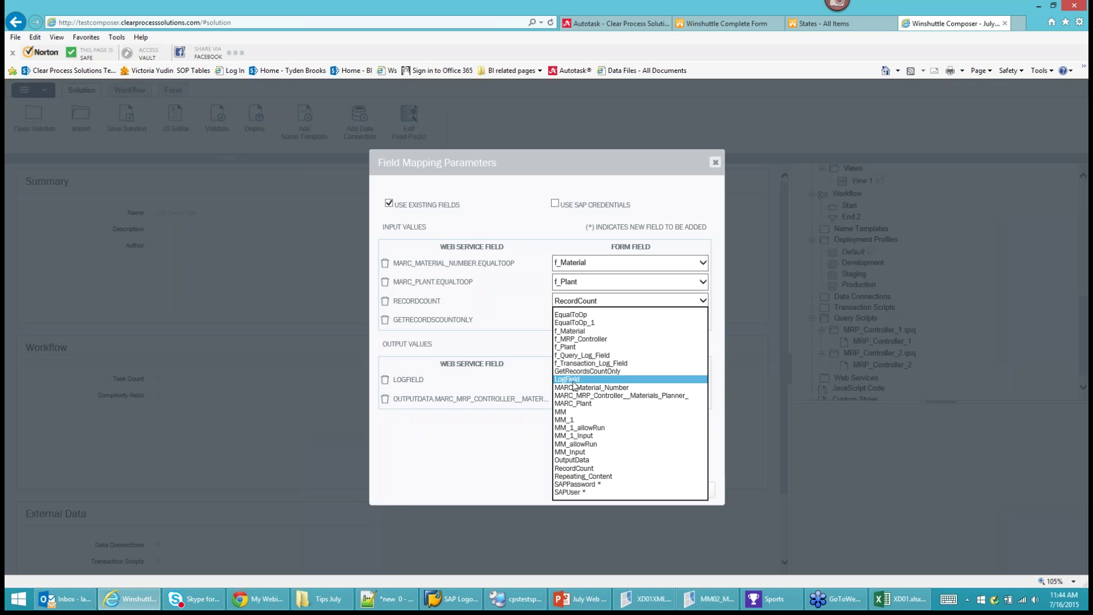
{"action": "left_click", "coordinate": [581, 355]}
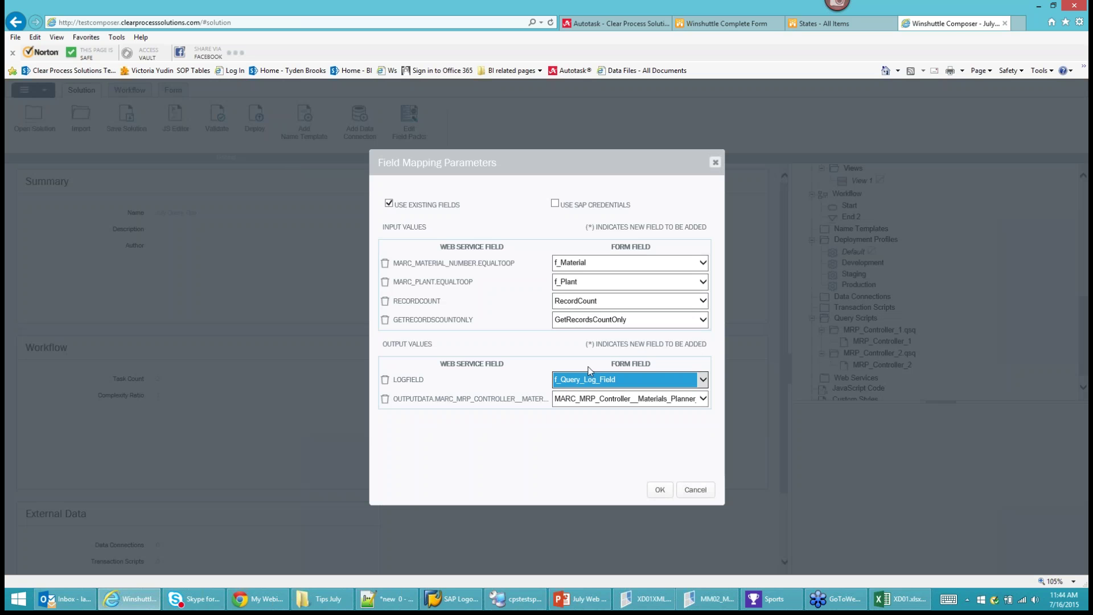
{"action": "left_click", "coordinate": [596, 397]}
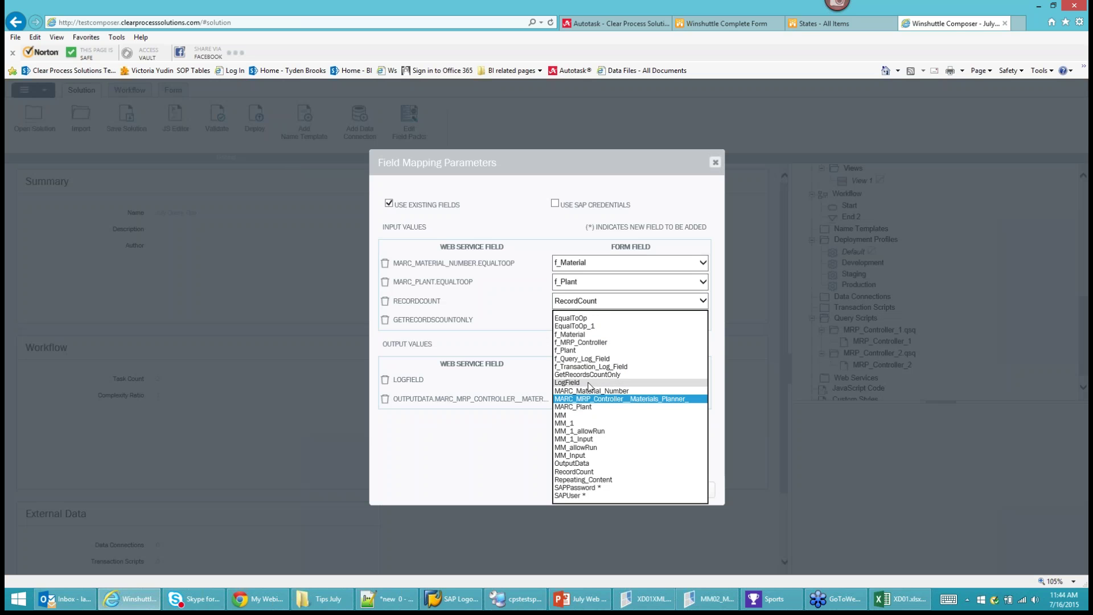
{"action": "left_click", "coordinate": [586, 343]}
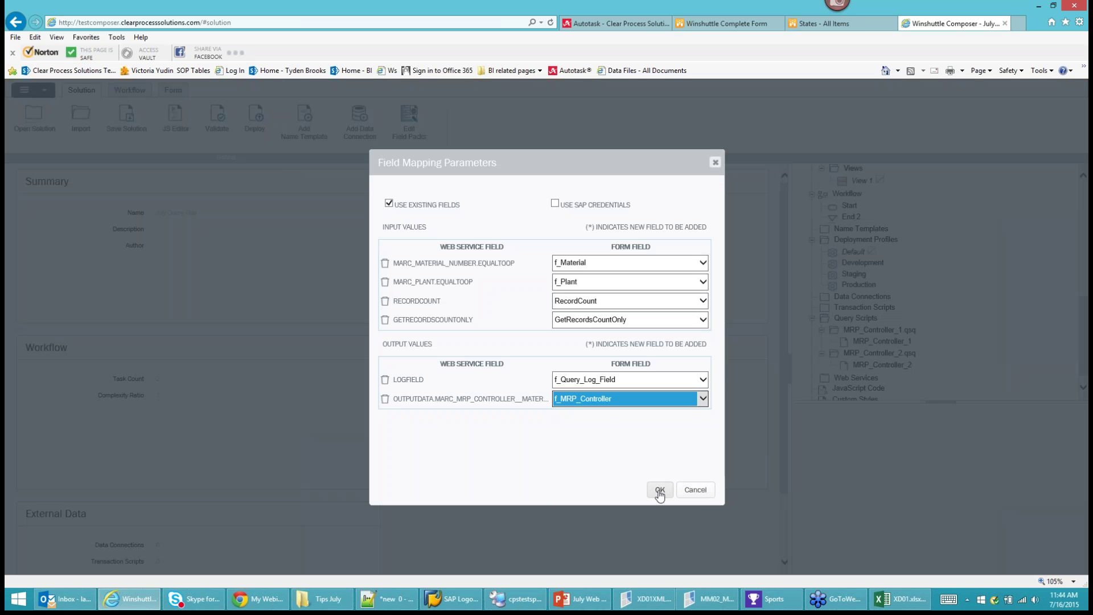
{"action": "left_click", "coordinate": [661, 491]}
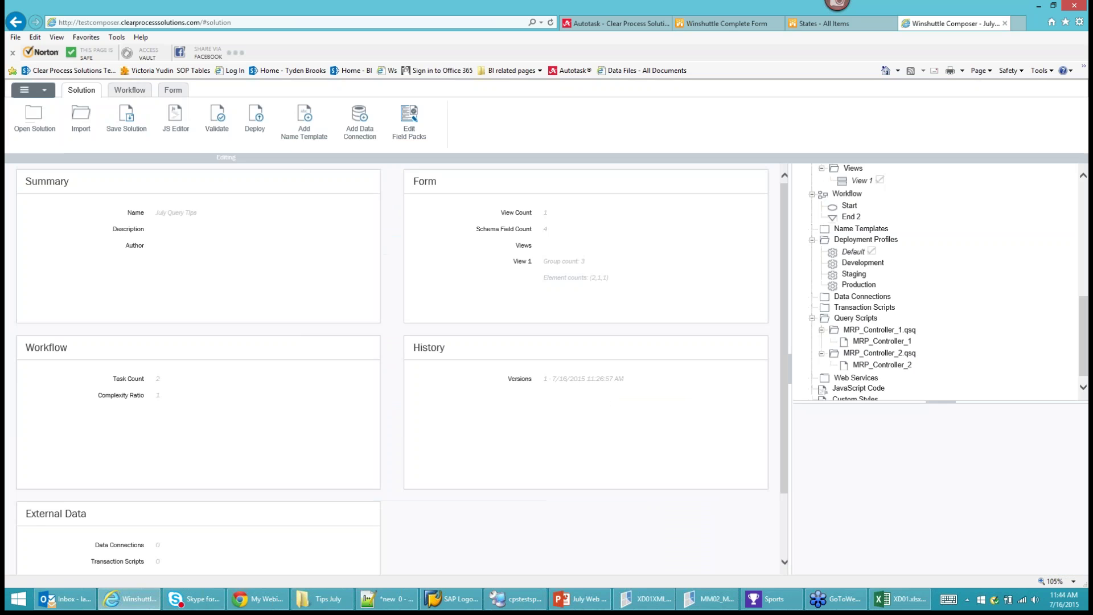
Set WebService_9's web service to MRP_Controller_2 and uncheck MRP_Controller_1.
{"action": "left_click", "coordinate": [174, 91]}
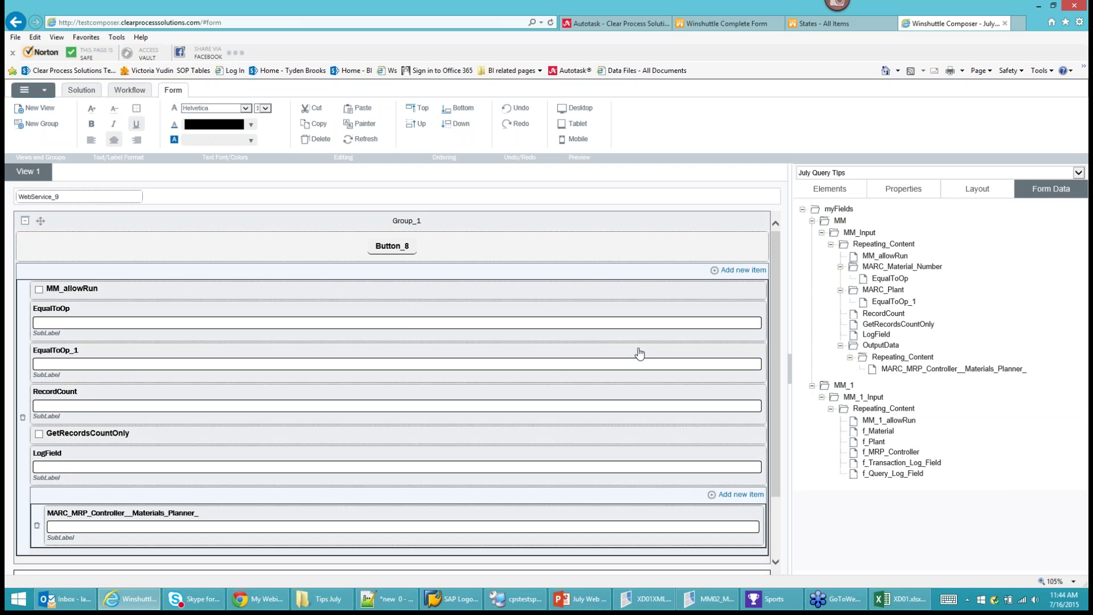
{"action": "scroll", "coordinate": [251, 378], "scroll_direction": "down", "scroll_amount": 3}
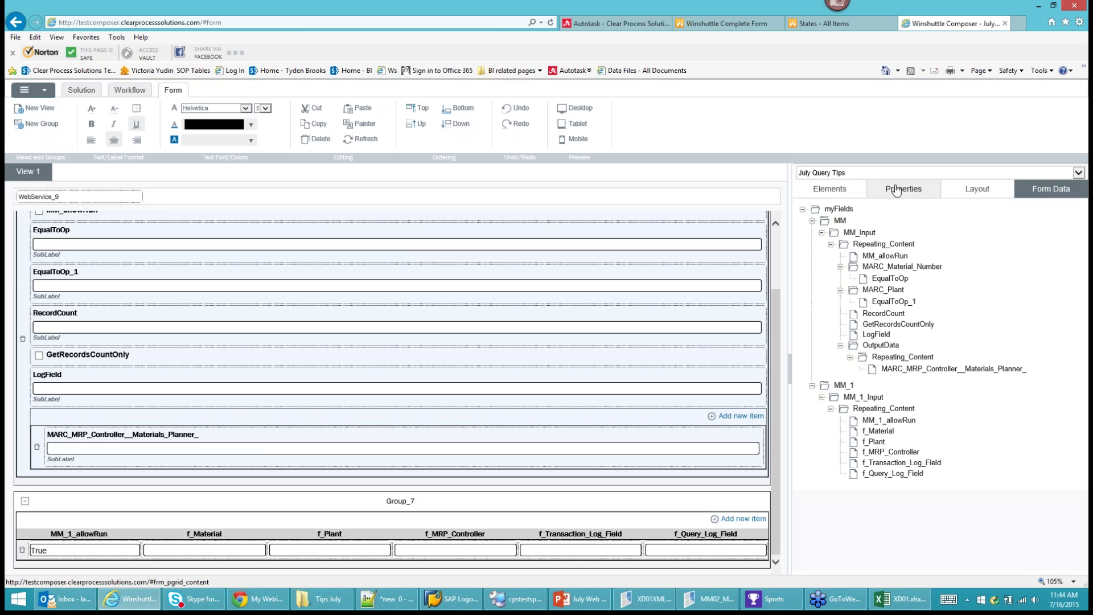
{"action": "left_click", "coordinate": [59, 196]}
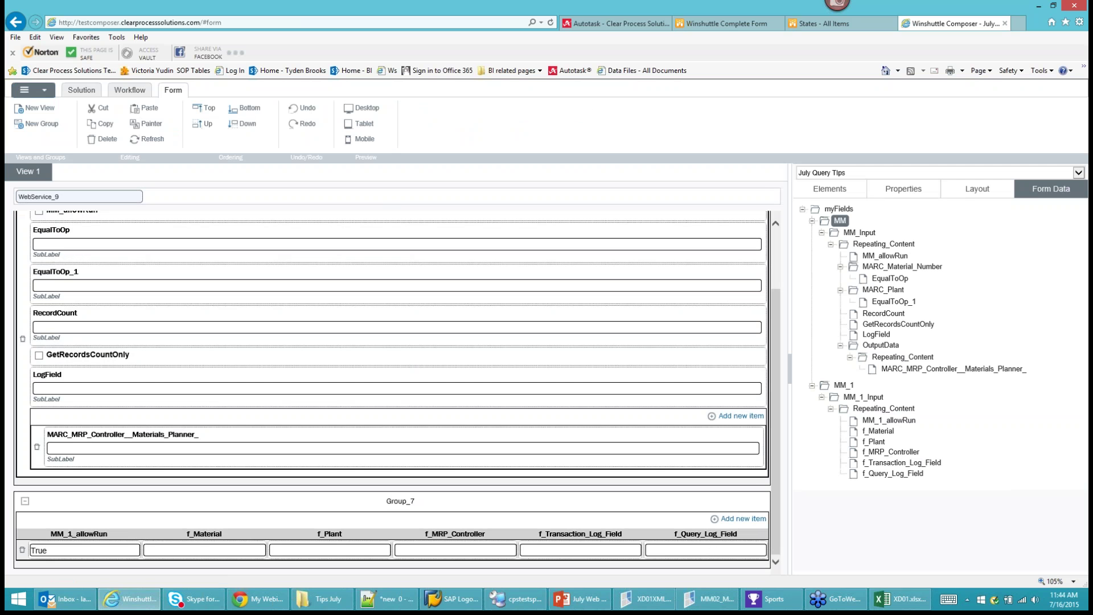
{"action": "left_click", "coordinate": [903, 189]}
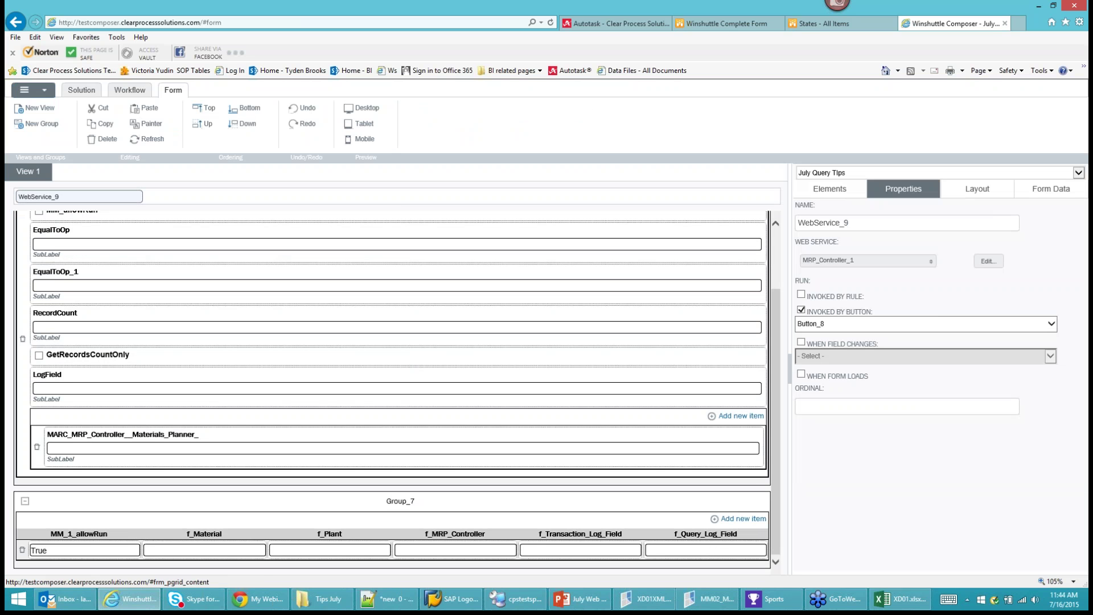
{"action": "left_click", "coordinate": [852, 262]}
{"action": "left_click", "coordinate": [811, 310]}
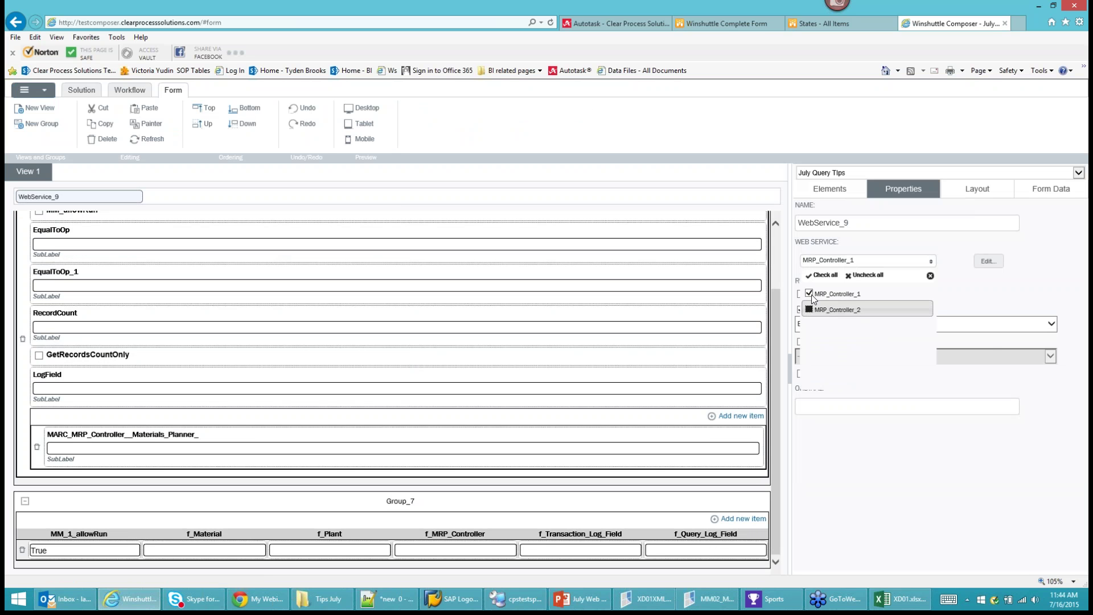
{"action": "left_click", "coordinate": [810, 293]}
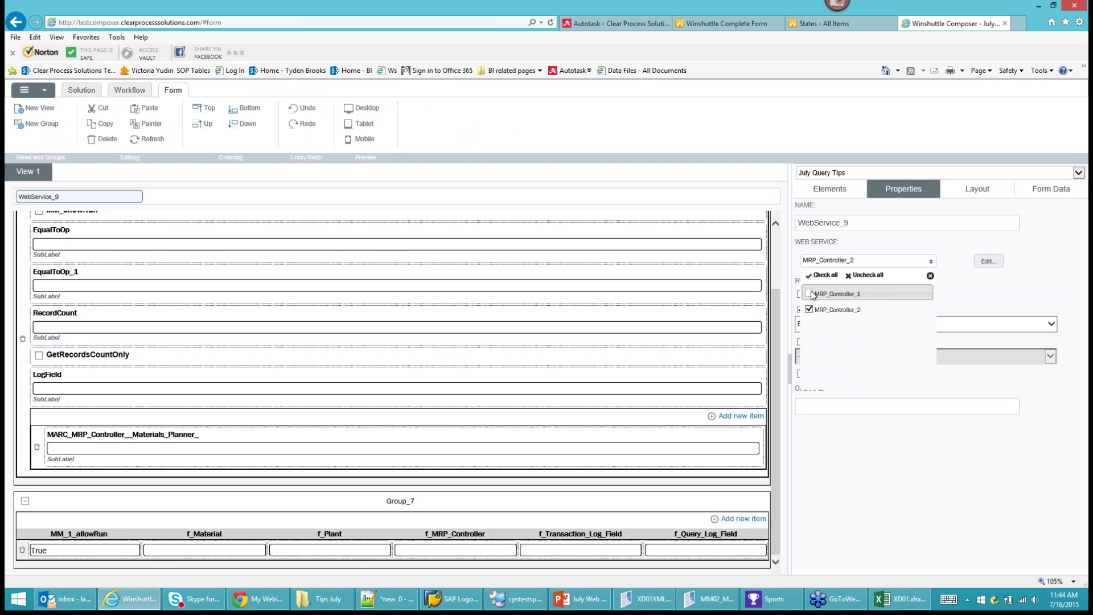
{"action": "left_click", "coordinate": [980, 289]}
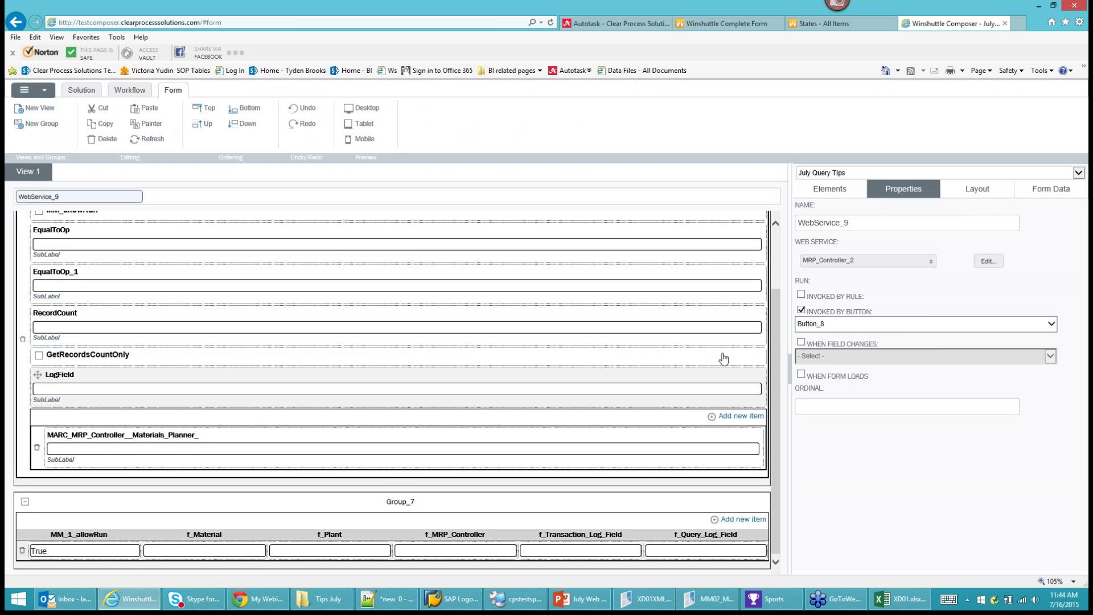
{"action": "scroll", "coordinate": [569, 342], "scroll_direction": "up", "scroll_amount": 2}
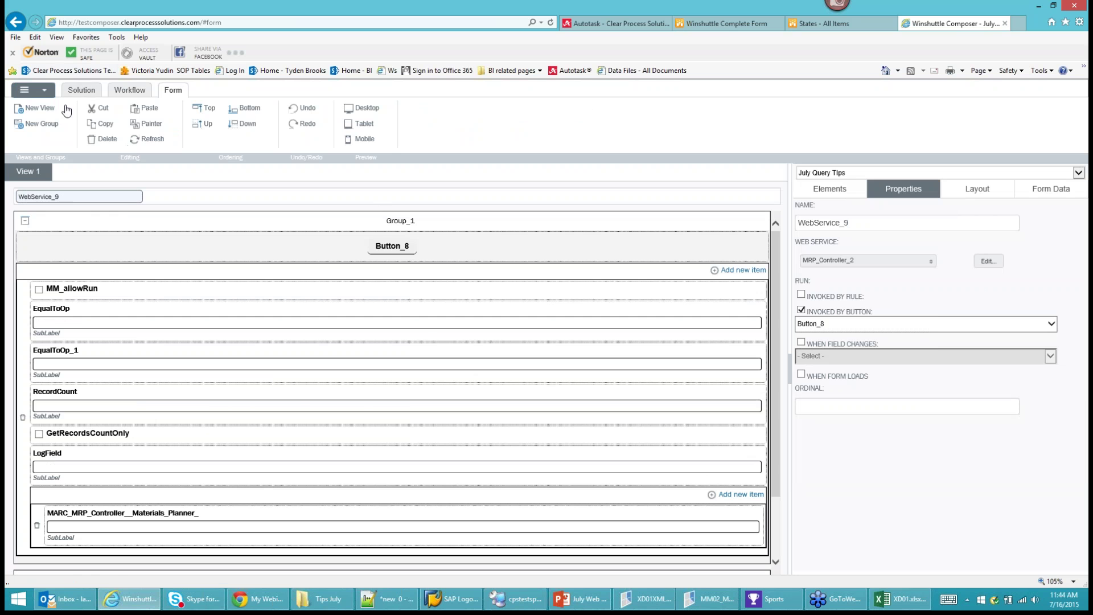
{"action": "left_click", "coordinate": [78, 91]}
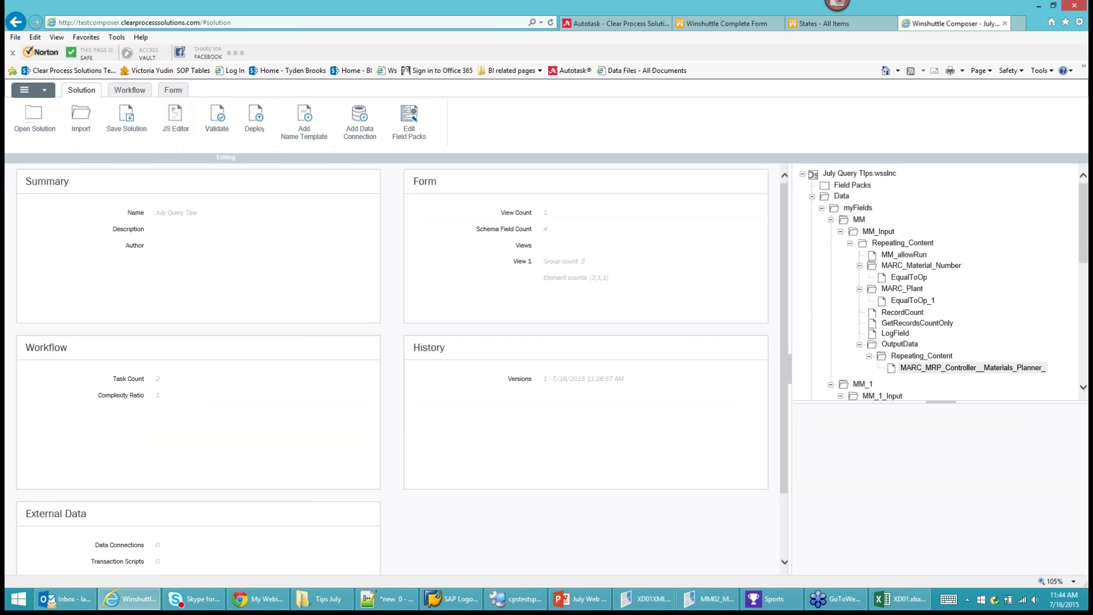
Review the MRP_Controller_2 and MRP_Controller_1 script settings and accept the Default deployment variants.
{"action": "scroll", "coordinate": [1083, 366], "scroll_direction": "down", "scroll_amount": 2}
{"action": "scroll", "coordinate": [1084, 366], "scroll_direction": "down", "scroll_amount": 3}
{"action": "scroll", "coordinate": [1081, 374], "scroll_direction": "down", "scroll_amount": 3}
{"action": "right_click", "coordinate": [885, 341]}
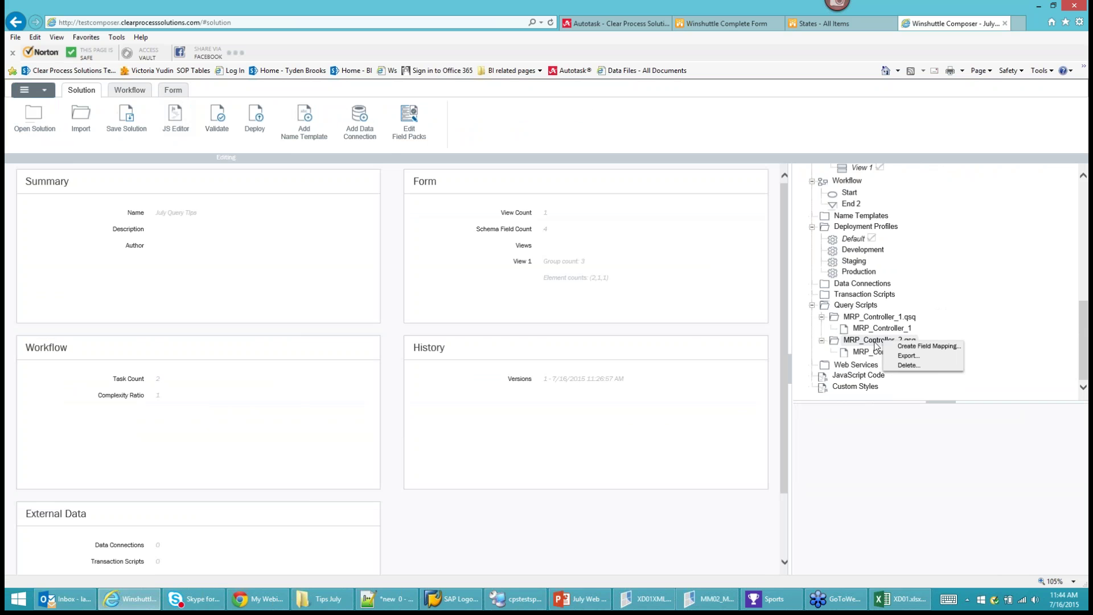
{"action": "key", "text": "Escape"}
{"action": "double_click", "coordinate": [880, 340]}
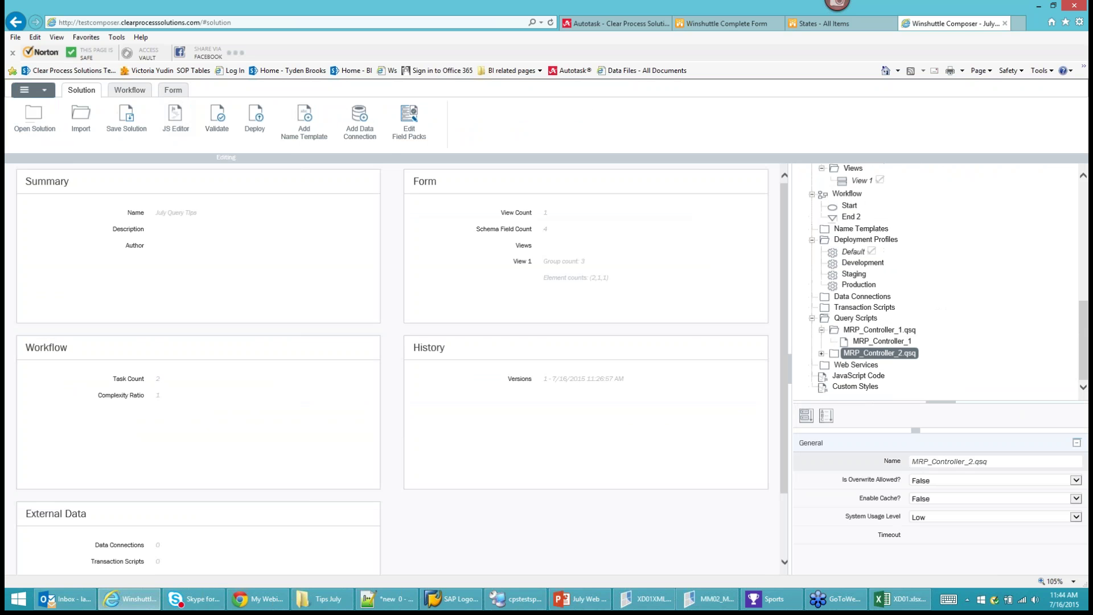
{"action": "left_click", "coordinate": [934, 479]}
{"action": "left_click", "coordinate": [934, 478]}
{"action": "double_click", "coordinate": [880, 330]}
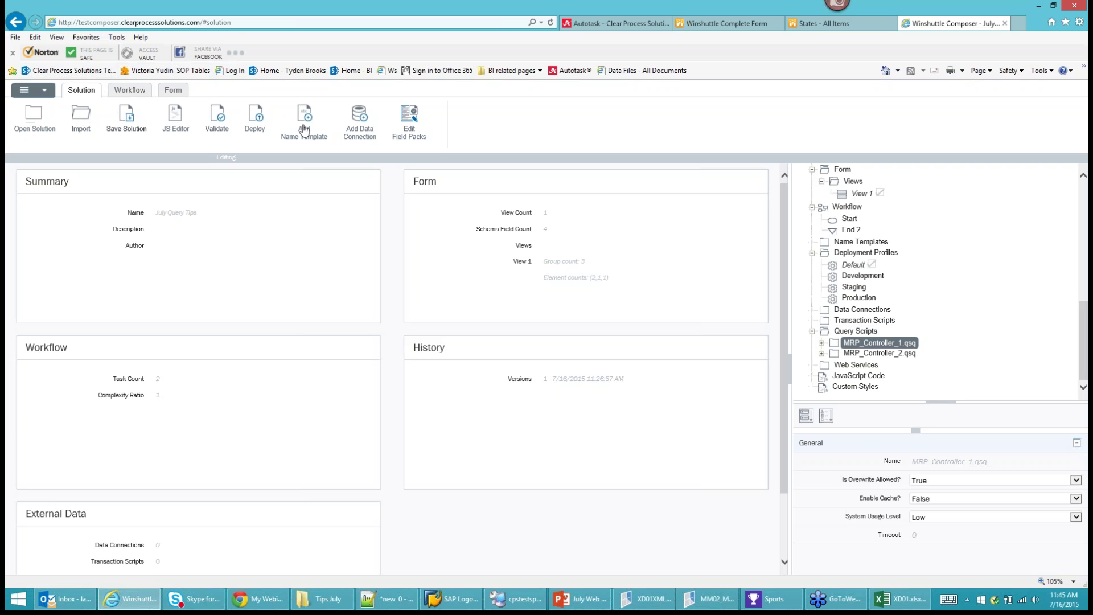
{"action": "right_click", "coordinate": [845, 266]}
{"action": "left_click", "coordinate": [880, 302]}
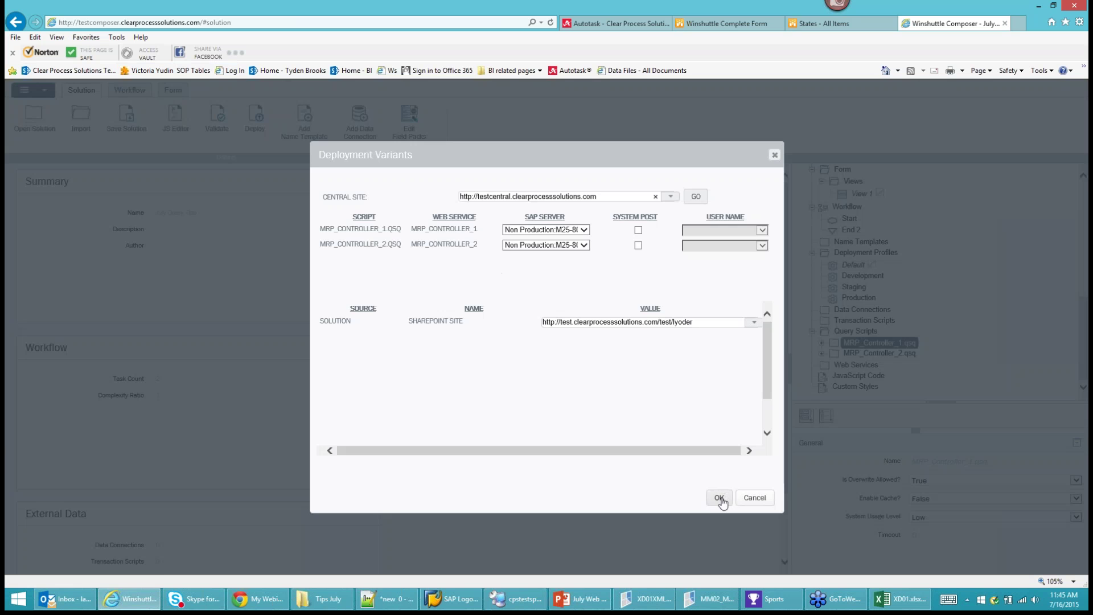
{"action": "left_click", "coordinate": [717, 498]}
Deploy the solution with Republish Scripts ticked and dismiss the success message.
{"action": "left_click", "coordinate": [24, 90]}
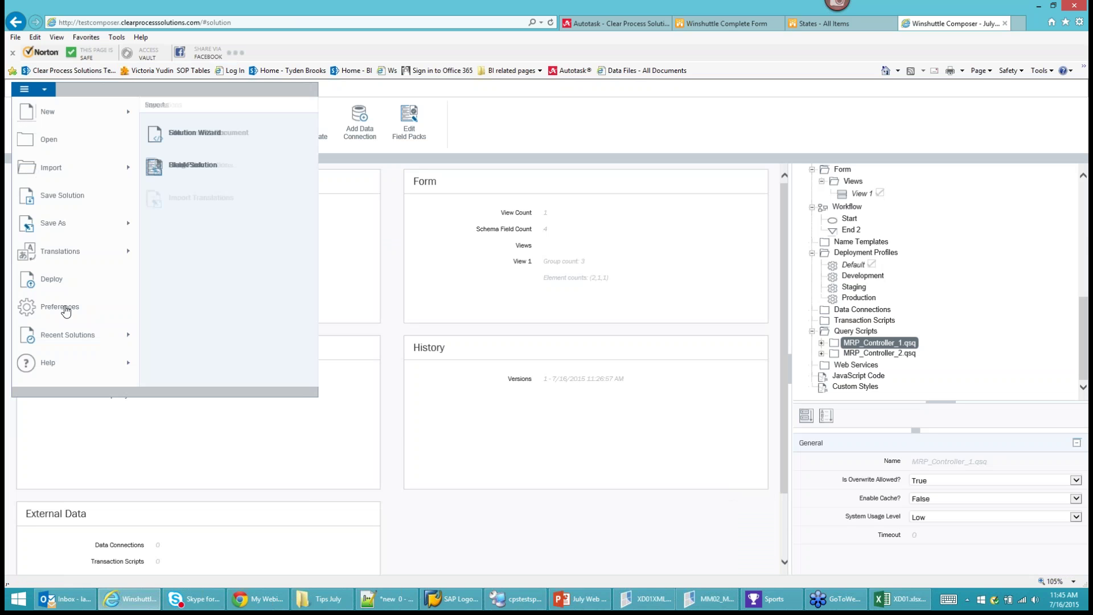
{"action": "left_click", "coordinate": [59, 284]}
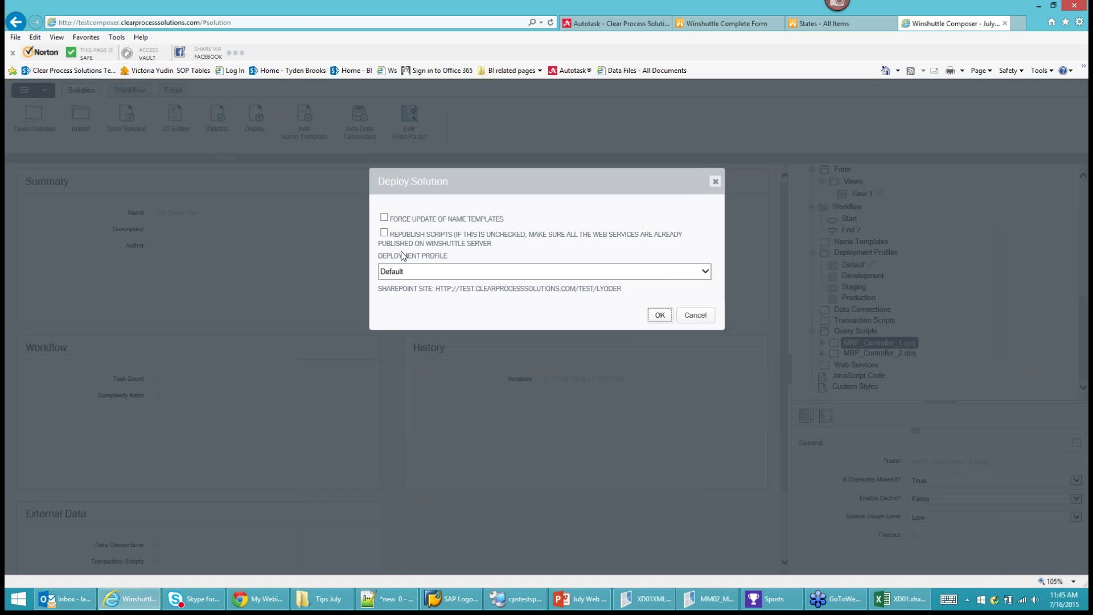
{"action": "left_click", "coordinate": [384, 233]}
{"action": "left_click", "coordinate": [662, 316]}
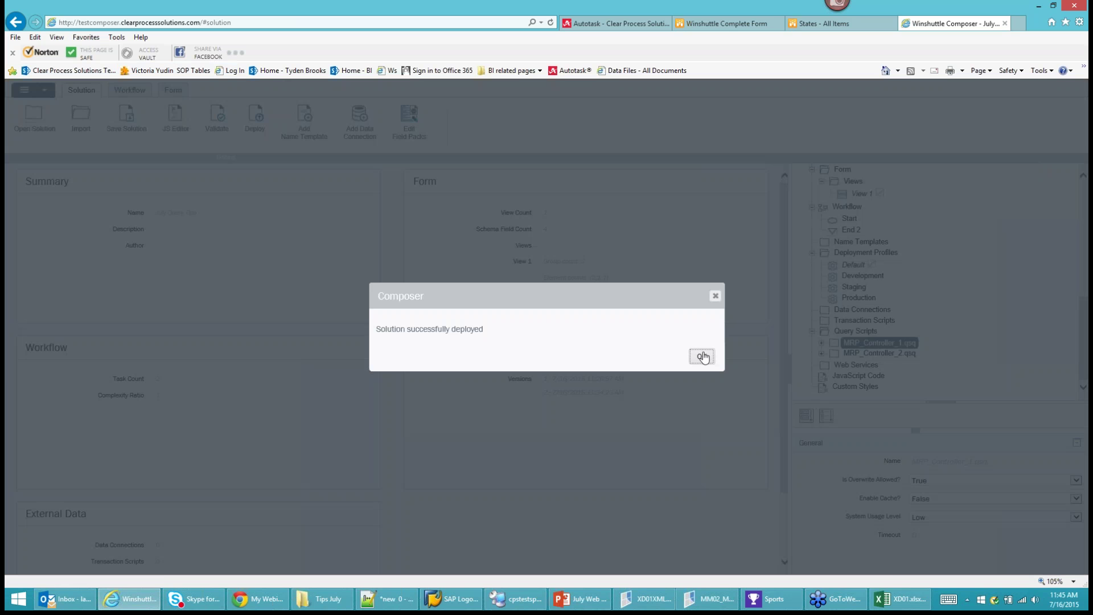
{"action": "left_click", "coordinate": [704, 357]}
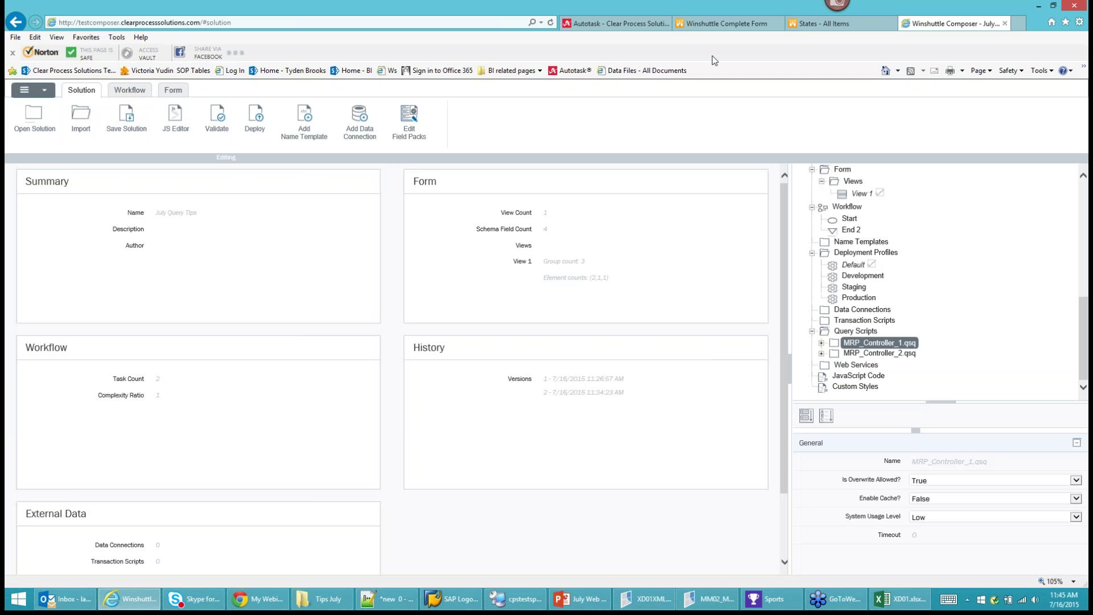
{"action": "left_click", "coordinate": [727, 23]}
Reload the SharePoint form, discarding the old entries, to load the new deployment.
{"action": "key", "text": "F5"}
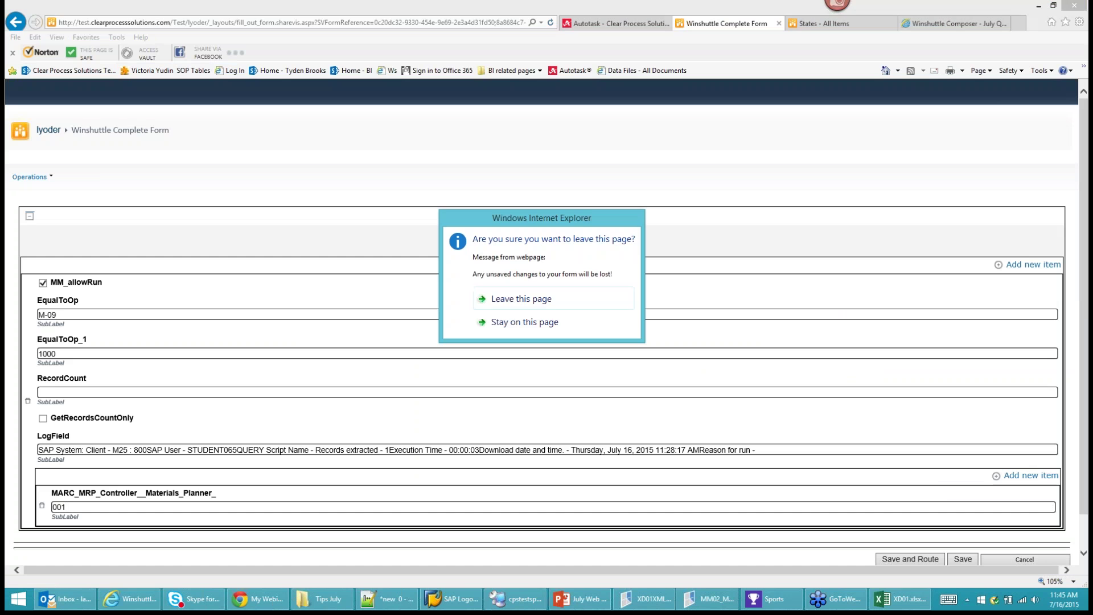
{"action": "left_click", "coordinate": [526, 301]}
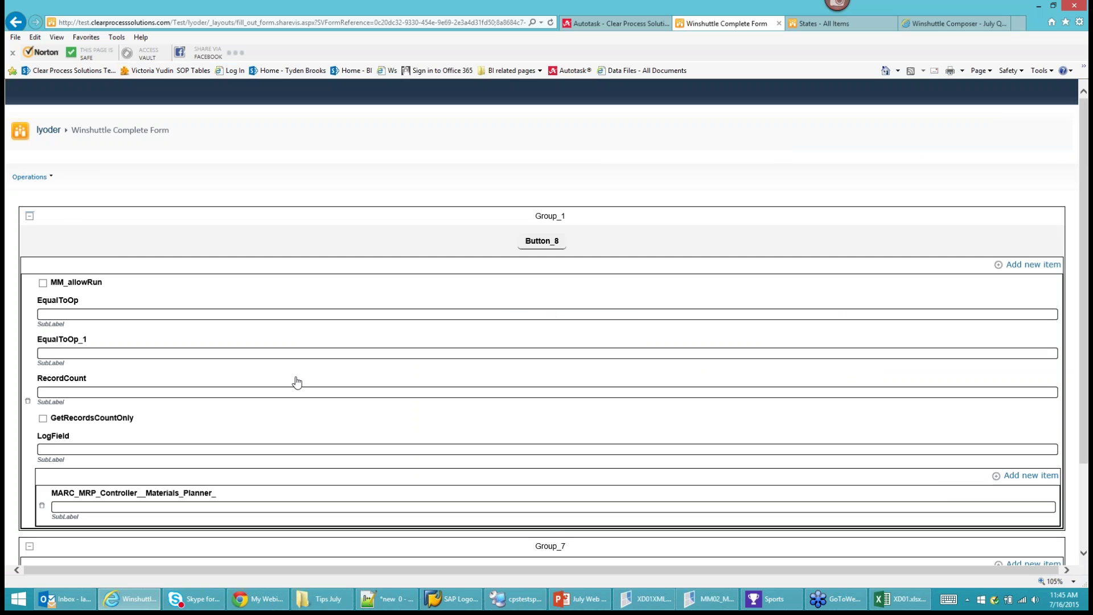
{"action": "scroll", "coordinate": [274, 315], "scroll_direction": "down", "scroll_amount": 3}
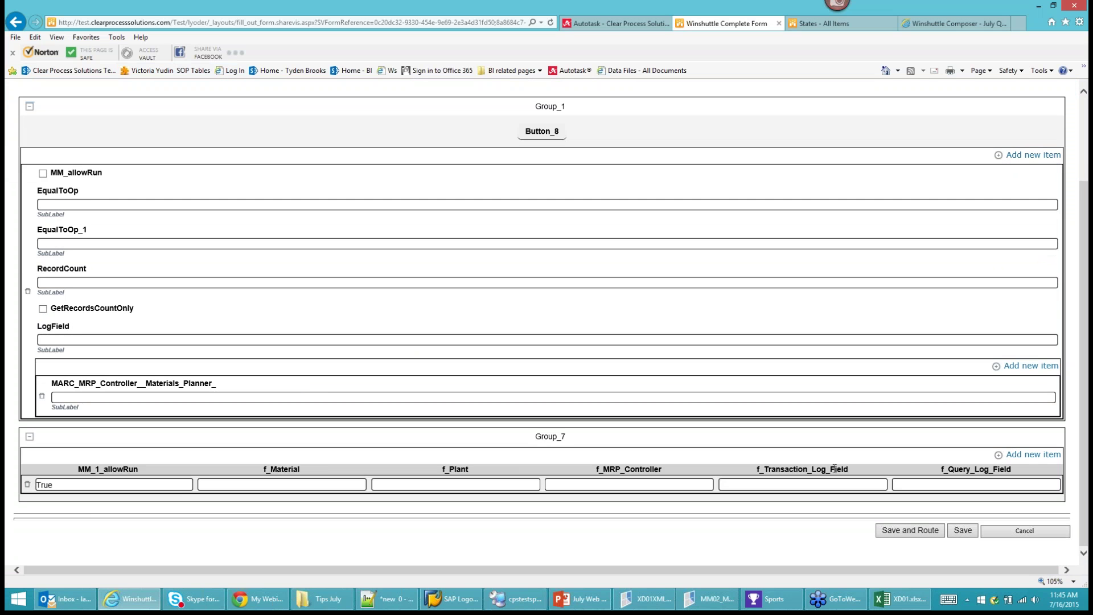
Test entering M-09 in the Group_7 row's f_Material field and check the validation.
{"action": "left_click", "coordinate": [43, 174]}
{"action": "left_click", "coordinate": [43, 174]}
{"action": "key", "text": "Tab"}
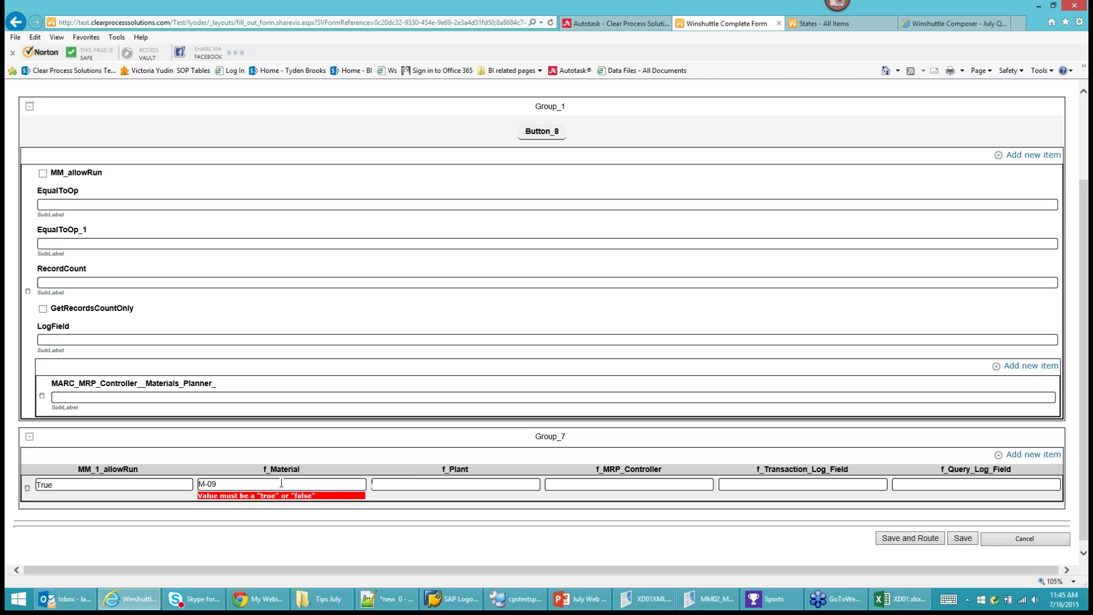
{"action": "left_click", "coordinate": [282, 483]}
{"action": "left_click", "coordinate": [399, 485]}
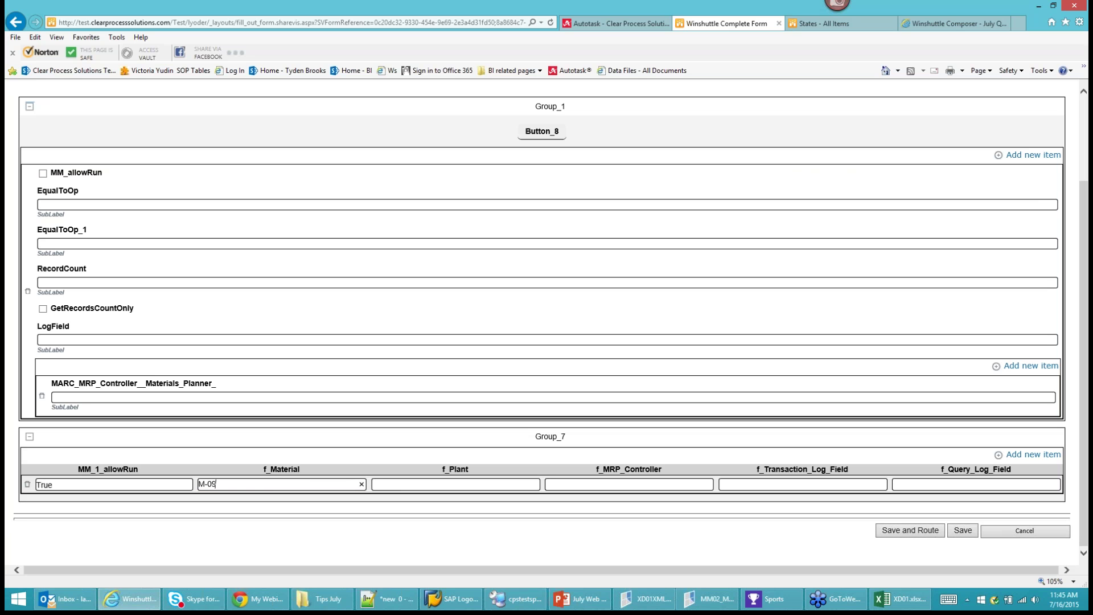
{"action": "left_click", "coordinate": [934, 23]}
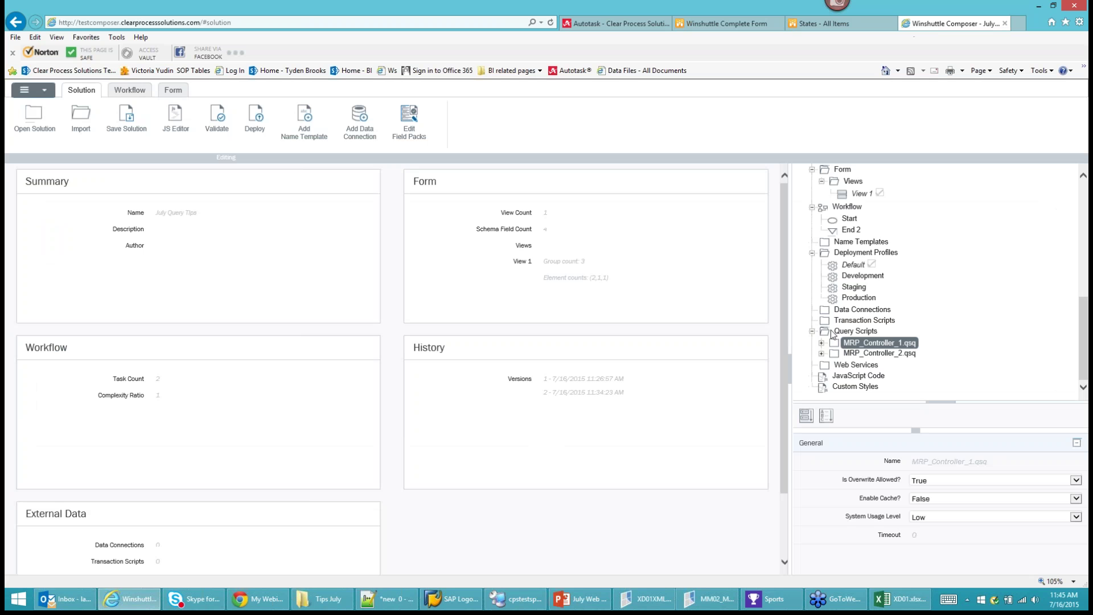
In the form's data fields, change f_Material from true/false to Text (string).
{"action": "left_click", "coordinate": [173, 89]}
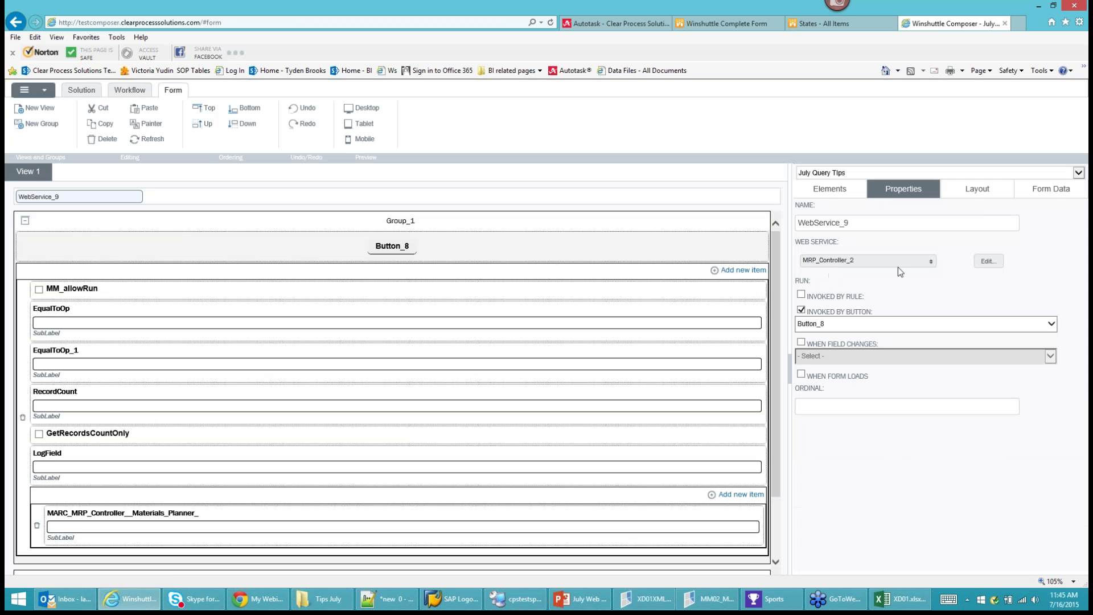
{"action": "left_click", "coordinate": [1014, 194]}
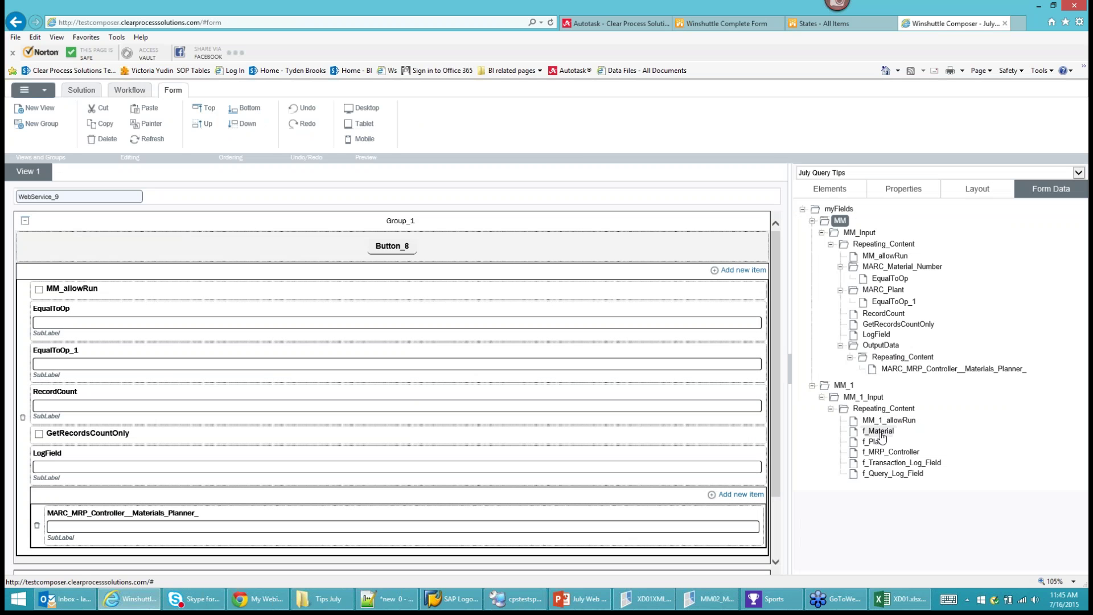
{"action": "left_click", "coordinate": [882, 434]}
{"action": "right_click", "coordinate": [882, 436]}
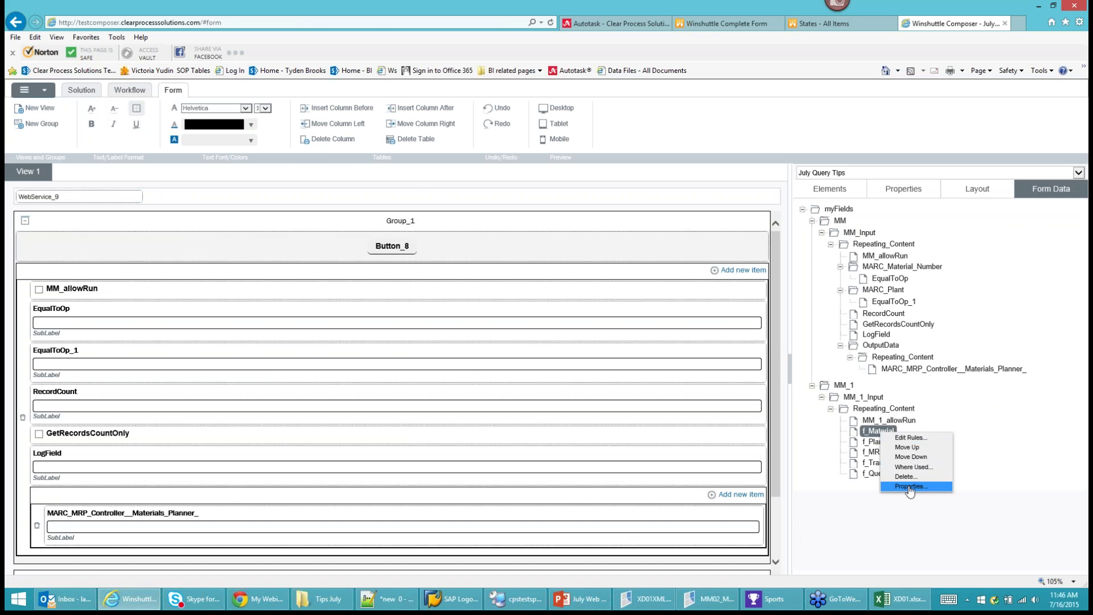
{"action": "left_click", "coordinate": [903, 489]}
{"action": "left_click", "coordinate": [449, 269]}
{"action": "left_click", "coordinate": [415, 232]}
{"action": "left_click", "coordinate": [661, 509]}
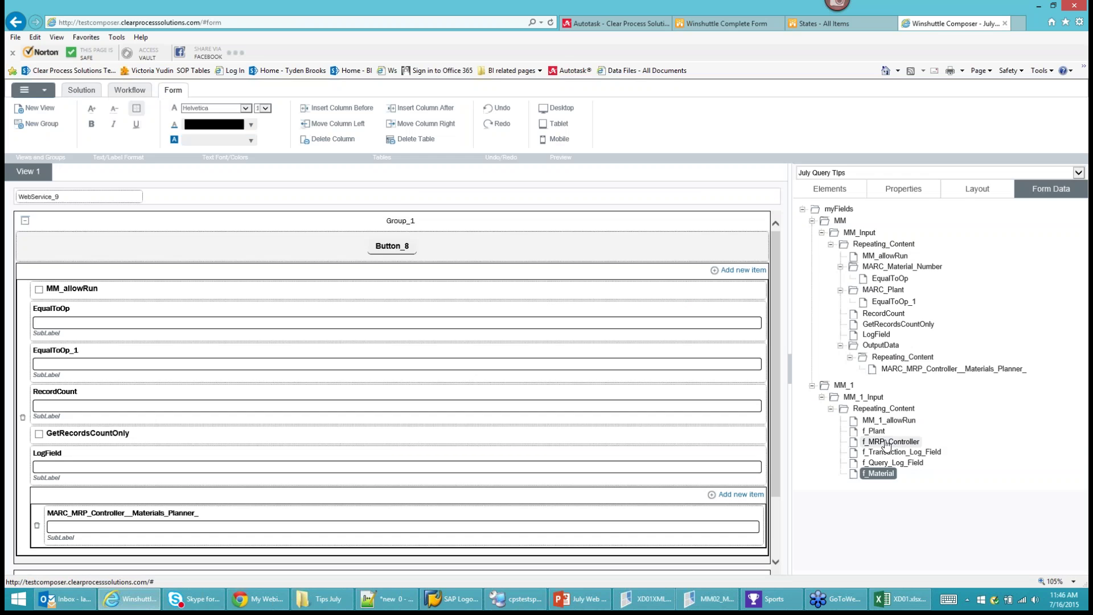
Set the data type of f_Plant and f_MRP_Controller to Text (string).
{"action": "right_click", "coordinate": [879, 437]}
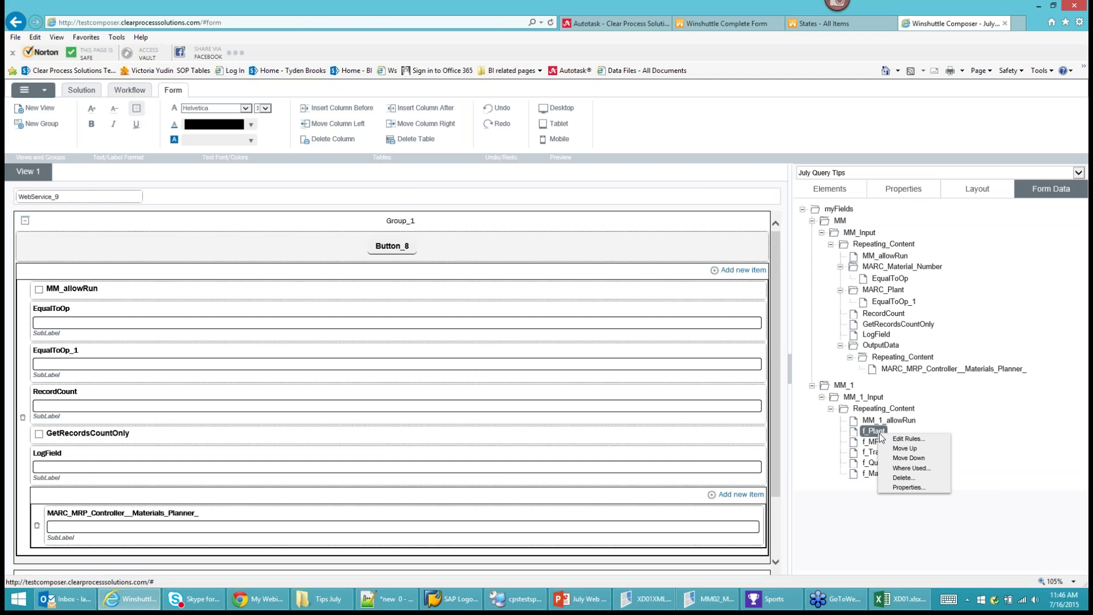
{"action": "left_click", "coordinate": [903, 488]}
{"action": "left_click", "coordinate": [419, 264]}
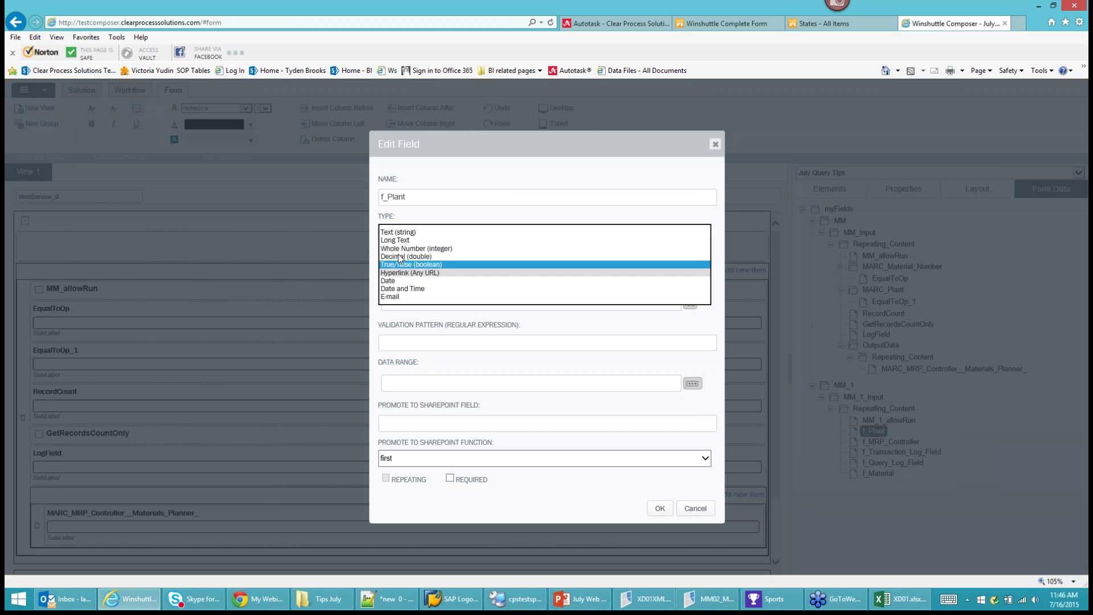
{"action": "left_click", "coordinate": [406, 234]}
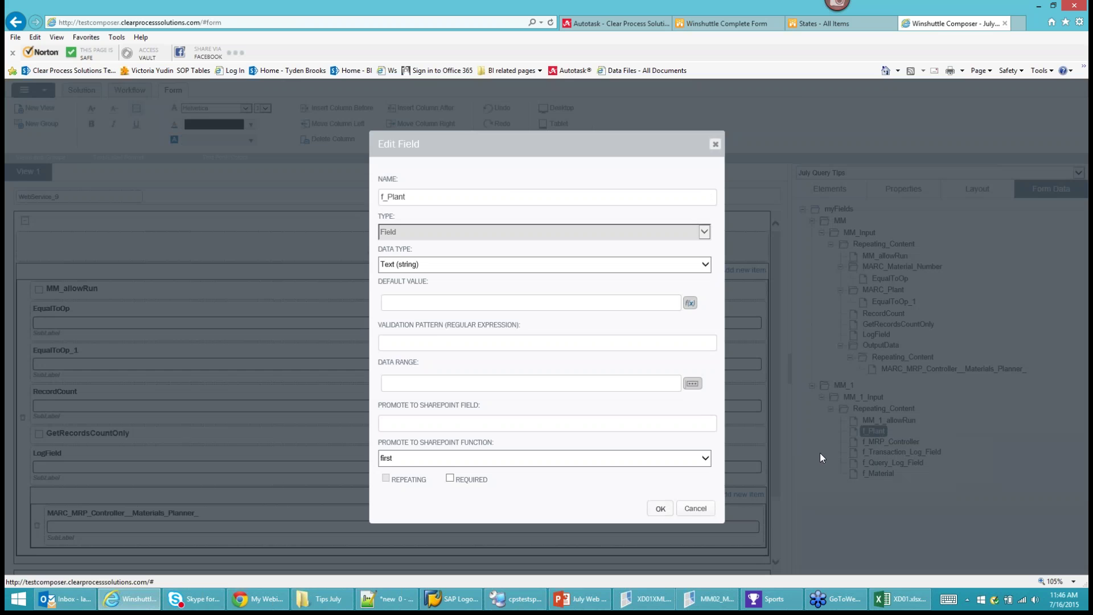
{"action": "left_click", "coordinate": [659, 508]}
{"action": "right_click", "coordinate": [875, 434]}
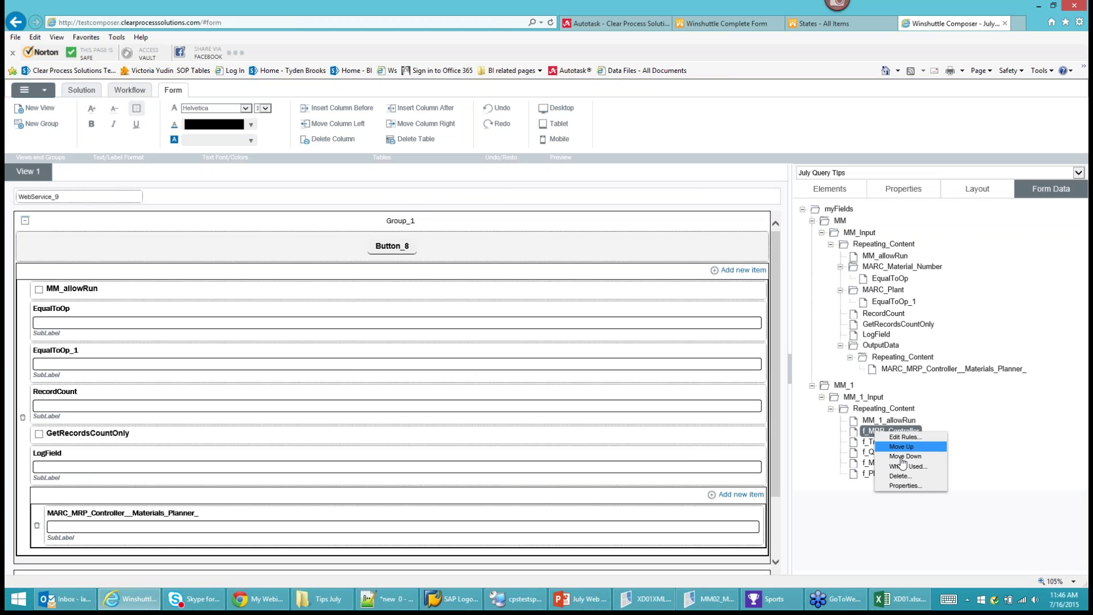
{"action": "left_click", "coordinate": [904, 486]}
{"action": "left_click", "coordinate": [437, 263]}
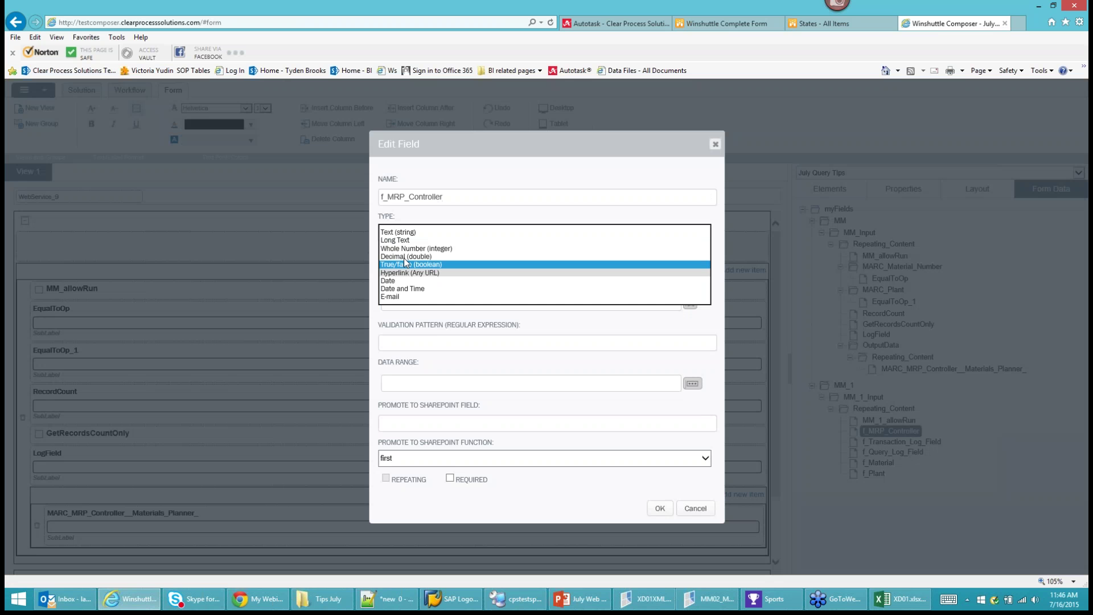
{"action": "left_click", "coordinate": [660, 508]}
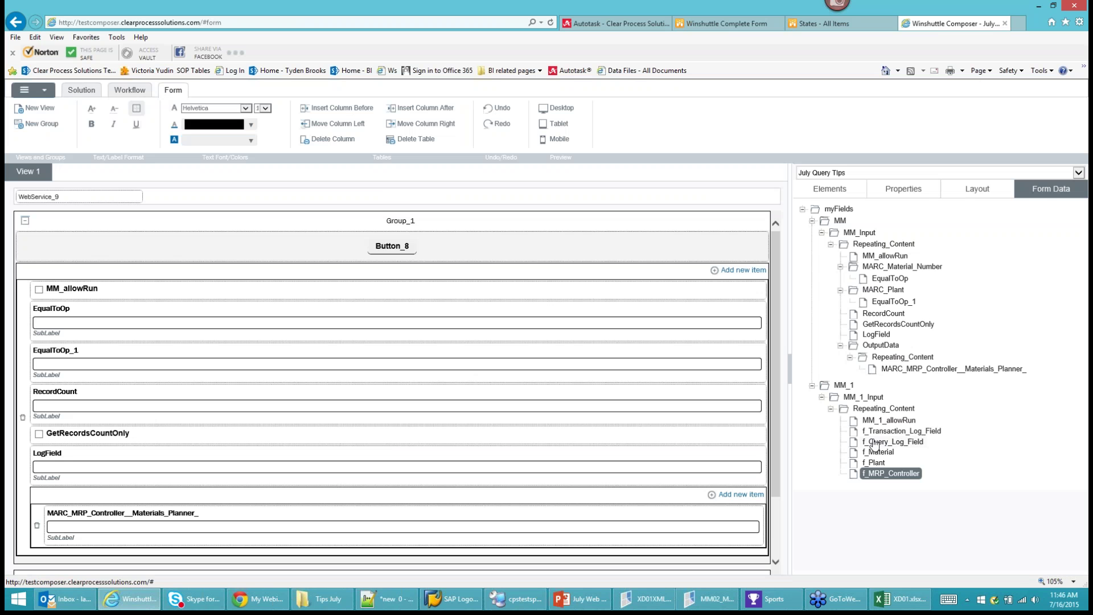
Change f_Transaction_Log_Field and f_Query_Log_Field to Text (string) fields.
{"action": "right_click", "coordinate": [888, 434]}
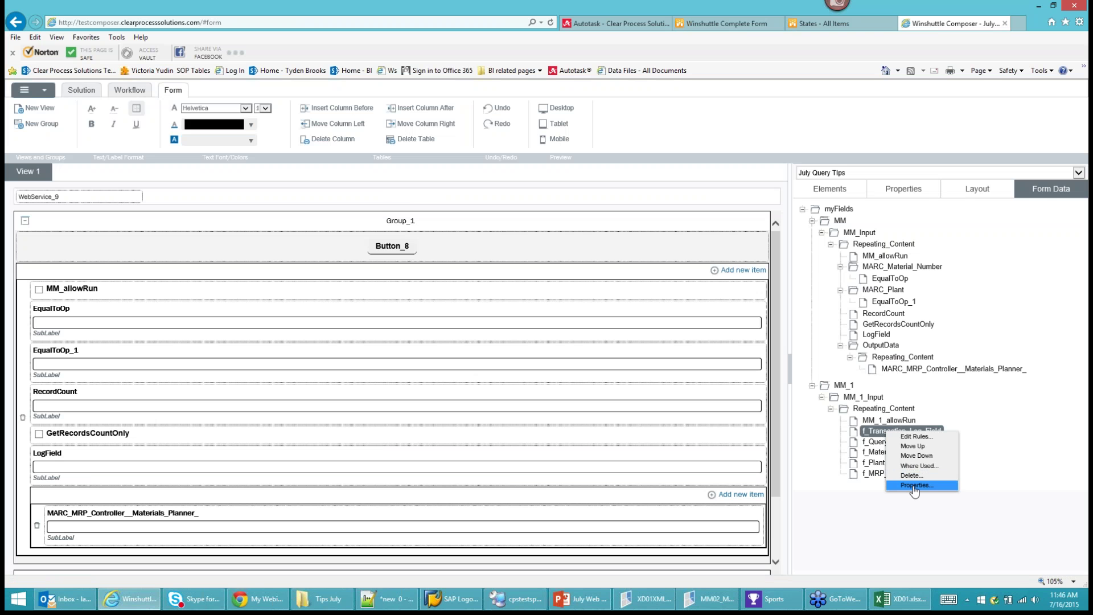
{"action": "left_click", "coordinate": [905, 484]}
{"action": "left_click", "coordinate": [436, 269]}
{"action": "left_click", "coordinate": [432, 233]}
{"action": "left_click", "coordinate": [660, 508]}
{"action": "right_click", "coordinate": [883, 432]}
{"action": "left_click", "coordinate": [903, 485]}
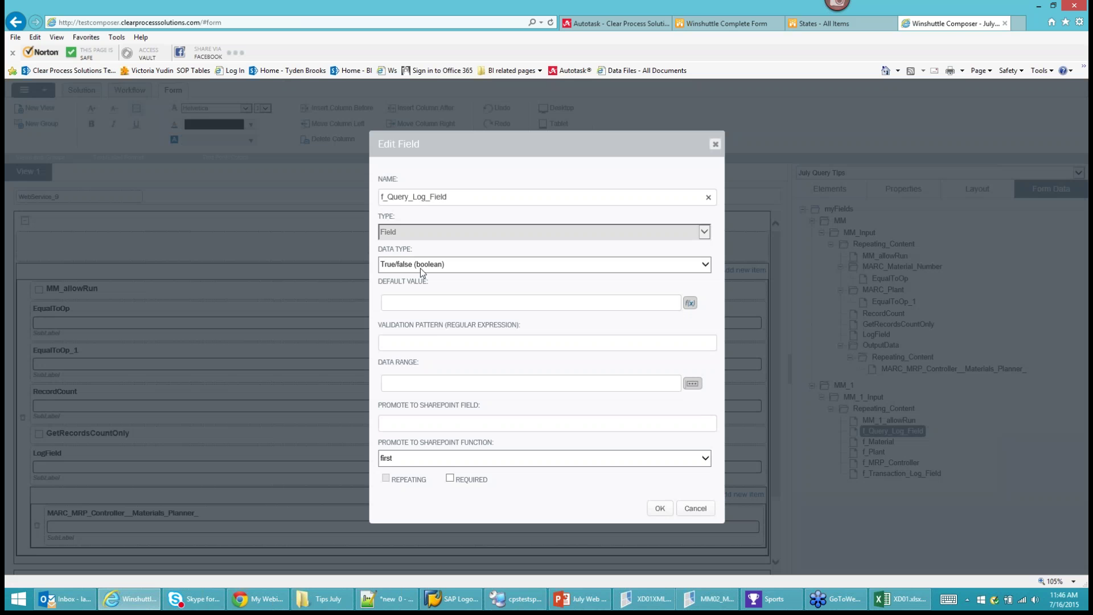
{"action": "left_click", "coordinate": [420, 267]}
{"action": "left_click", "coordinate": [418, 289]}
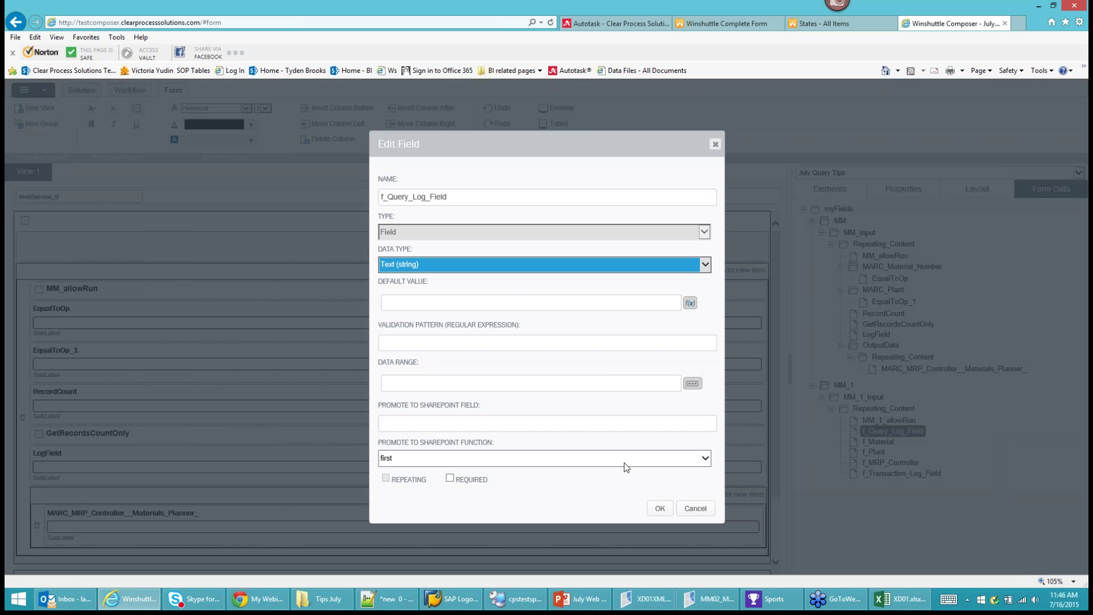
{"action": "left_click", "coordinate": [660, 508]}
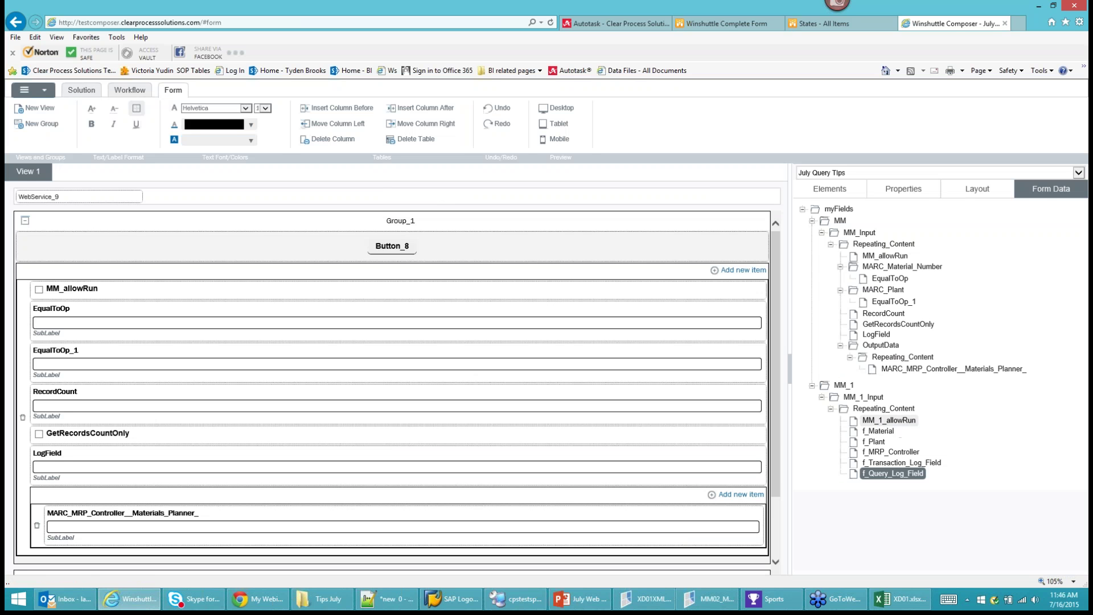
{"action": "left_click", "coordinate": [23, 89]}
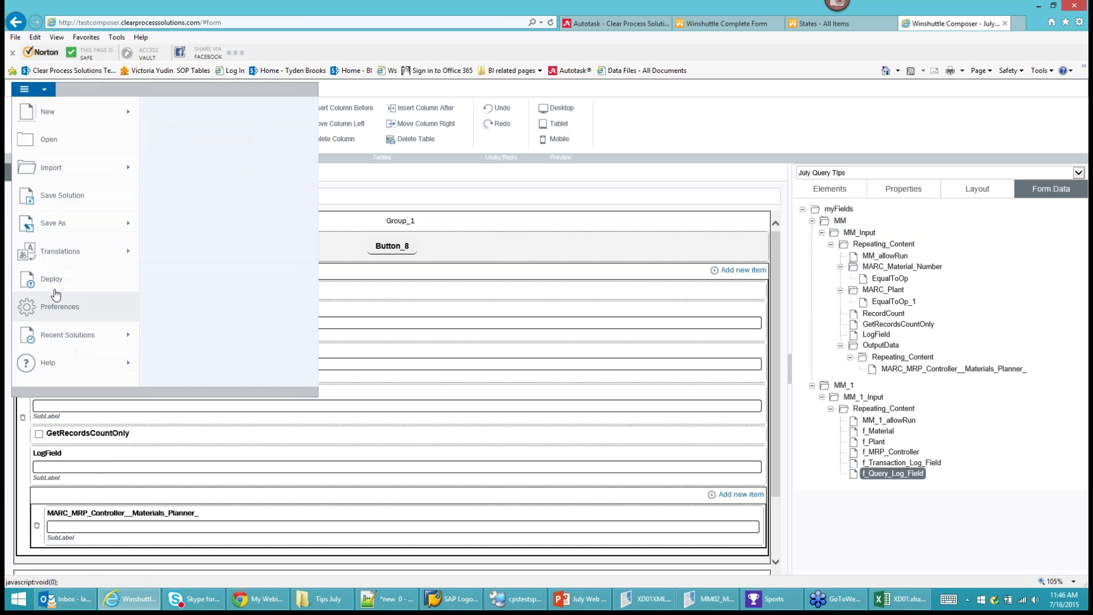
Redeploy the solution with the Default profile and reload the SharePoint fill-out form.
{"action": "left_click", "coordinate": [50, 279]}
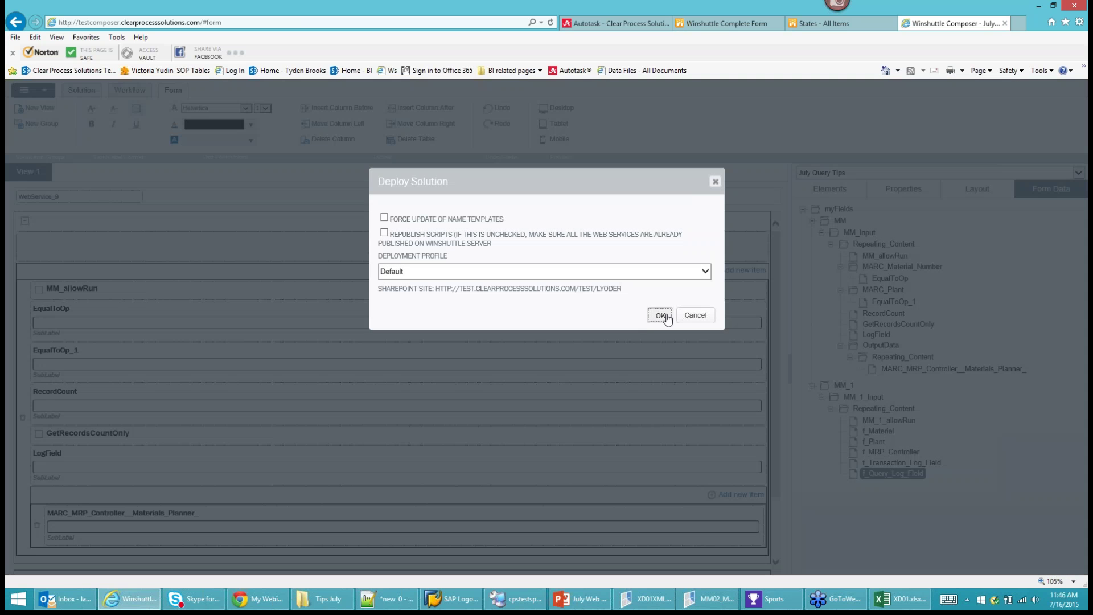
{"action": "left_click", "coordinate": [660, 315]}
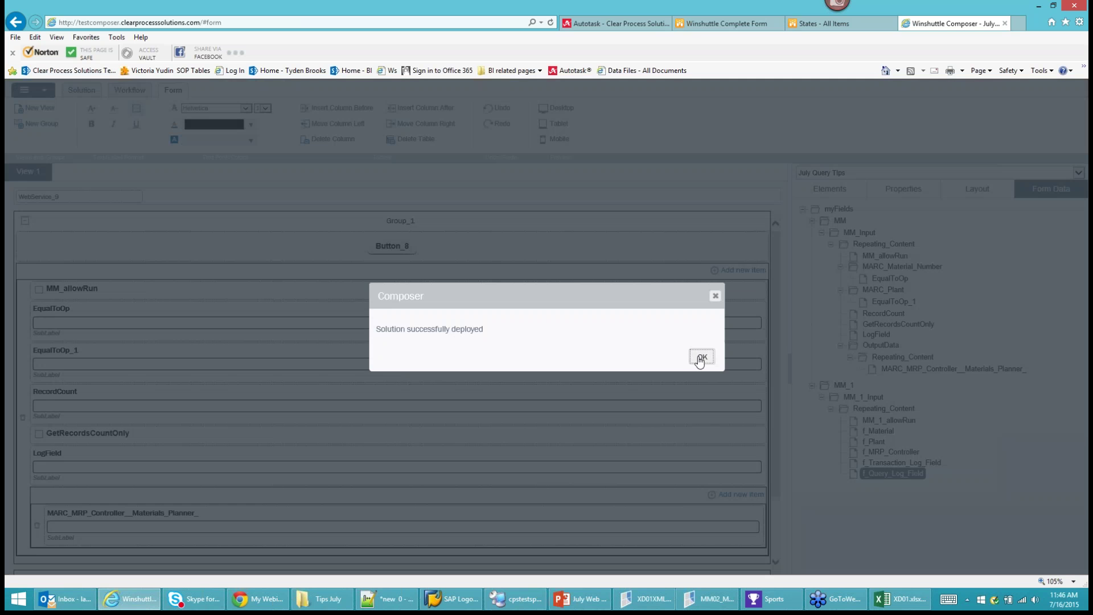
{"action": "left_click", "coordinate": [701, 356]}
{"action": "left_click", "coordinate": [729, 23]}
{"action": "left_click", "coordinate": [550, 22]}
{"action": "left_click", "coordinate": [530, 299]}
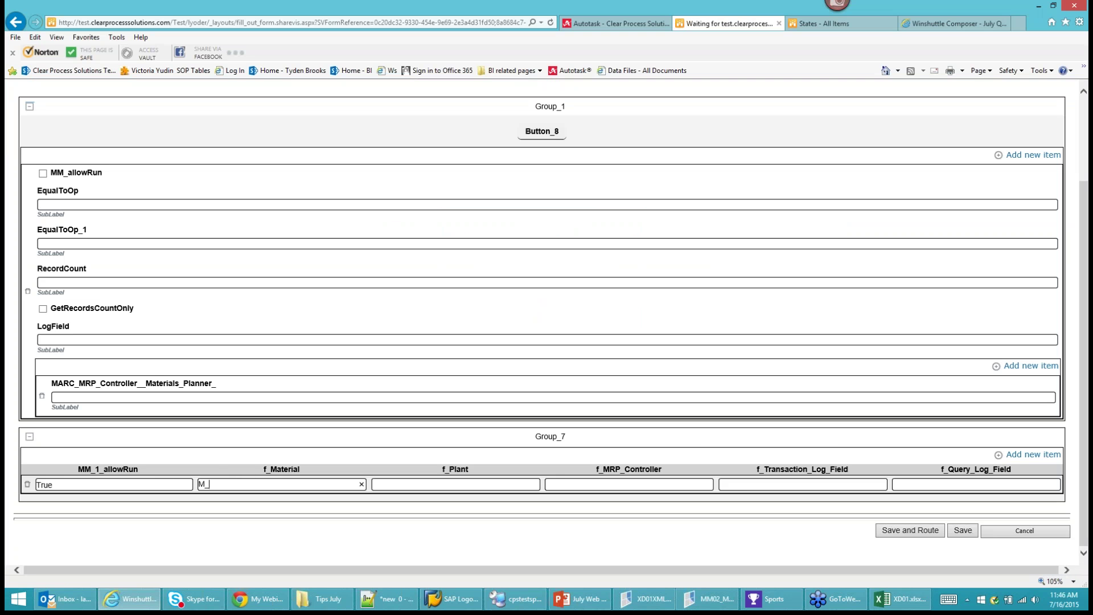
Enter material M-09 in three Group_7 rows for plants 1000, 3200 and 1200.
{"action": "double_click", "coordinate": [210, 484]}
{"action": "type", "text": "M"}
{"action": "left_click", "coordinate": [1043, 456]}
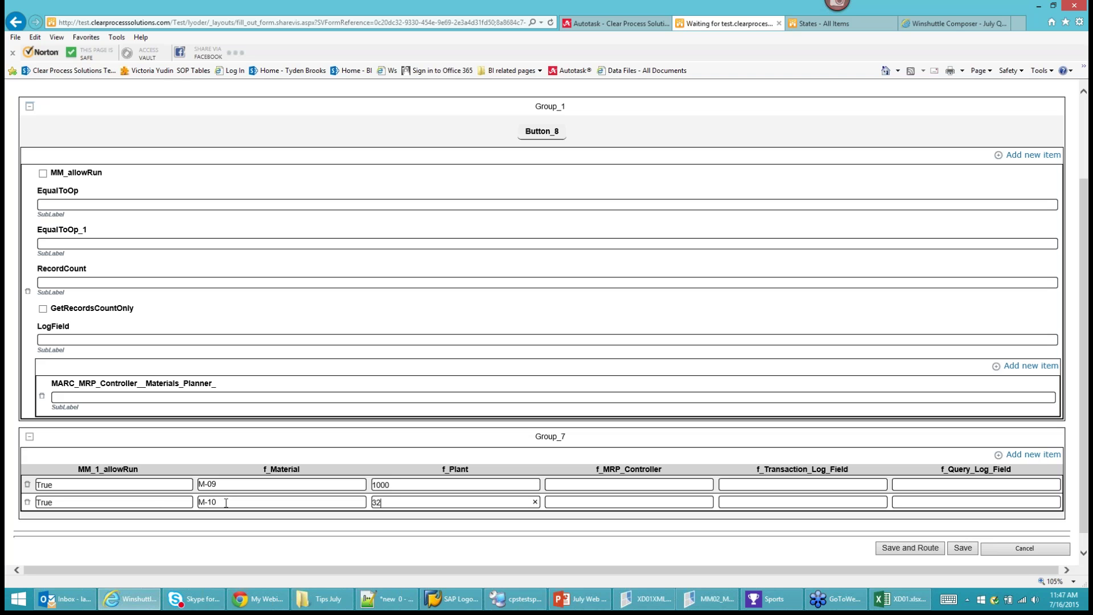
{"action": "left_click", "coordinate": [1033, 455]}
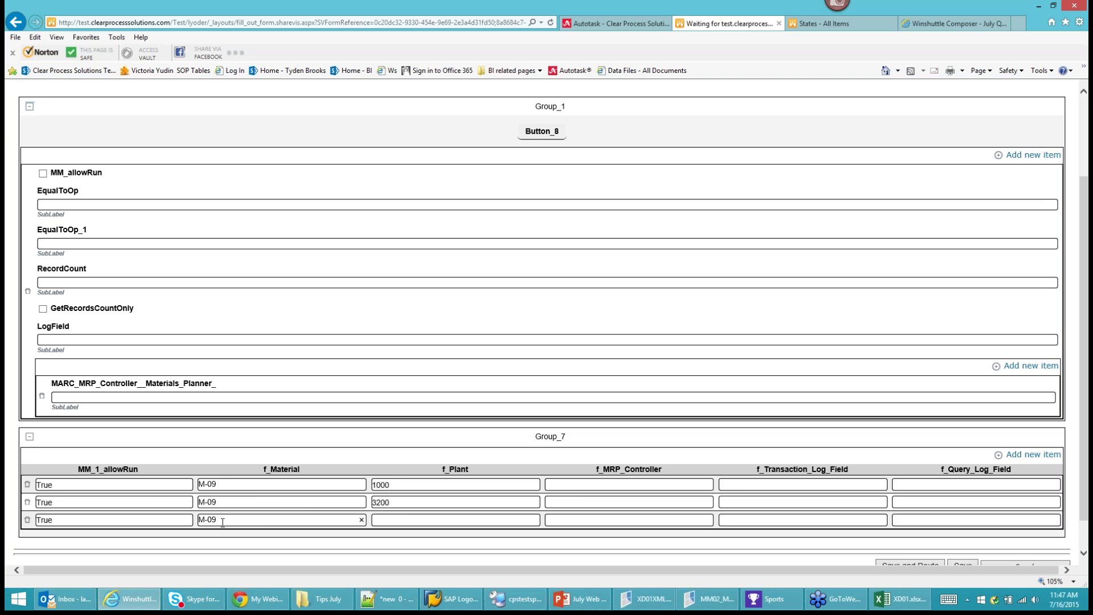
{"action": "type", "text": "200"}
{"action": "scroll", "coordinate": [256, 529], "scroll_direction": "down", "scroll_amount": 1}
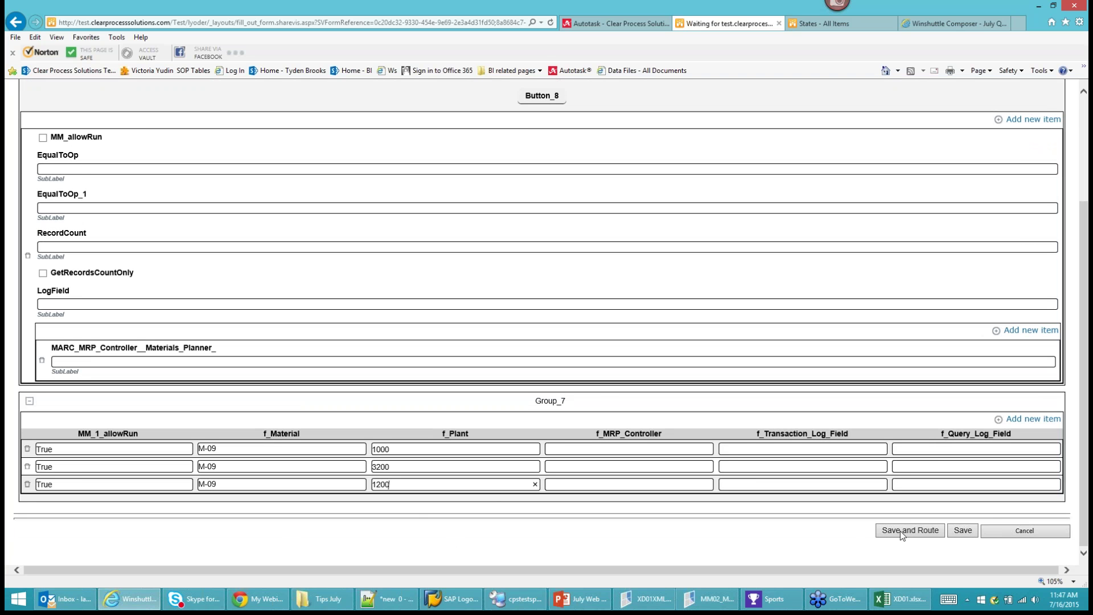
Run the Button_8 query and check the returned MRP controllers 004, 101 and 001.
{"action": "left_click", "coordinate": [544, 97]}
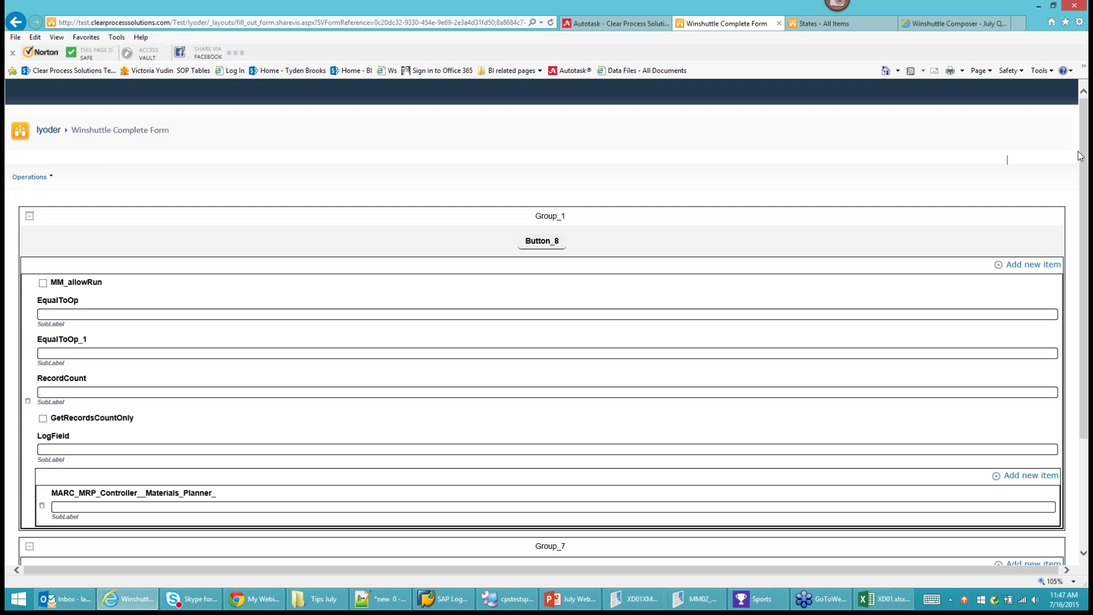
{"action": "scroll", "coordinate": [830, 277], "scroll_direction": "down", "scroll_amount": 3}
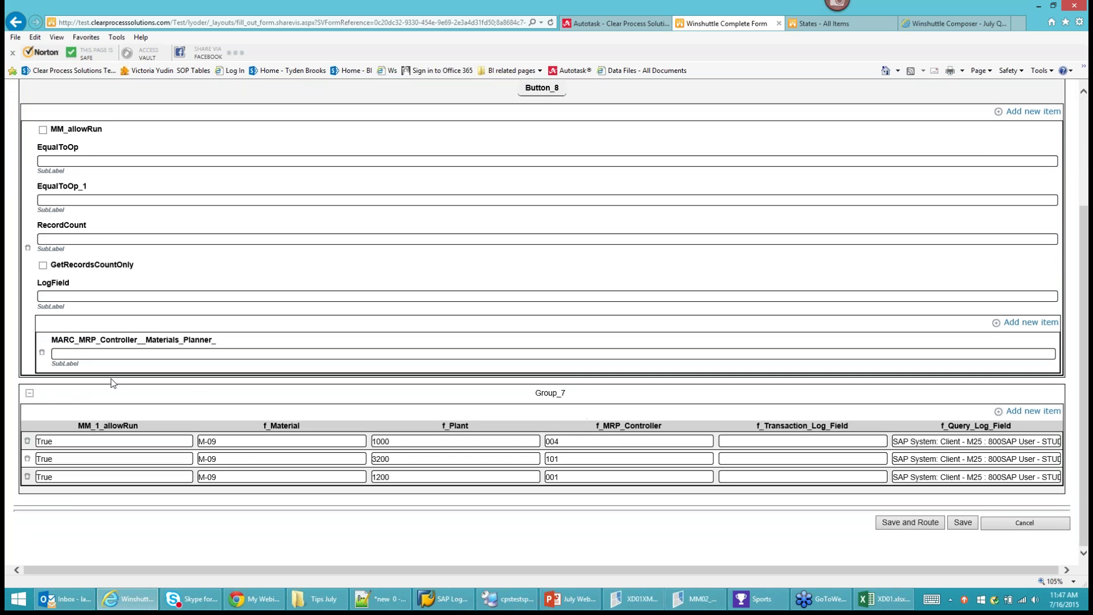
{"action": "left_click", "coordinate": [589, 442]}
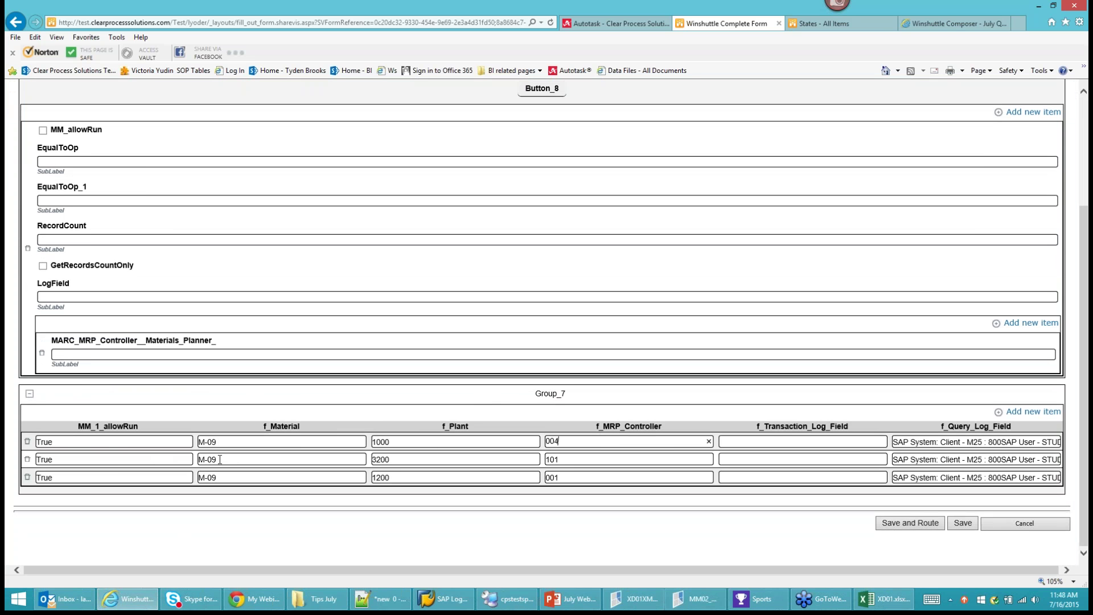
{"action": "left_click", "coordinate": [463, 459]}
Import the MM02_MRP.TxR script into Query Scripts, generating a repeating section.
{"action": "left_click", "coordinate": [934, 26]}
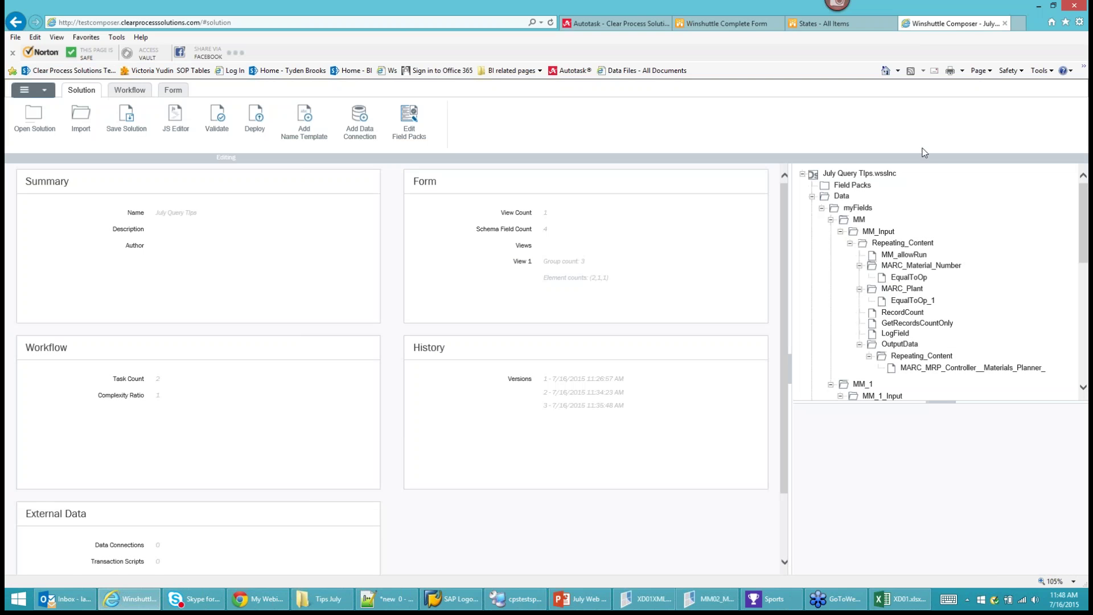
{"action": "scroll", "coordinate": [861, 307], "scroll_direction": "down", "scroll_amount": 10}
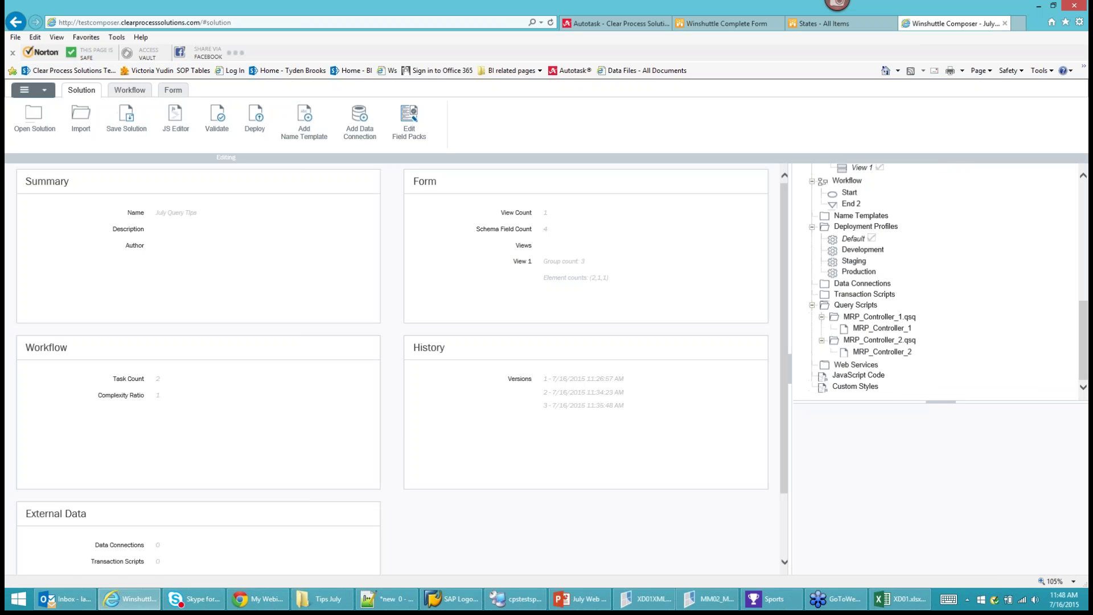
{"action": "right_click", "coordinate": [861, 307]}
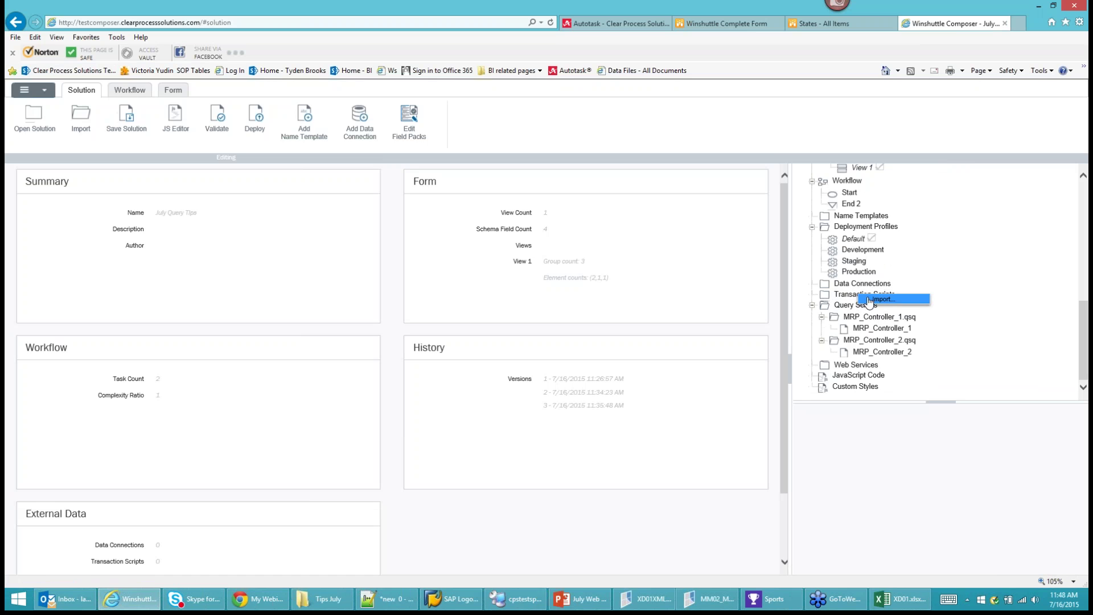
{"action": "left_click", "coordinate": [869, 300]}
{"action": "left_click", "coordinate": [481, 194]}
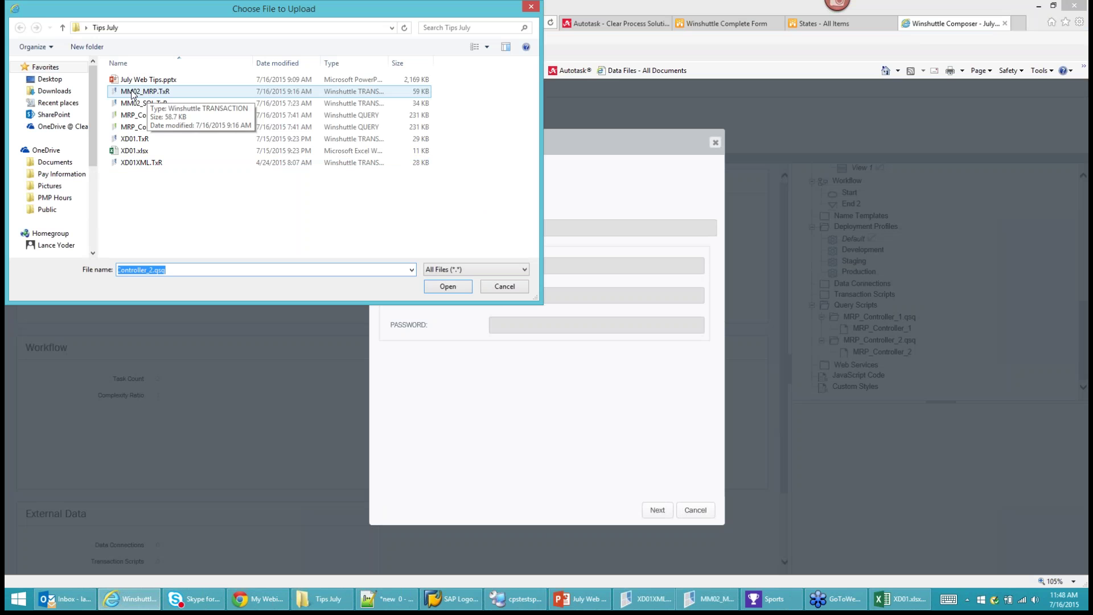
{"action": "left_click", "coordinate": [152, 93]}
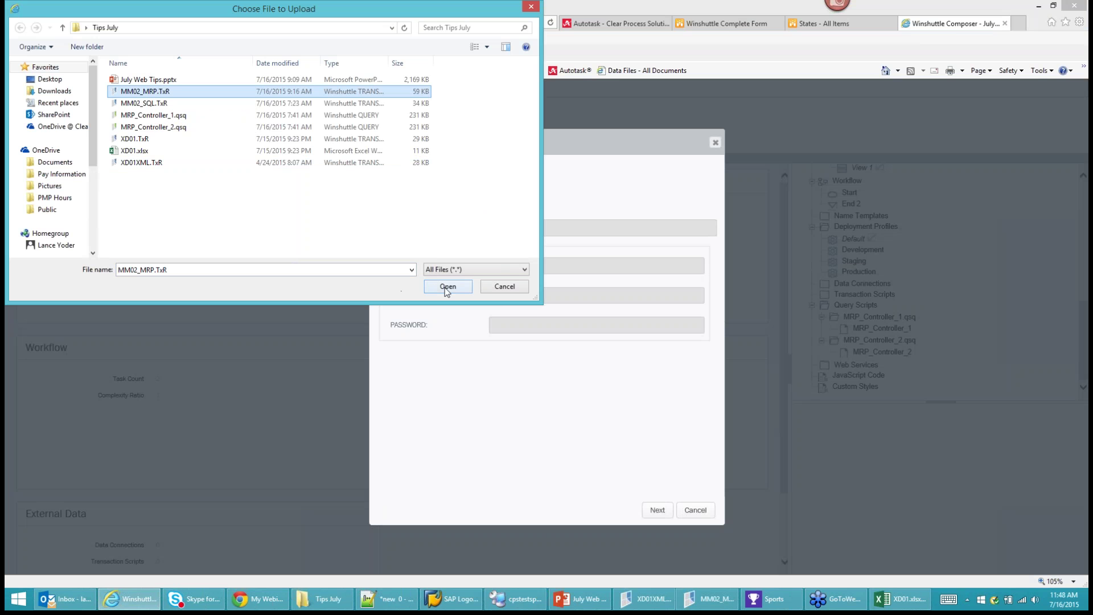
{"action": "left_click", "coordinate": [445, 289]}
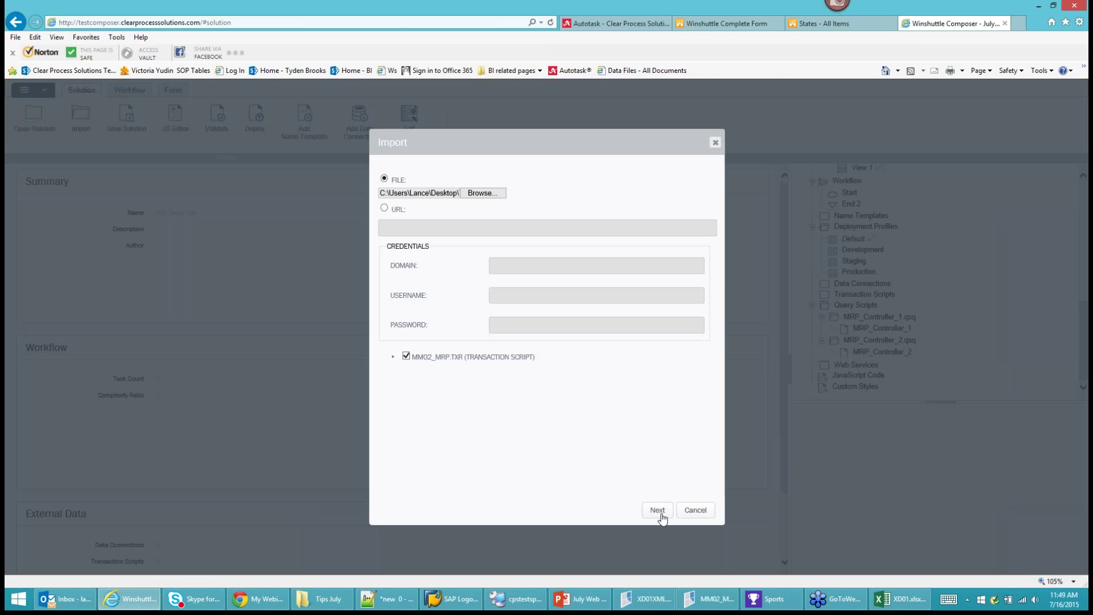
{"action": "left_click", "coordinate": [658, 511]}
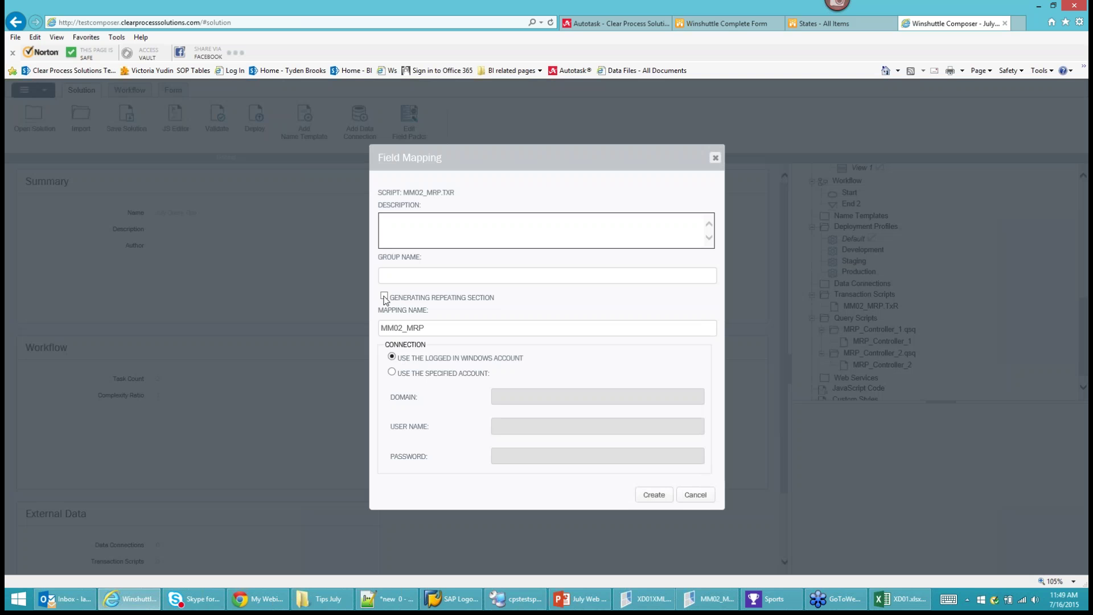
{"action": "left_click", "coordinate": [385, 297]}
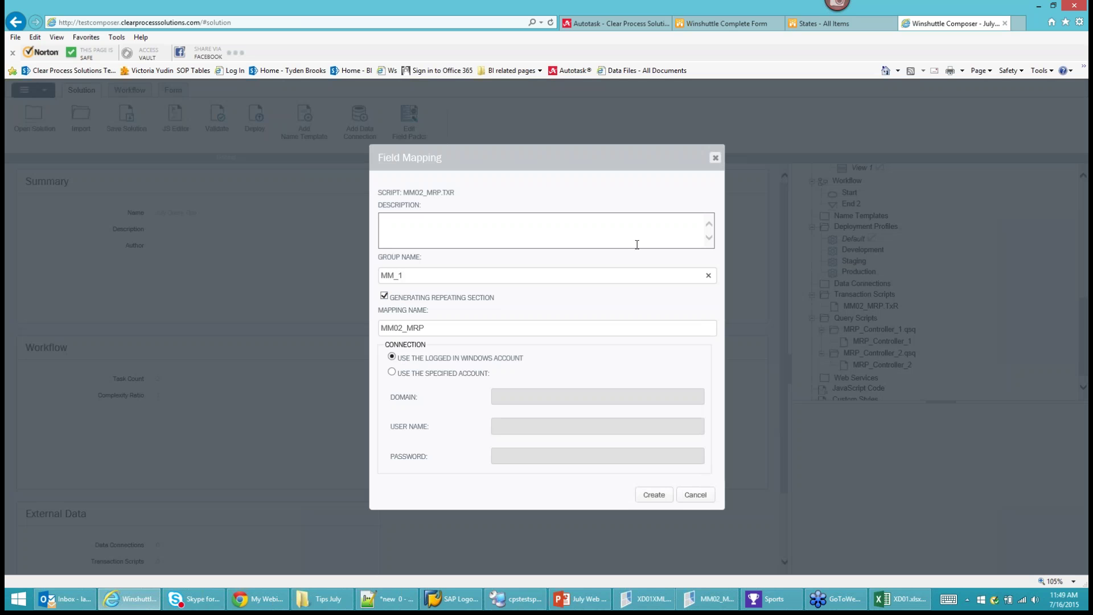
{"action": "left_click", "coordinate": [655, 496]}
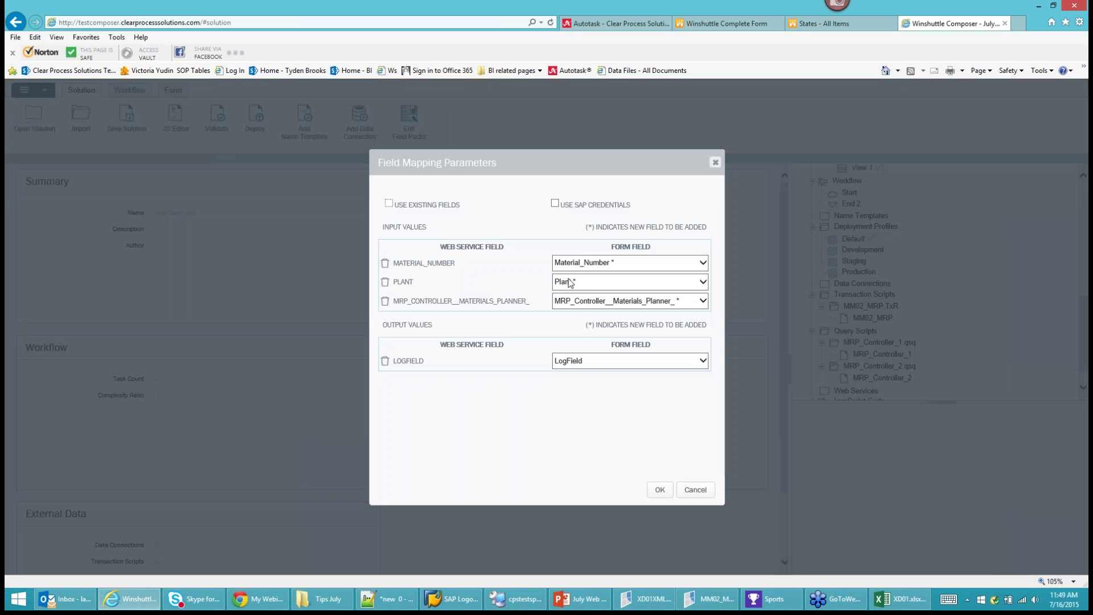
Map MATERIAL_NUMBER, PLANT, MRP_CONTROLLER and LOGFIELD to f_Material, f_Plant, f_MRP_Controller and f_Transaction_Log_Field.
{"action": "left_click", "coordinate": [584, 264]}
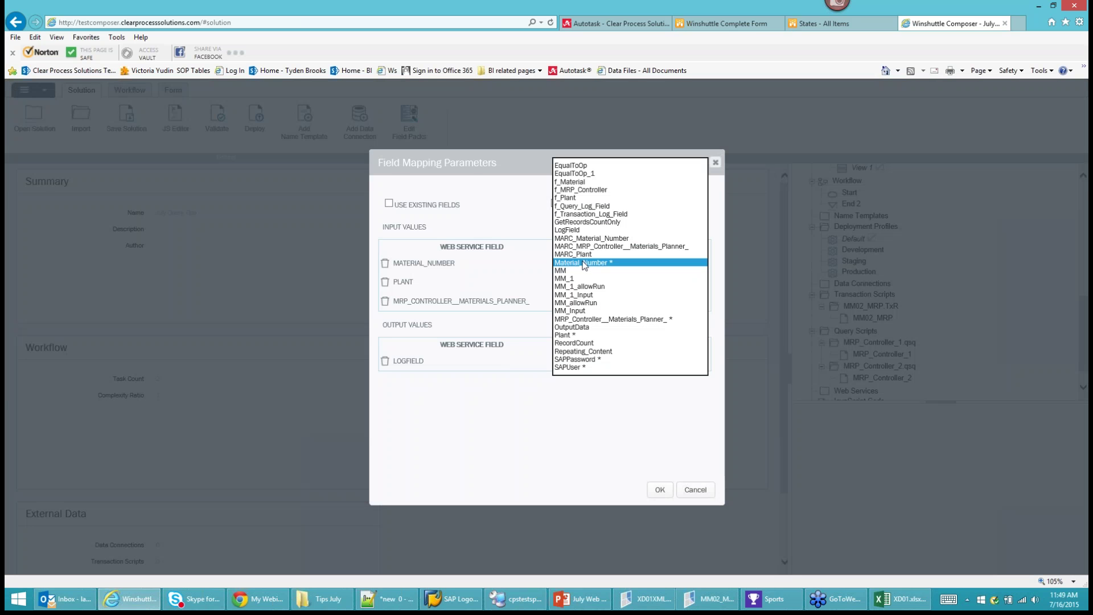
{"action": "left_click", "coordinate": [575, 182]}
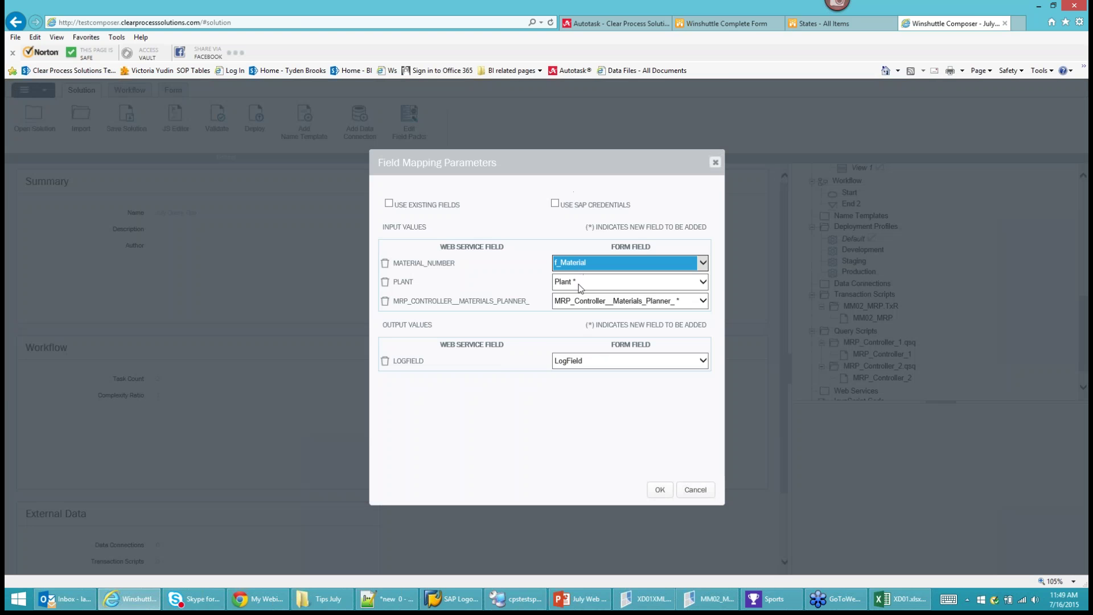
{"action": "left_click", "coordinate": [581, 284]}
{"action": "left_click", "coordinate": [567, 145]}
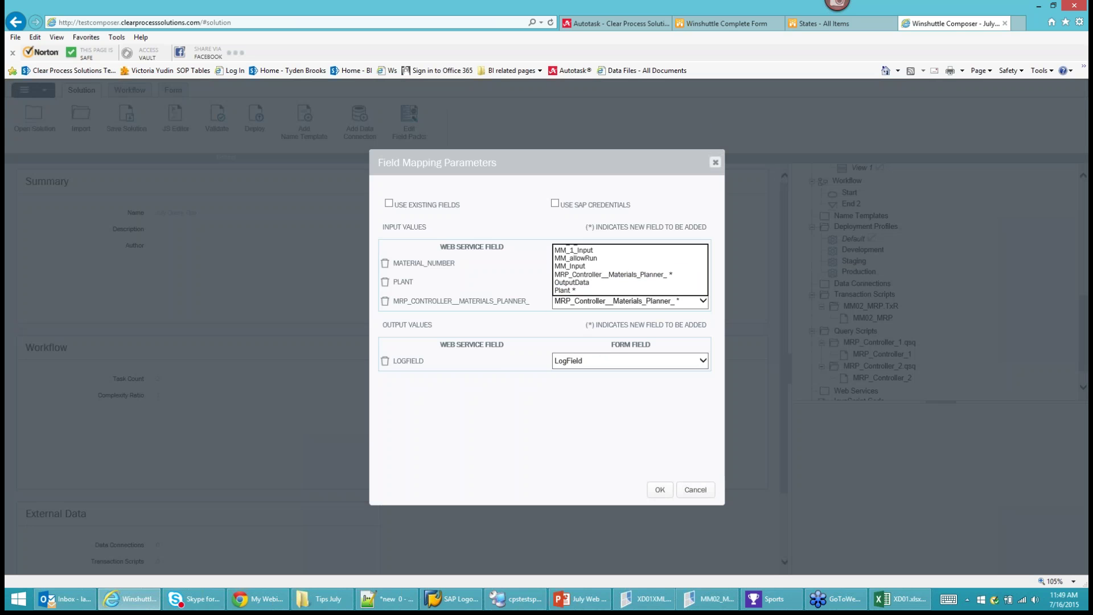
{"action": "left_click", "coordinate": [586, 302]}
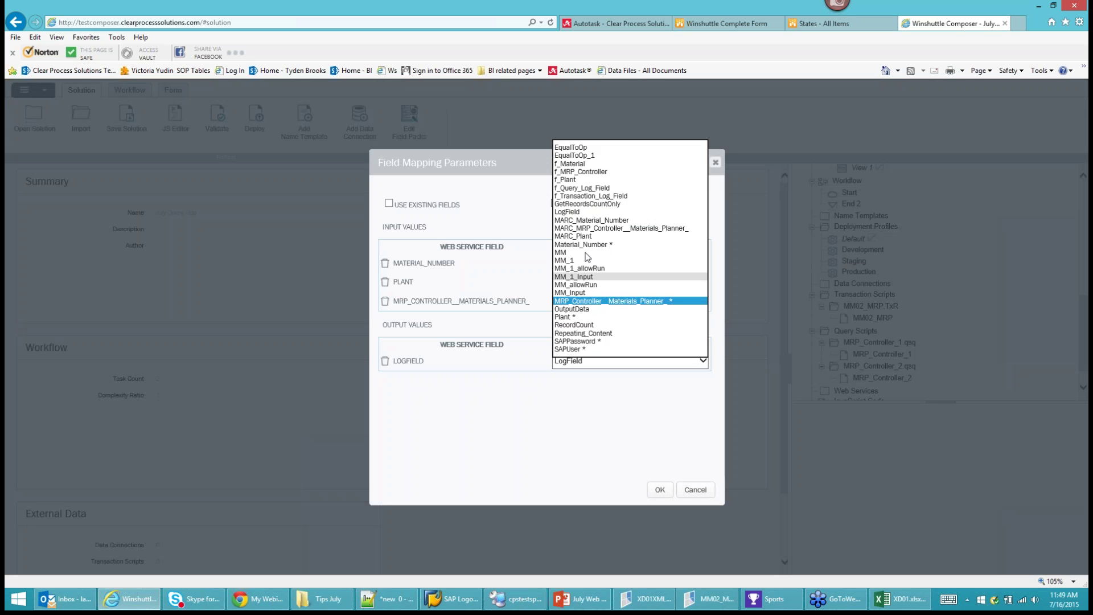
{"action": "left_click", "coordinate": [581, 172]}
{"action": "left_click", "coordinate": [577, 365]}
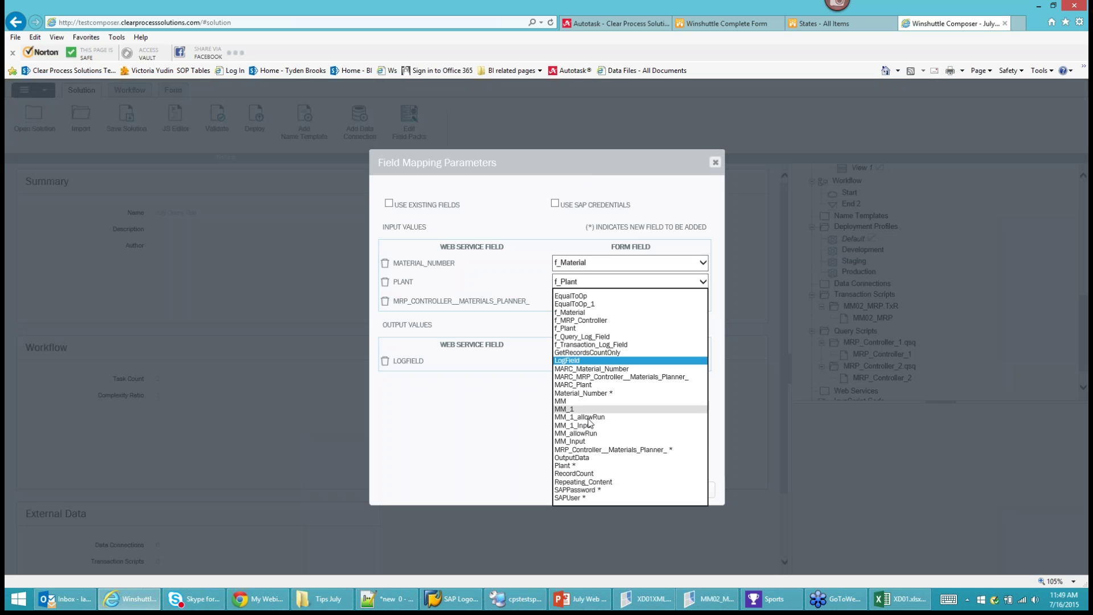
{"action": "left_click", "coordinate": [594, 345]}
{"action": "left_click", "coordinate": [390, 205]}
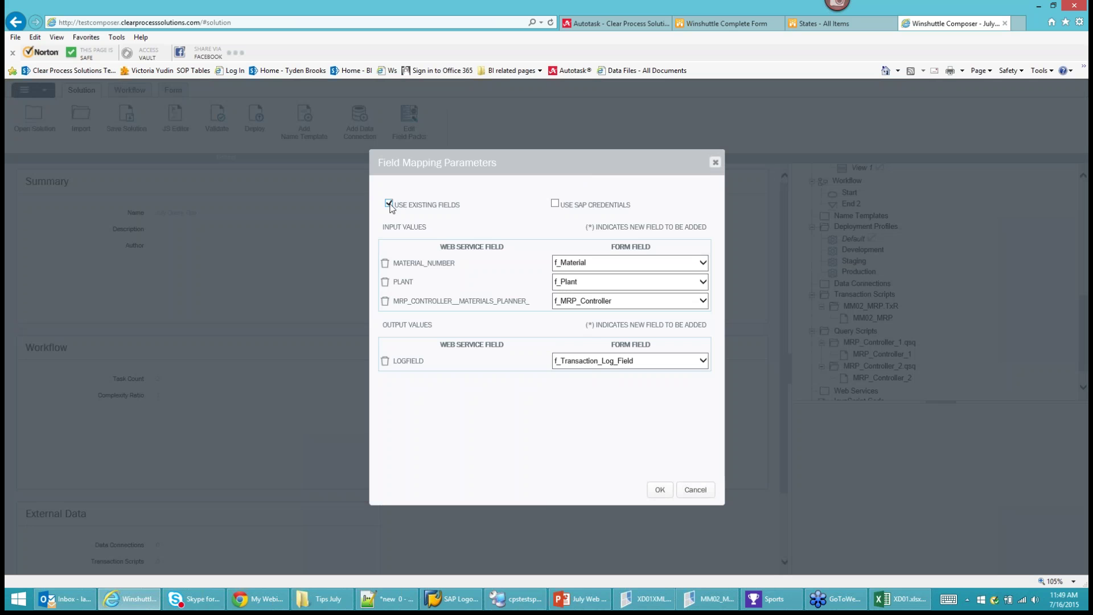
{"action": "left_click", "coordinate": [660, 491]}
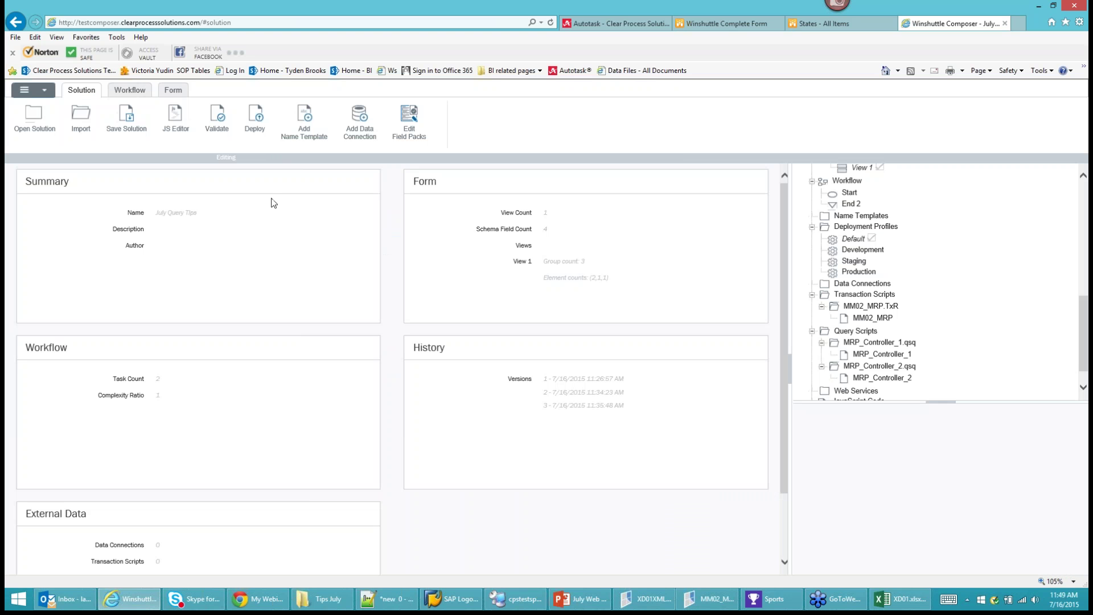
Move Group_7 to the top of the form, above Group_1.
{"action": "left_click", "coordinate": [173, 90]}
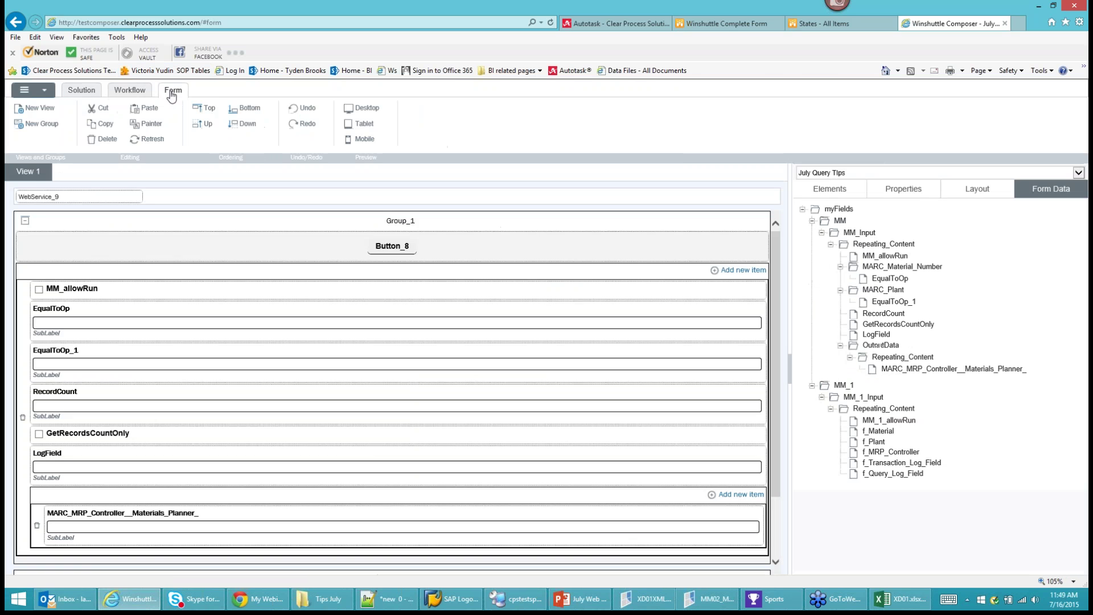
{"action": "scroll", "coordinate": [351, 275], "scroll_direction": "down", "scroll_amount": 2}
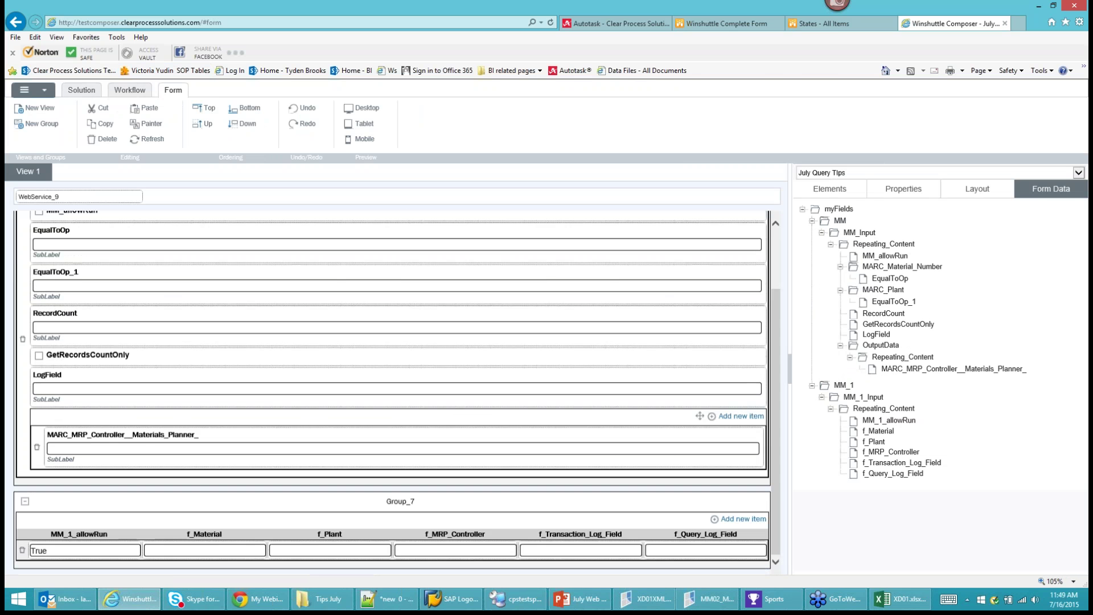
{"action": "left_click", "coordinate": [347, 512]}
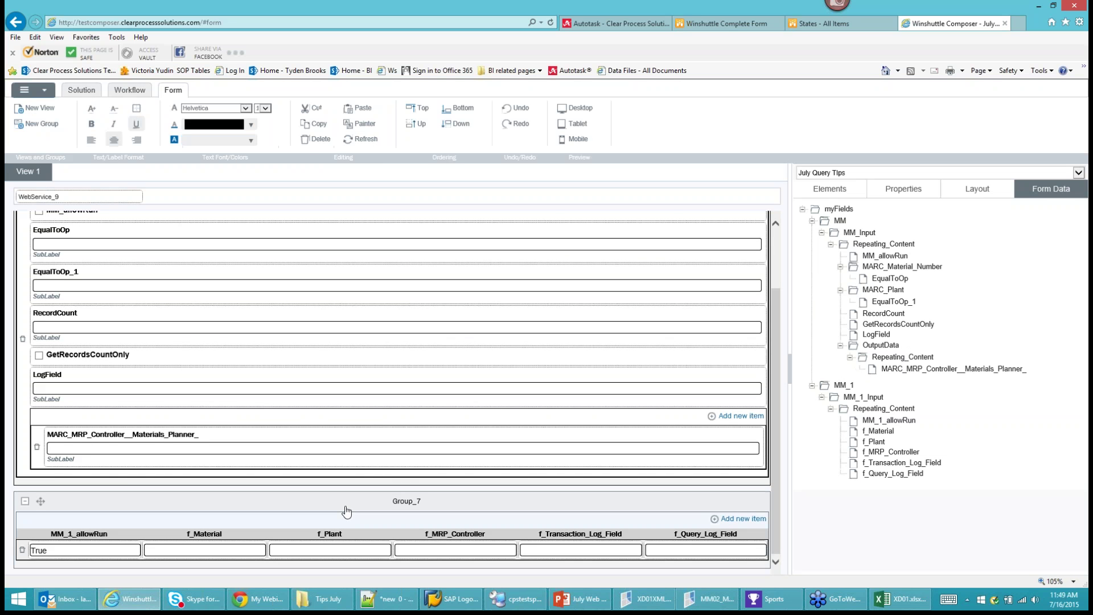
{"action": "left_click", "coordinate": [427, 116]}
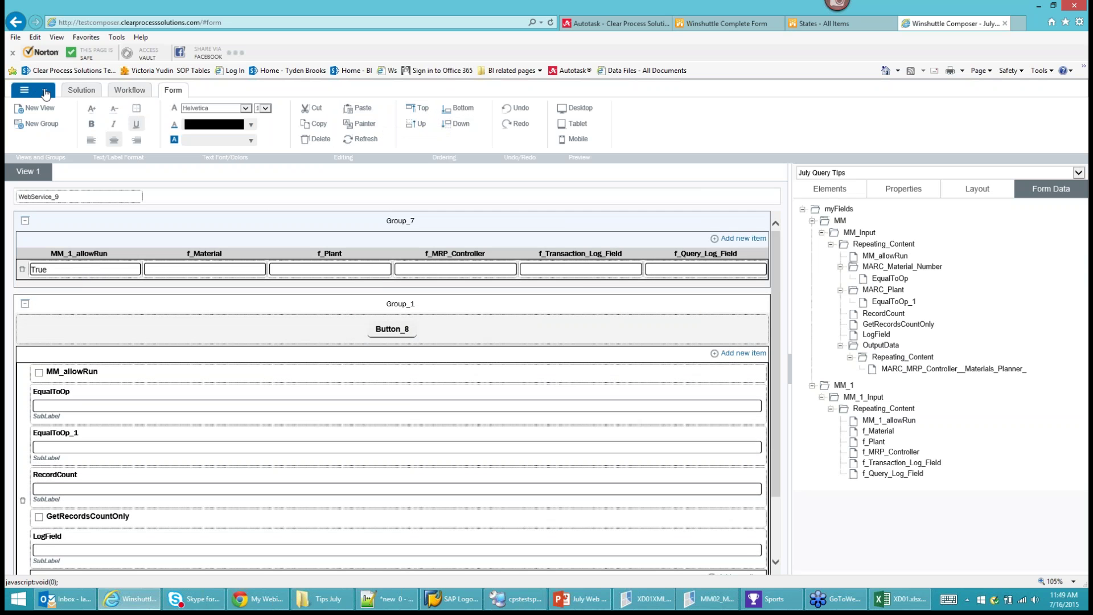
Set Is Overwrite Allowed to True for the MM02_MRP.TxR script and review the Development profile variants.
{"action": "left_click", "coordinate": [79, 91]}
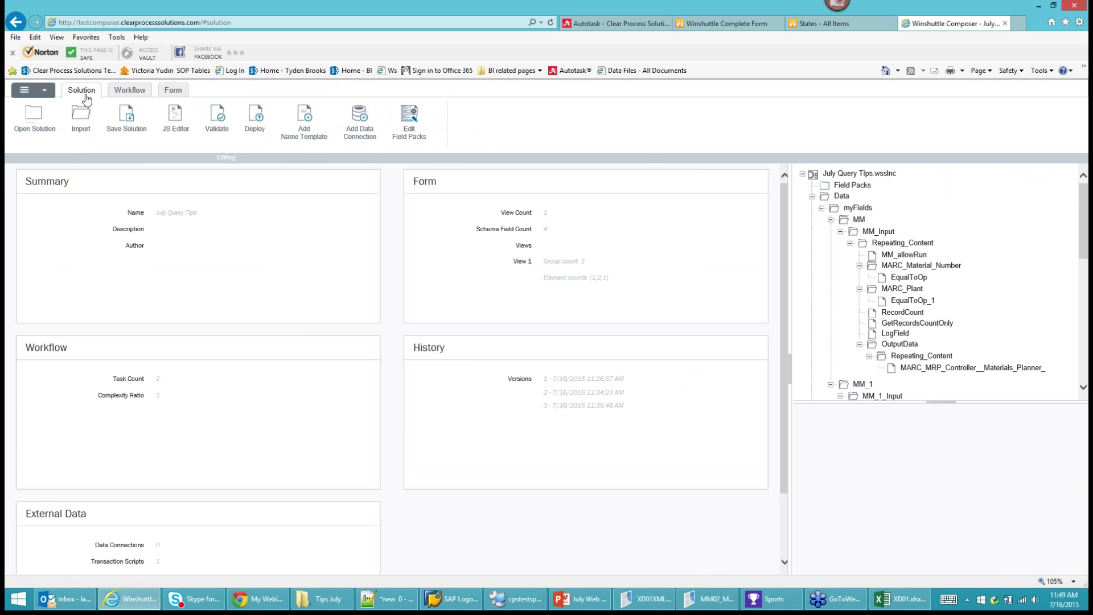
{"action": "scroll", "coordinate": [923, 359], "scroll_direction": "down", "scroll_amount": 10}
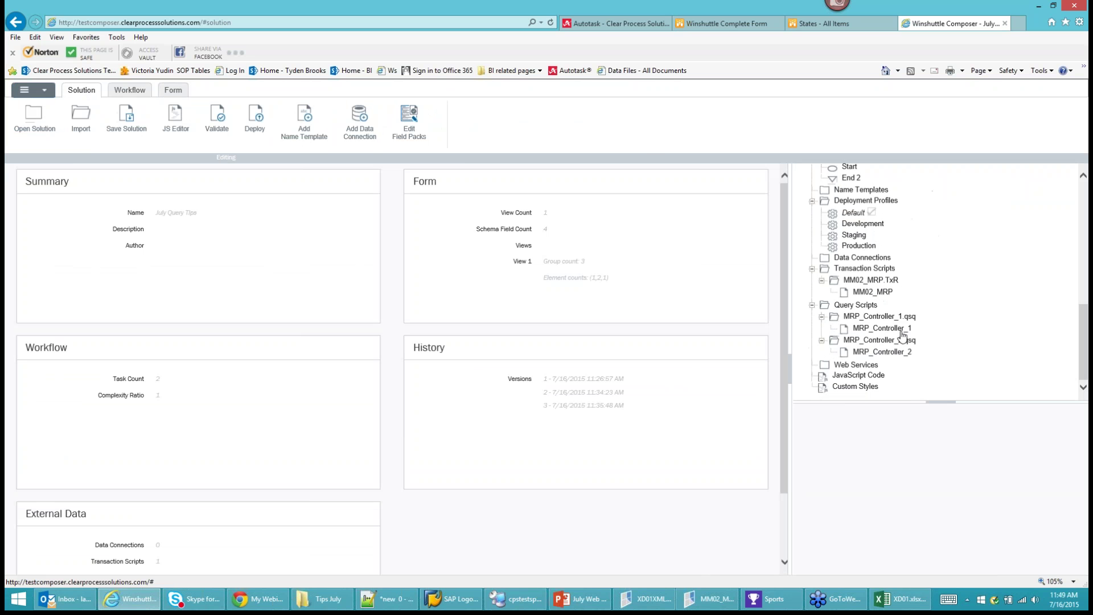
{"action": "double_click", "coordinate": [871, 280]}
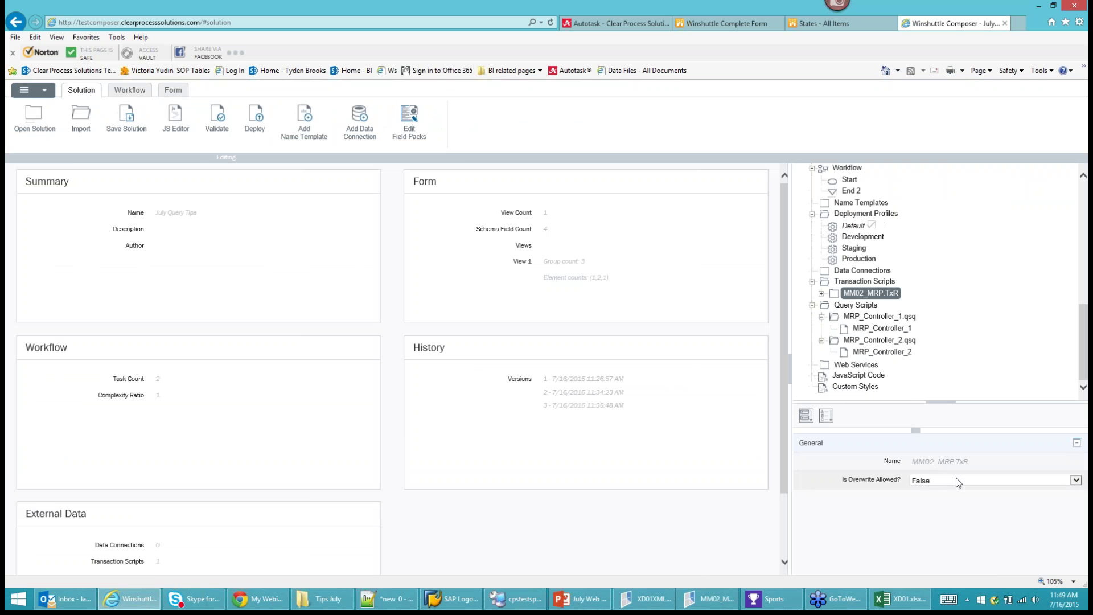
{"action": "left_click", "coordinate": [957, 477]}
{"action": "left_click", "coordinate": [929, 472]}
{"action": "right_click", "coordinate": [861, 236]}
{"action": "left_click", "coordinate": [895, 261]}
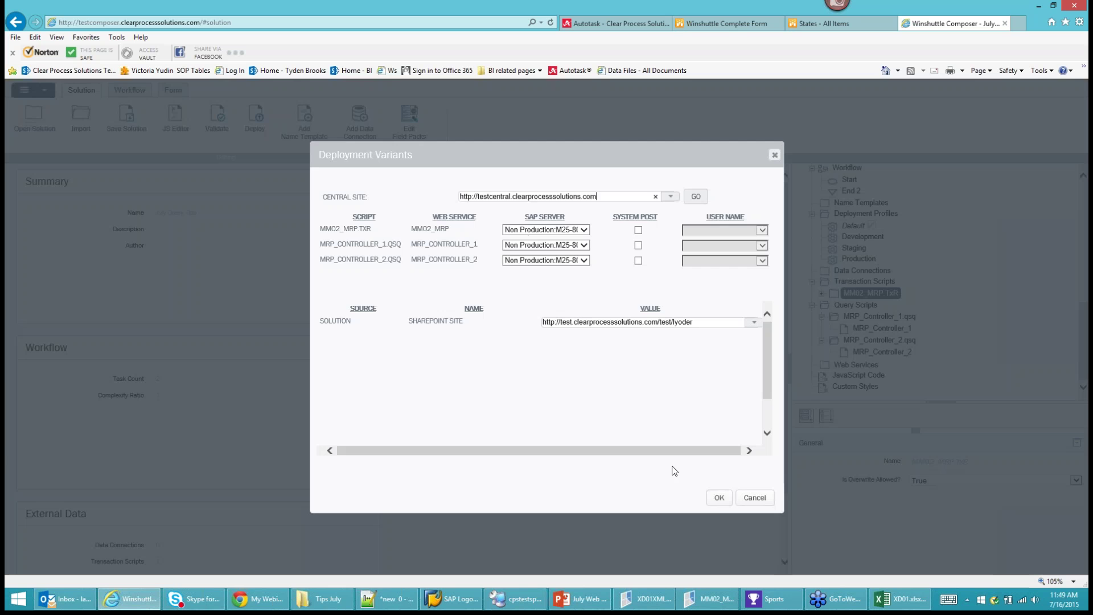
{"action": "left_click", "coordinate": [719, 497]}
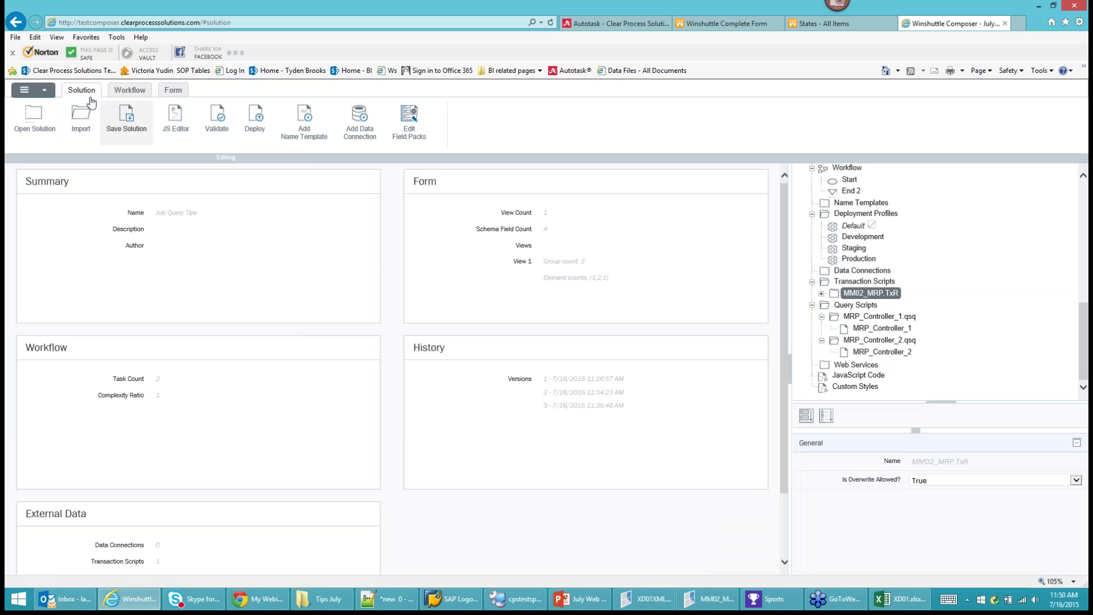
Save the solution over the server copy and republish the scripts.
{"action": "left_click", "coordinate": [48, 96]}
{"action": "left_click", "coordinate": [54, 276]}
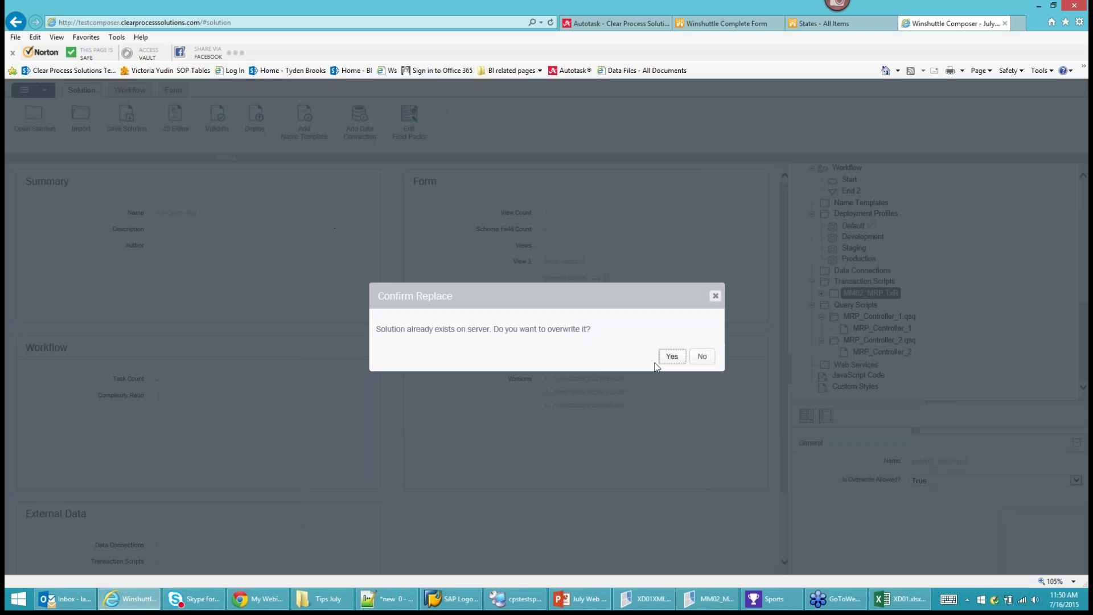
{"action": "left_click", "coordinate": [672, 358]}
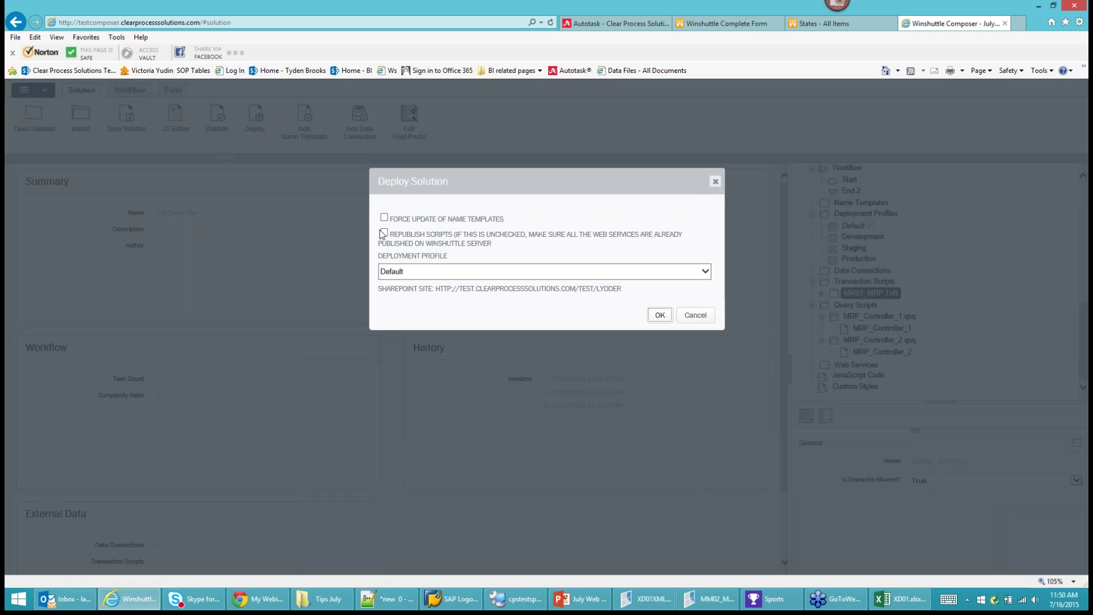
{"action": "left_click", "coordinate": [384, 234]}
{"action": "left_click", "coordinate": [695, 317]}
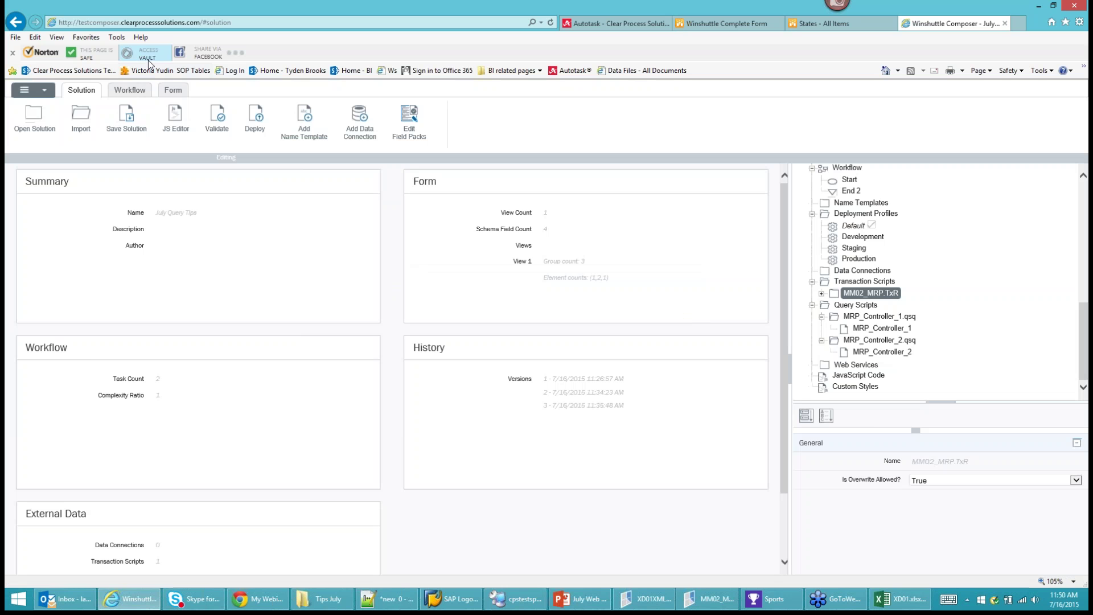
Add a WebService_23 element to the form and a new button to Group_1.
{"action": "left_click", "coordinate": [173, 91]}
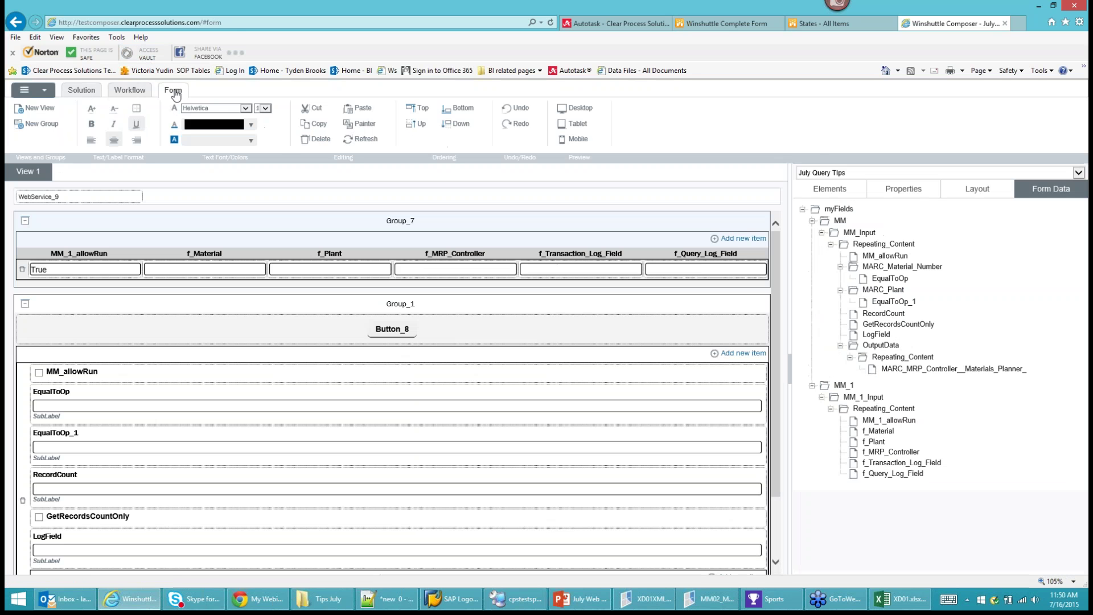
{"action": "left_click", "coordinate": [848, 190]}
{"action": "left_click", "coordinate": [866, 365]}
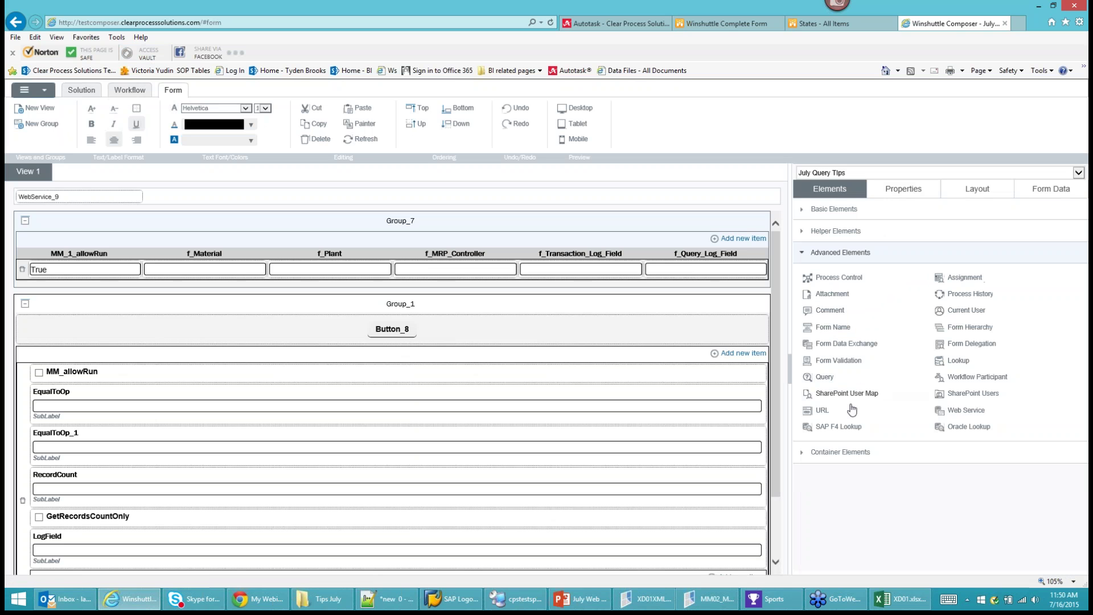
{"action": "left_click", "coordinate": [966, 410]}
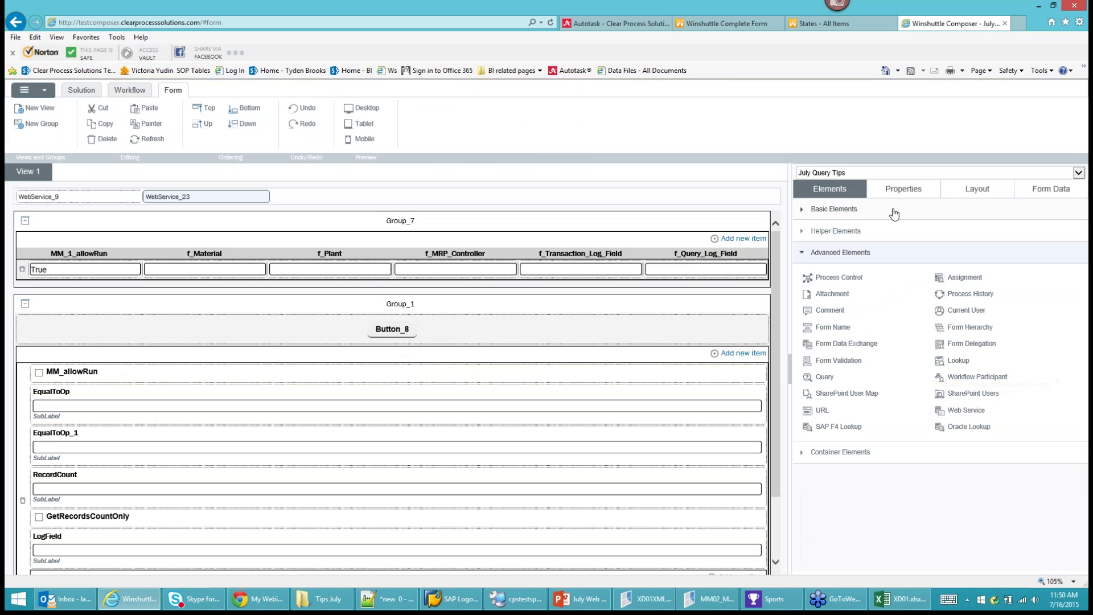
{"action": "left_click", "coordinate": [863, 212]}
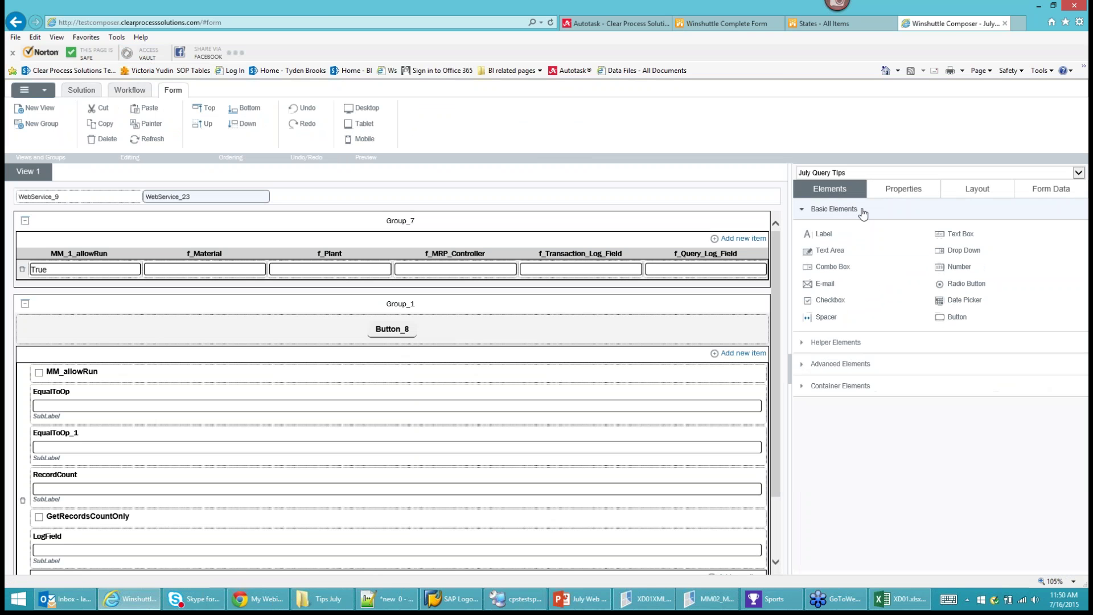
{"action": "left_click", "coordinate": [525, 310]}
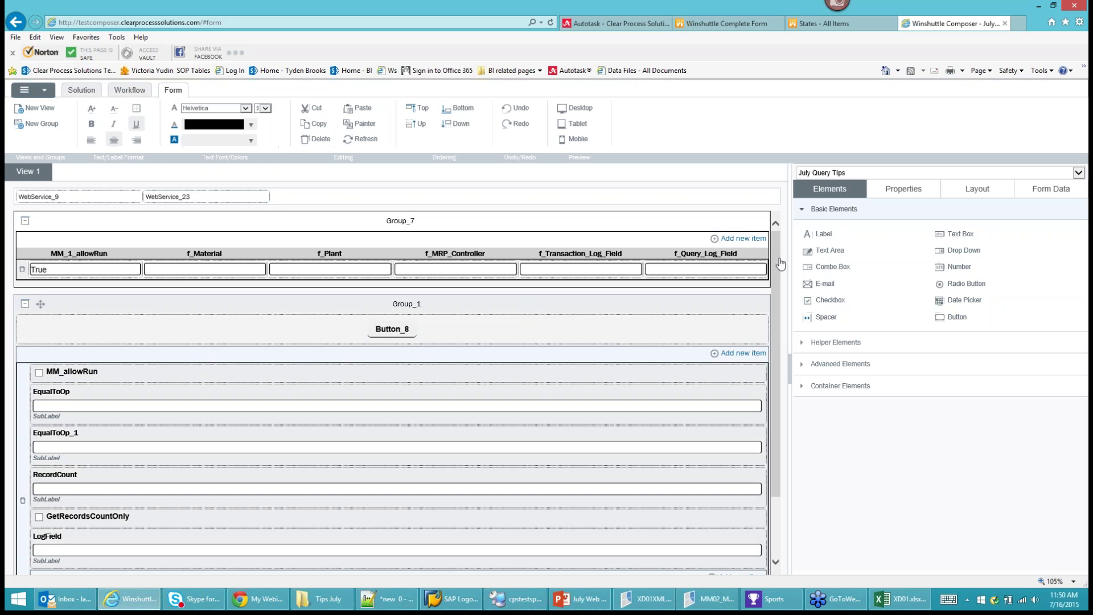
{"action": "left_click", "coordinate": [964, 324]}
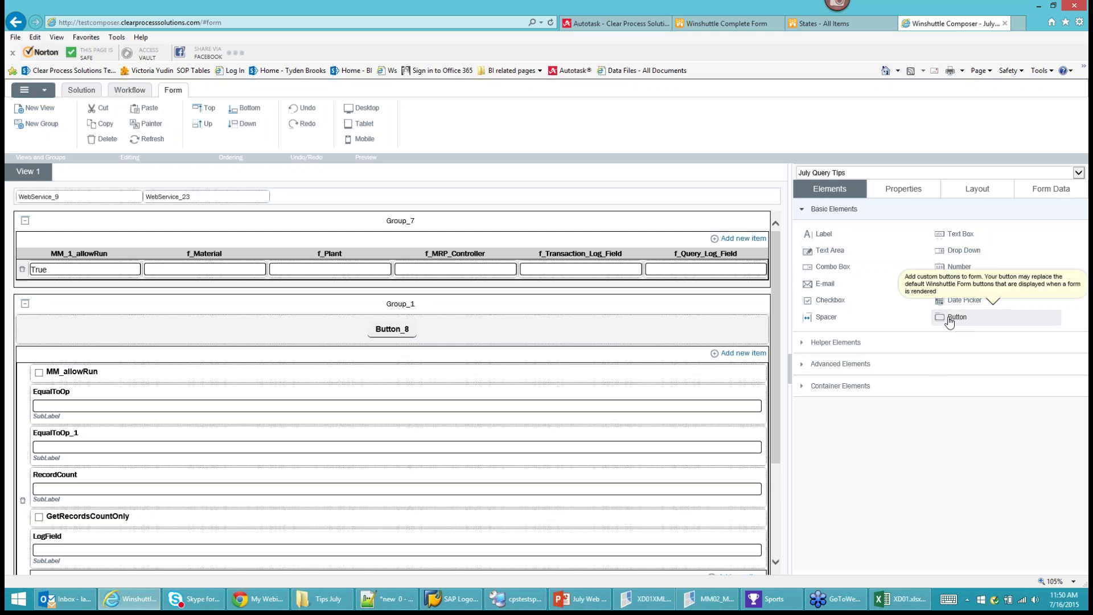
Delete surplus Button_26 and Button_25, and move Button_24 directly below Button_8 in Group_1.
{"action": "left_click", "coordinate": [671, 308]}
{"action": "left_click", "coordinate": [944, 319]}
{"action": "scroll", "coordinate": [586, 501], "scroll_direction": "down", "scroll_amount": 5}
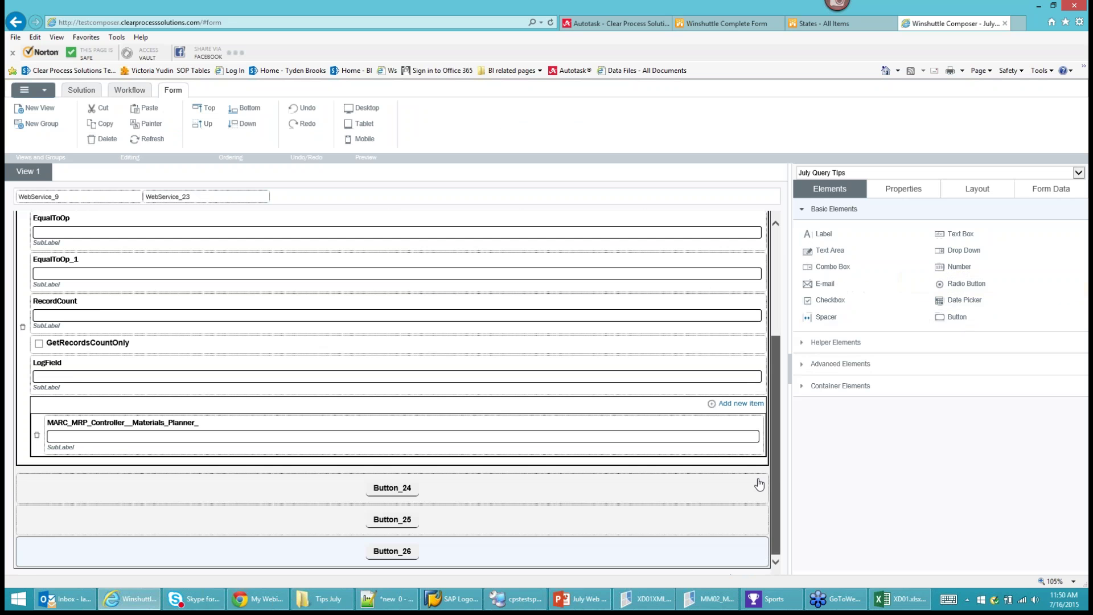
{"action": "left_click", "coordinate": [397, 547]}
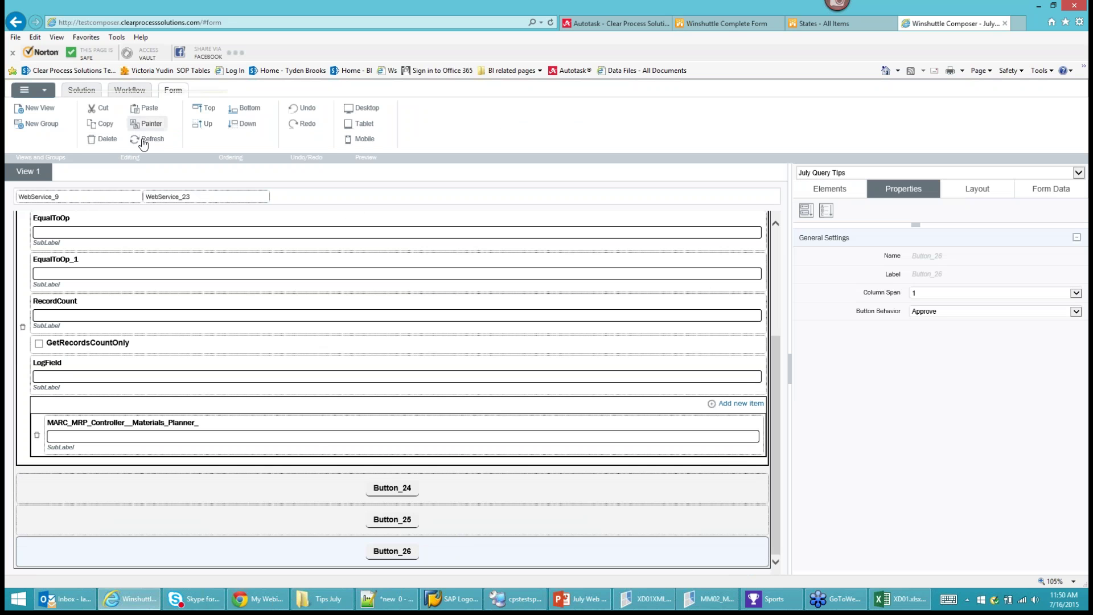
{"action": "left_click", "coordinate": [103, 139]}
{"action": "scroll", "coordinate": [419, 497], "scroll_direction": "down", "scroll_amount": 5}
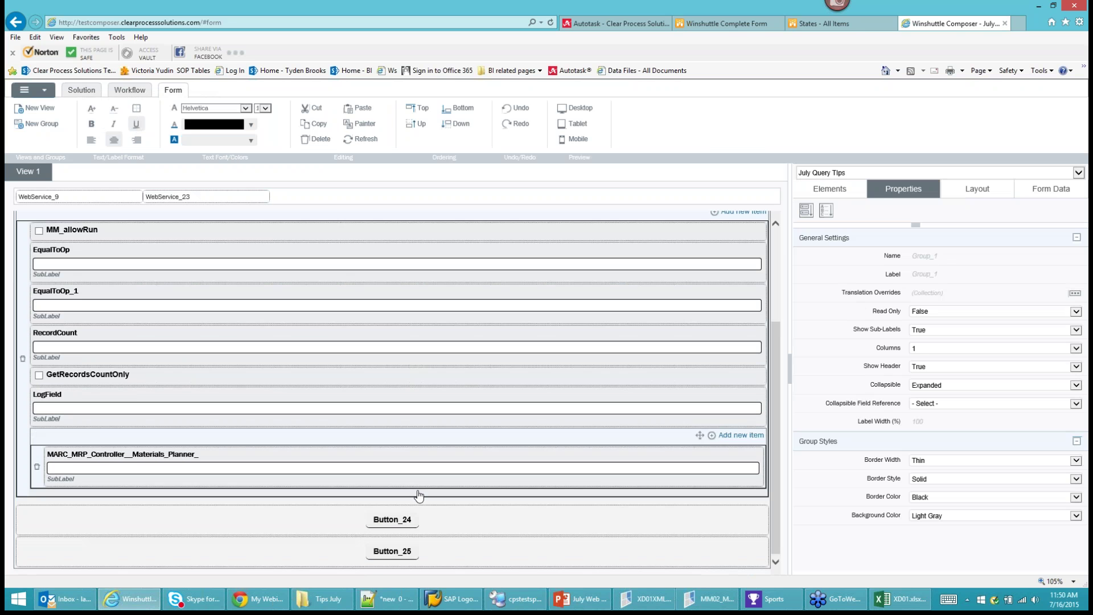
{"action": "scroll", "coordinate": [435, 371], "scroll_direction": "up", "scroll_amount": 3}
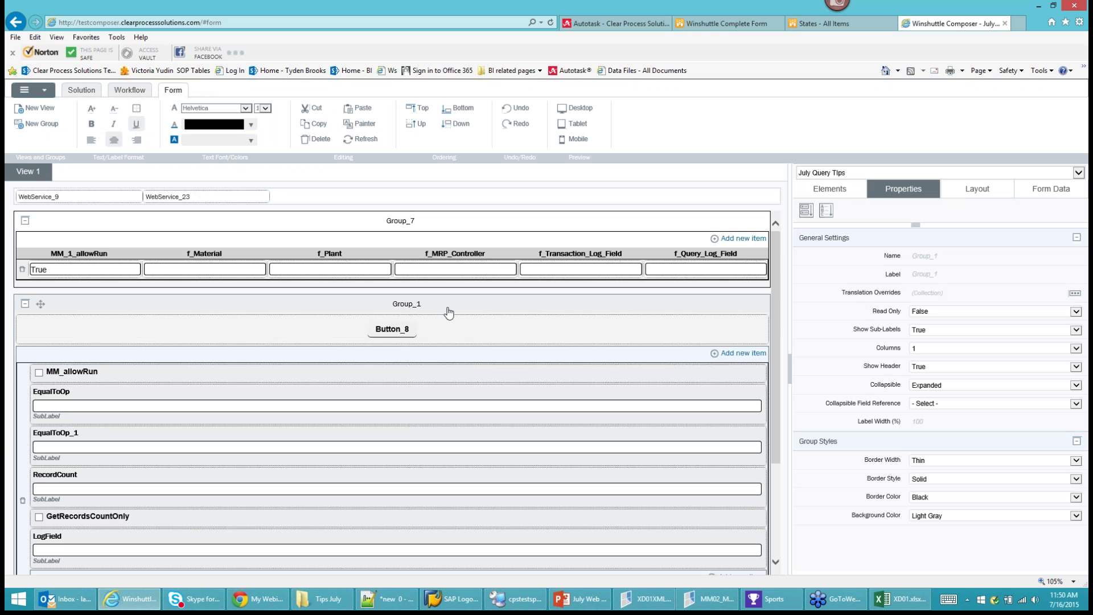
{"action": "scroll", "coordinate": [449, 349], "scroll_direction": "down", "scroll_amount": 3}
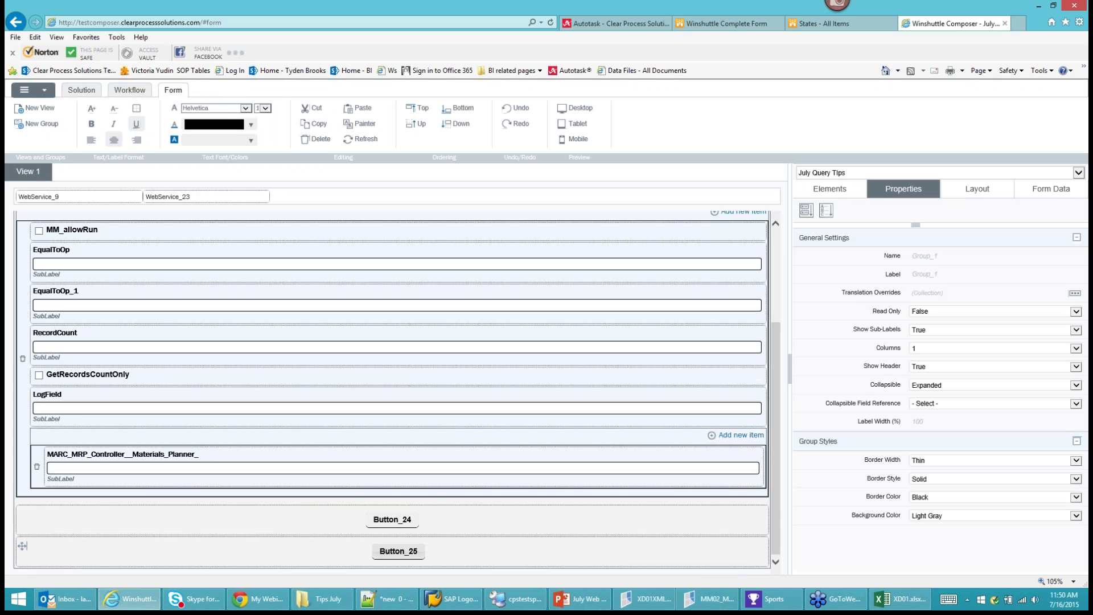
{"action": "left_click", "coordinate": [392, 556]}
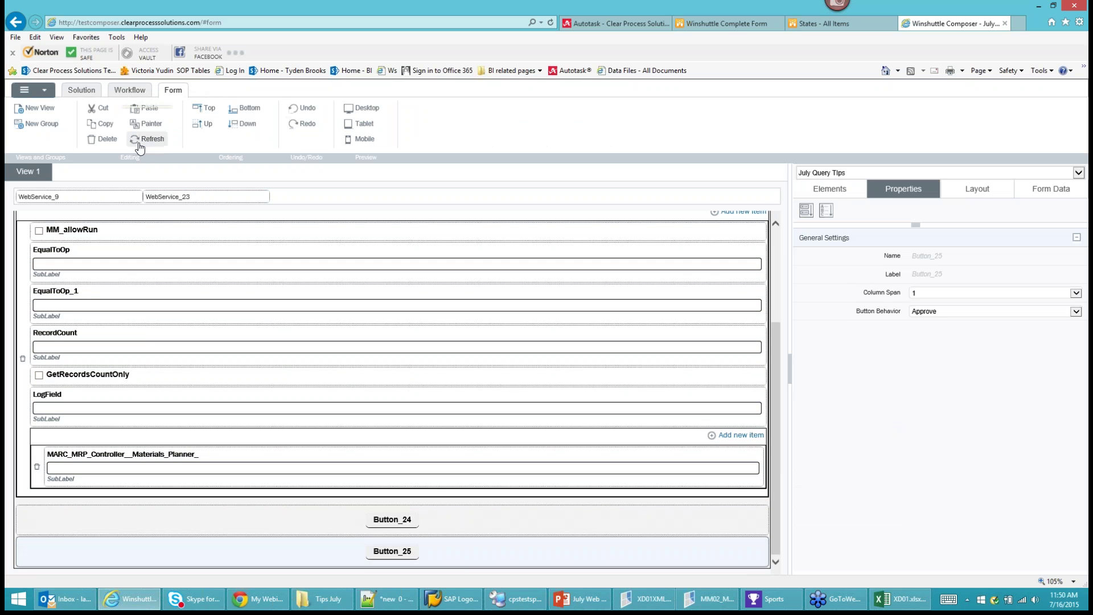
{"action": "left_click", "coordinate": [105, 142]}
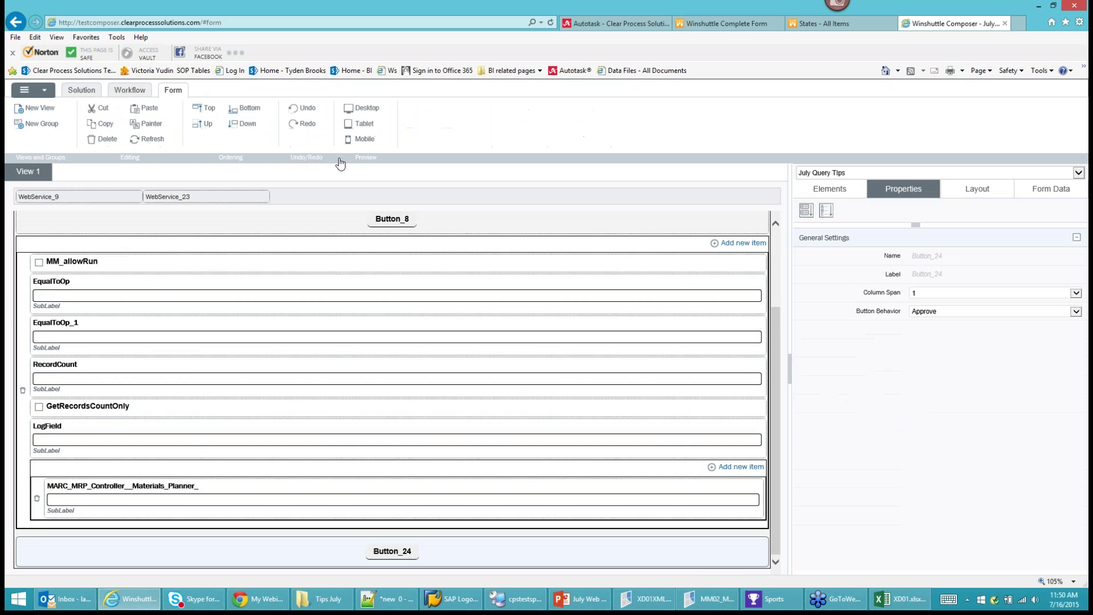
{"action": "left_click", "coordinate": [245, 125]}
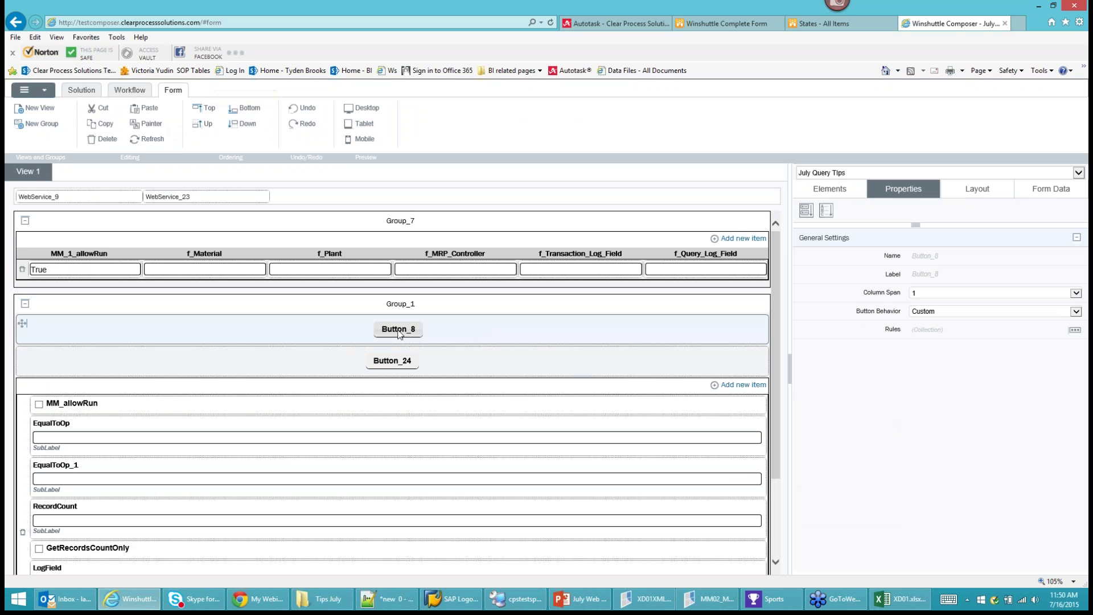
Label Button_8 'Query' and Button_24 'Transaction', giving Transaction custom behaviour.
{"action": "left_click", "coordinate": [950, 273]}
{"action": "type", "text": "Query"}
{"action": "key", "text": "Return"}
{"action": "left_click", "coordinate": [380, 364]}
{"action": "left_click", "coordinate": [873, 276]}
{"action": "type", "text": "Tra"}
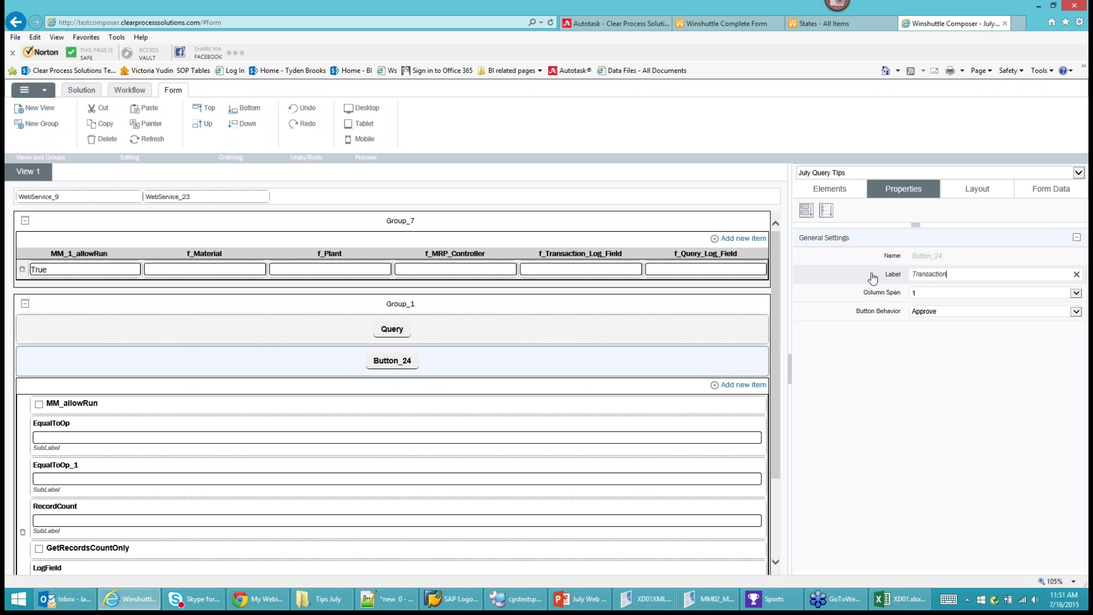
{"action": "type", "text": "nsaction"}
{"action": "key", "text": "Return"}
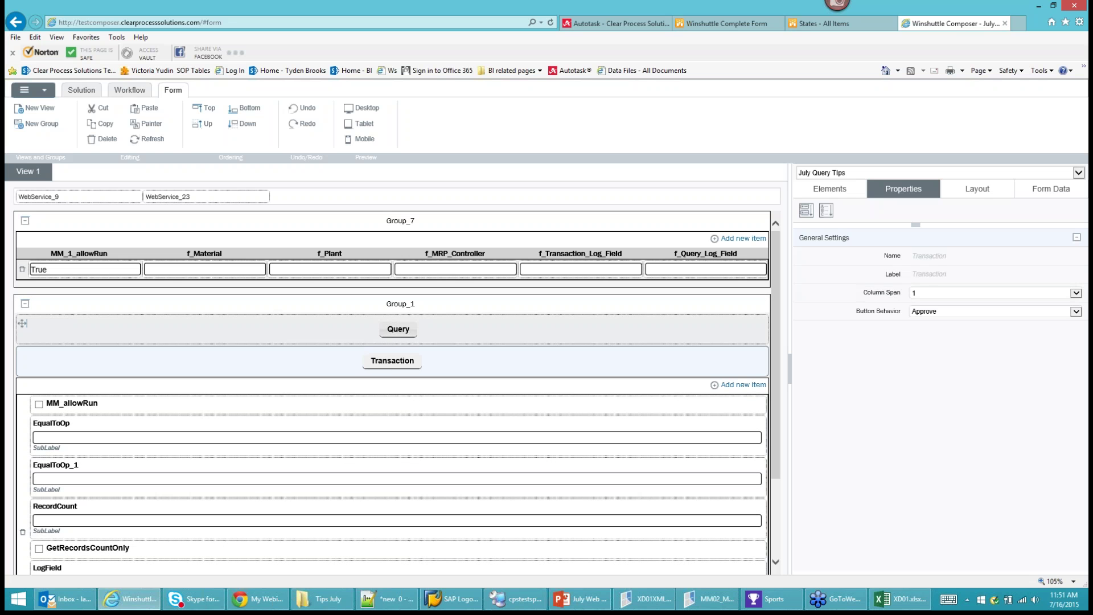
{"action": "left_click", "coordinate": [917, 312]}
{"action": "left_click", "coordinate": [932, 363]}
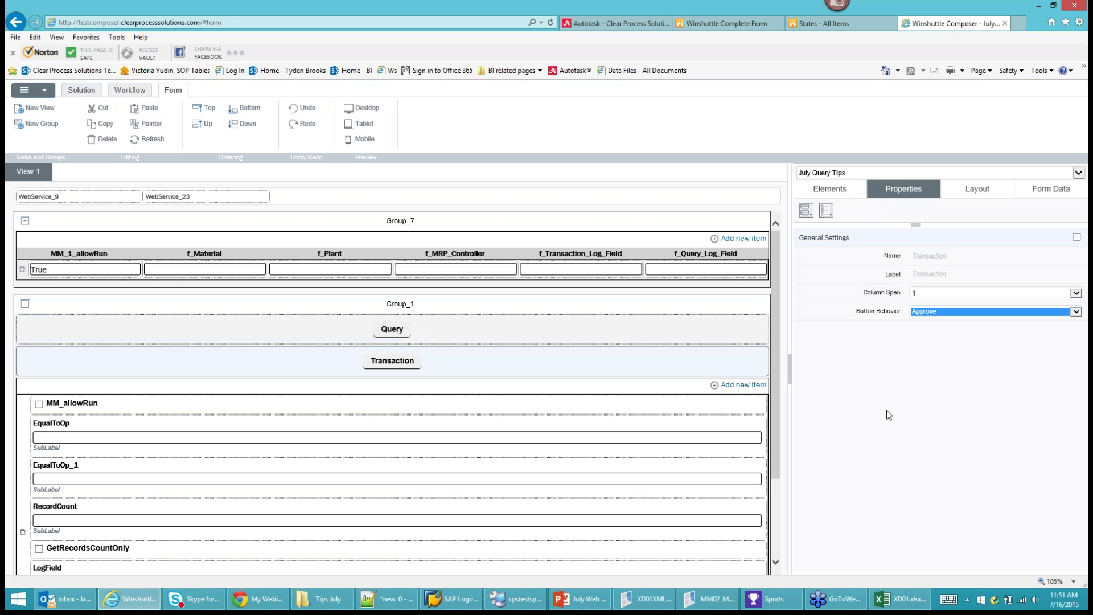
Set WebService_23 to call MM02_MRP, invoked by the Transaction button.
{"action": "left_click", "coordinate": [211, 198]}
{"action": "left_click", "coordinate": [871, 260]}
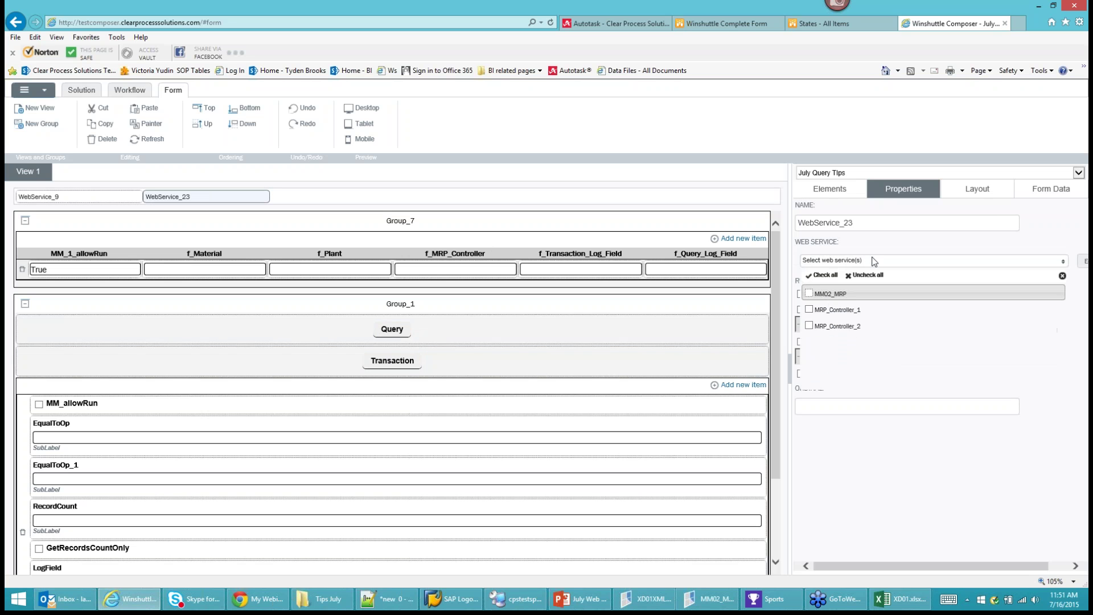
{"action": "left_click", "coordinate": [810, 294]}
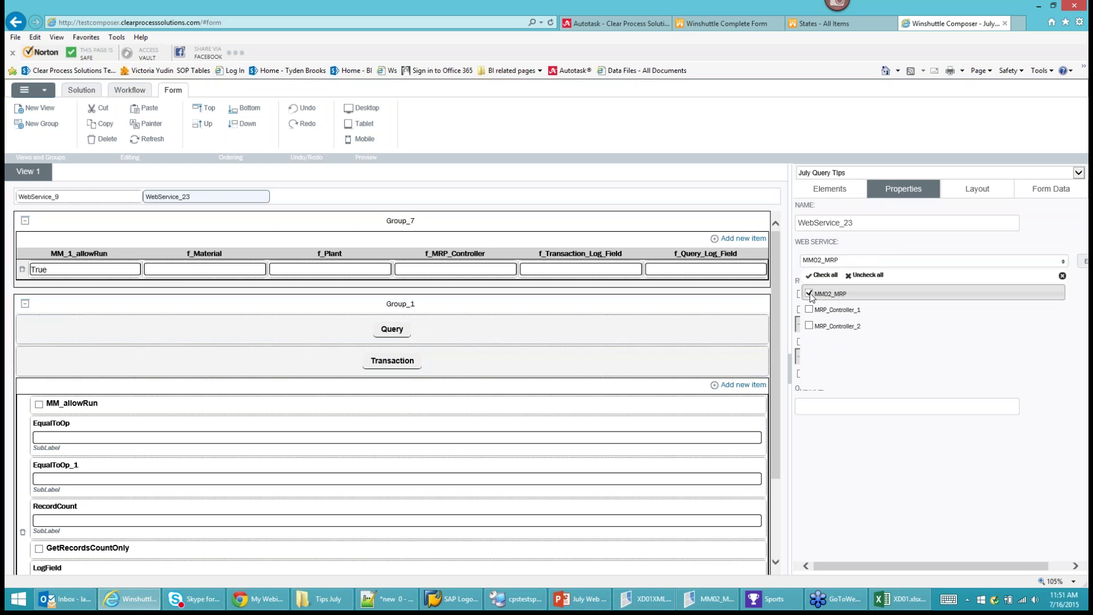
{"action": "left_click", "coordinate": [1004, 259]}
{"action": "left_click", "coordinate": [823, 326]}
{"action": "left_click", "coordinate": [824, 340]}
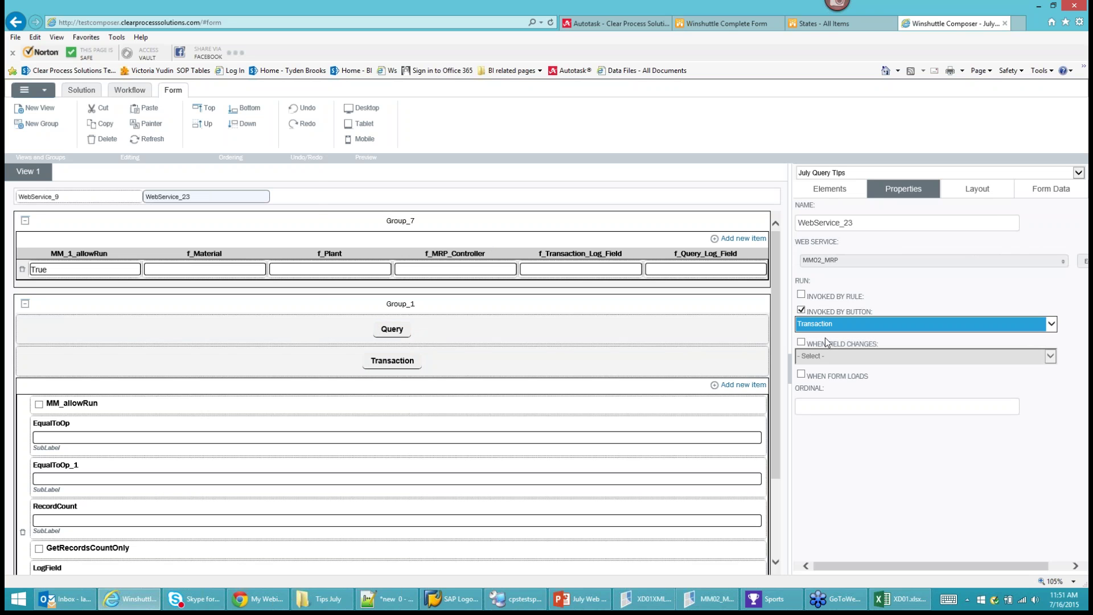
Deploy the July Query Tips solution and return to the Winshuttle Complete Form page.
{"action": "left_click", "coordinate": [24, 90]}
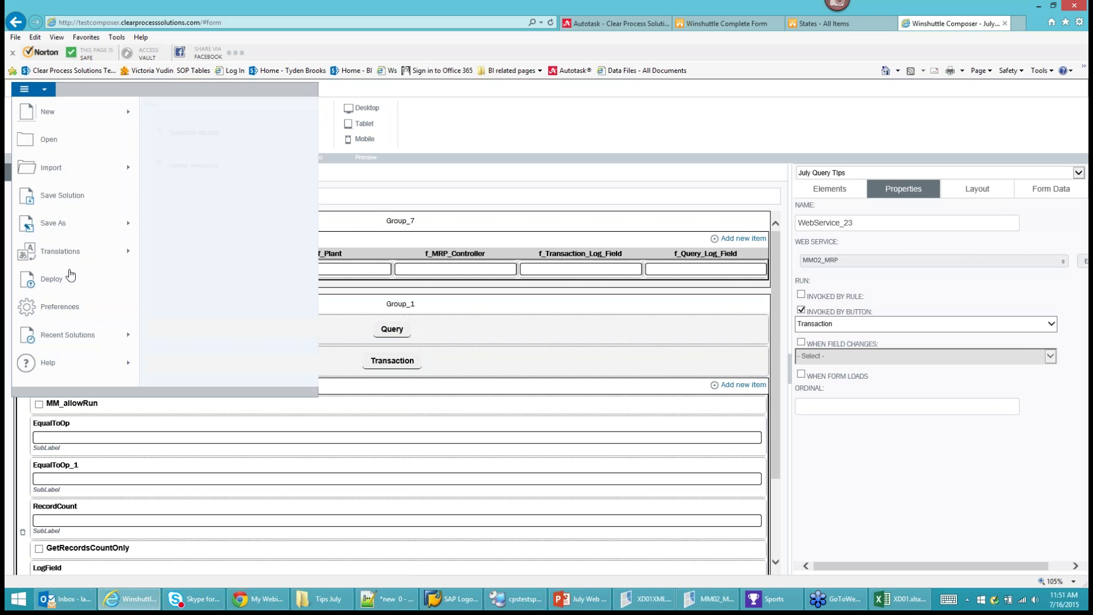
{"action": "left_click", "coordinate": [78, 282]}
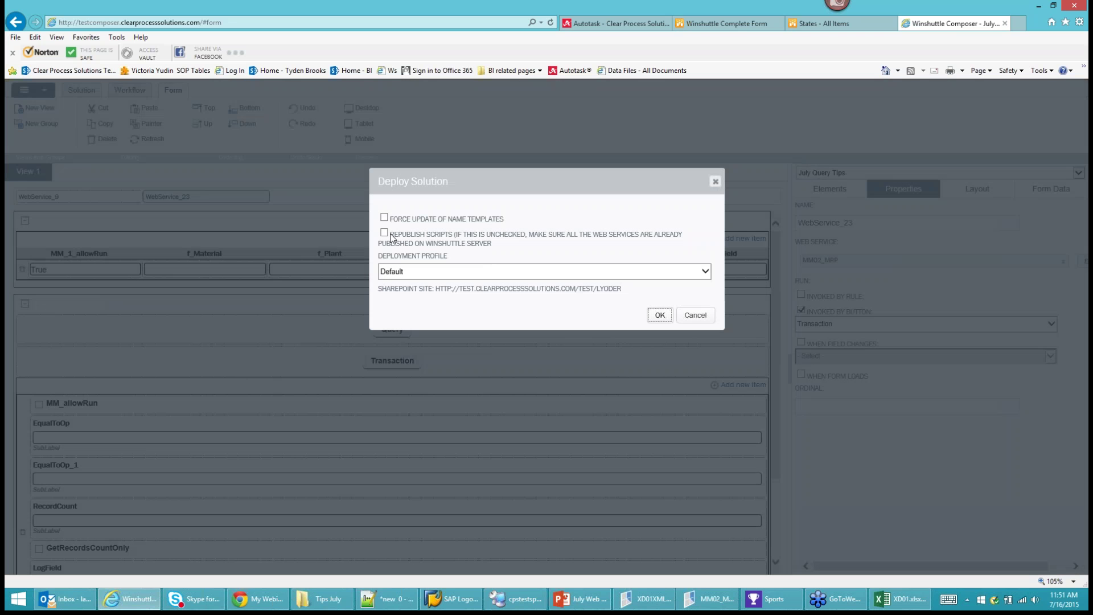
{"action": "left_click", "coordinate": [658, 315]}
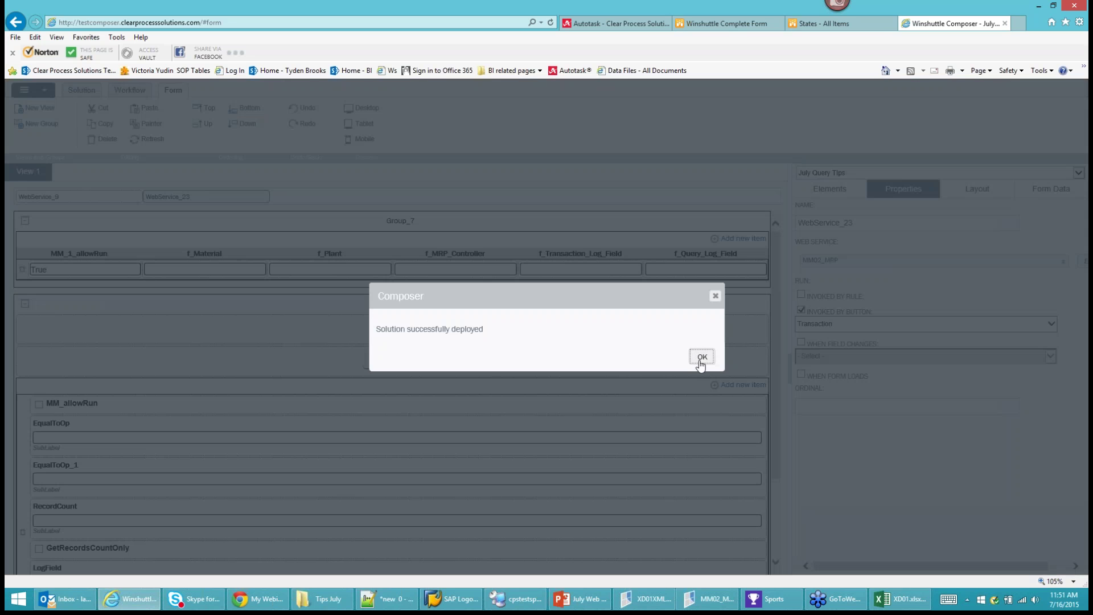
{"action": "left_click", "coordinate": [700, 357]}
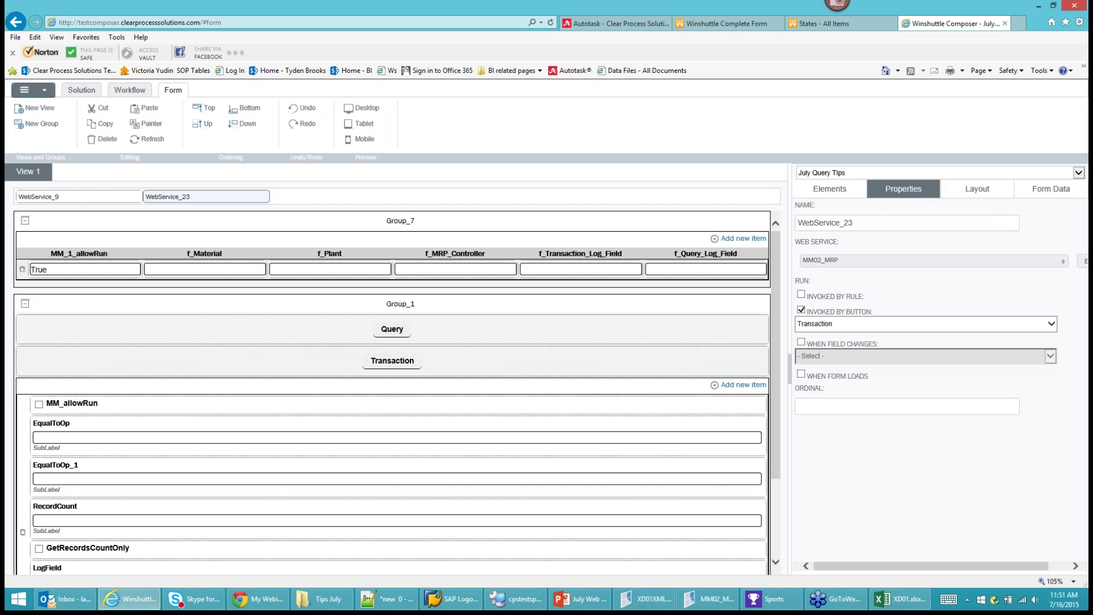
{"action": "left_click", "coordinate": [715, 23]}
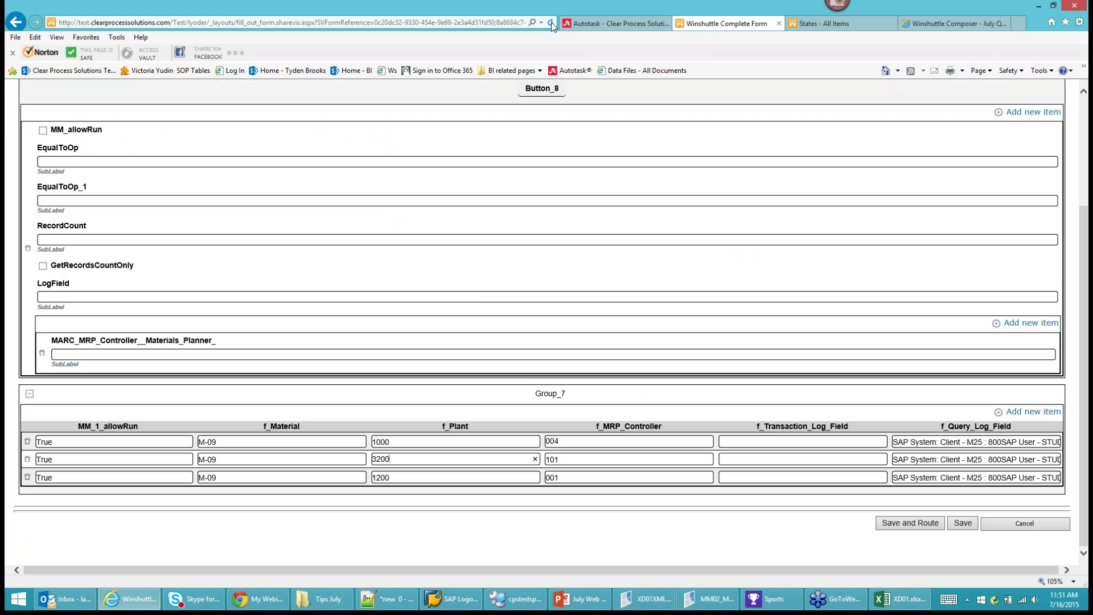
Reload the SharePoint form, leaving the page, and enter M-09 with plant 1000 in row 1.
{"action": "left_click", "coordinate": [552, 23]}
{"action": "left_click", "coordinate": [517, 297]}
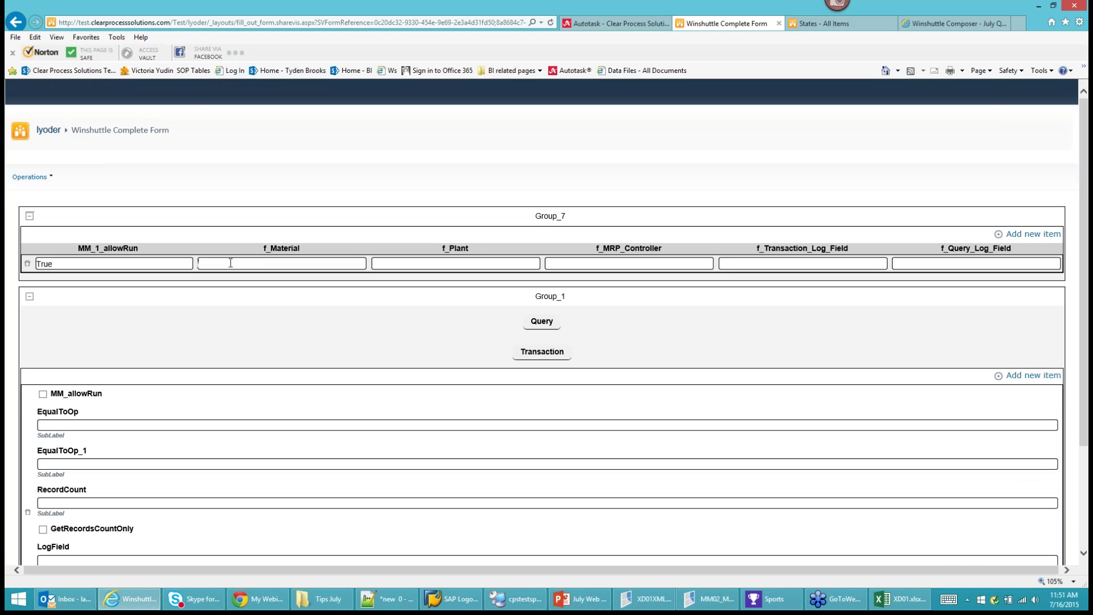
{"action": "left_click", "coordinate": [230, 263]}
{"action": "type", "text": "M-09"}
{"action": "key", "text": "Tab"}
{"action": "type", "text": "1000"}
Add a second row for material M-09 at plant 1200.
{"action": "left_click", "coordinate": [1030, 236]}
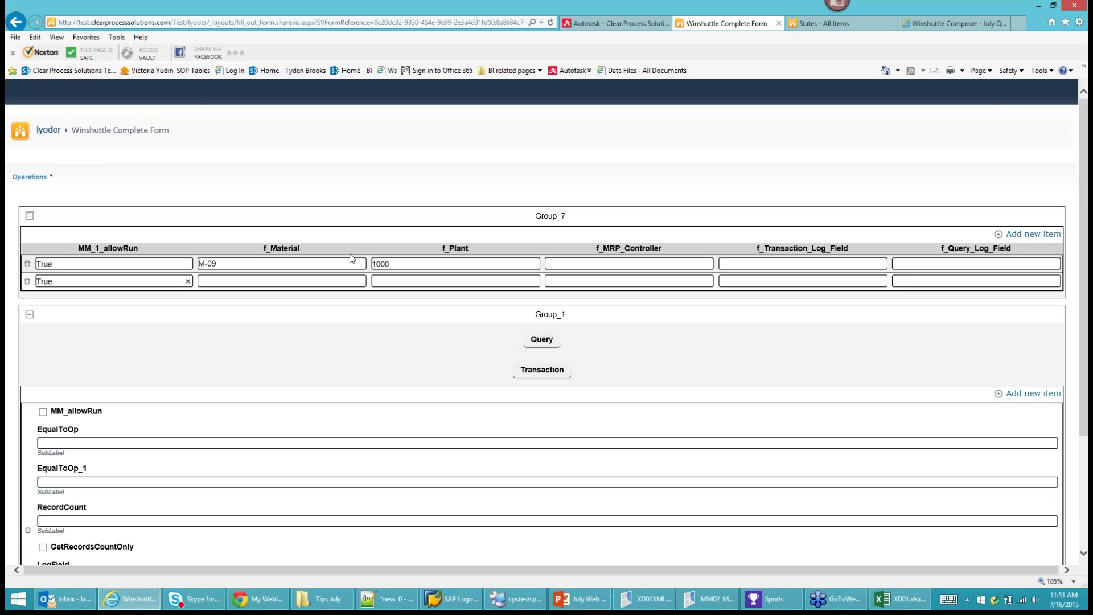
{"action": "left_click", "coordinate": [273, 279]}
{"action": "type", "text": "M-09"}
{"action": "key", "text": "Tab"}
{"action": "type", "text": "1200"}
Add a third row for M-09 at plant 3200 and clear row 2's True run flag.
{"action": "left_click", "coordinate": [1022, 234]}
{"action": "left_click", "coordinate": [231, 301]}
{"action": "type", "text": "M"}
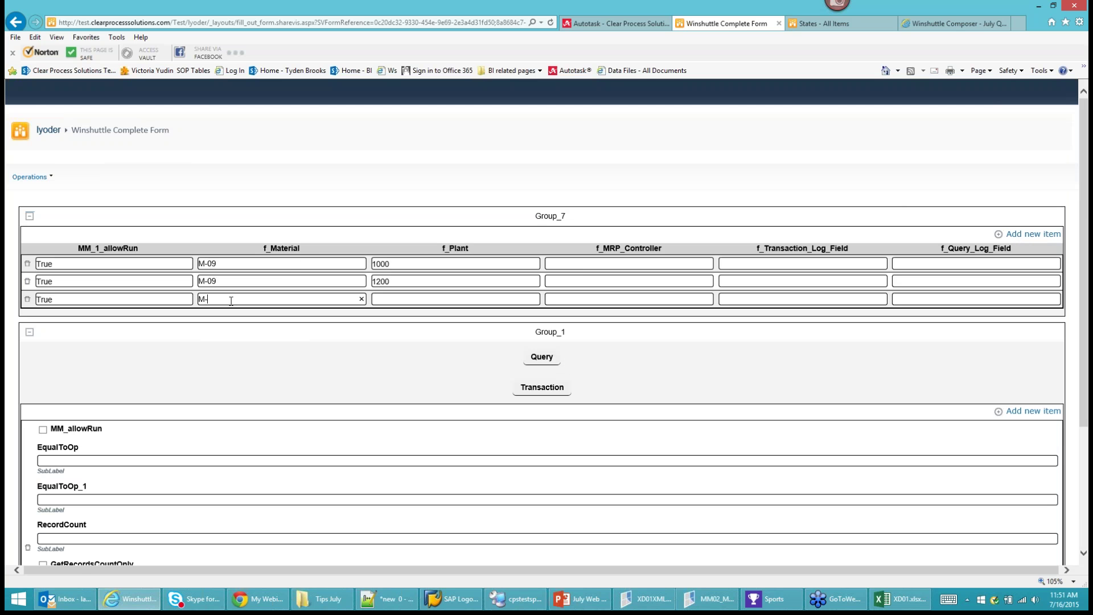
{"action": "type", "text": "-09"}
{"action": "type", "text": "3200"}
{"action": "left_click_drag", "start_coordinate": [55, 283], "coordinate": [38, 283]}
{"action": "key", "text": "BackSpace"}
Run the Query to fetch the current MRP controllers for the M-09 rows.
{"action": "left_click", "coordinate": [543, 358]}
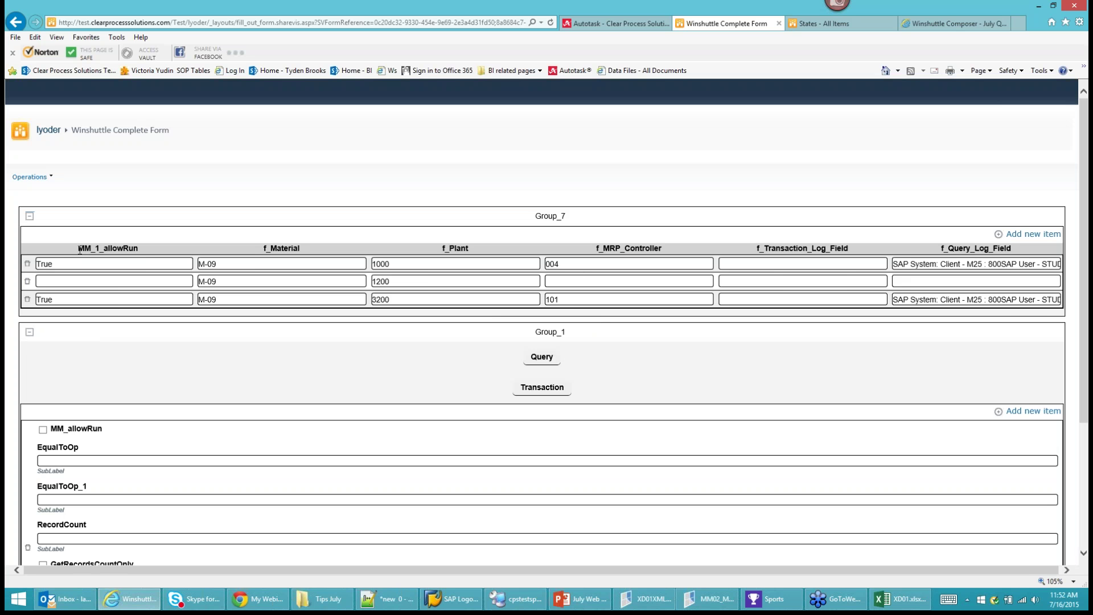
{"action": "left_click_drag", "start_coordinate": [78, 249], "coordinate": [138, 249]}
{"action": "left_click", "coordinate": [79, 251]}
Change the MRP controller to 000 in row 1 and 001 in row 3.
{"action": "double_click", "coordinate": [566, 264]}
{"action": "type", "text": "000"}
{"action": "double_click", "coordinate": [567, 299]}
{"action": "type", "text": "001"}
Post the changes with Transaction, review the logged results, and return to Winshuttle Composer.
{"action": "left_click", "coordinate": [542, 389]}
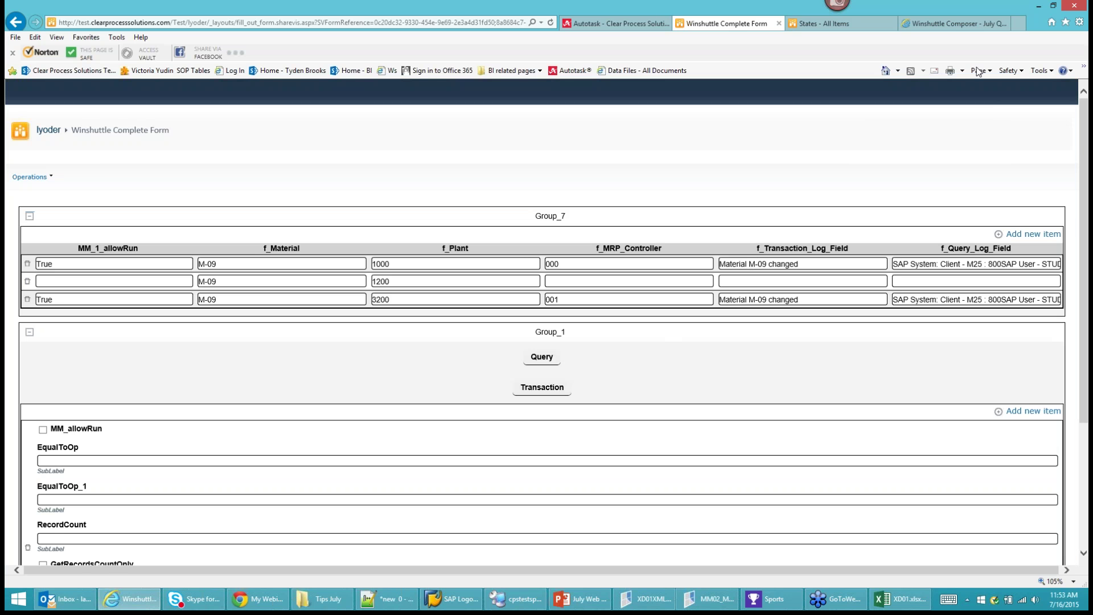
{"action": "scroll", "coordinate": [296, 379], "scroll_direction": "down", "scroll_amount": 3}
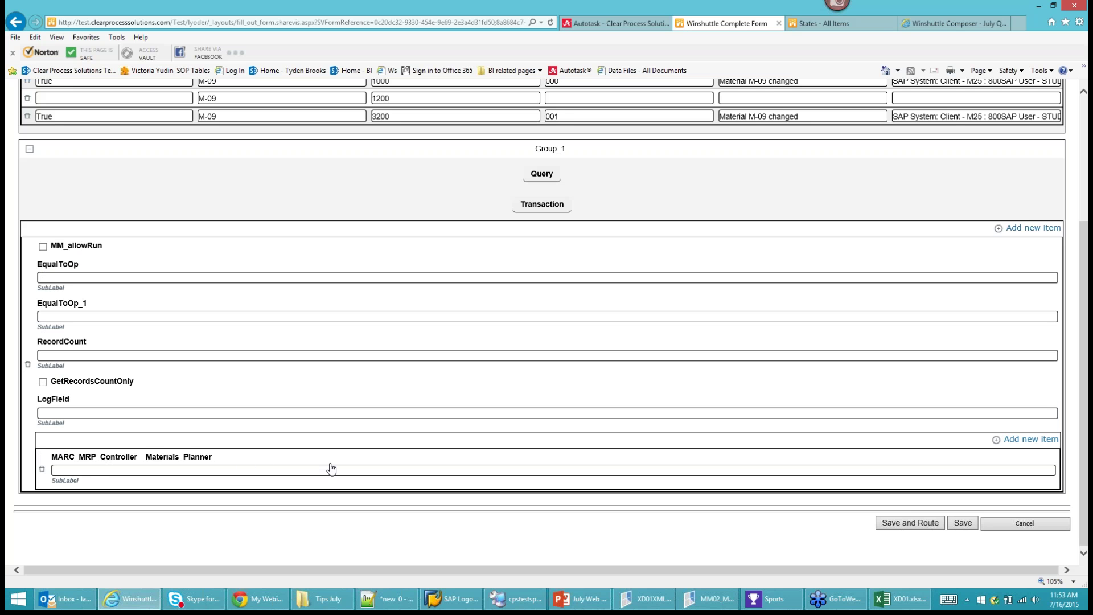
{"action": "scroll", "coordinate": [332, 468], "scroll_direction": "up", "scroll_amount": 3}
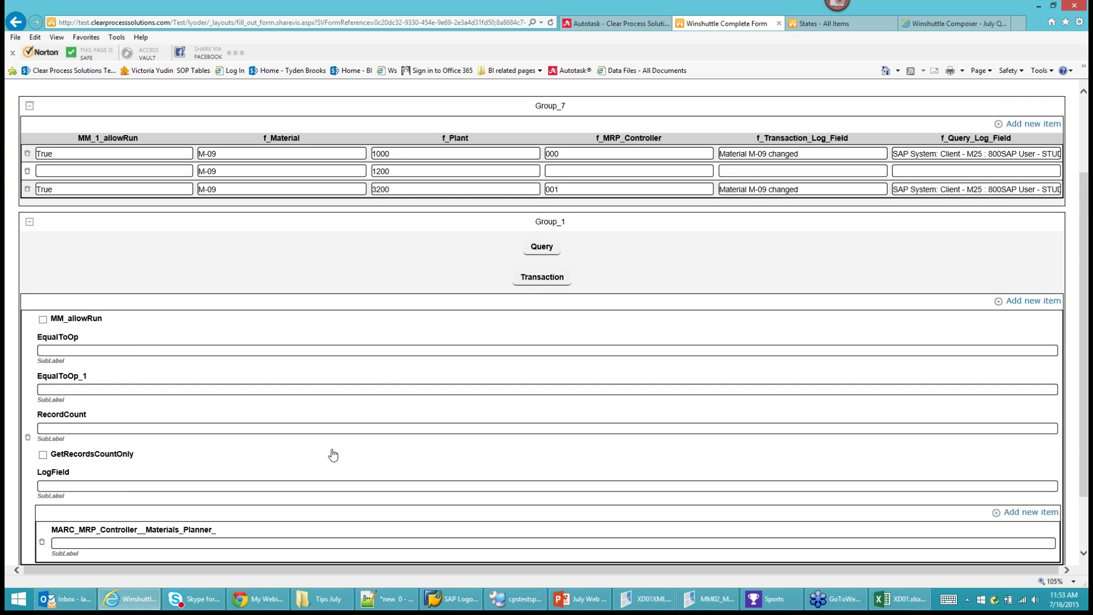
{"action": "scroll", "coordinate": [333, 454], "scroll_direction": "up", "scroll_amount": 4}
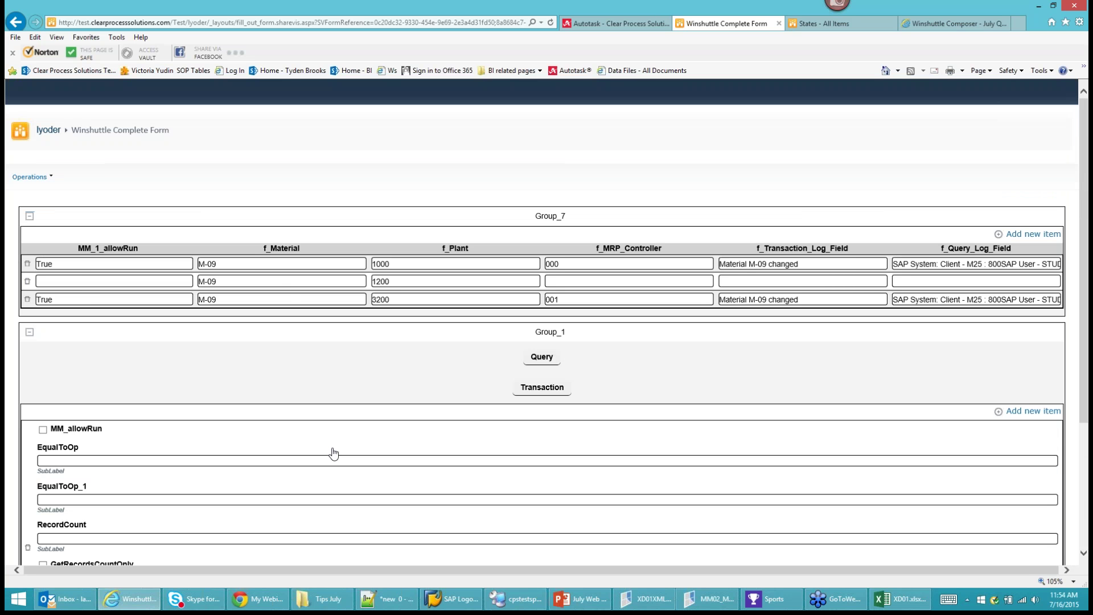
{"action": "scroll", "coordinate": [334, 454], "scroll_direction": "down", "scroll_amount": 3}
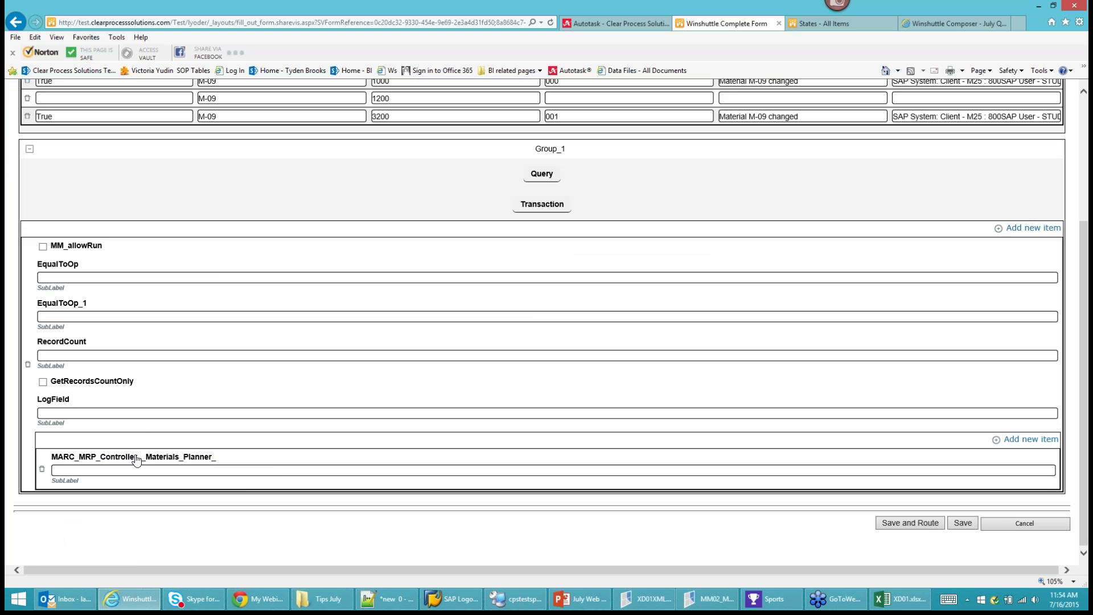
{"action": "scroll", "coordinate": [230, 468], "scroll_direction": "up", "scroll_amount": 1}
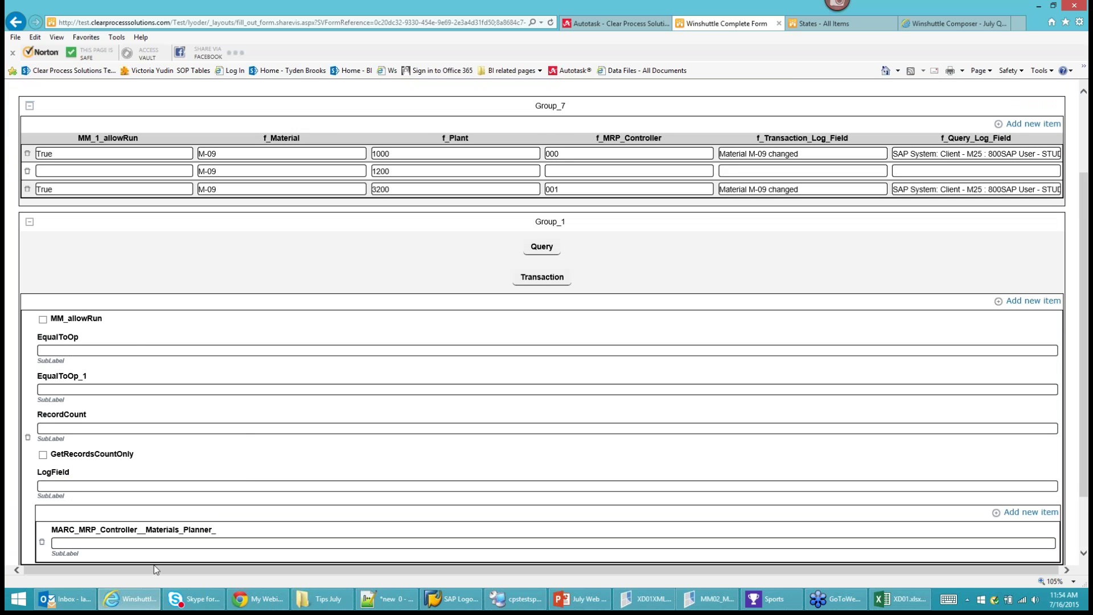
{"action": "scroll", "coordinate": [190, 458], "scroll_direction": "up", "scroll_amount": 2}
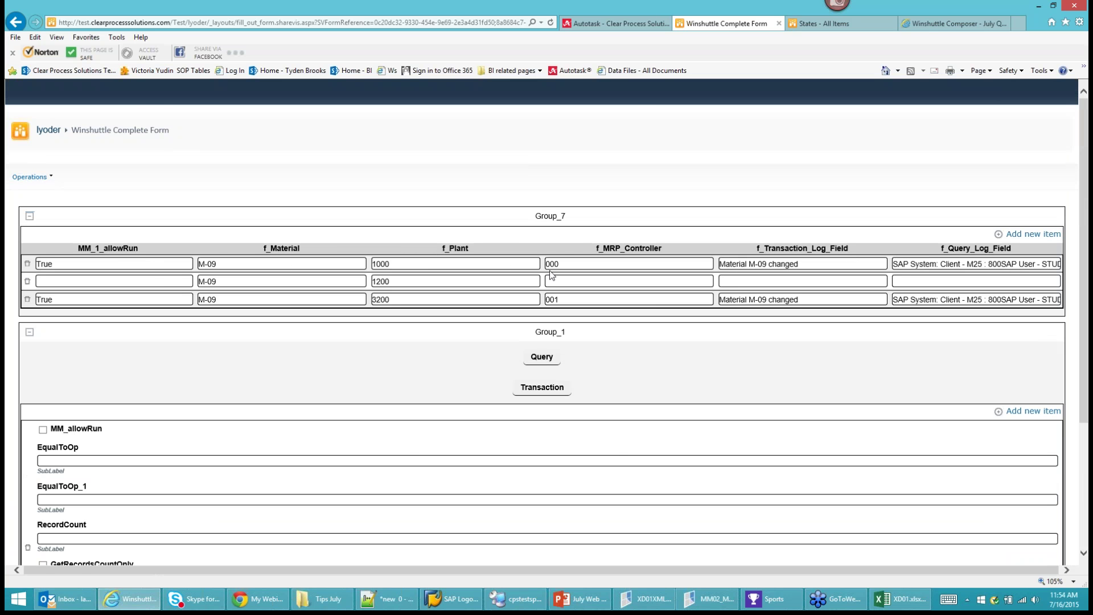
{"action": "left_click", "coordinate": [933, 26]}
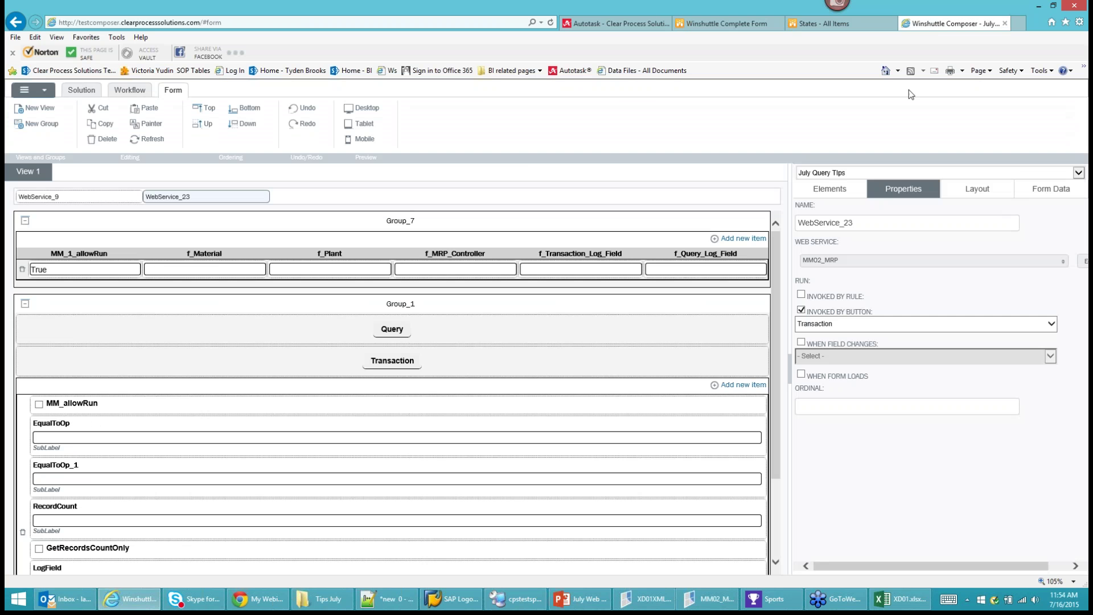
Show the Form Data structure and inspect MM_1_allowRun and the text-type f_Query_Log_Field.
{"action": "left_click", "coordinate": [1051, 188]}
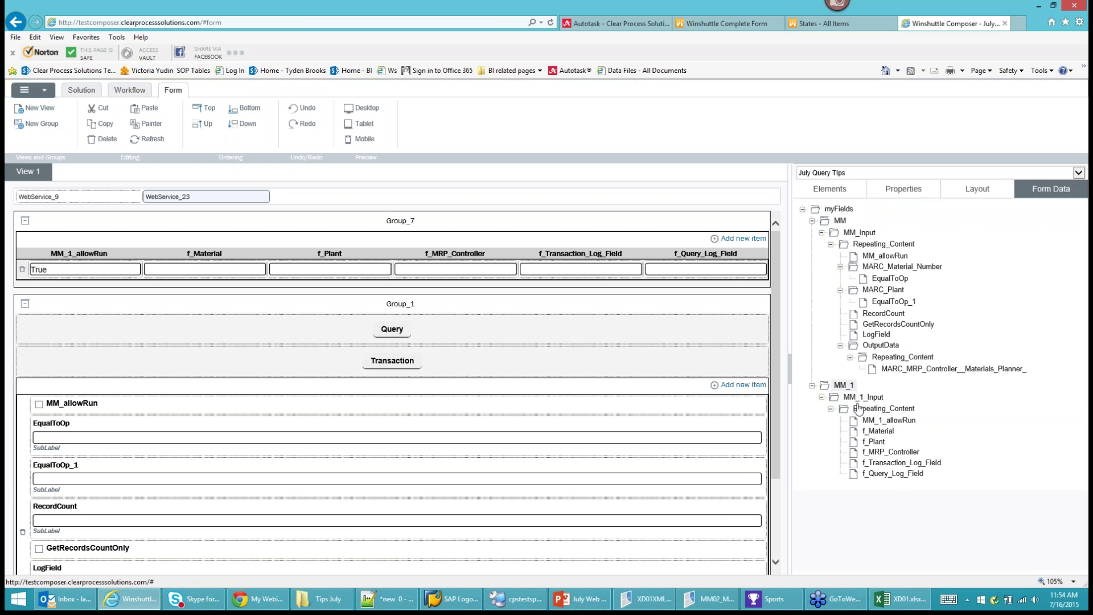
{"action": "mouse_move", "coordinate": [873, 424]}
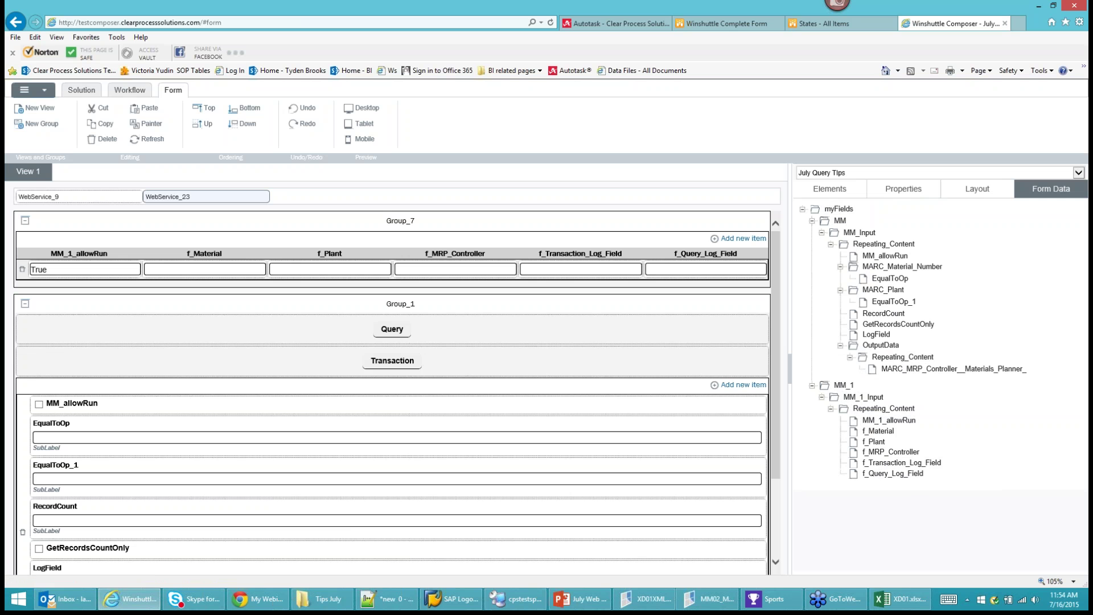
{"action": "mouse_move", "coordinate": [900, 476]}
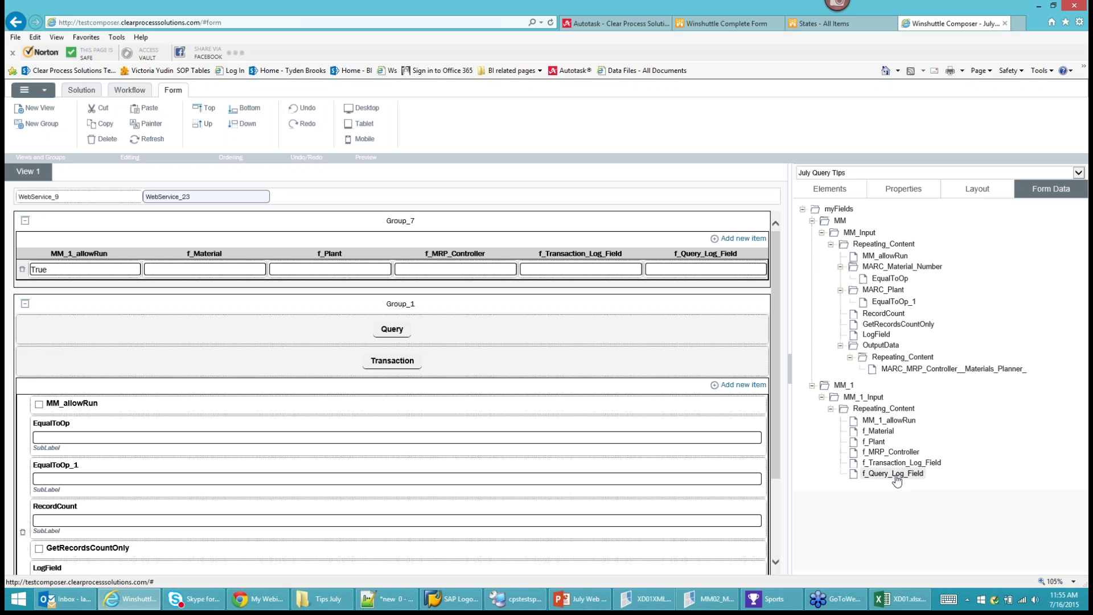
Back on the Complete Form page, check rows 2 and 3, then show August 2015 in the calendar.
{"action": "left_click", "coordinate": [754, 24]}
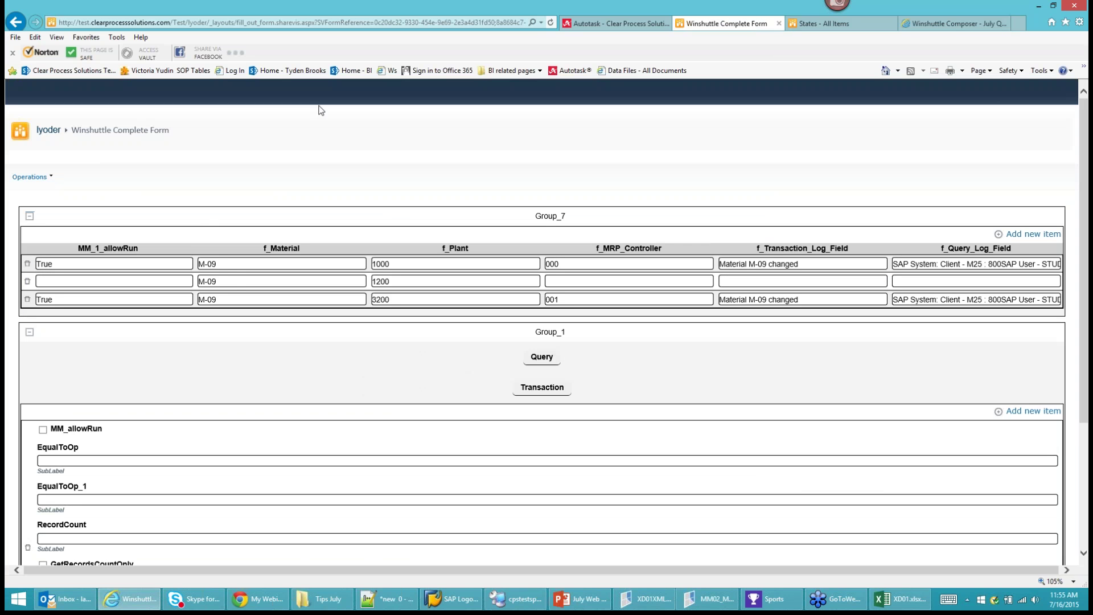
{"action": "left_click", "coordinate": [237, 281]}
{"action": "left_click", "coordinate": [243, 300]}
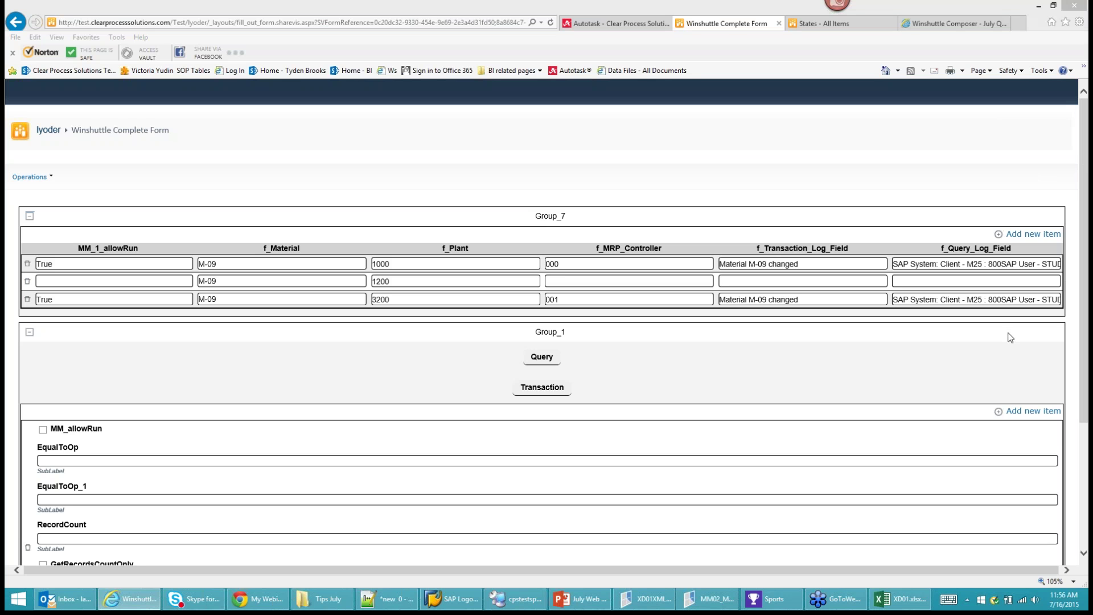
{"action": "left_click", "coordinate": [1063, 600]}
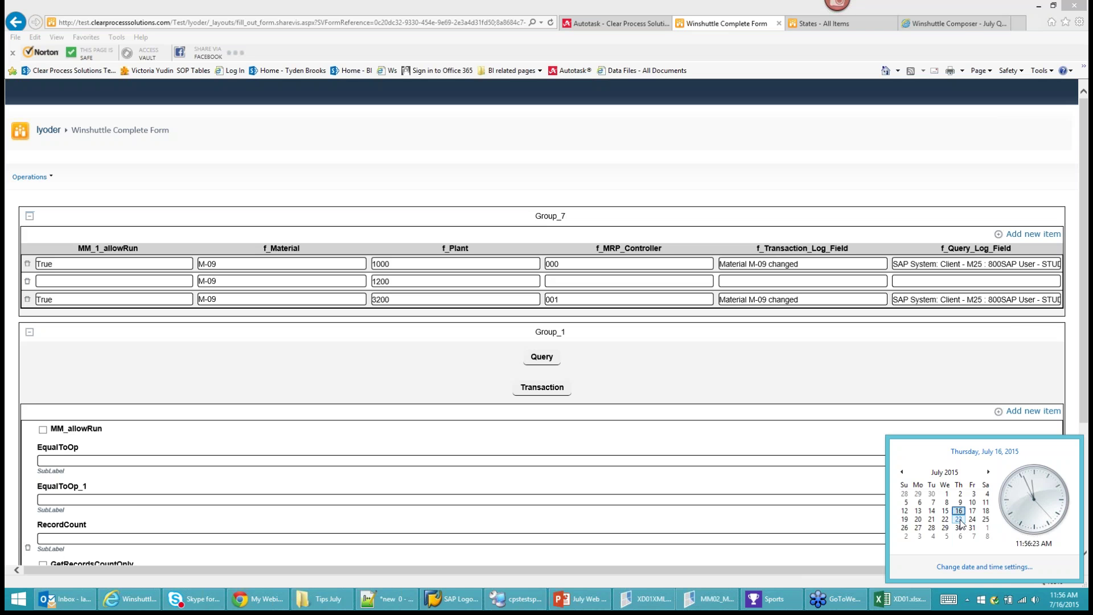
{"action": "left_click", "coordinate": [989, 472]}
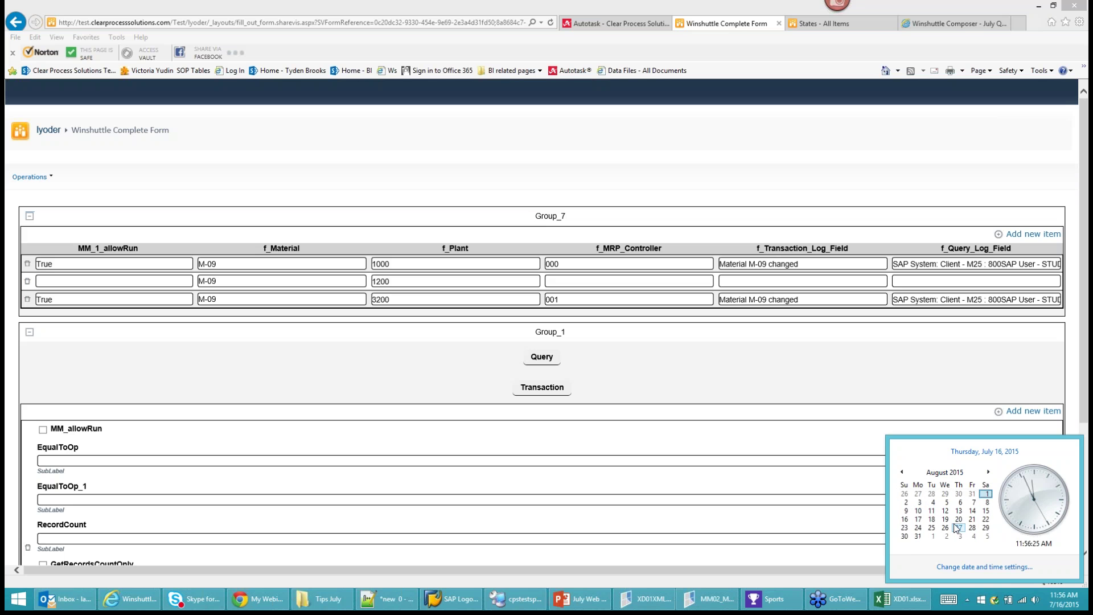